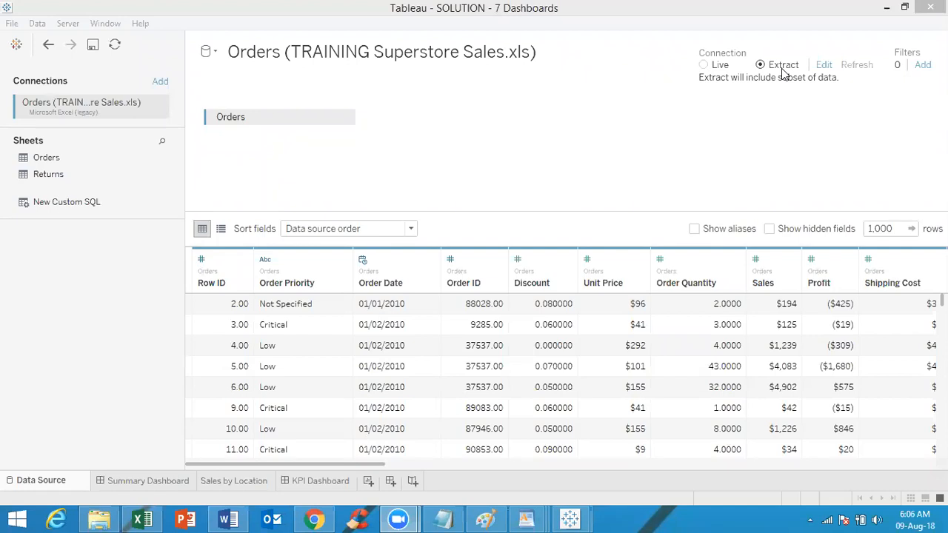
# View the Summary Dashboard, open the Sales by Location worksheet and enlarge its data source list to show every source
pyautogui.click(159, 483)
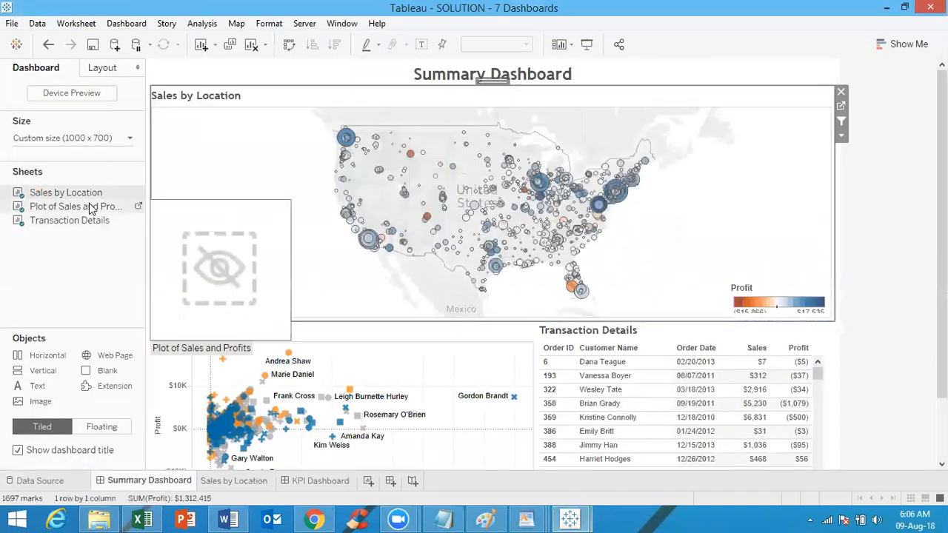
pyautogui.click(232, 483)
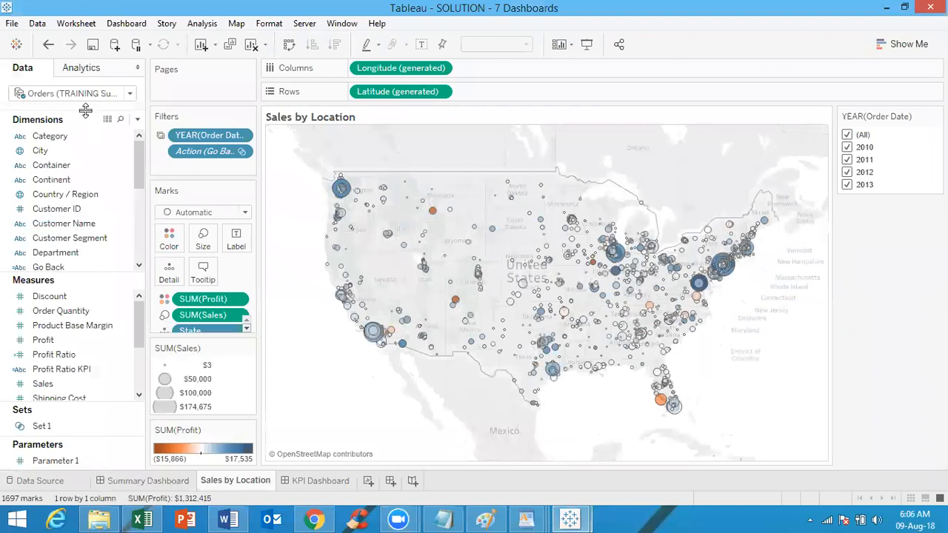
pyautogui.moveTo(86, 110); pyautogui.dragTo(86, 114)
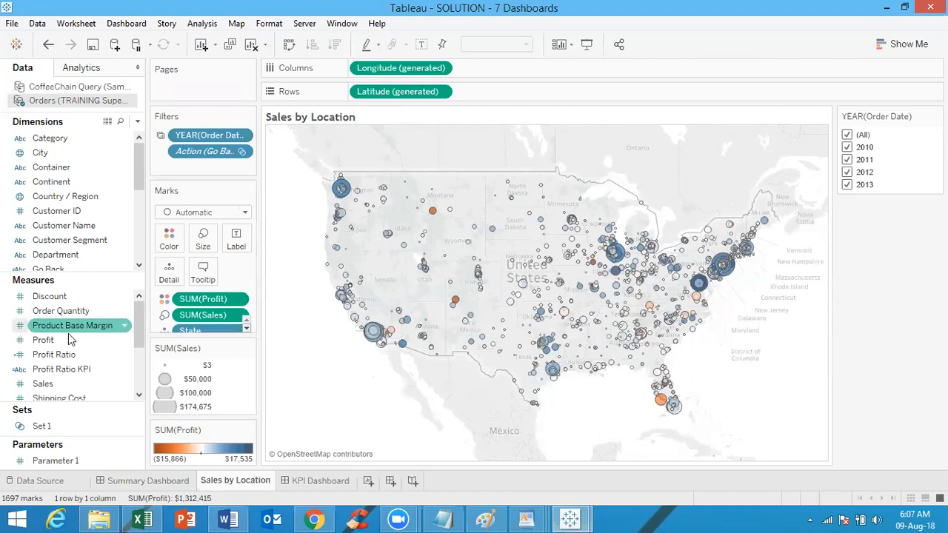
# Switch to the WordPad document "Tableau training Day 2 B3.docx" and review its dimension, measure, fact table and schema types
pyautogui.moveTo(535, 518)
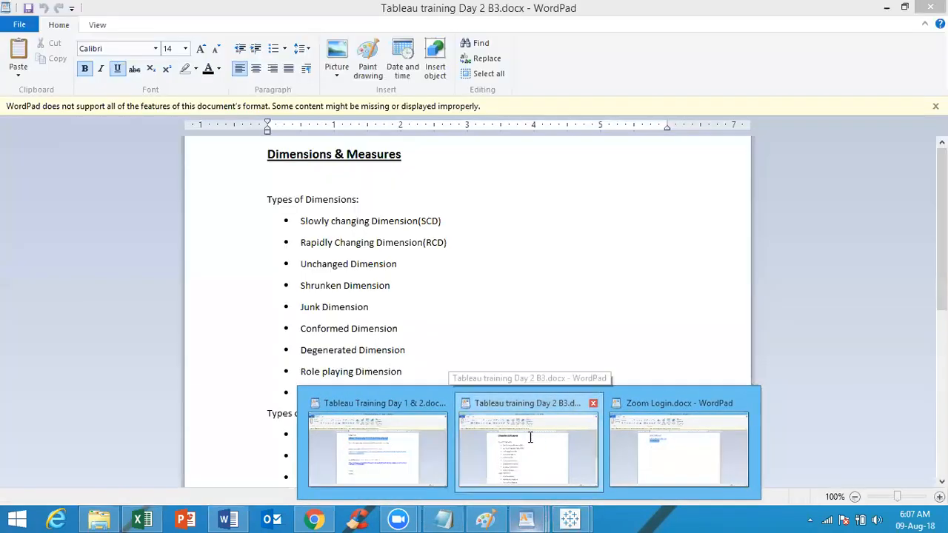
pyautogui.click(529, 438)
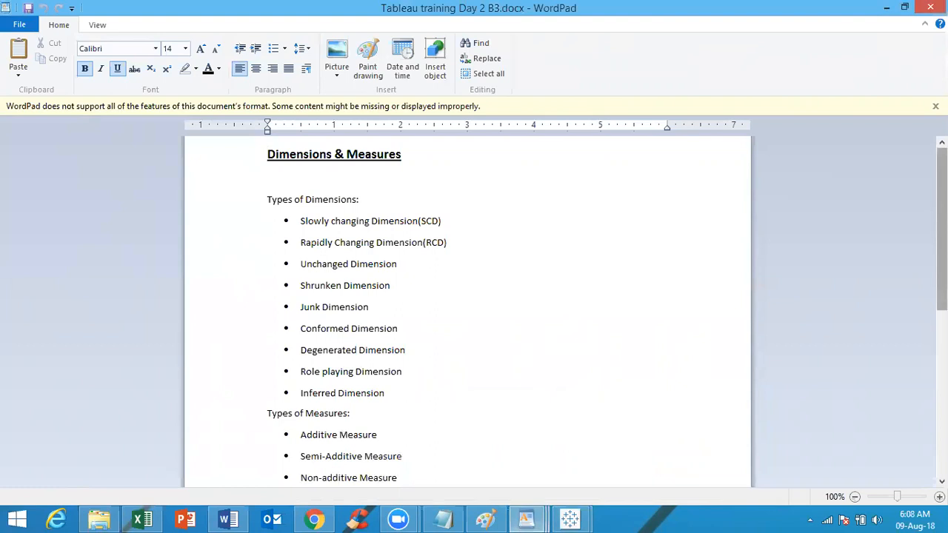
pyautogui.scroll(-3, 467, 311)
pyautogui.scroll(-3, 467, 311)
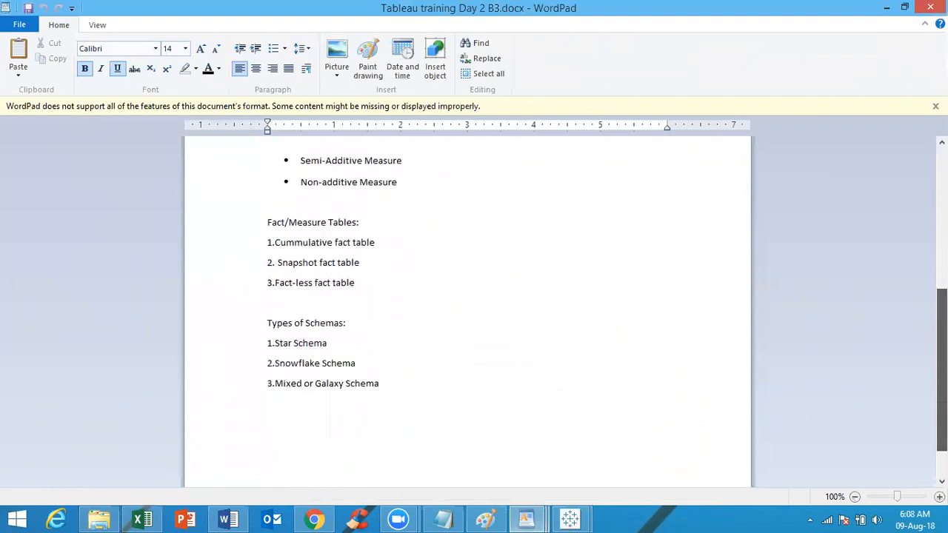
pyautogui.scroll(-1, 467, 311)
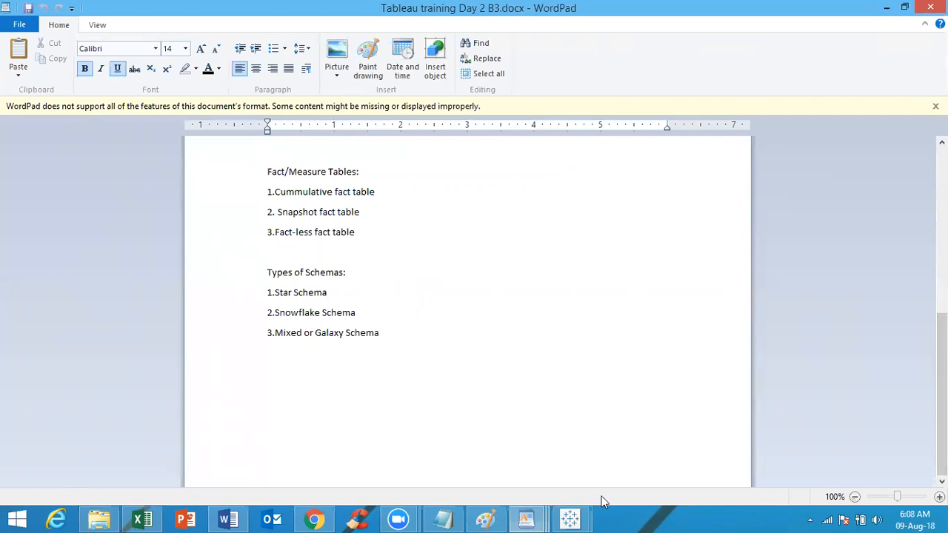
# Switch to the Tableau Book1 workbook and examine the data type symbols of its dimensions and measures
pyautogui.click(584, 518)
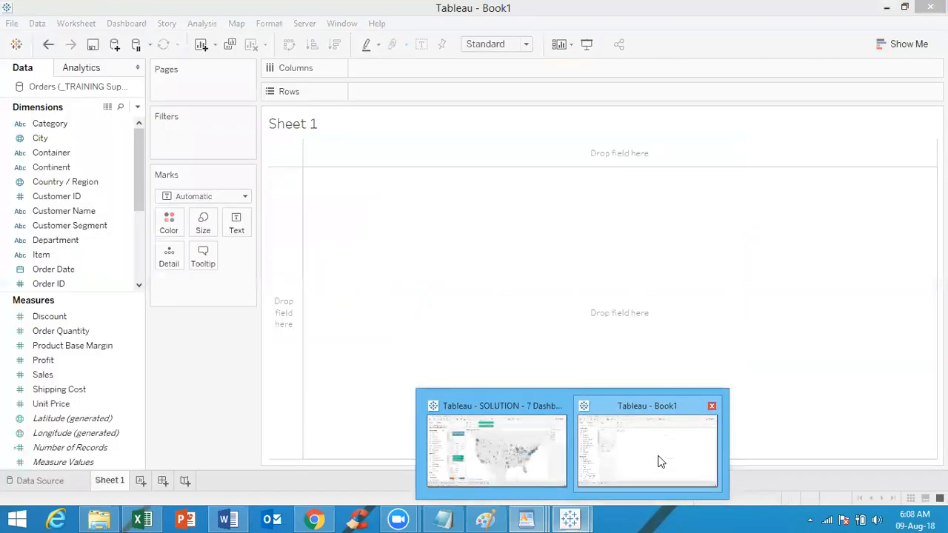
pyautogui.click(656, 457)
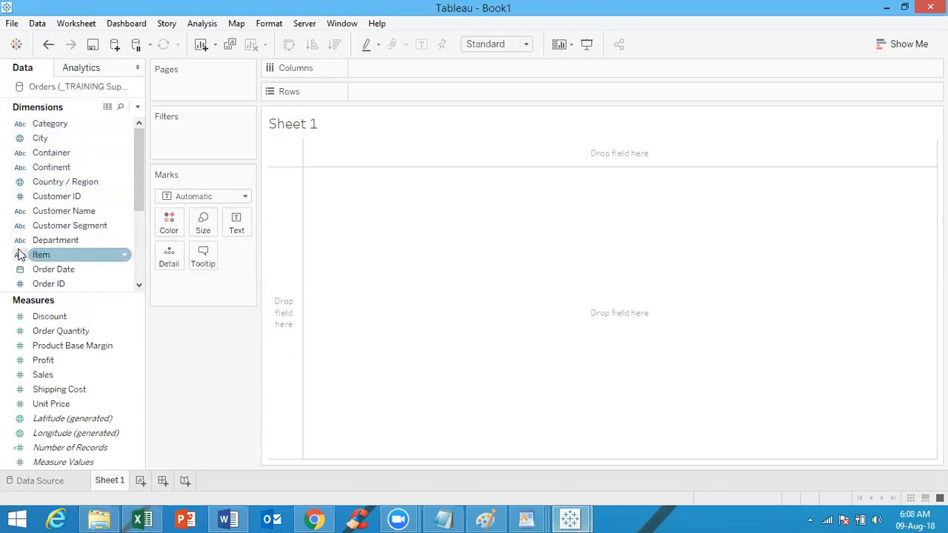
pyautogui.click(20, 317)
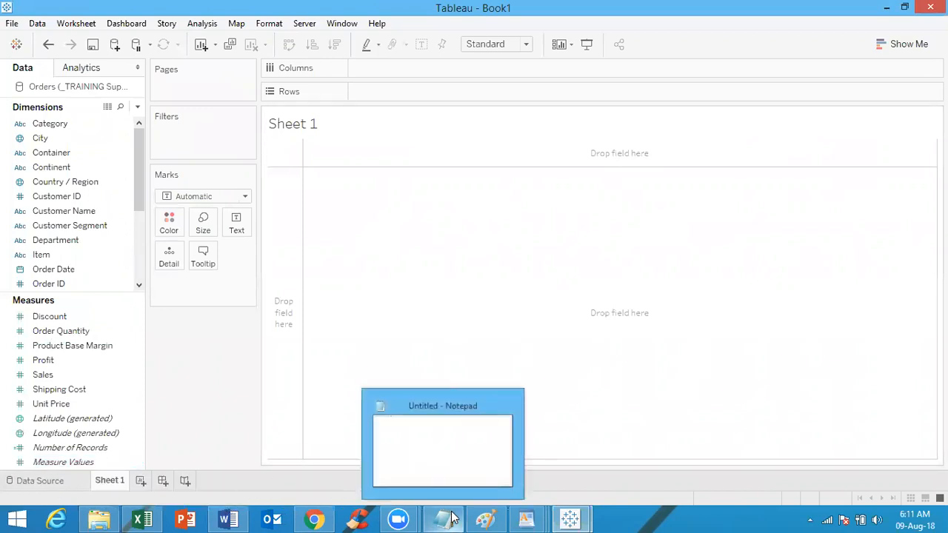
# Switch to Word and enter the heading "Tableau Desktop Environment" in the blank document
pyautogui.click(228, 519)
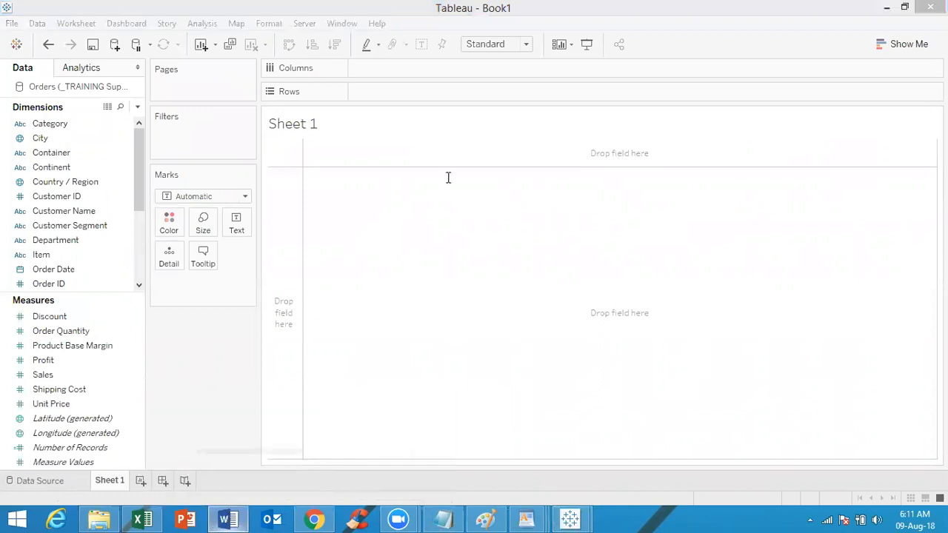
pyautogui.write('Table')
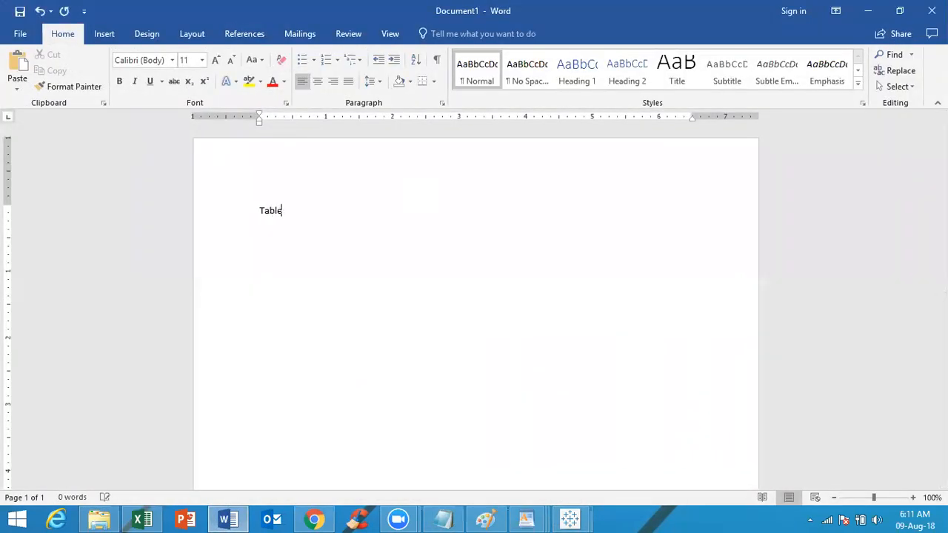
pyautogui.write('au Desktop Environment')
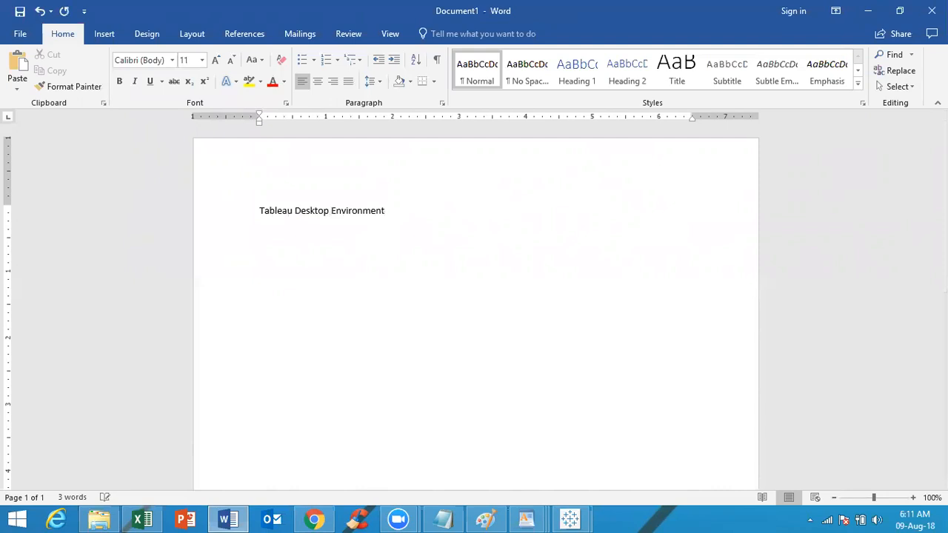
# Make the heading "Tableau Desktop Environment" bold and underlined
pyautogui.hotkey('ctrl', 'a')
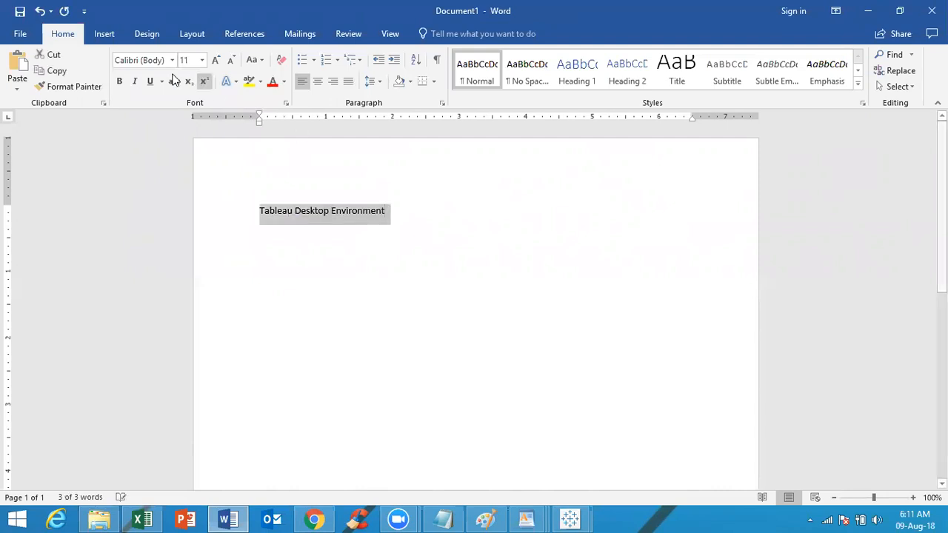
pyautogui.click(119, 77)
pyautogui.click(149, 82)
pyautogui.click(405, 205)
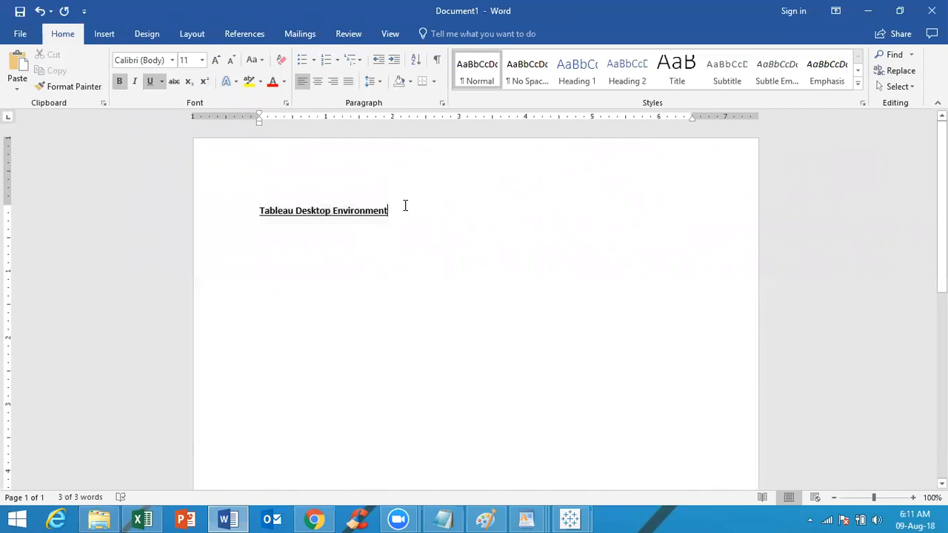
# Add the placeholder text "cxv" two lines below the heading
pyautogui.press('Return')
pyautogui.press('Return')
pyautogui.write('cxv')
pyautogui.hotkey('ctrl', 'a')
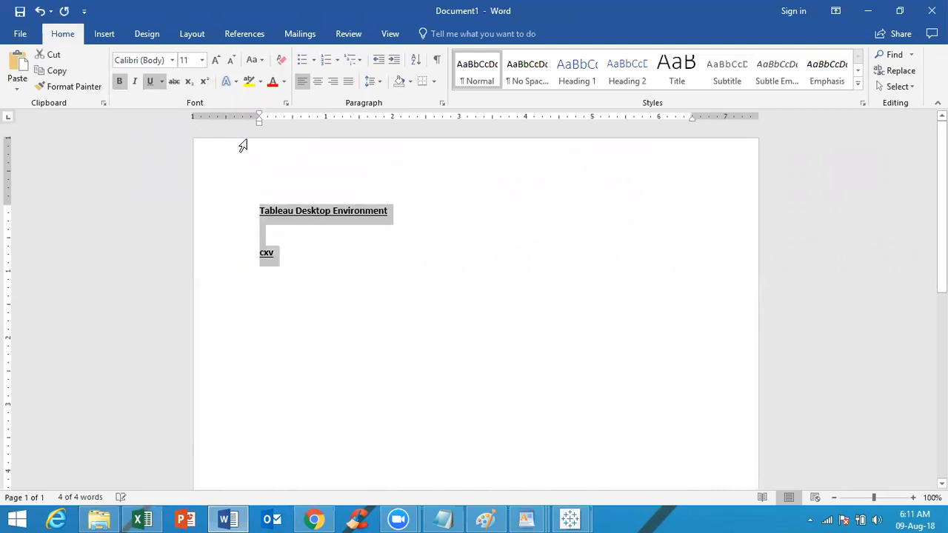
# Remove underline and bold from the placeholder text "cxv" and set its font size to 12
pyautogui.click(265, 237)
pyautogui.moveTo(280, 254); pyautogui.dragTo(260, 256)
pyautogui.click(150, 81)
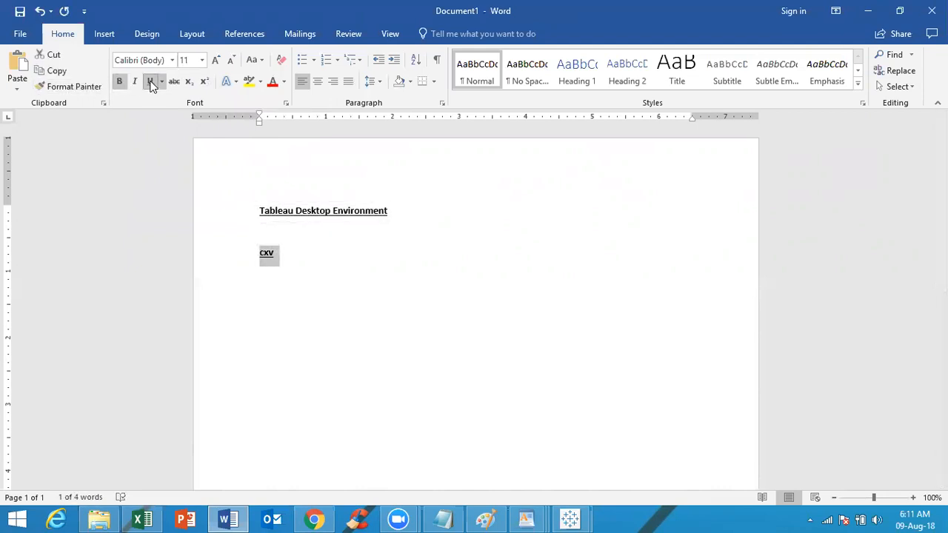
pyautogui.click(117, 83)
pyautogui.click(202, 60)
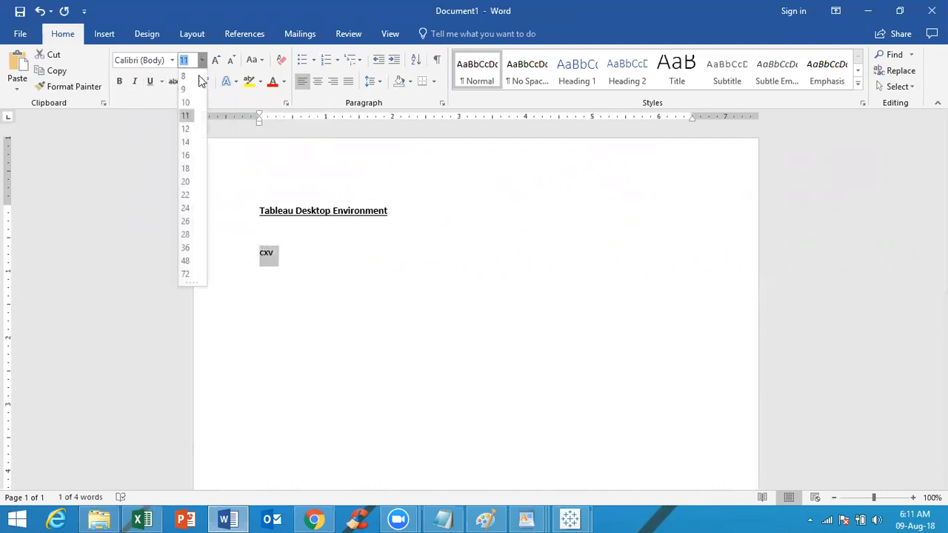
pyautogui.click(188, 126)
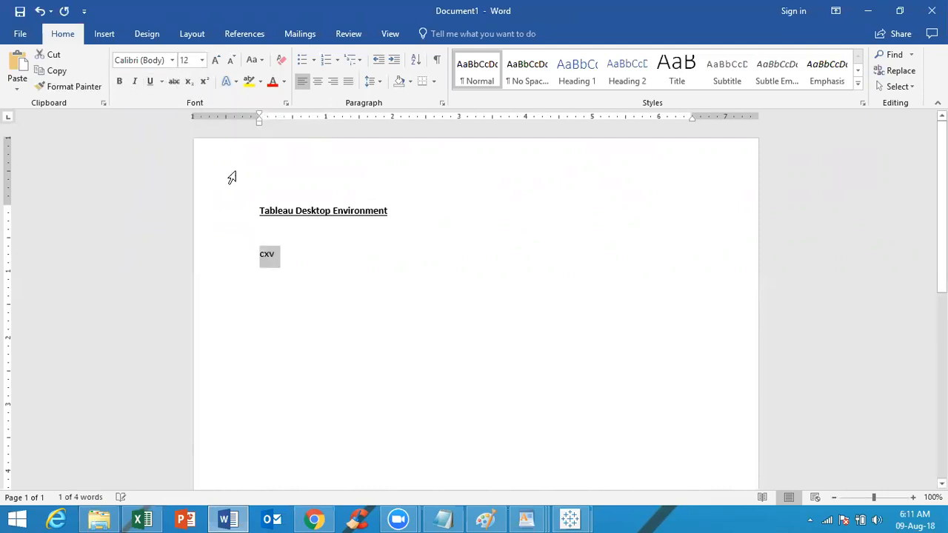
pyautogui.click(310, 246)
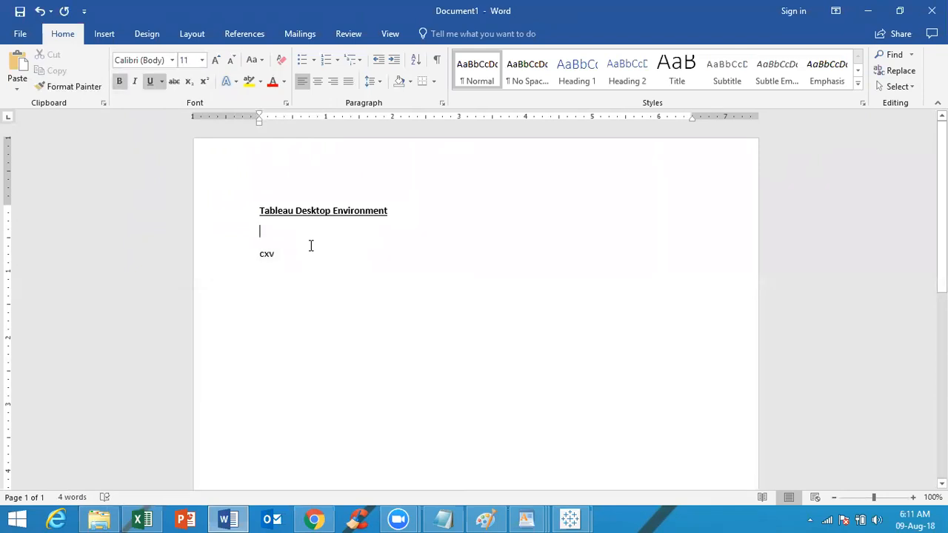
# Delete the placeholder text "cxv", keeping its empty line below the heading
pyautogui.press('Down')
pyautogui.press('Delete')
pyautogui.press('Delete')
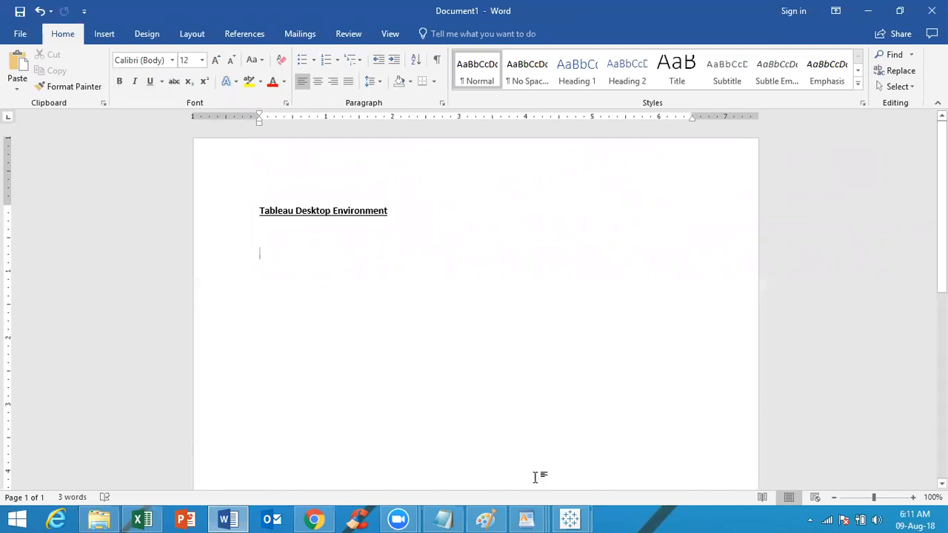
# Switch to the Tableau Book1 workbook and open its Orders data source for editing
pyautogui.moveTo(574, 518)
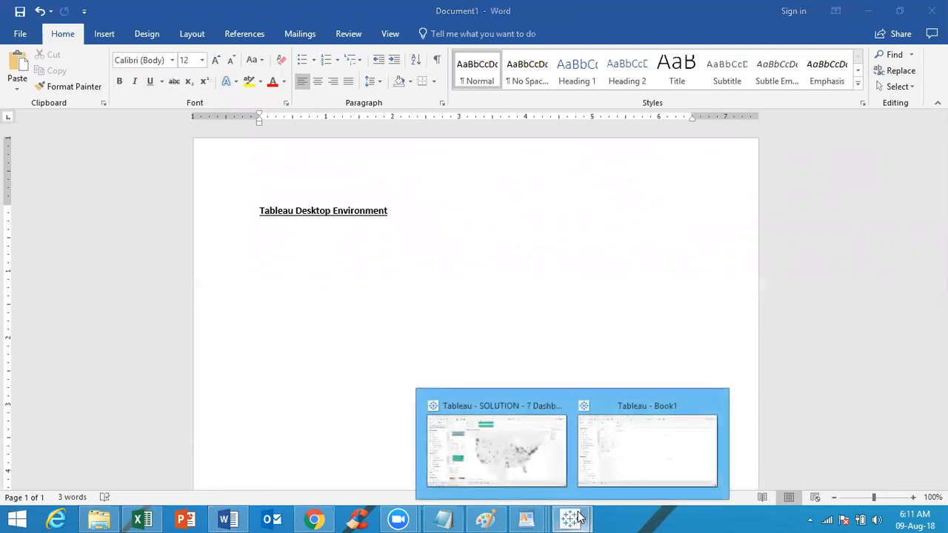
pyautogui.click(638, 443)
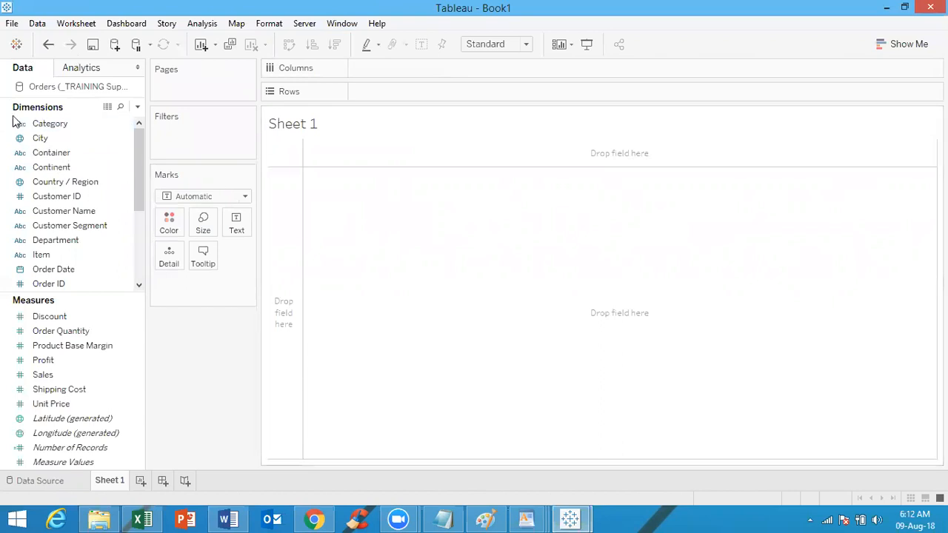
pyautogui.rightClick(63, 90)
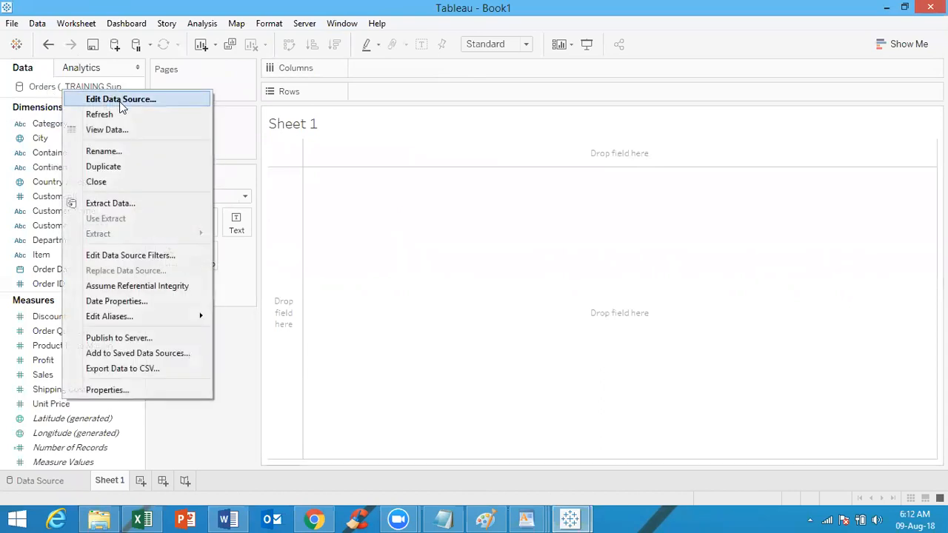
pyautogui.click(120, 102)
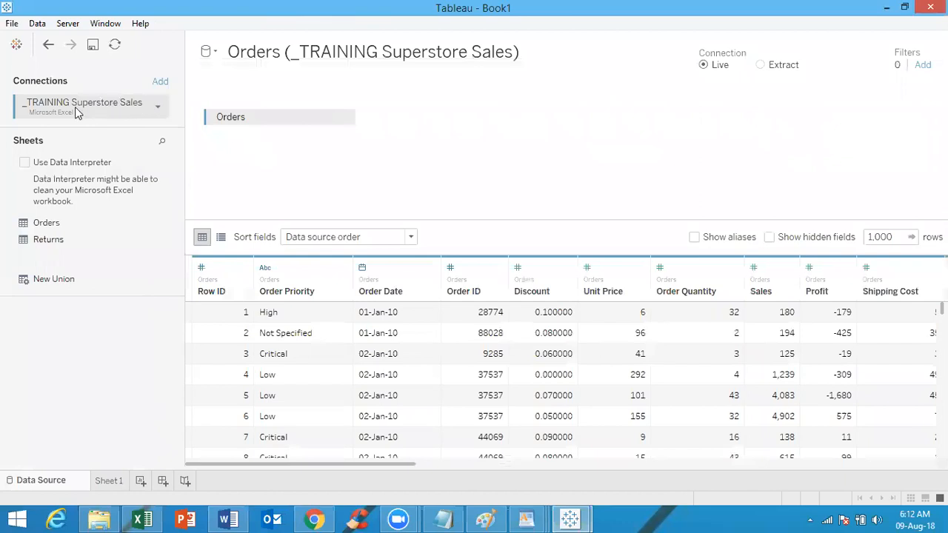
# Edit the Excel connection and choose the file _TRAINING Superstore Sales.xls from the Tableau Data folder on drive D
pyautogui.click(157, 107)
pyautogui.click(185, 123)
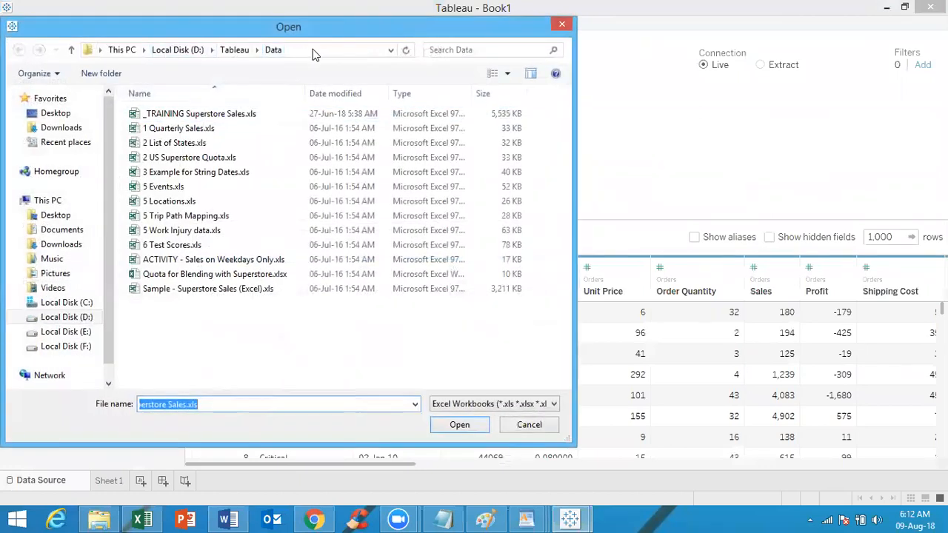
pyautogui.click(455, 425)
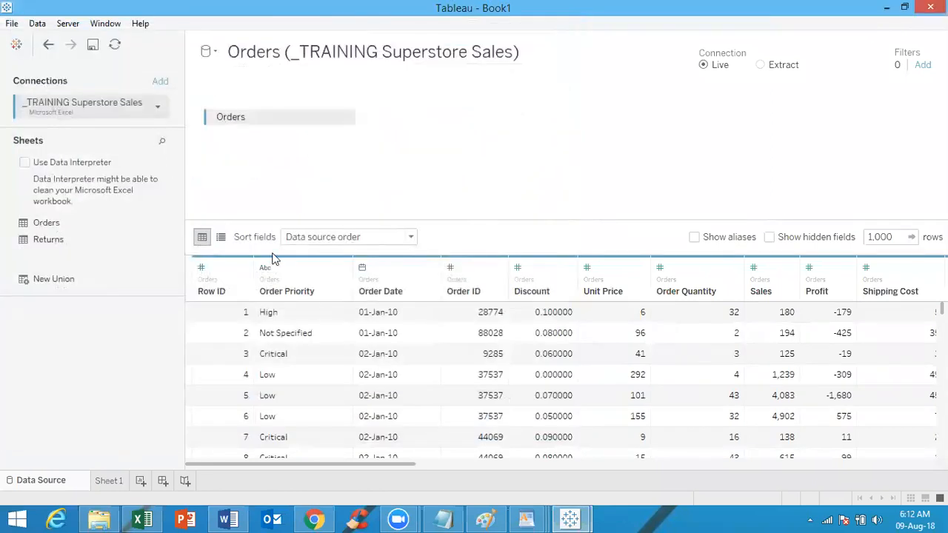
# Return to Sheet 1 and add a new worksheet to the workbook
pyautogui.click(104, 483)
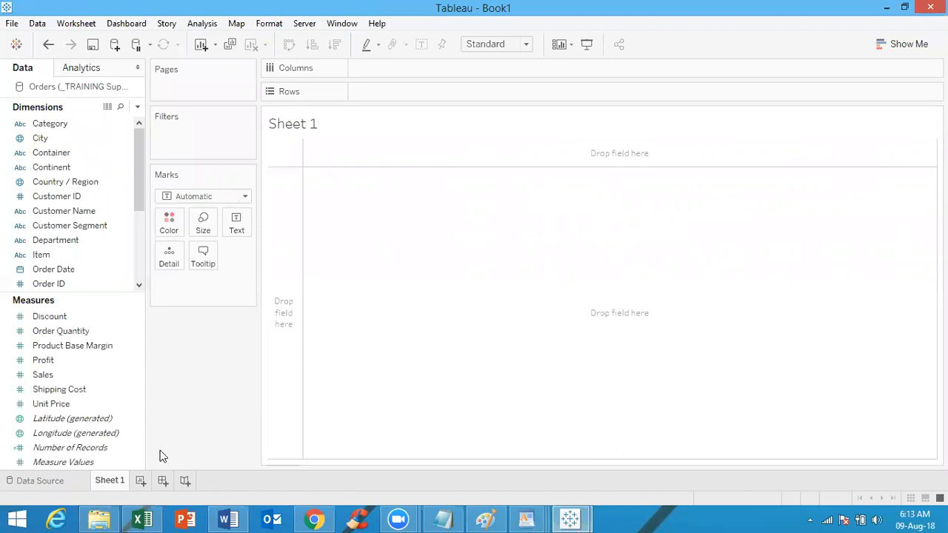
pyautogui.click(143, 480)
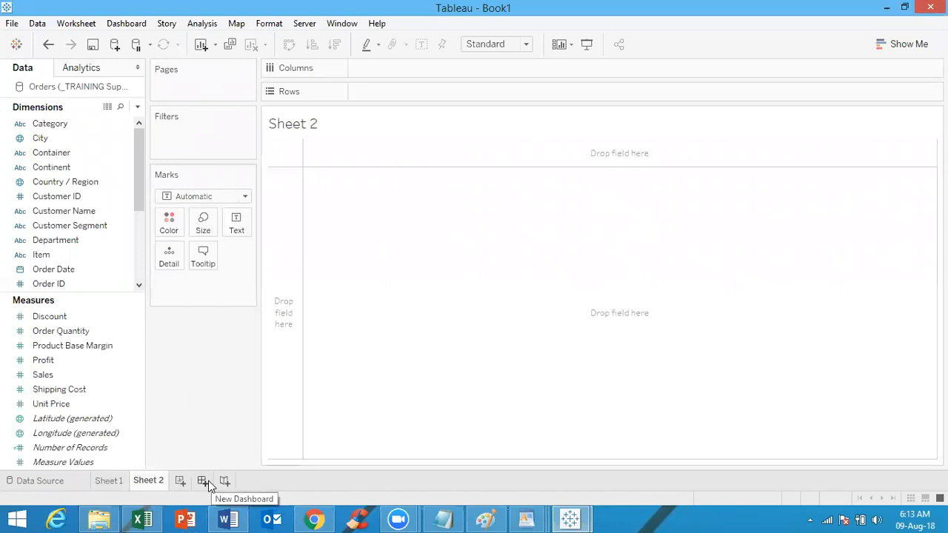
pyautogui.moveTo(120, 478)
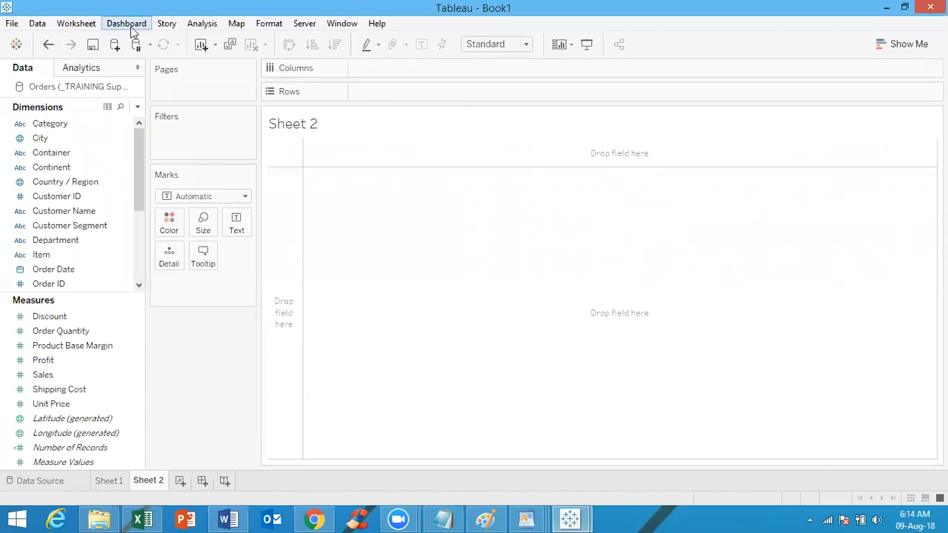
# Create a new workbook in a maximized window without recovering any files, and show its available data connections
pyautogui.click(12, 23)
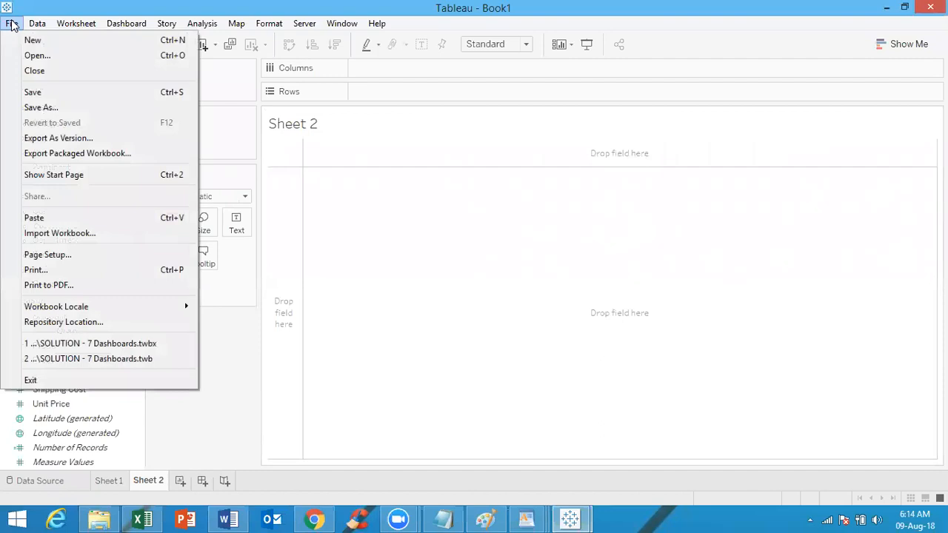
pyautogui.click(31, 43)
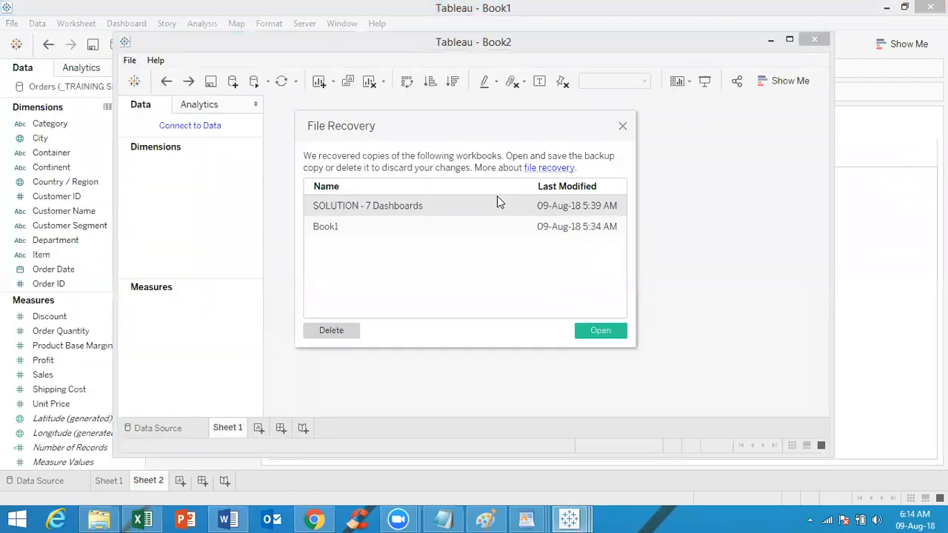
pyautogui.click(623, 130)
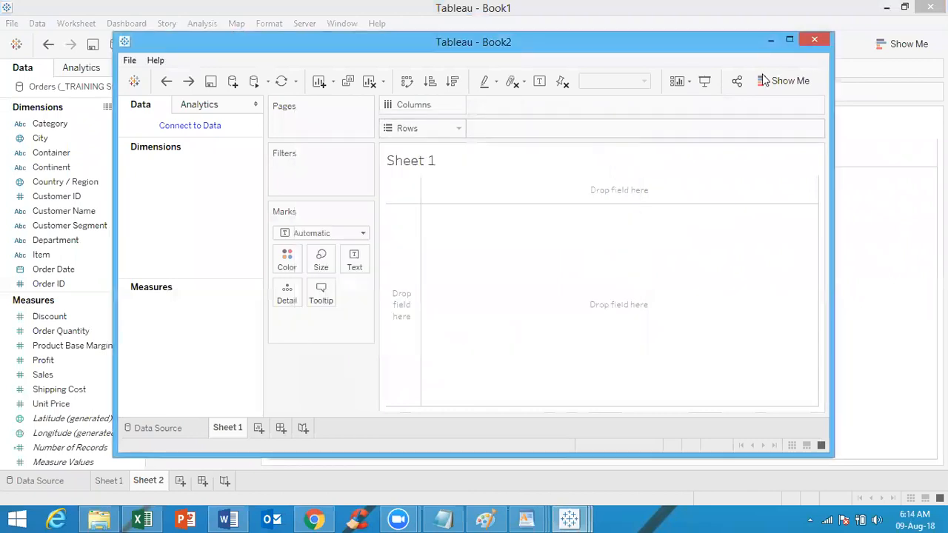
pyautogui.click(790, 40)
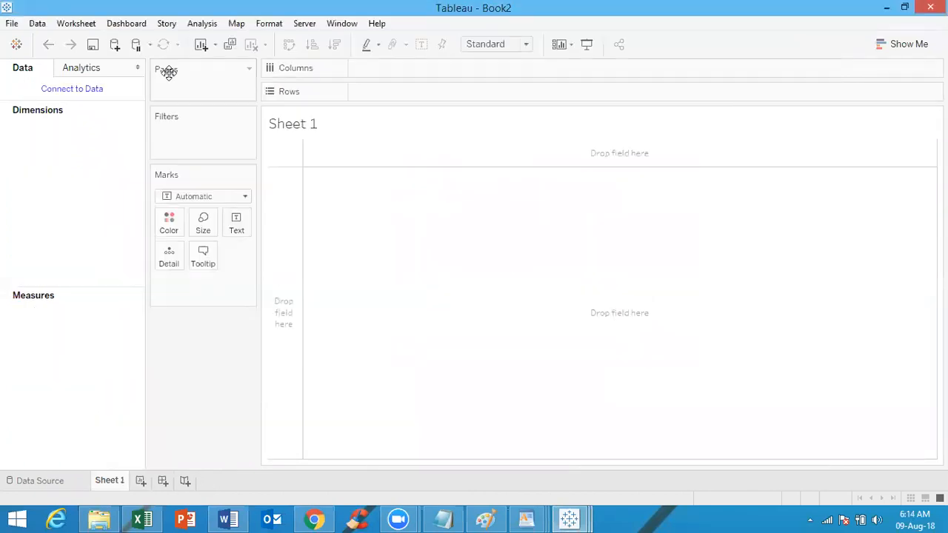
pyautogui.click(82, 90)
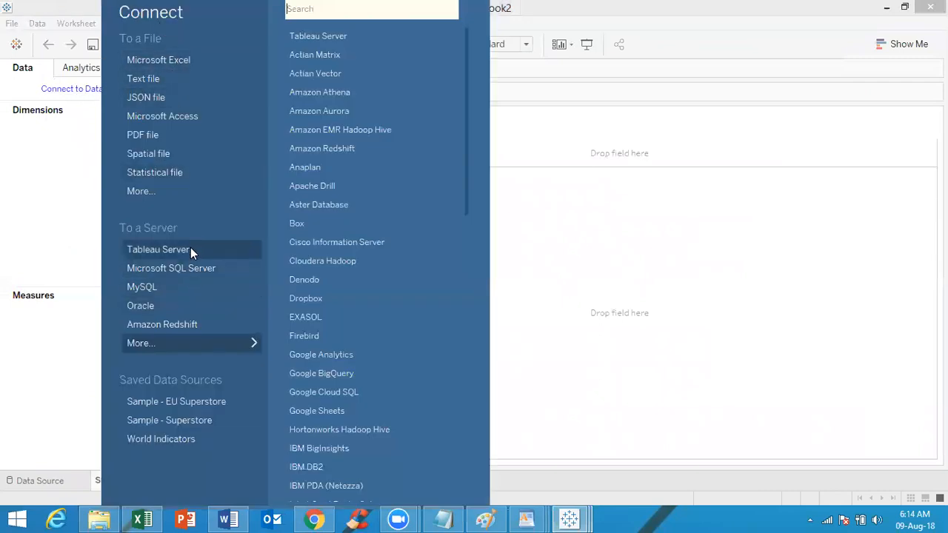
# Connect to the Excel file _TRAINING Superstore Sales.xls, add its Orders sheet to the data source, and go to Sheet 1
pyautogui.click(175, 60)
pyautogui.click(194, 116)
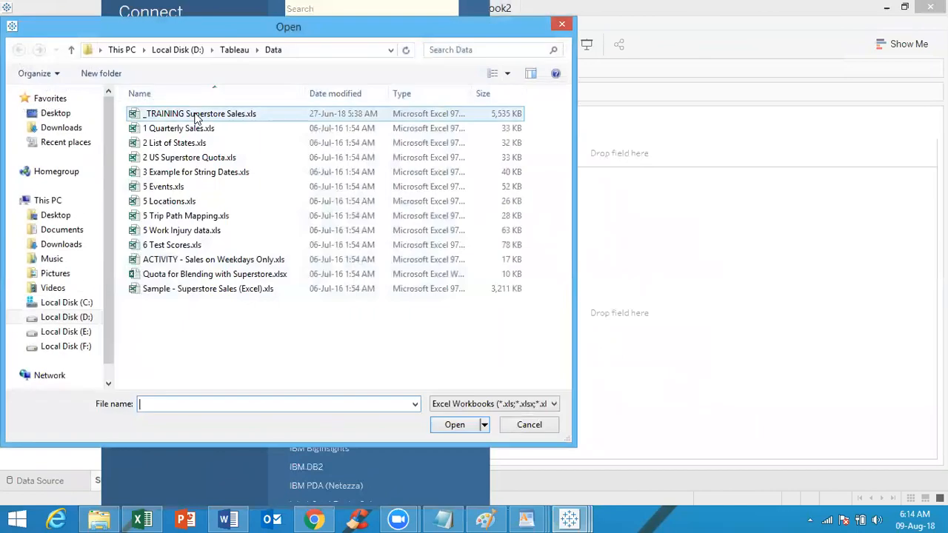
pyautogui.doubleClick(197, 115)
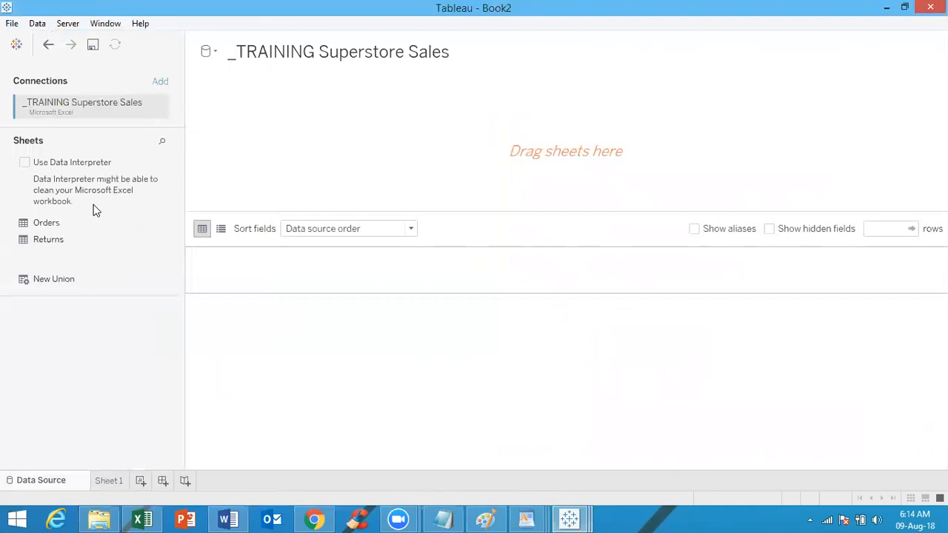
pyautogui.doubleClick(57, 222)
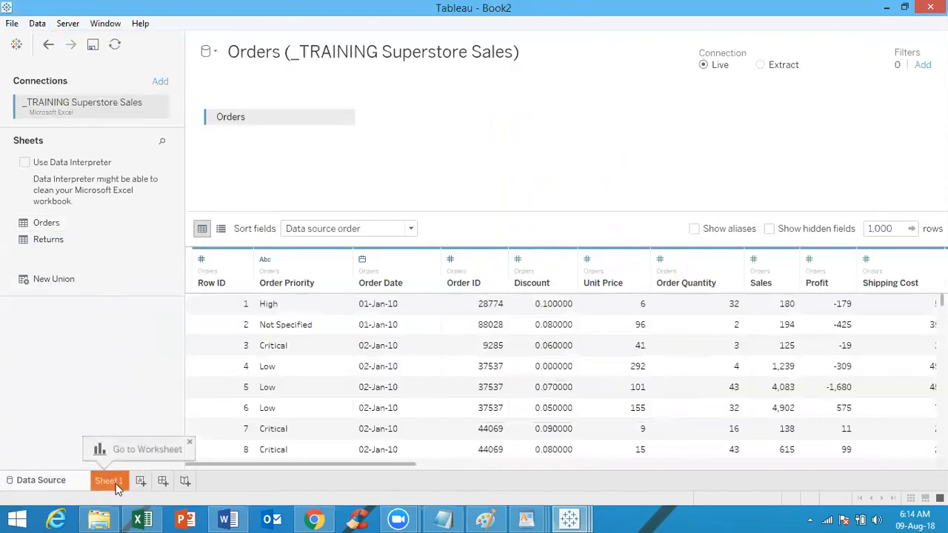
pyautogui.click(116, 483)
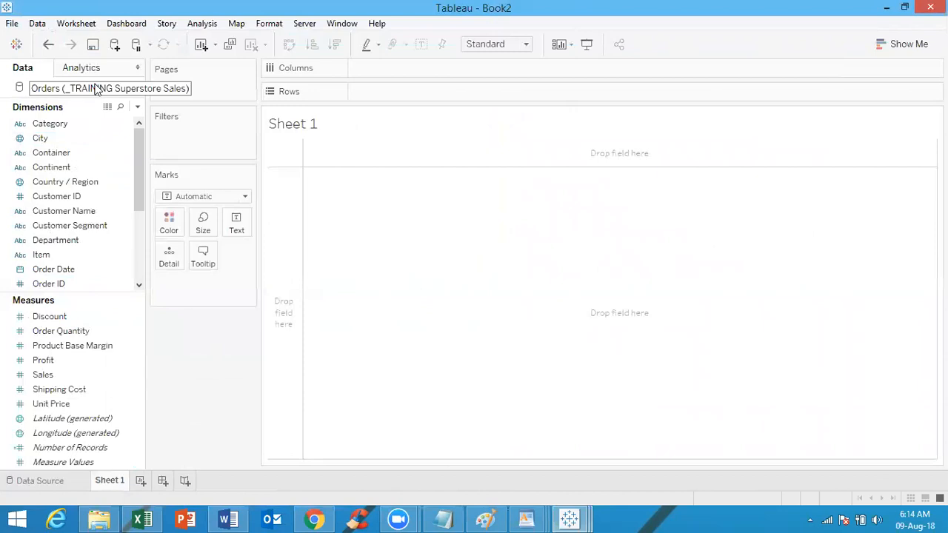
# Create another new workbook without recovering any files, and close it to return to Book2
pyautogui.click(12, 23)
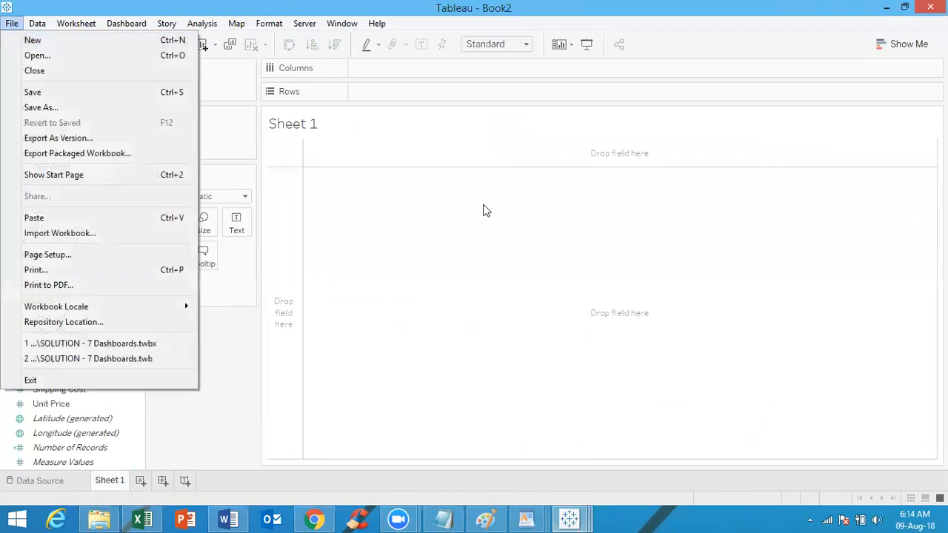
pyautogui.click(483, 211)
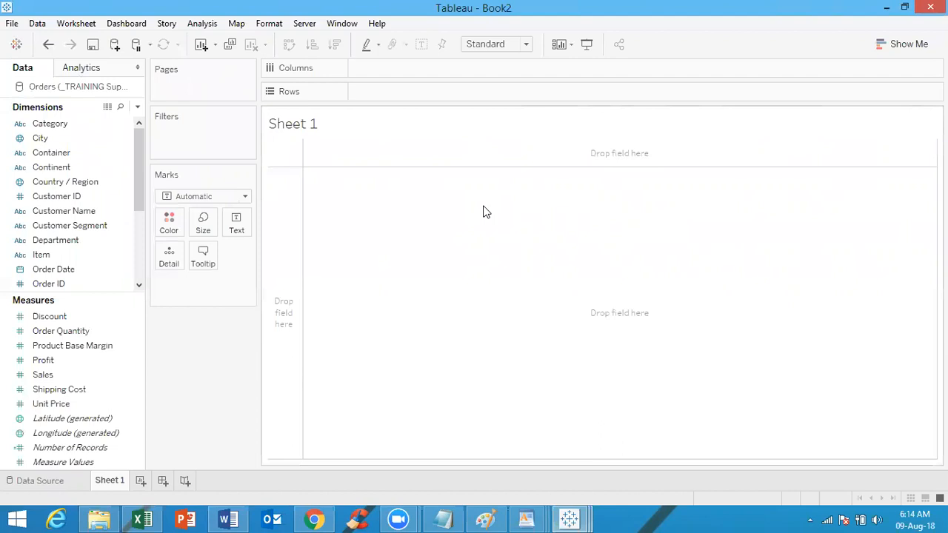
pyautogui.hotkey('ctrl', 'n')
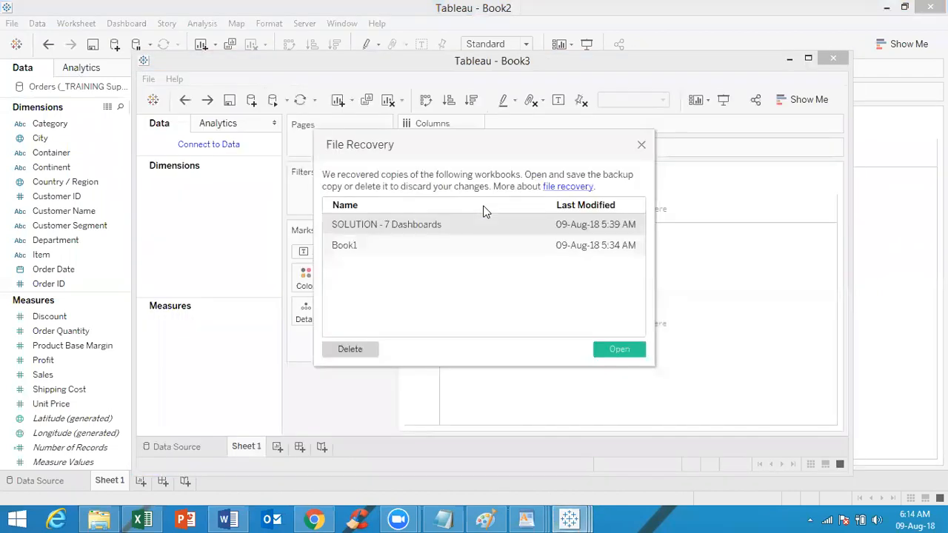
pyautogui.click(641, 145)
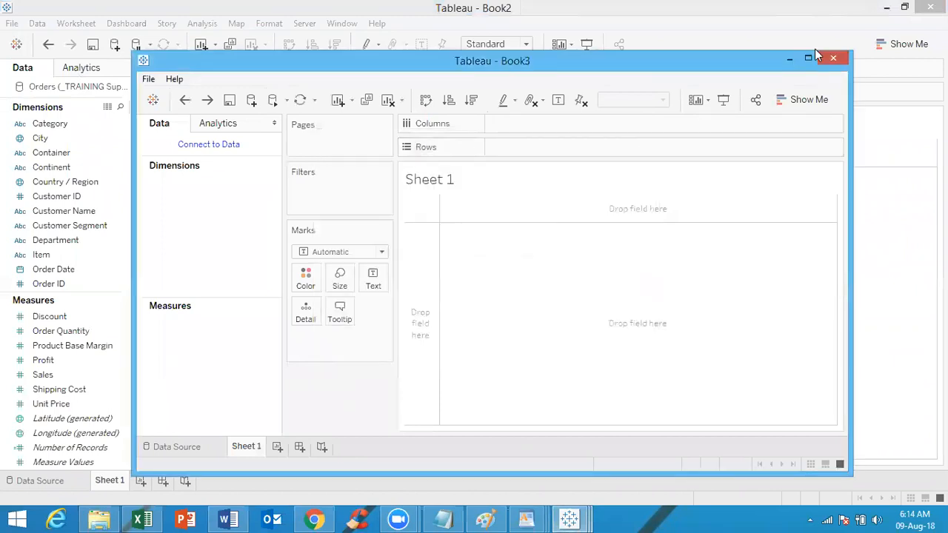
pyautogui.click(836, 58)
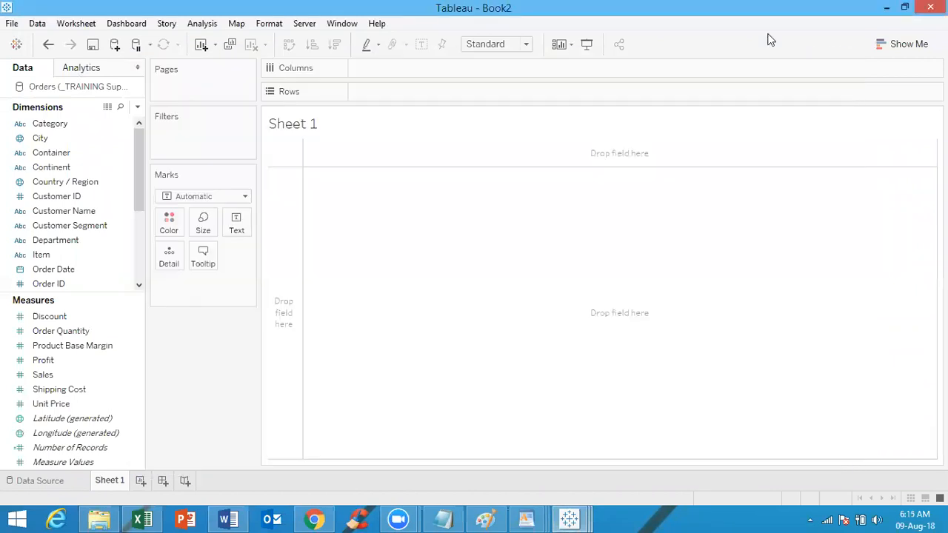
pyautogui.click(12, 23)
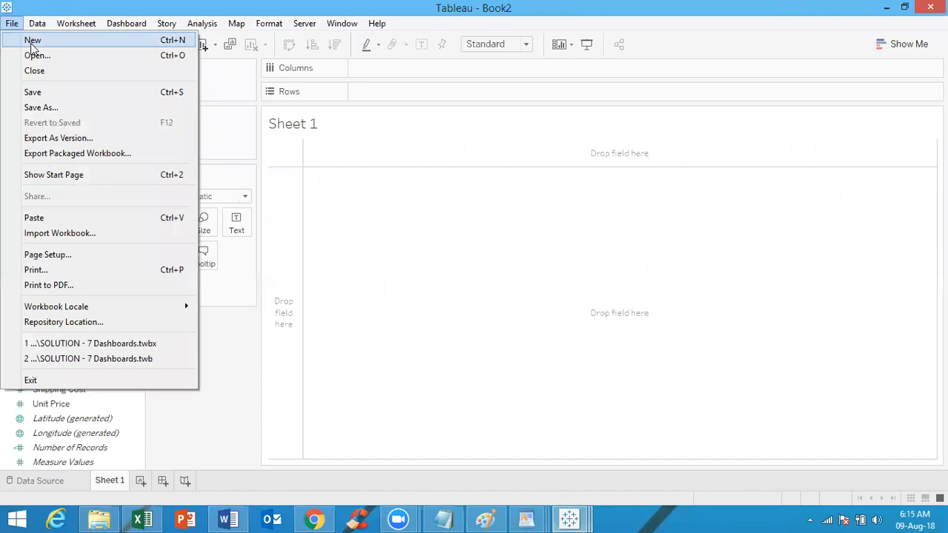
pyautogui.click(460, 222)
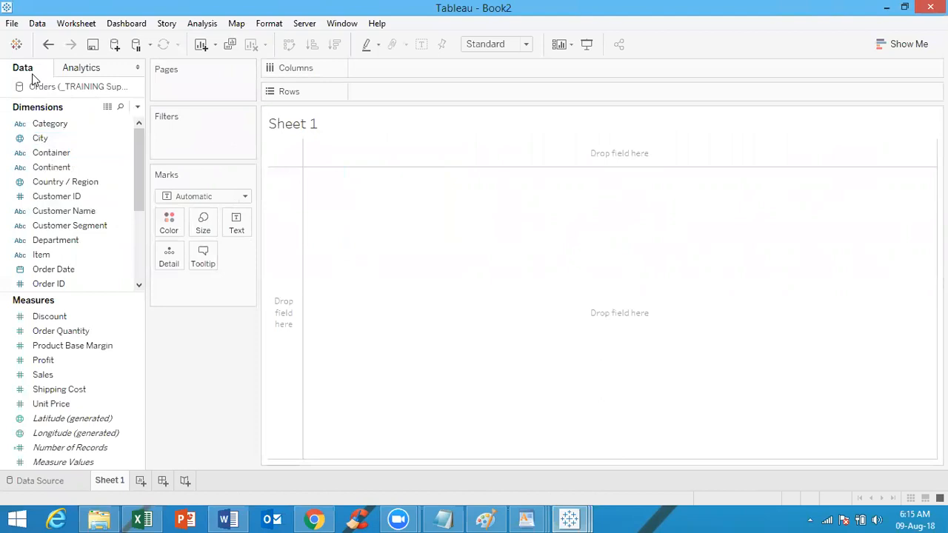
# Create a set named Set 1 from the Container dimension with all its values selected
pyautogui.click(97, 212)
pyautogui.click(82, 181)
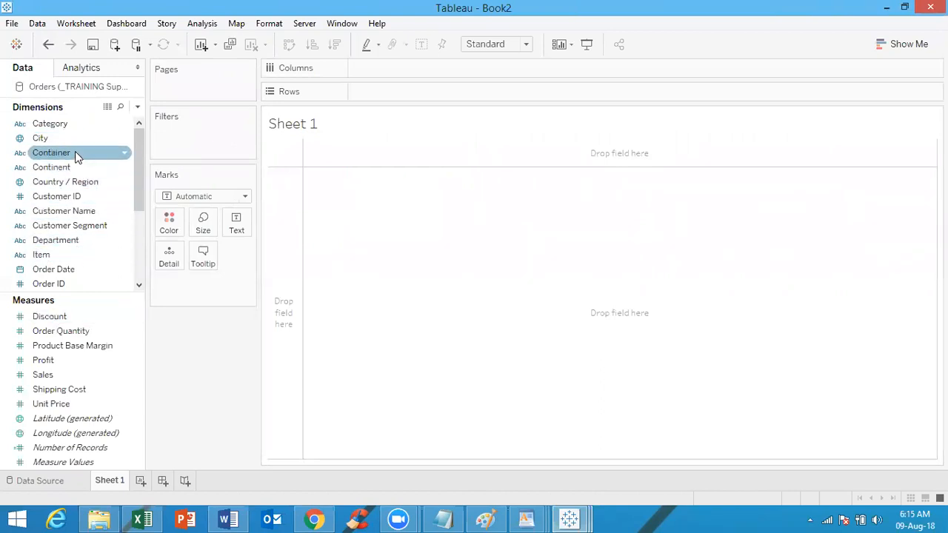
pyautogui.rightClick(75, 151)
pyautogui.moveTo(176, 253)
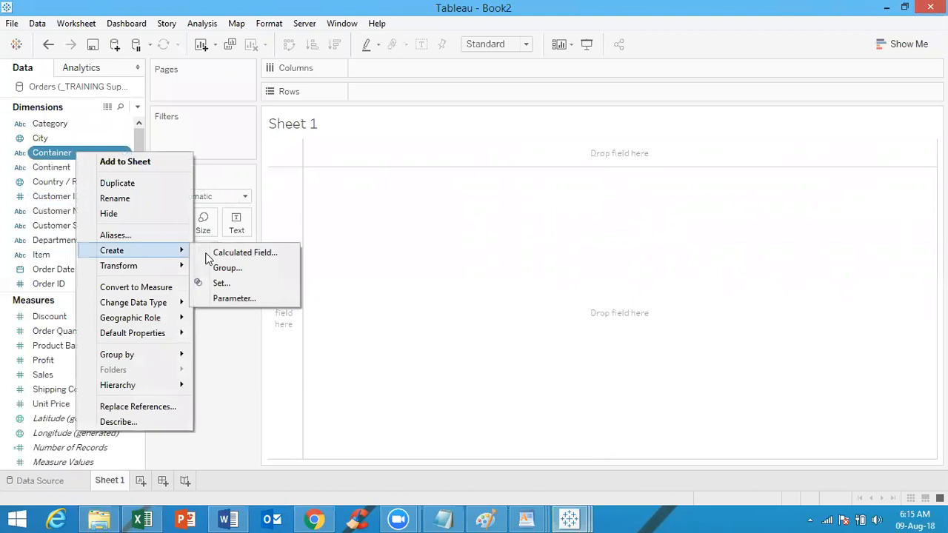
pyautogui.click(242, 282)
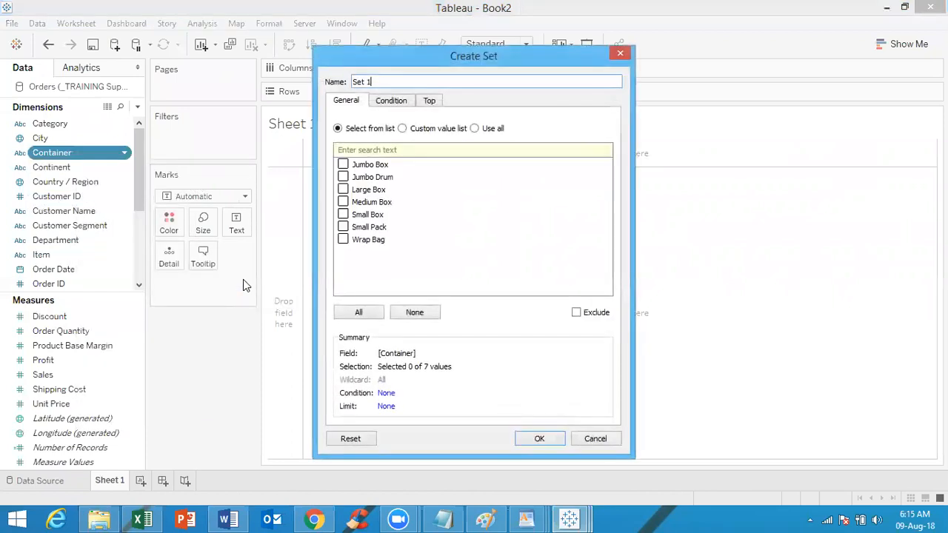
pyautogui.click(356, 312)
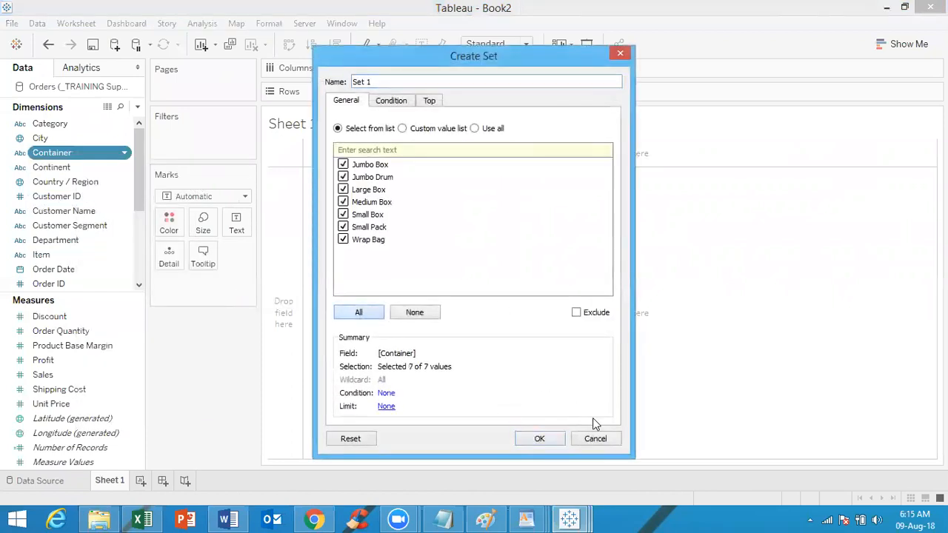
pyautogui.click(540, 439)
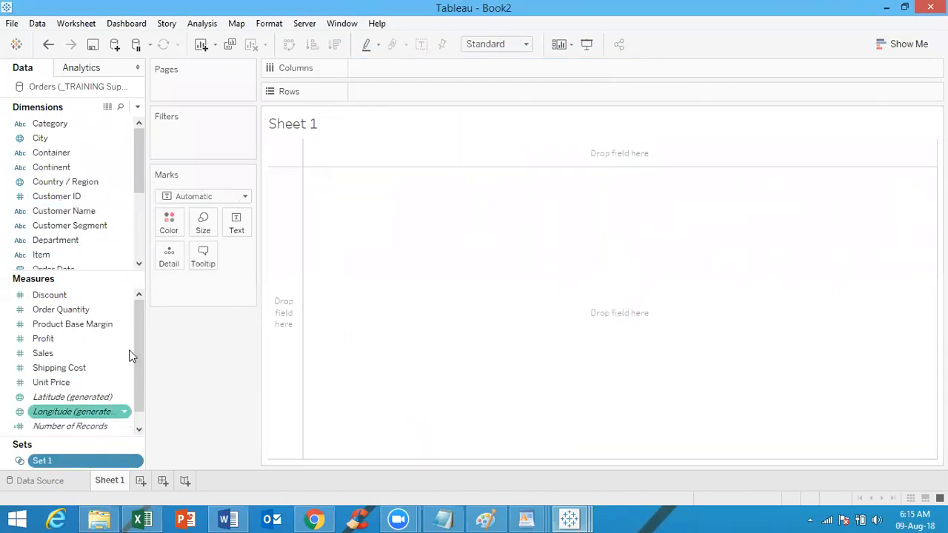
# Create a parameter named Parameter 1 with data type Float, current value 1 and all values allowed
pyautogui.click(138, 108)
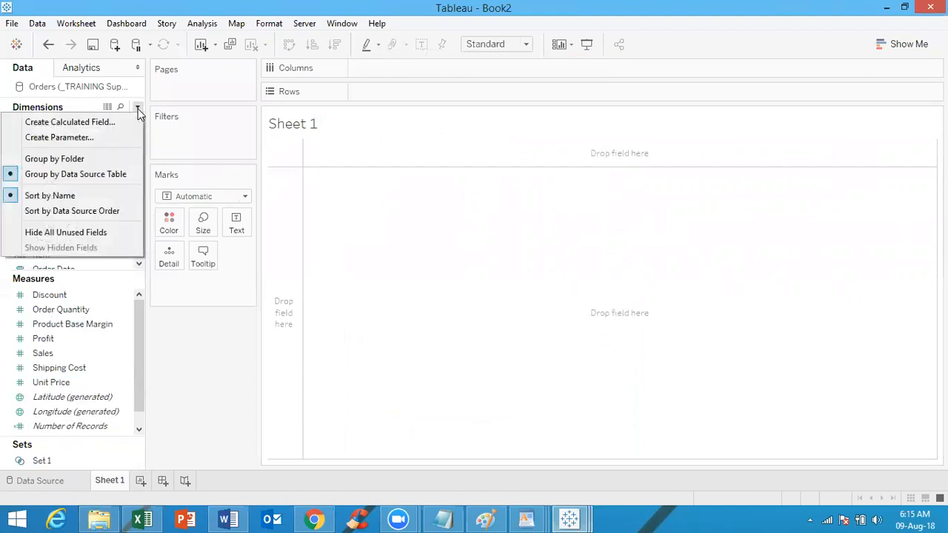
pyautogui.click(94, 138)
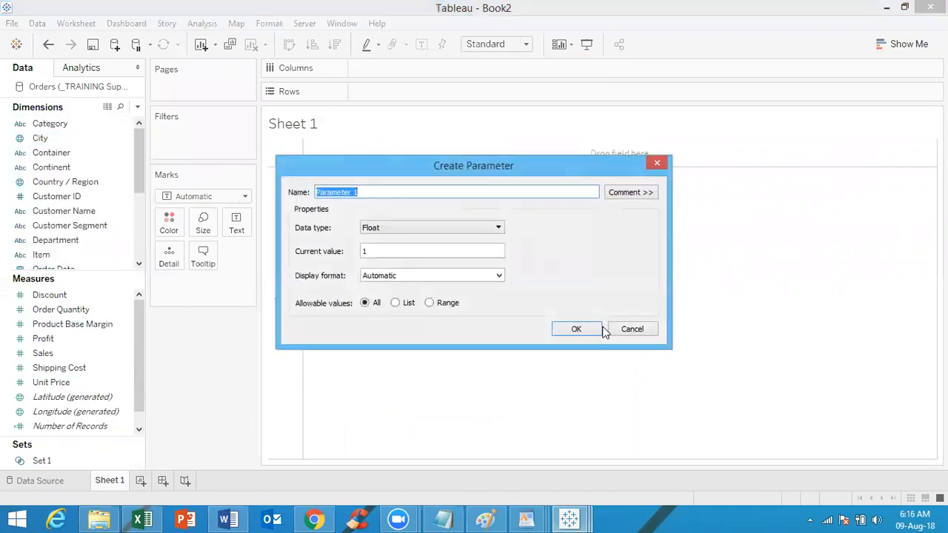
pyautogui.click(577, 329)
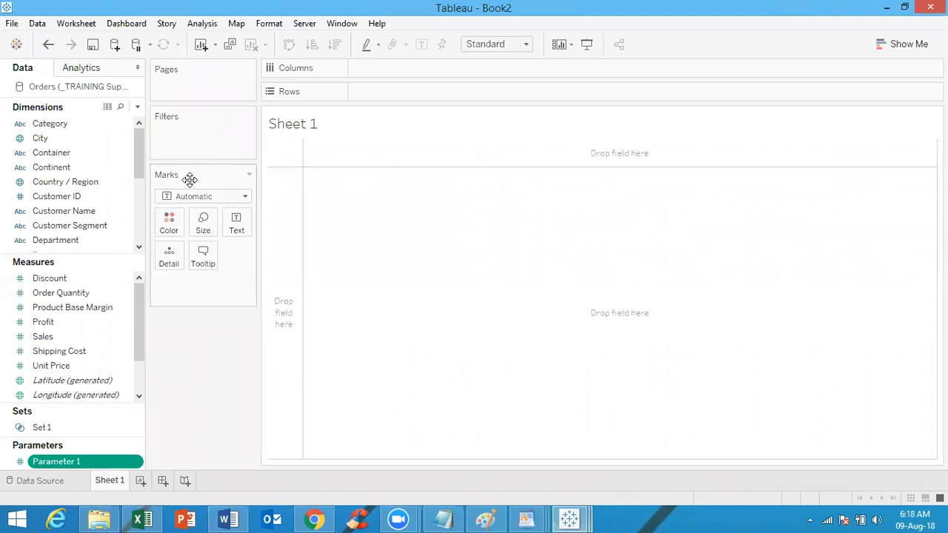
# Build a horizontal bar chart with Category on Rows and SUM(Sales) on Columns, keeping the Automatic mark type
pyautogui.click(209, 199)
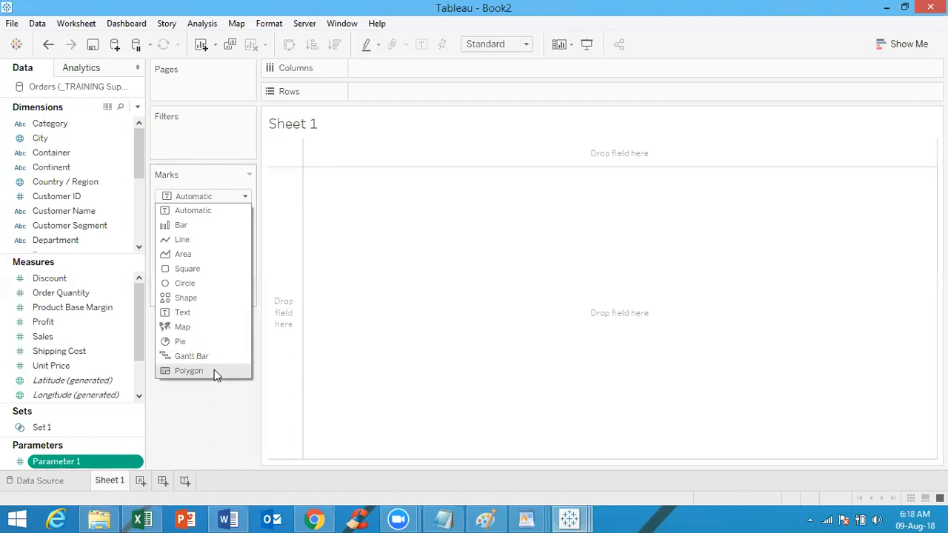
pyautogui.click(360, 264)
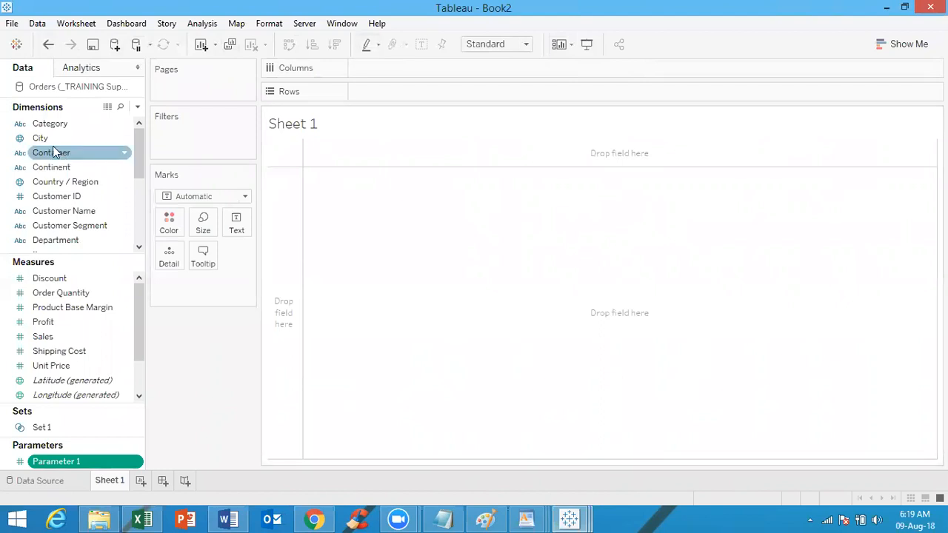
pyautogui.doubleClick(63, 126)
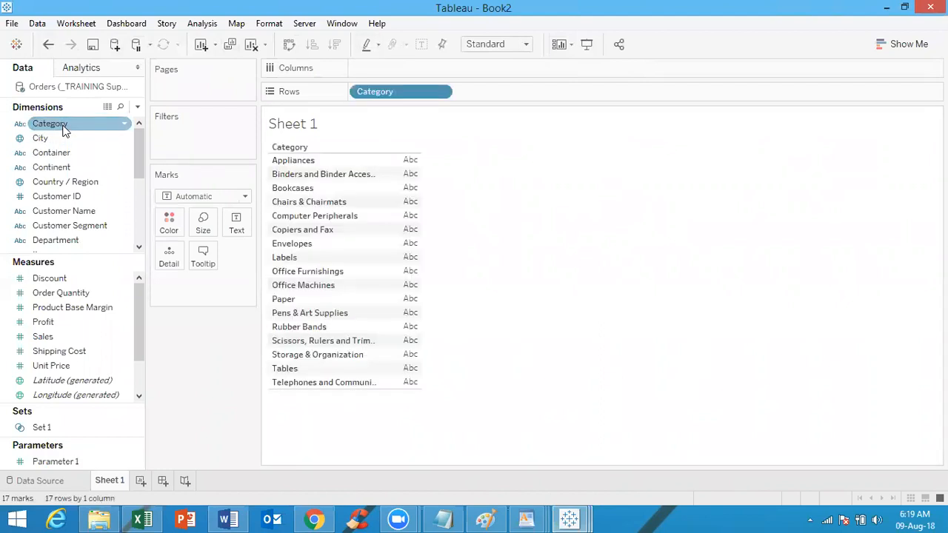
pyautogui.doubleClick(60, 339)
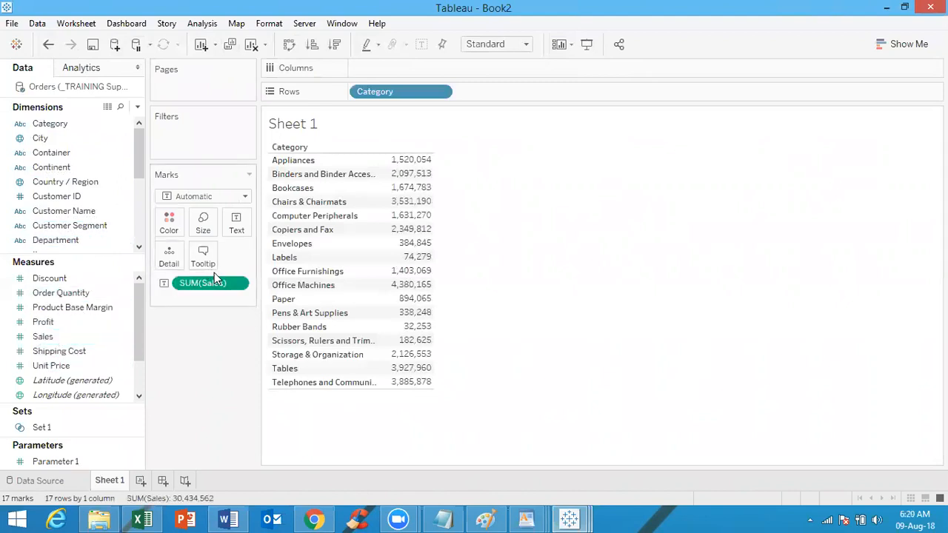
pyautogui.moveTo(232, 279); pyautogui.dragTo(395, 72)
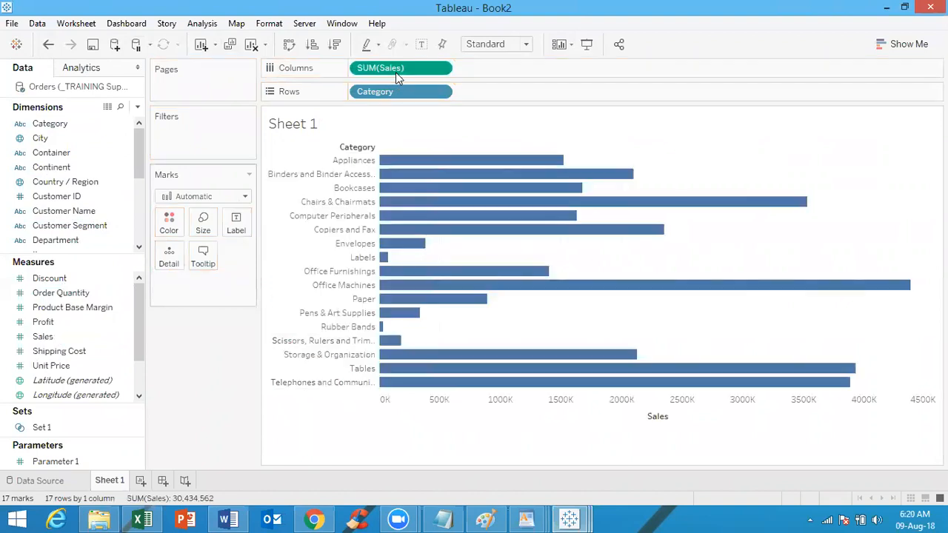
# Sort the categories in descending order of Sales and show the mark labels on the bars
pyautogui.click(335, 49)
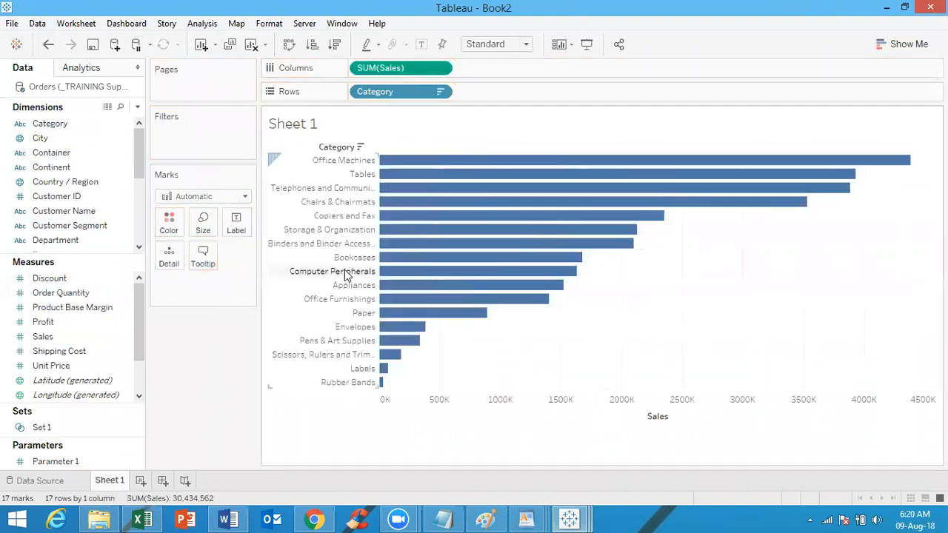
pyautogui.click(420, 44)
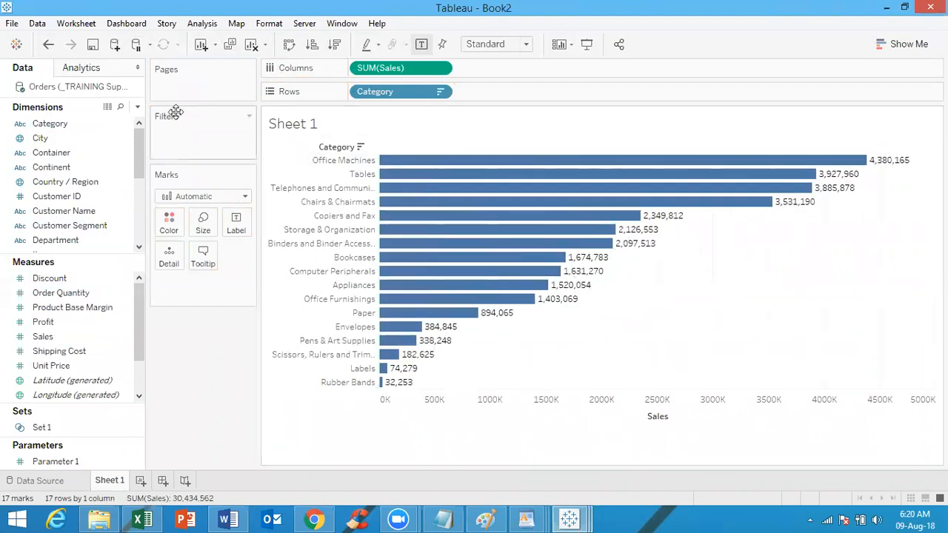
# Undo and redo the display of the mark labels twice, leaving the labels shown
pyautogui.click(47, 47)
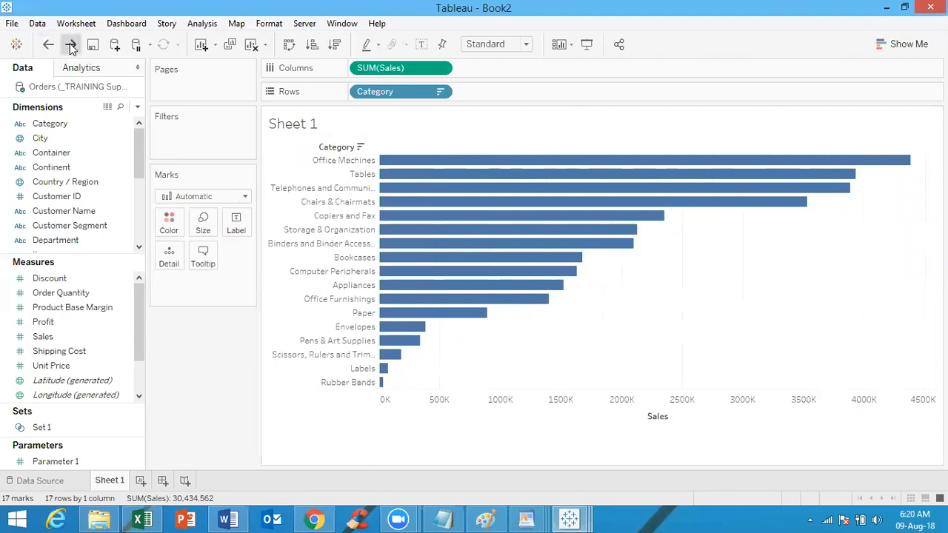
pyautogui.click(70, 46)
pyautogui.click(48, 46)
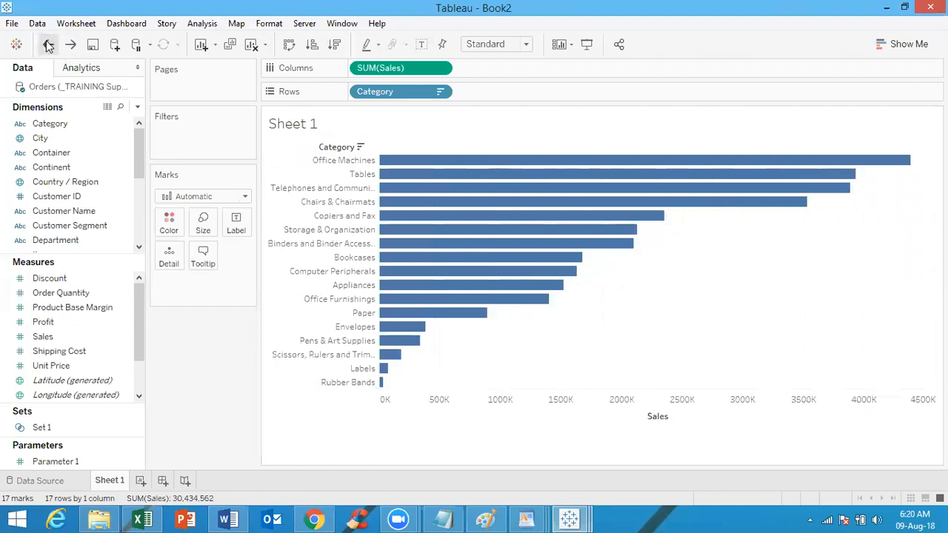
pyautogui.click(70, 46)
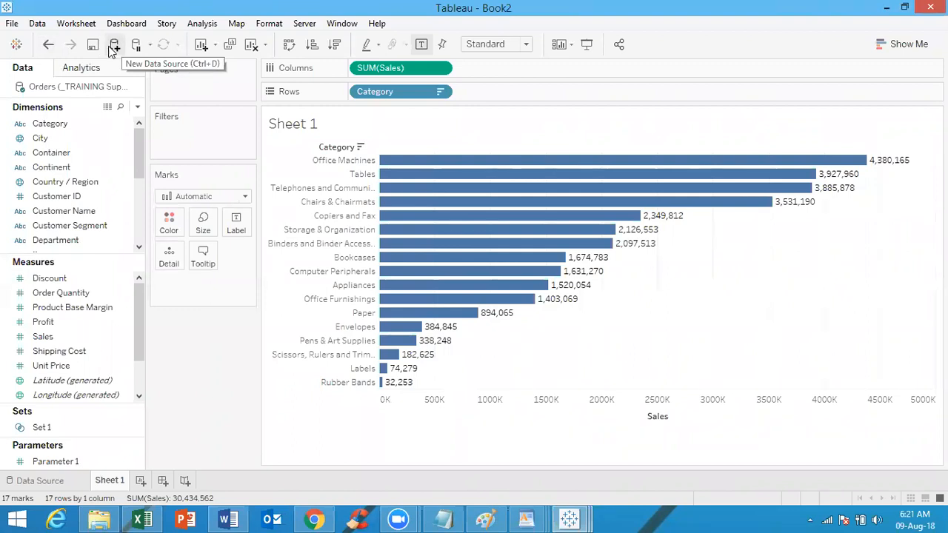
# Examine the workbook's Save As options and the connections offered for a new data source, without saving or connecting
pyautogui.click(92, 46)
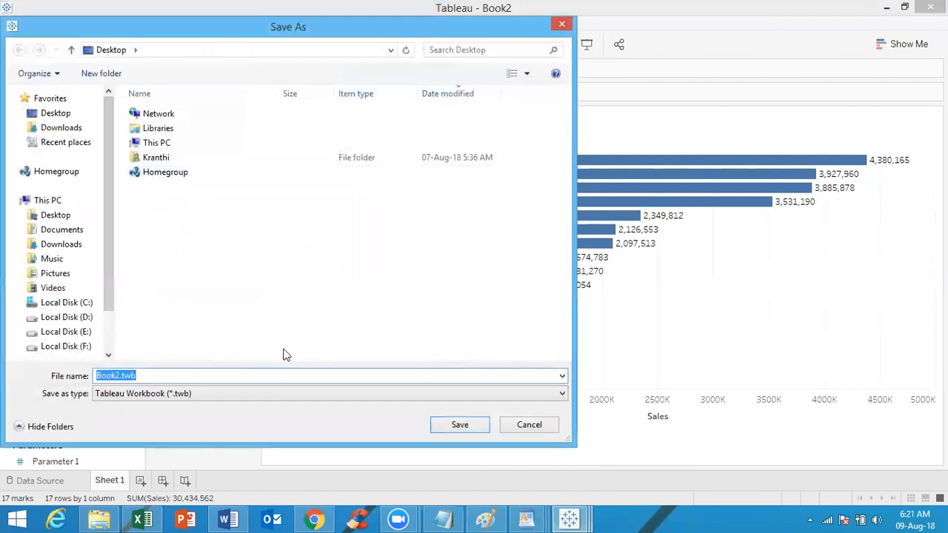
pyautogui.click(529, 426)
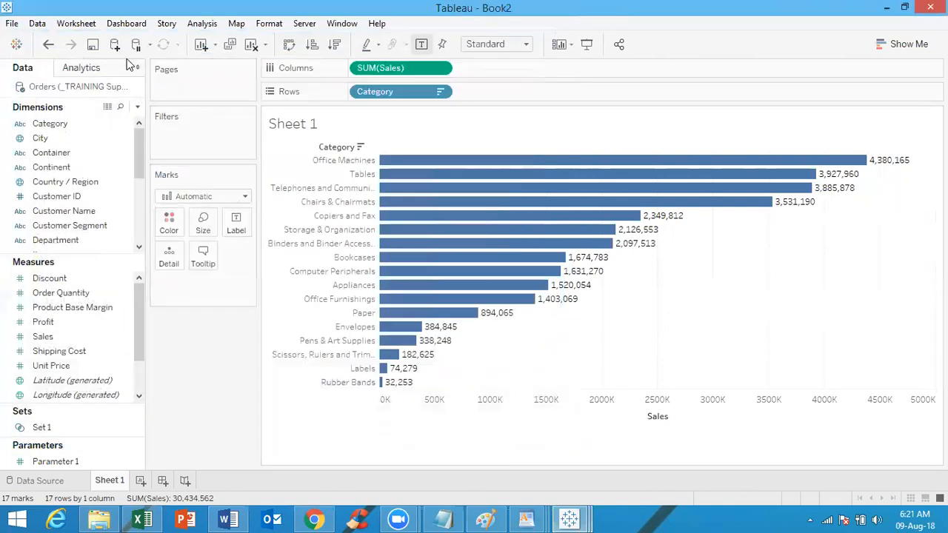
pyautogui.click(117, 46)
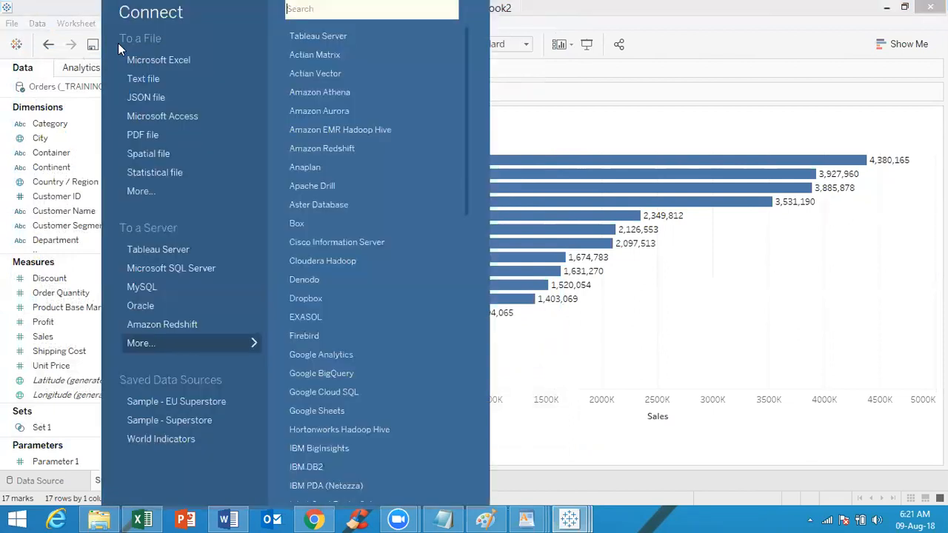
pyautogui.click(78, 54)
pyautogui.click(115, 46)
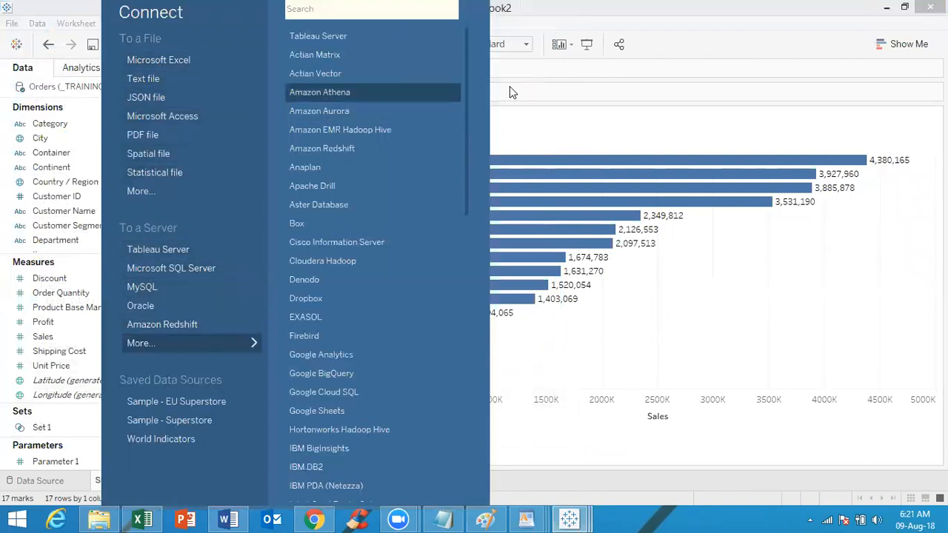
pyautogui.click(527, 101)
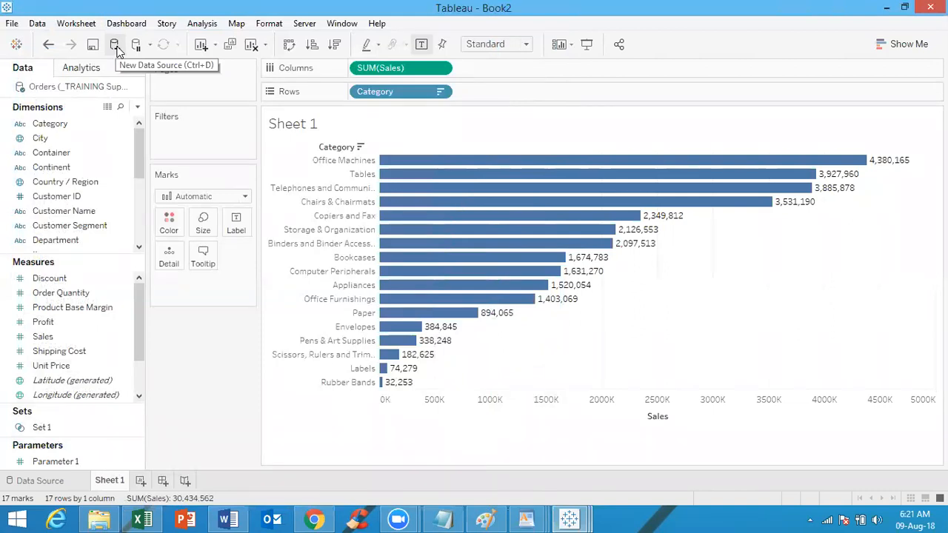
# Add a new blank worksheet, dashboard and story to the workbook
pyautogui.click(215, 44)
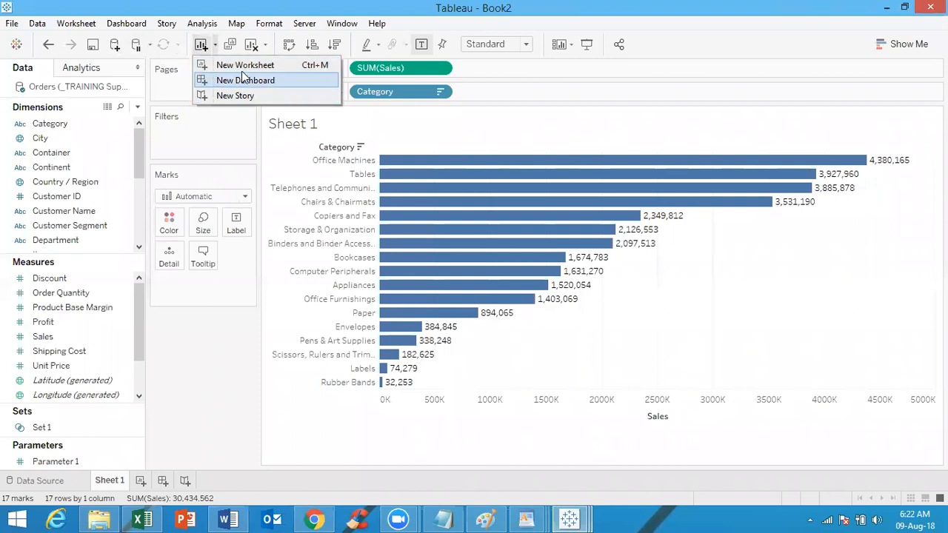
pyautogui.click(244, 69)
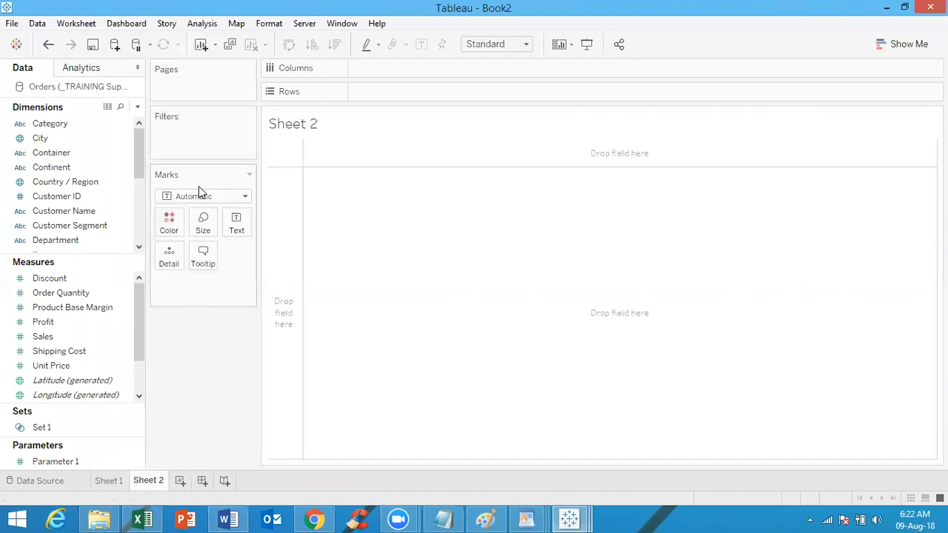
pyautogui.click(214, 46)
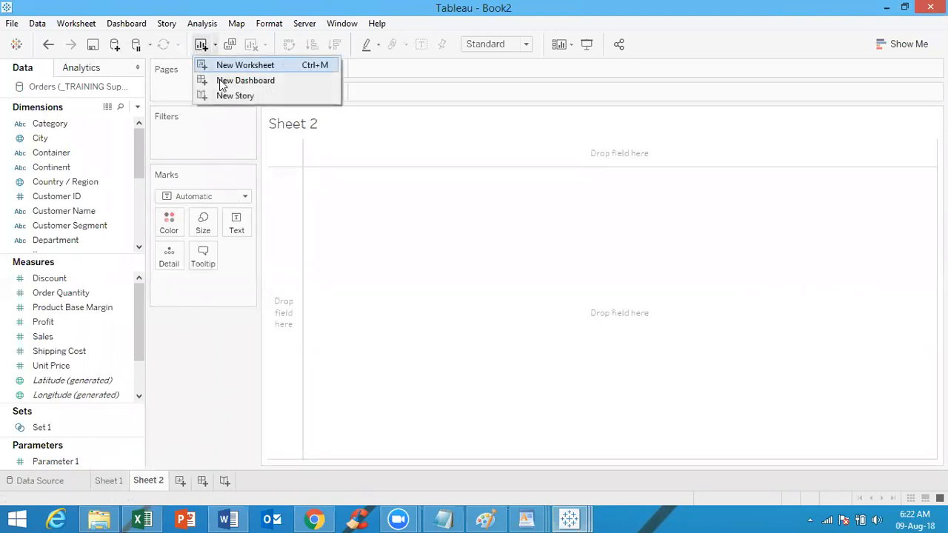
pyautogui.click(224, 81)
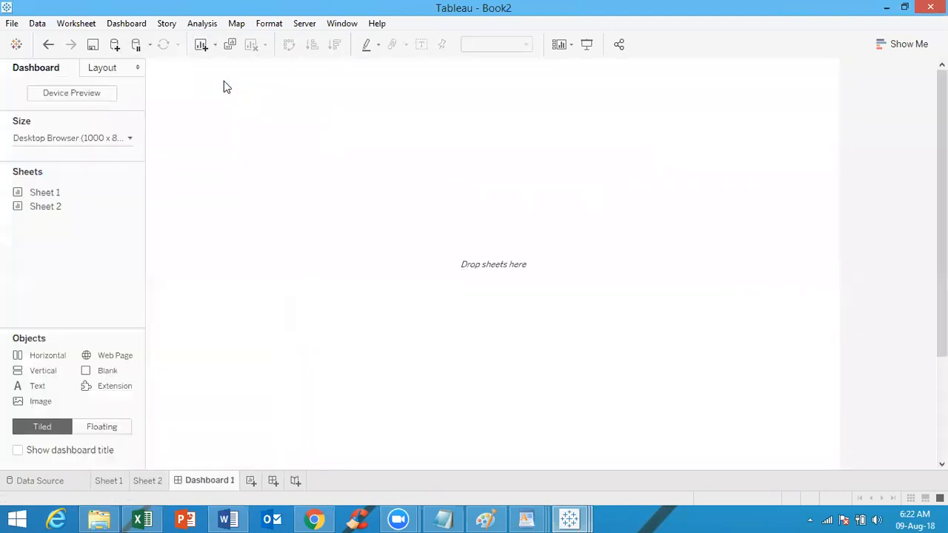
pyautogui.click(108, 482)
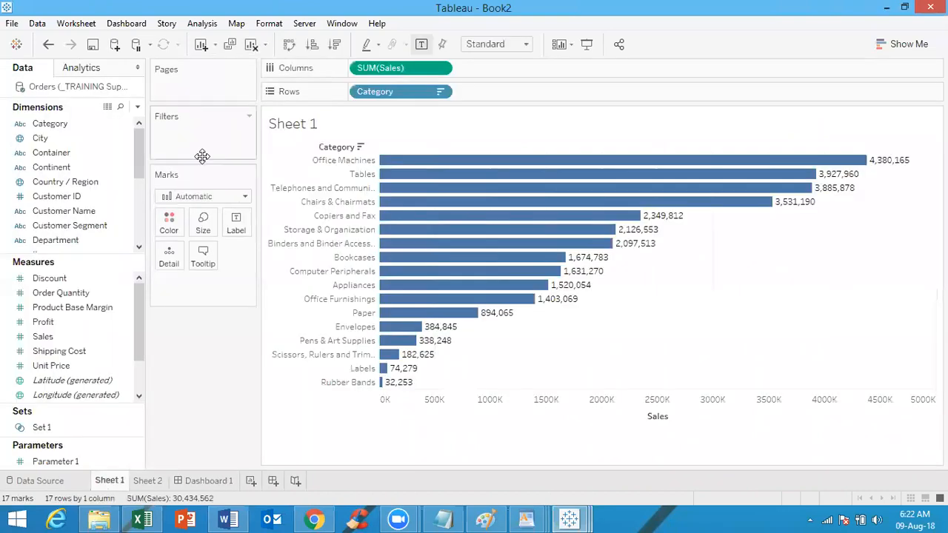
pyautogui.click(215, 46)
pyautogui.click(225, 94)
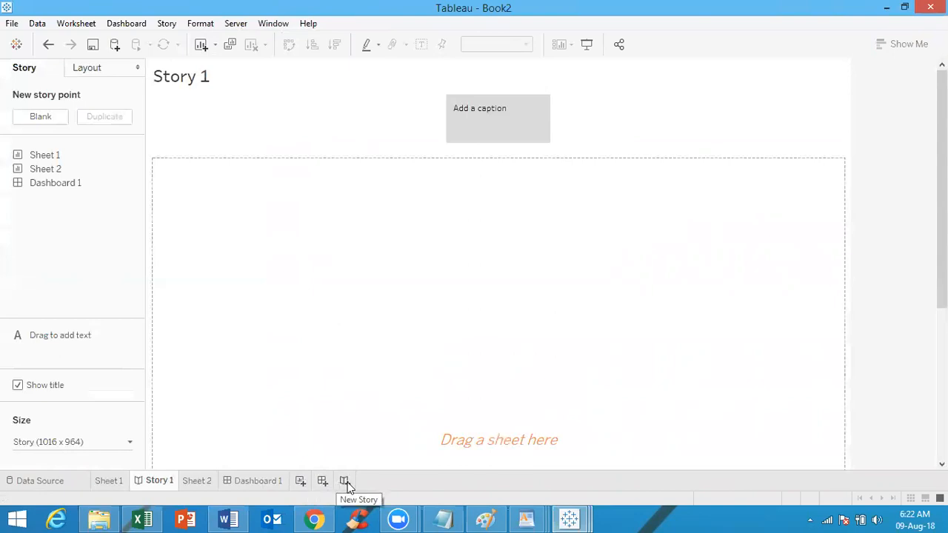
# Add a second set of blank sheets consisting of another worksheet, dashboard and story
pyautogui.click(300, 483)
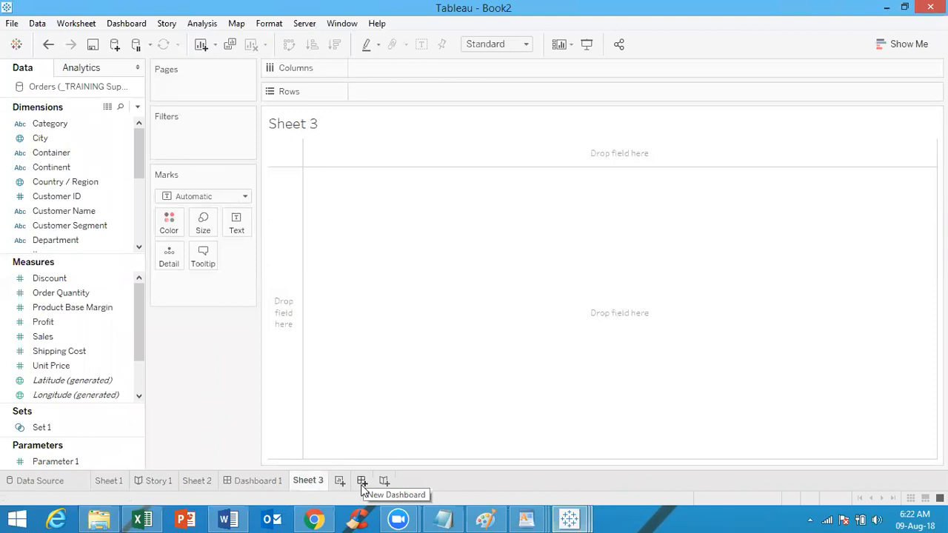
pyautogui.click(362, 482)
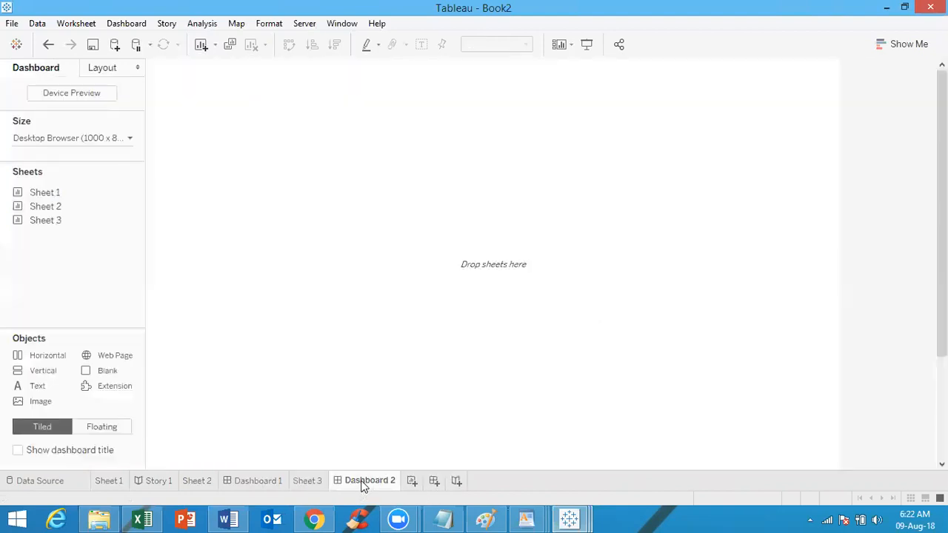
pyautogui.click(457, 481)
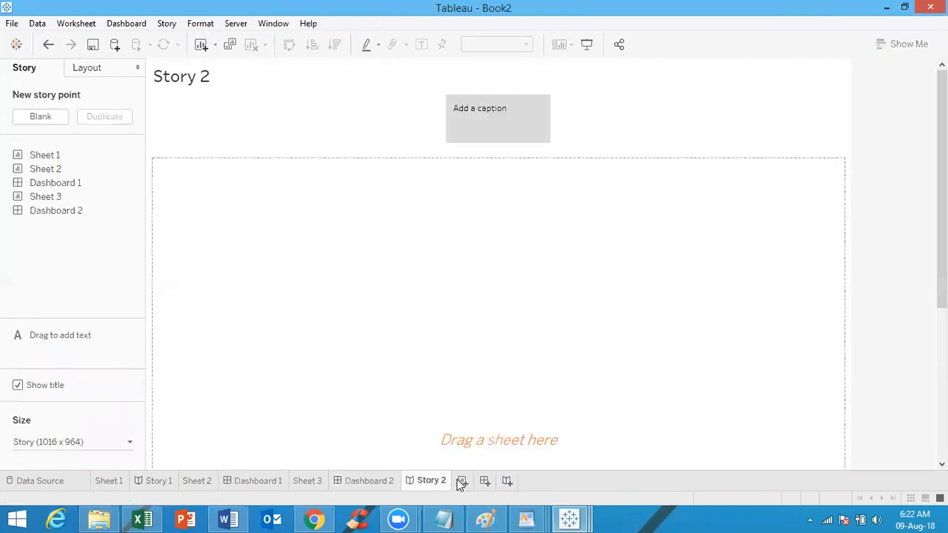
# Undo the addition of all the new worksheets, dashboards and stories, keeping only Sheet 1
pyautogui.click(47, 44)
pyautogui.click(47, 45)
pyautogui.click(47, 44)
pyautogui.click(47, 44)
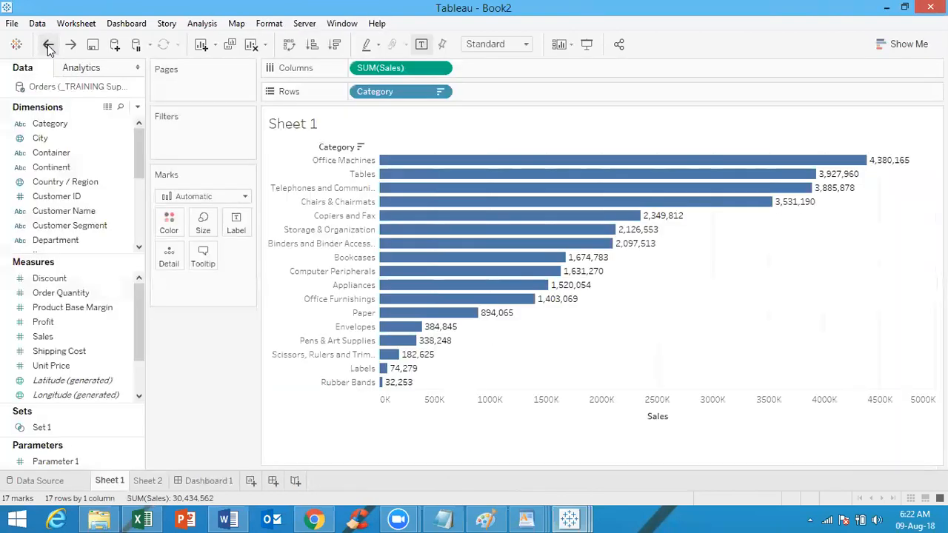
pyautogui.click(48, 46)
pyautogui.click(47, 46)
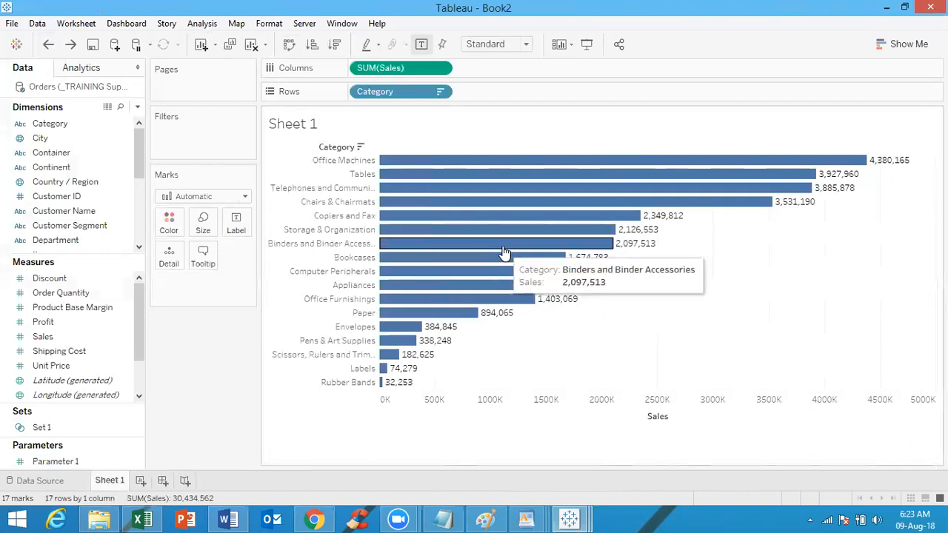
# Clear the contents of a duplicate of Sheet 1 and delete that duplicate sheet
pyautogui.click(230, 46)
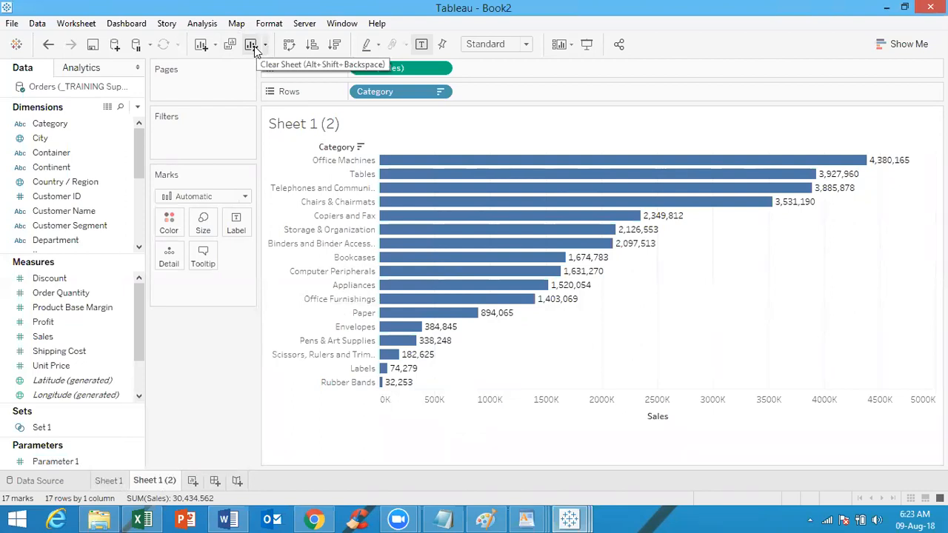
pyautogui.click(251, 46)
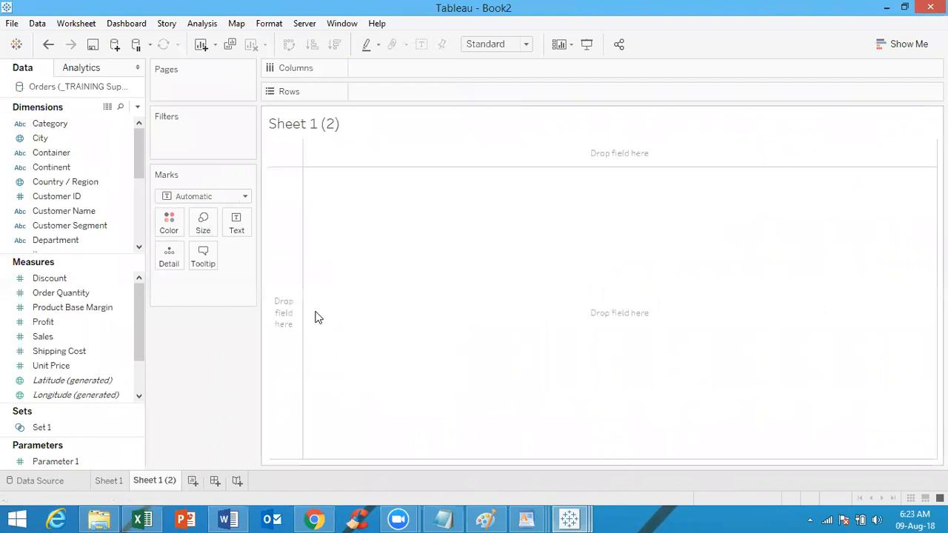
pyautogui.rightClick(159, 483)
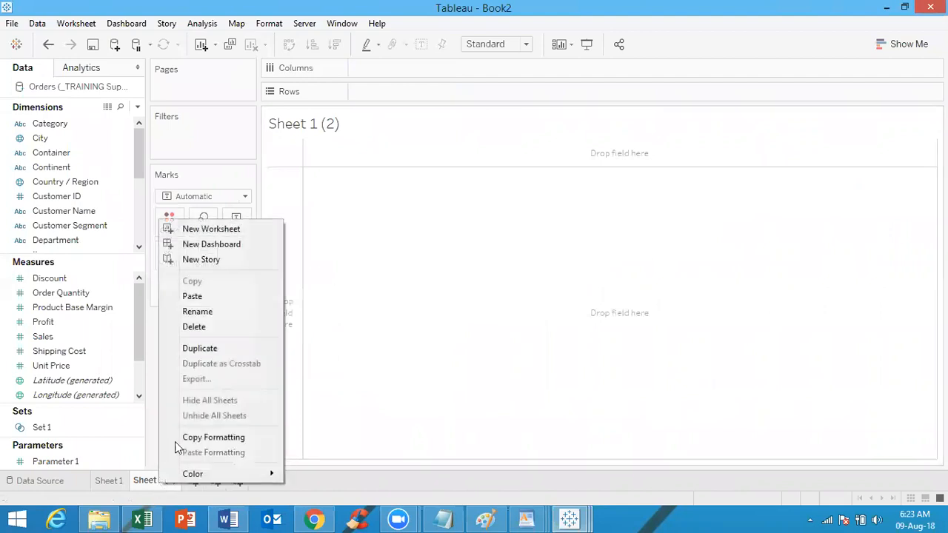
pyautogui.click(208, 331)
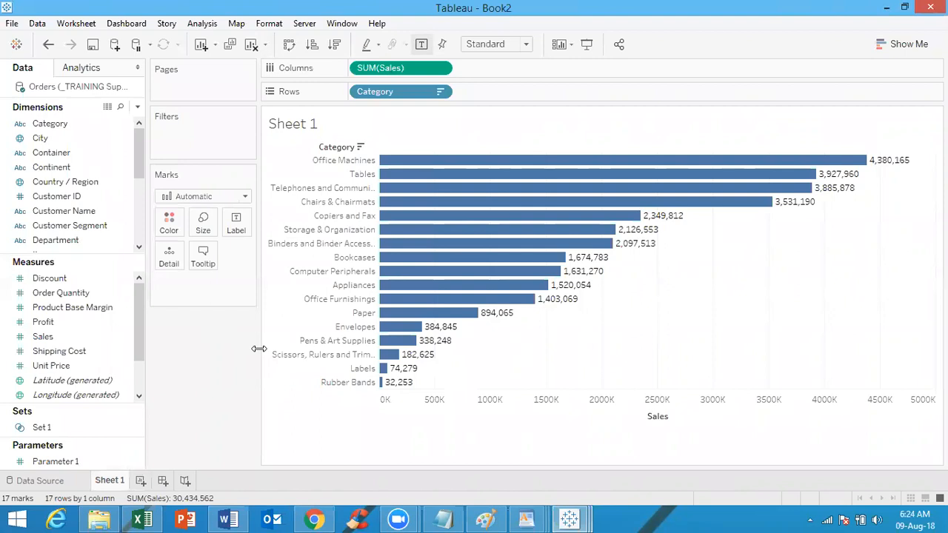
# Pause and resume automatic data updates three times, running a manual update during the second pause
pyautogui.click(136, 46)
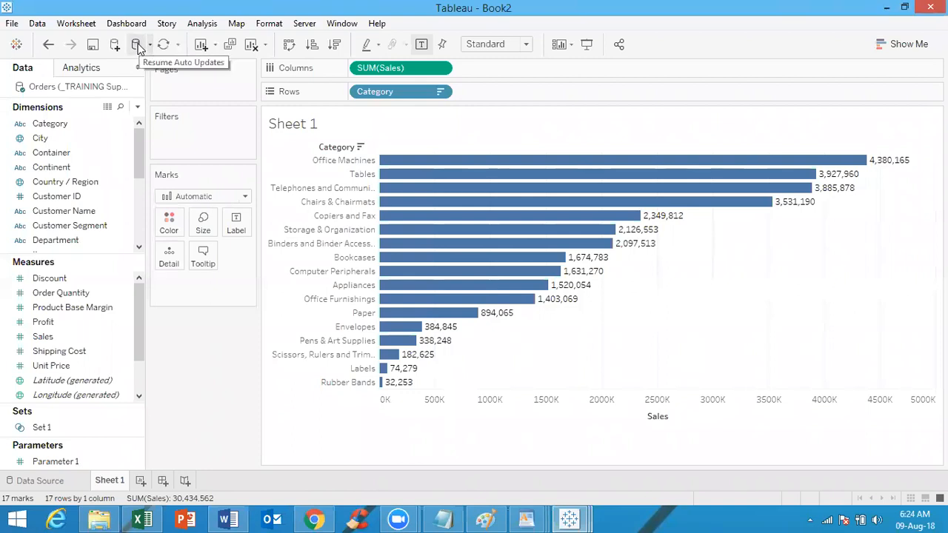
pyautogui.click(137, 46)
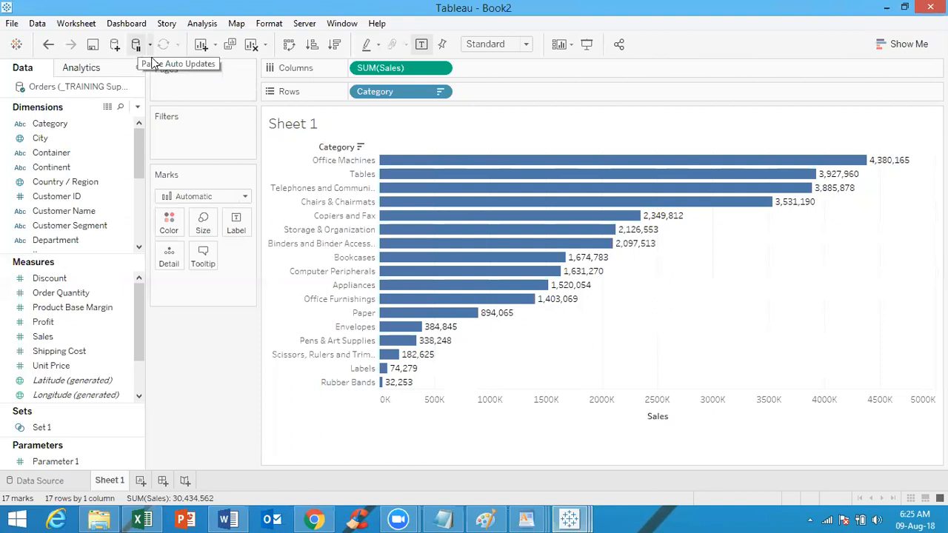
pyautogui.click(138, 50)
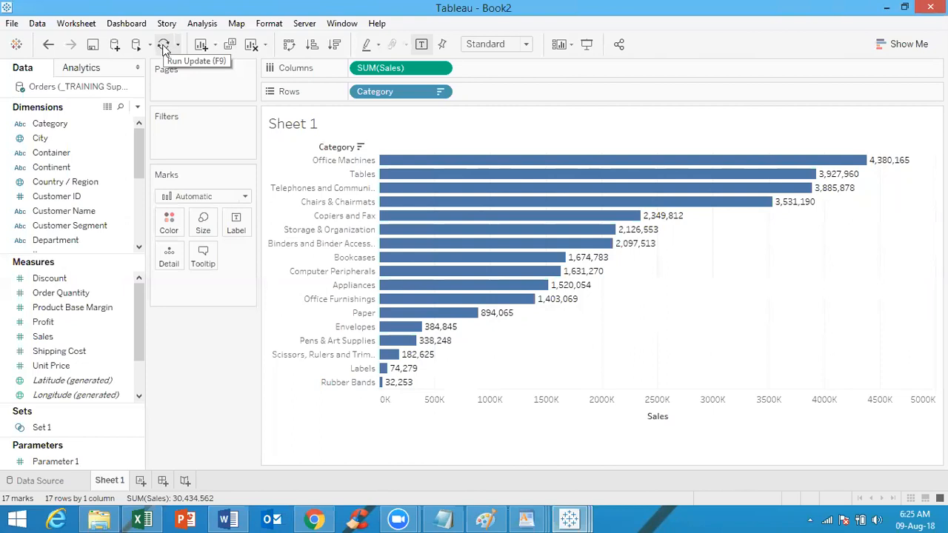
pyautogui.click(164, 50)
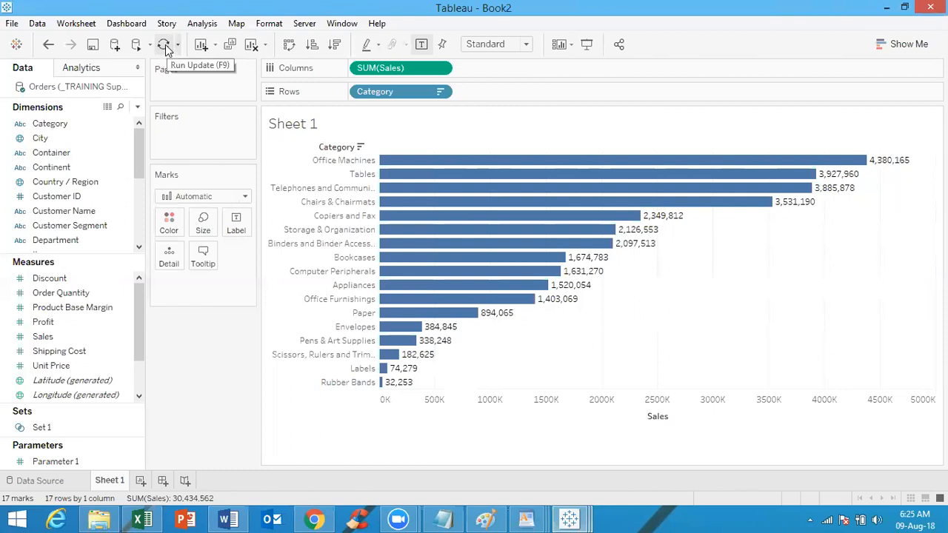
pyautogui.click(136, 46)
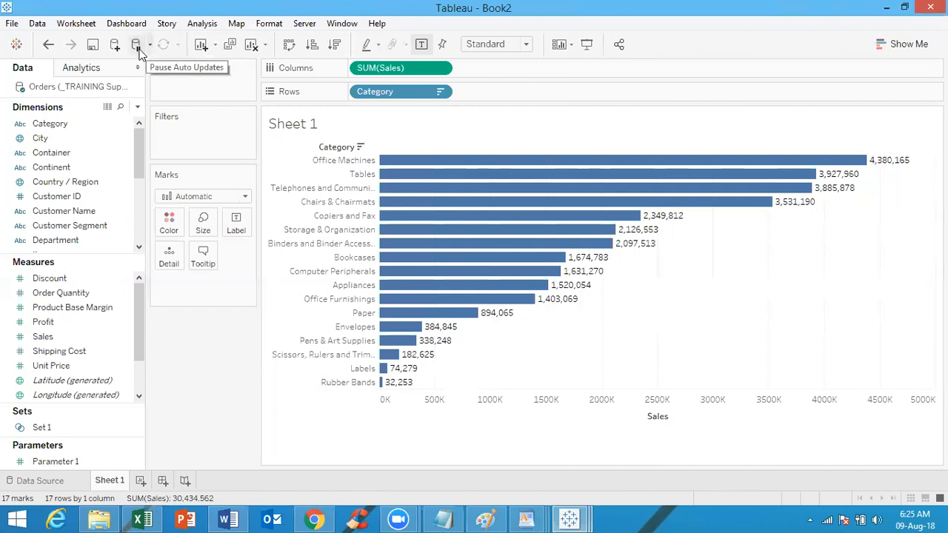
pyautogui.click(138, 46)
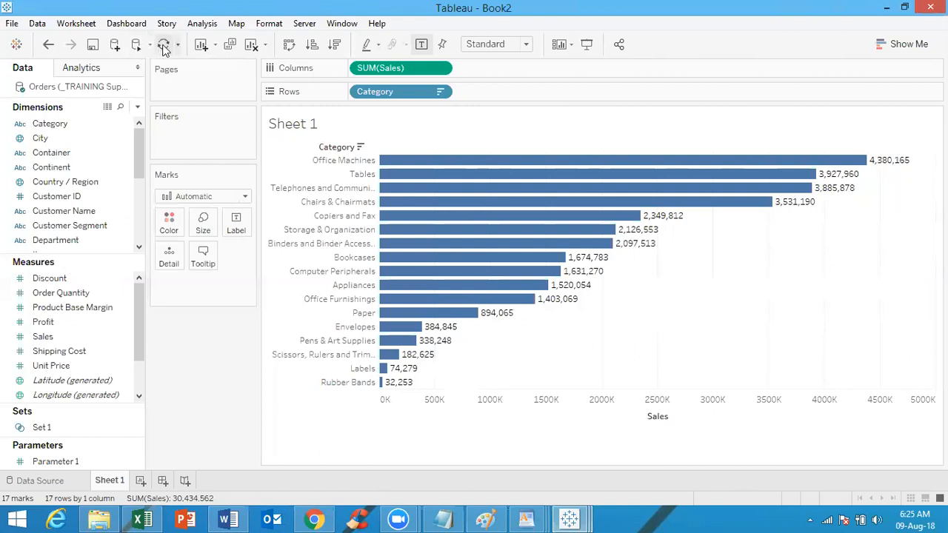
pyautogui.click(137, 46)
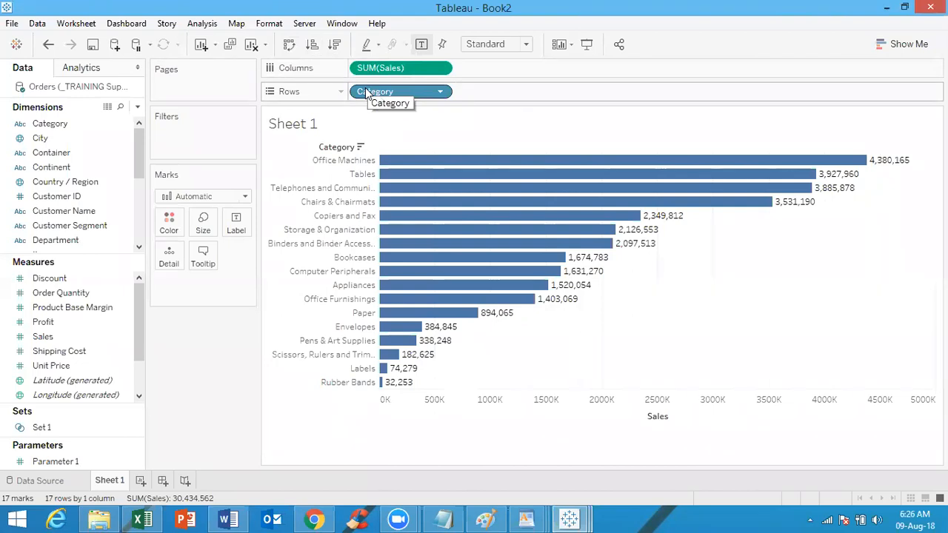
# Swap the chart's rows and columns and back, and sort Category ascending by Sales and back to descending
pyautogui.click(288, 47)
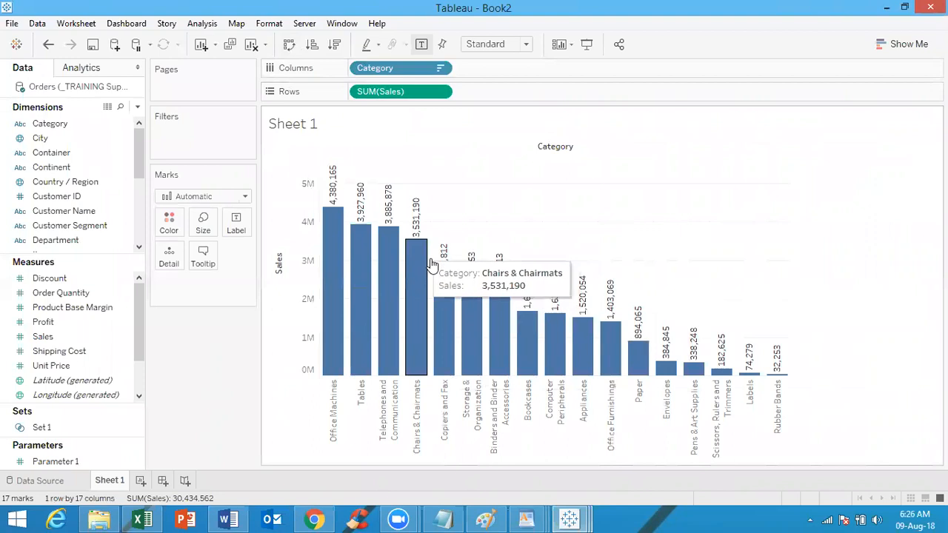
pyautogui.click(289, 46)
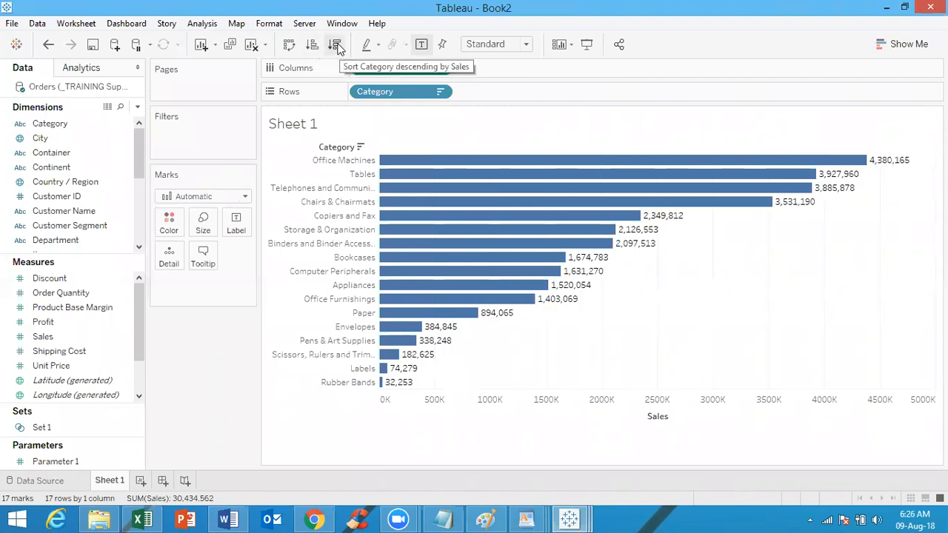
pyautogui.click(312, 48)
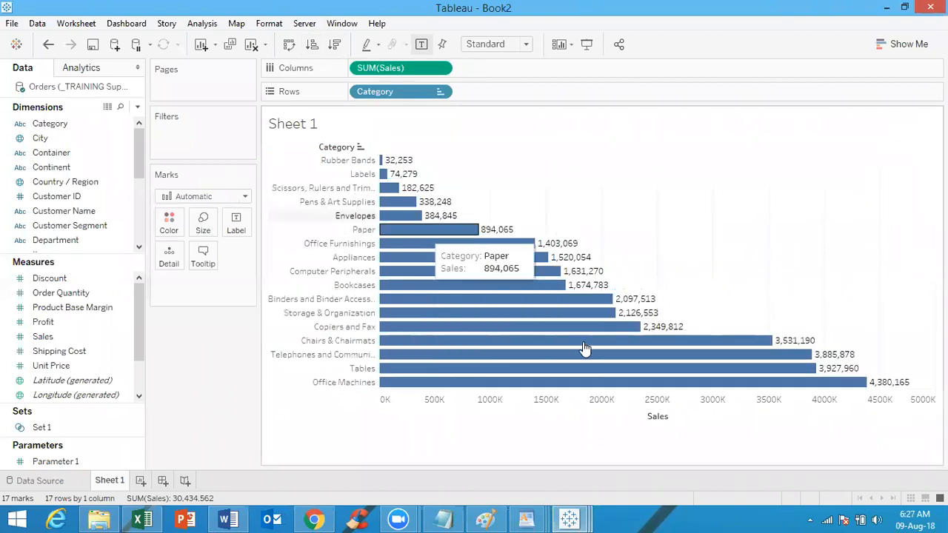
pyautogui.click(333, 45)
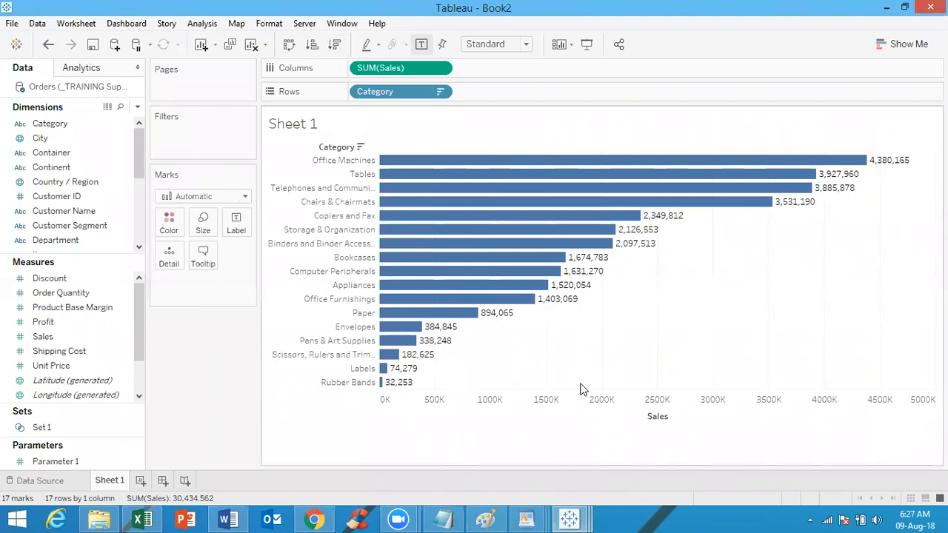
# Hide and show the mark labels on the bars twice, leaving the labels shown
pyautogui.click(423, 45)
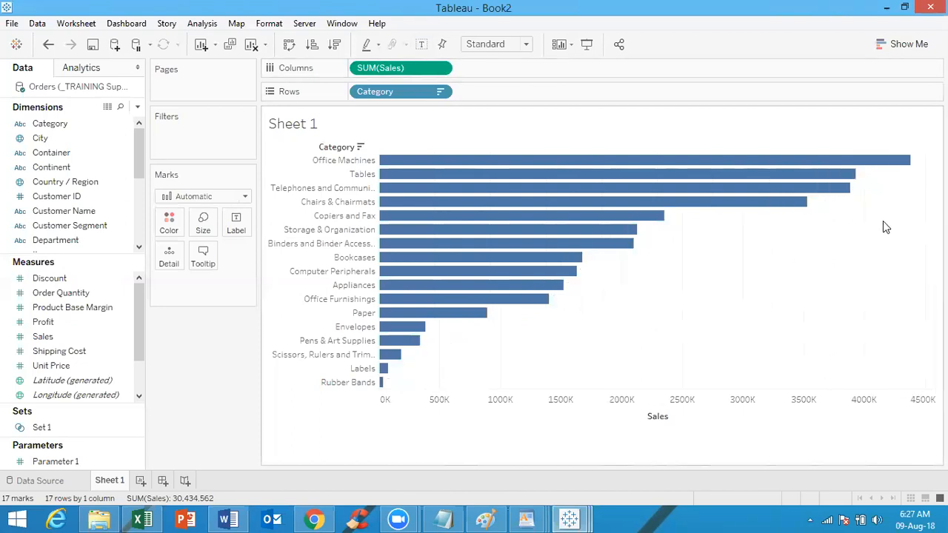
pyautogui.click(422, 45)
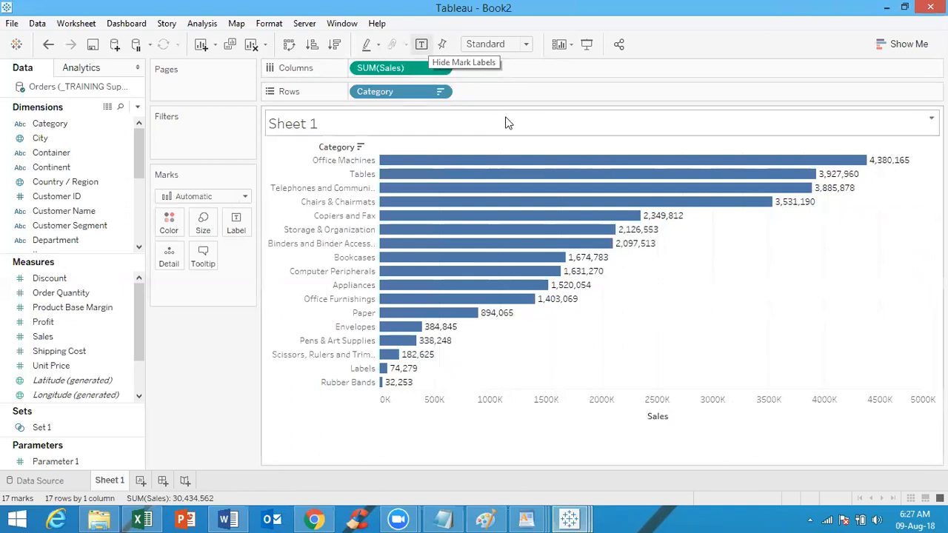
pyautogui.click(423, 44)
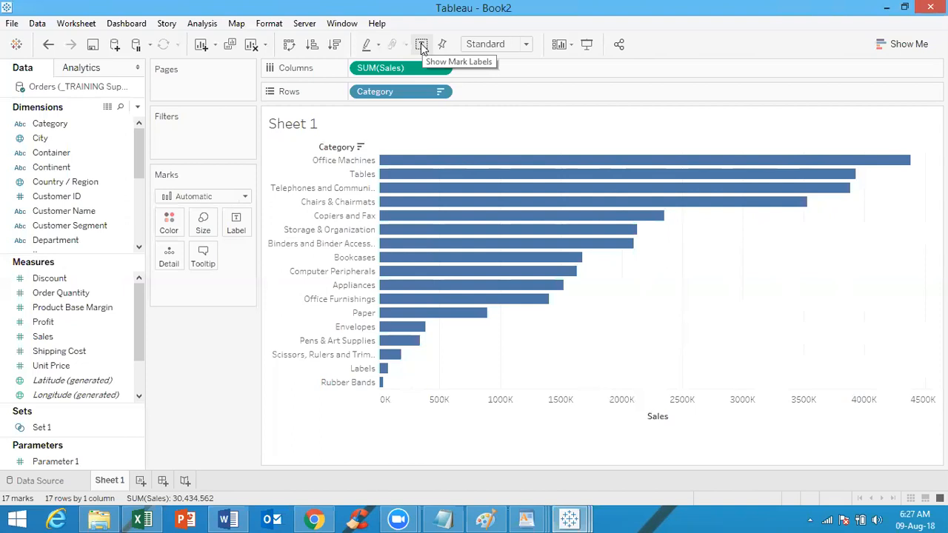
pyautogui.click(420, 43)
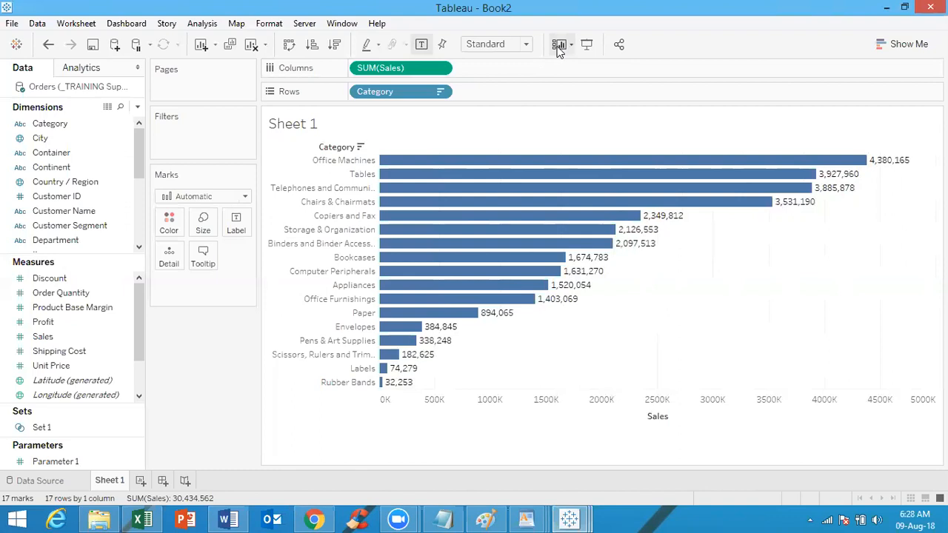
# Hide the title of Sheet 1 and show it again
pyautogui.click(559, 46)
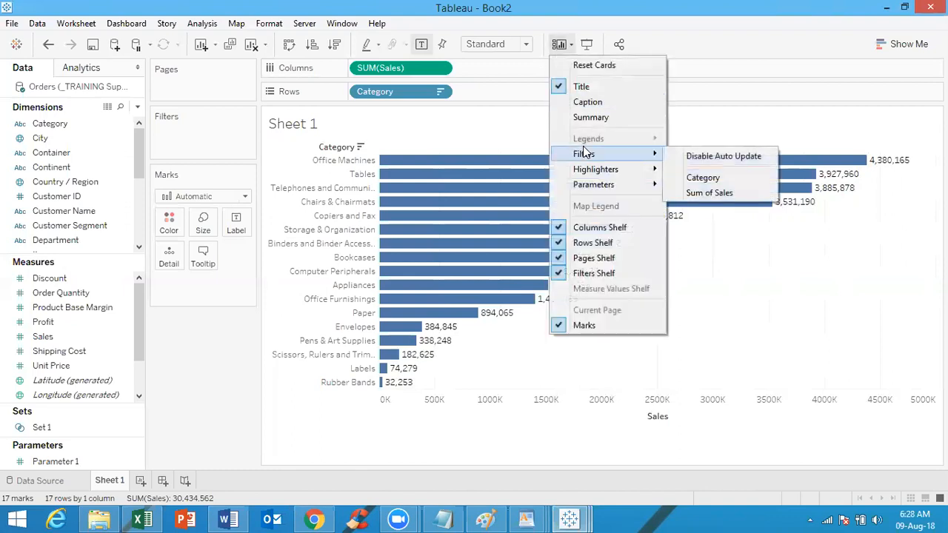
pyautogui.click(584, 86)
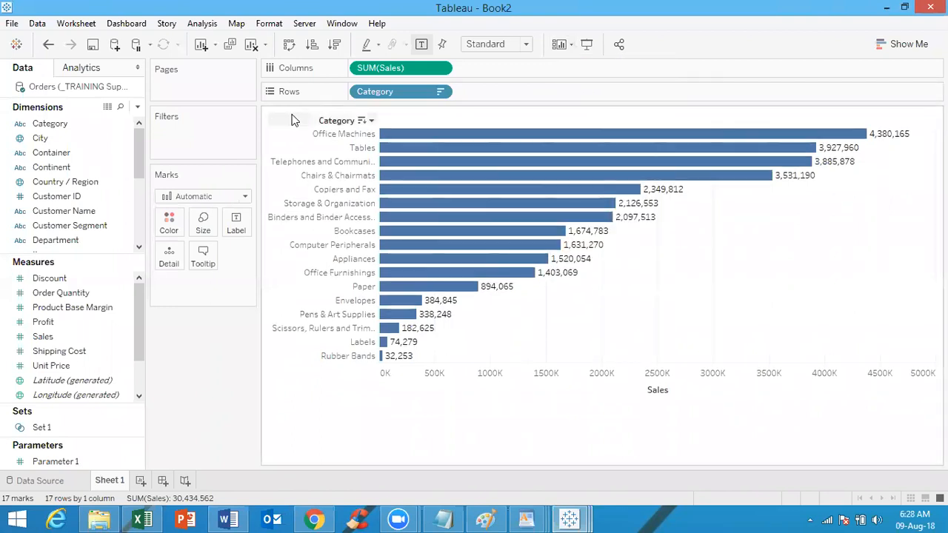
pyautogui.click(566, 45)
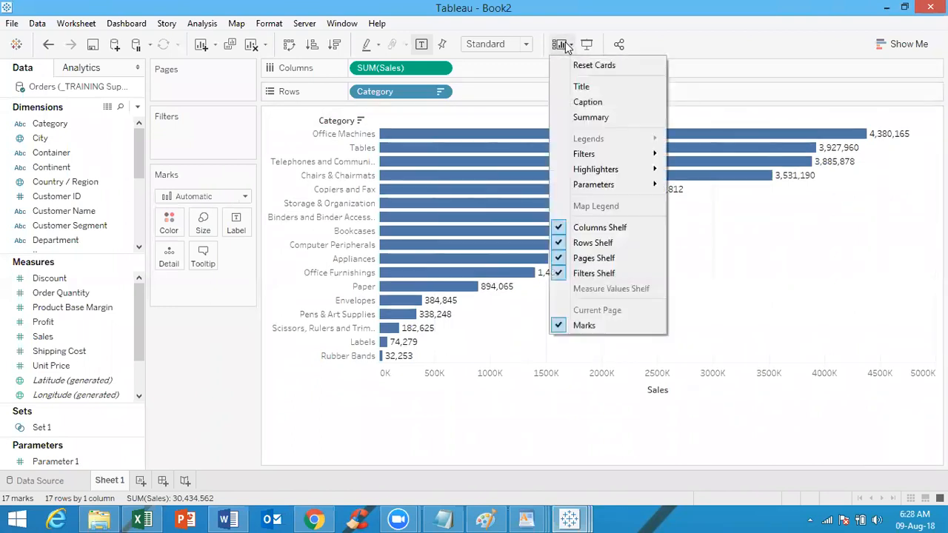
pyautogui.click(582, 88)
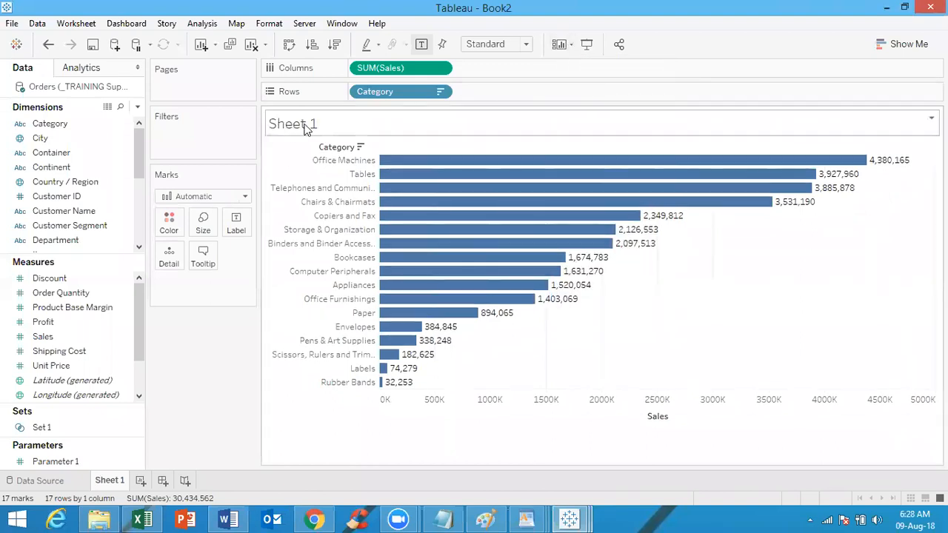
# Hide the Columns shelf of Sheet 1, show it again, and review the list of available cards
pyautogui.click(561, 44)
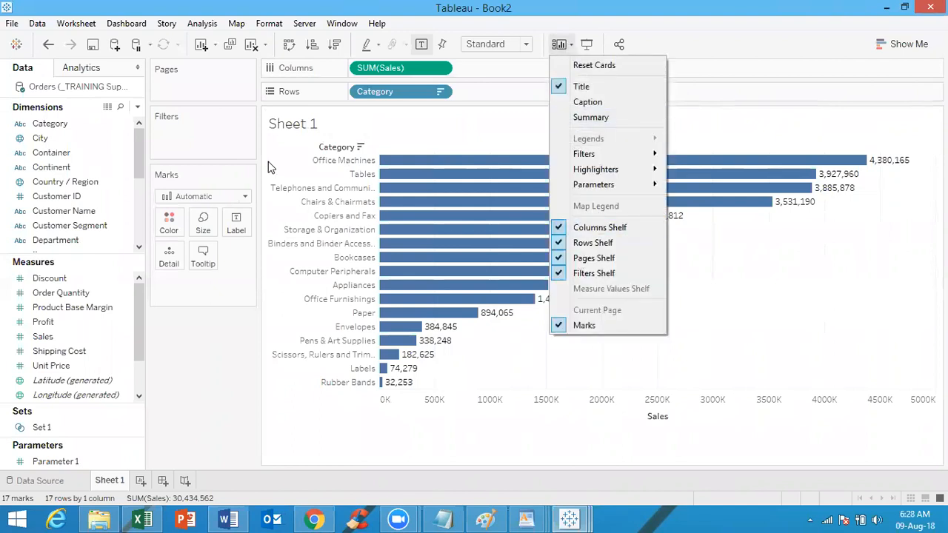
pyautogui.click(599, 230)
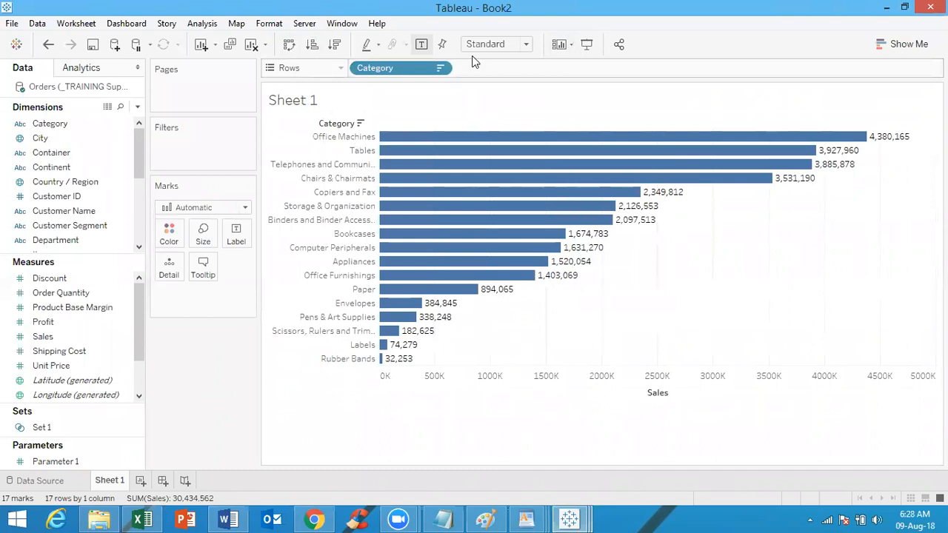
pyautogui.click(566, 46)
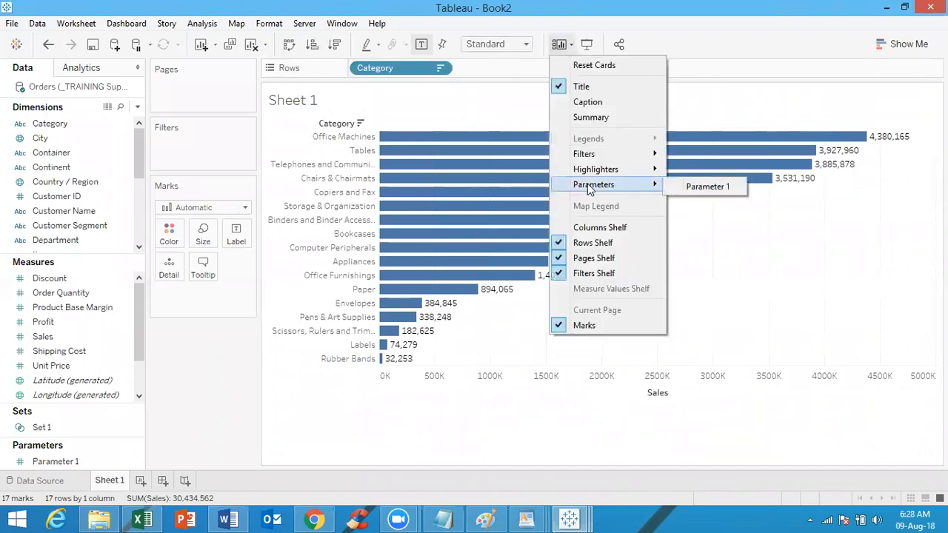
pyautogui.click(597, 229)
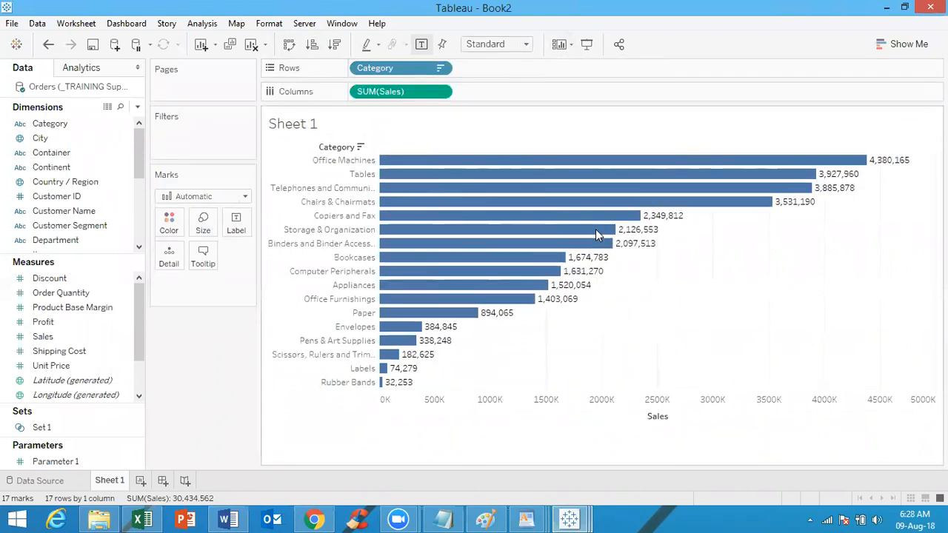
pyautogui.click(559, 46)
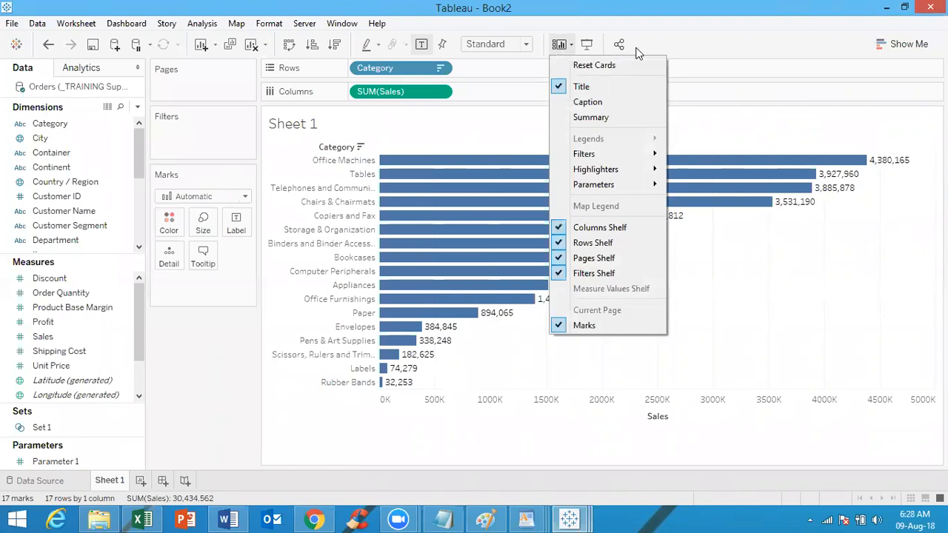
pyautogui.click(715, 64)
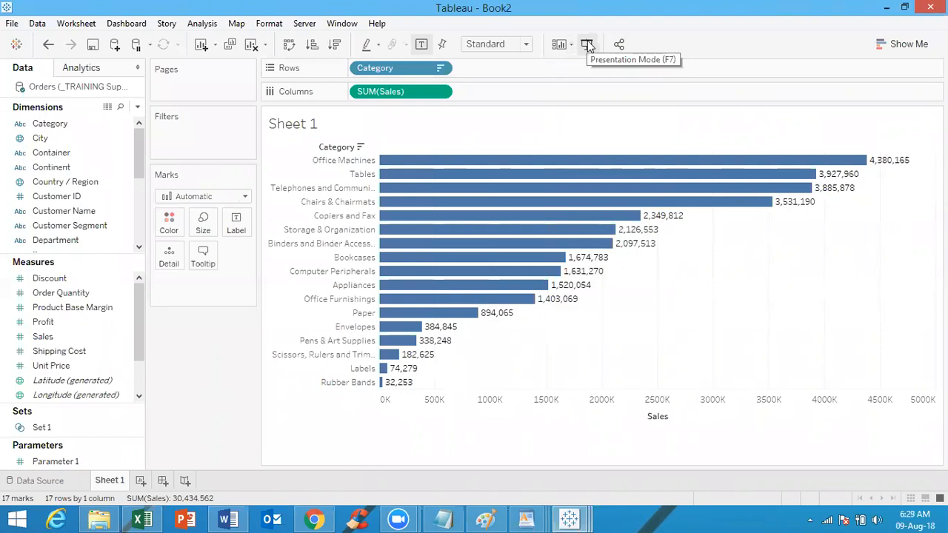
# Show Sheet 1 in presentation mode and exit it, and pause and resume automatic data updates
pyautogui.click(587, 45)
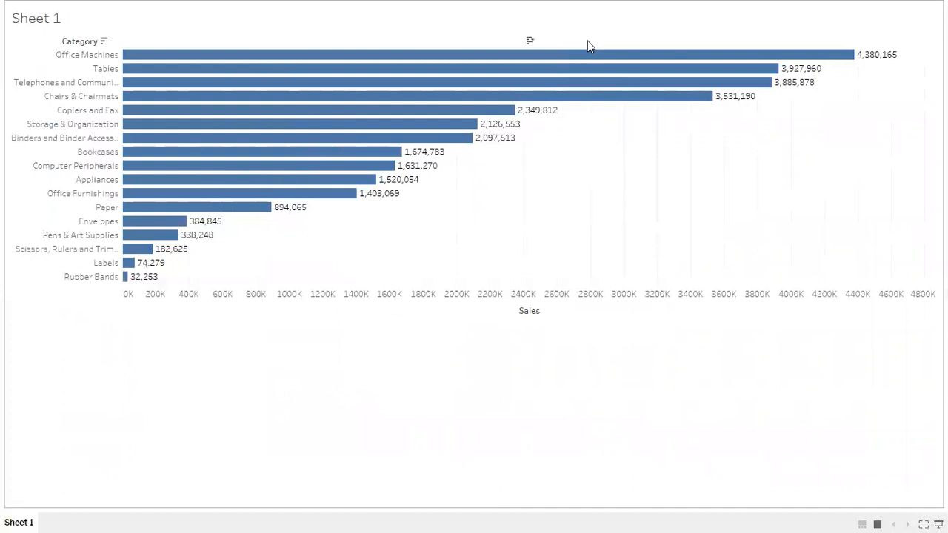
pyautogui.press('Escape')
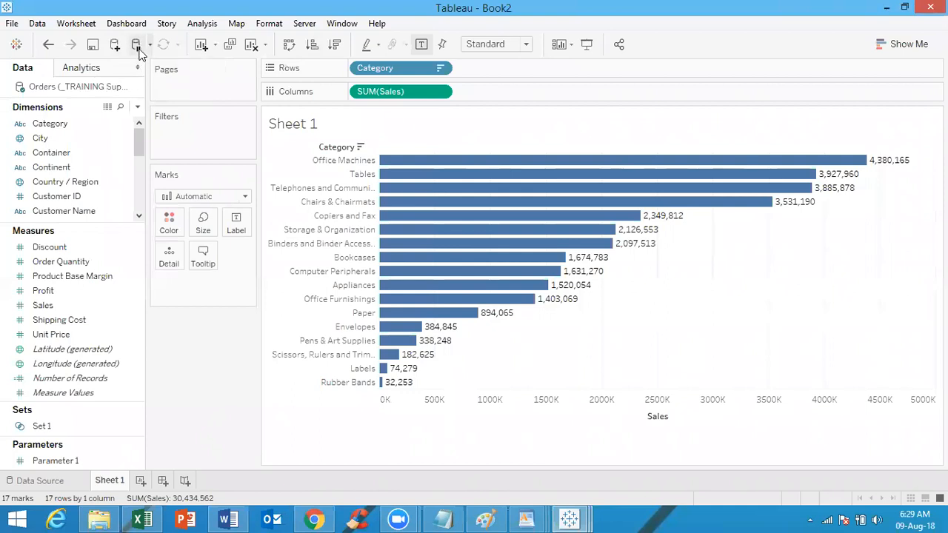
pyautogui.click(139, 50)
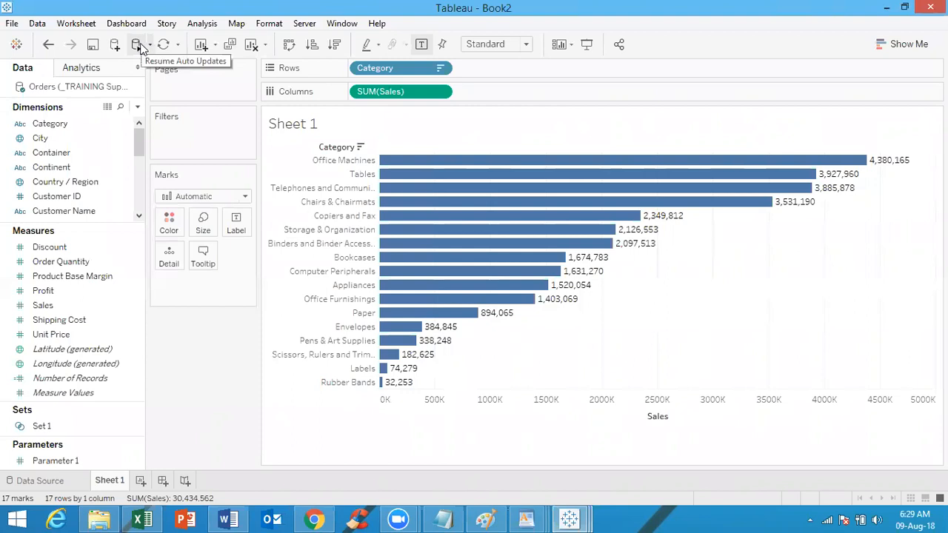
pyautogui.click(138, 46)
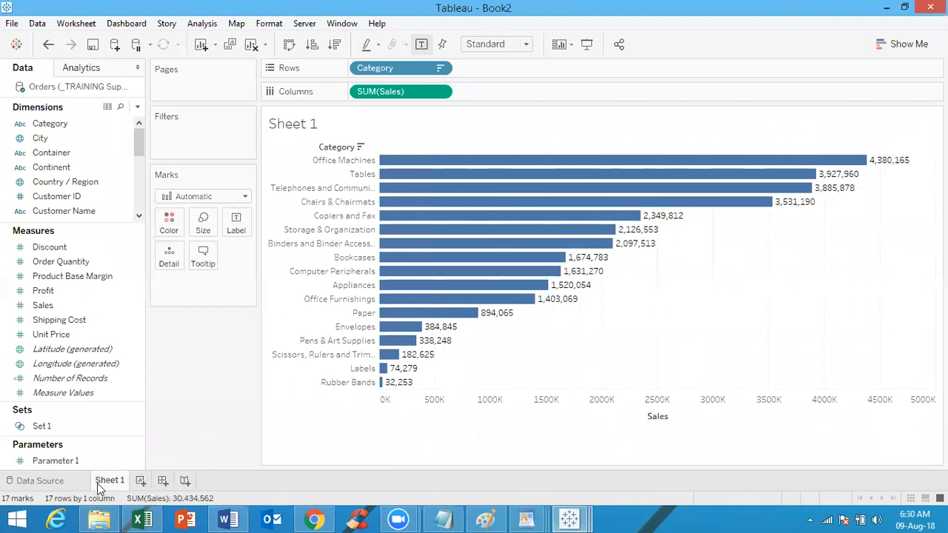
# Switch to the "SOLUTION - 7 Dashboards" workbook, look over the Summary Dashboard and go to its Sales by Location sheet
pyautogui.moveTo(591, 263)
pyautogui.moveTo(116, 483)
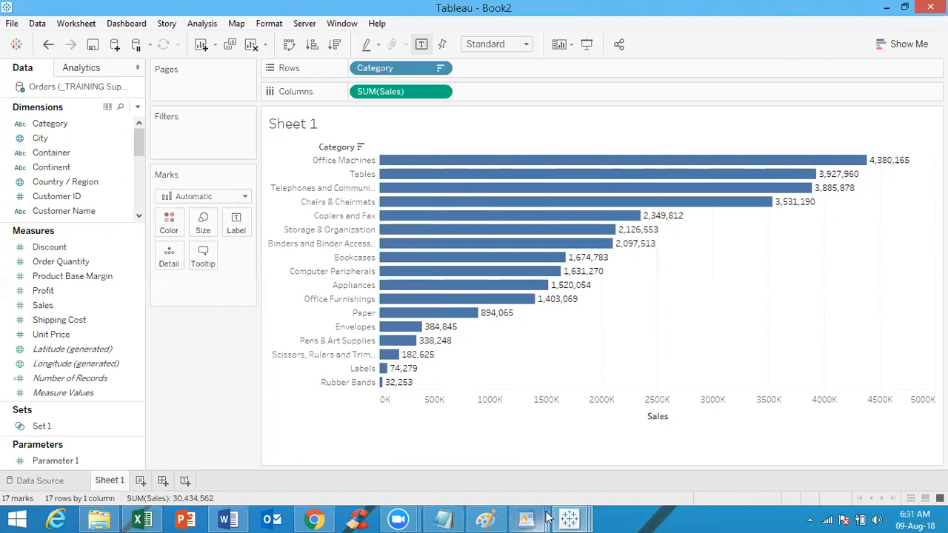
pyautogui.click(570, 518)
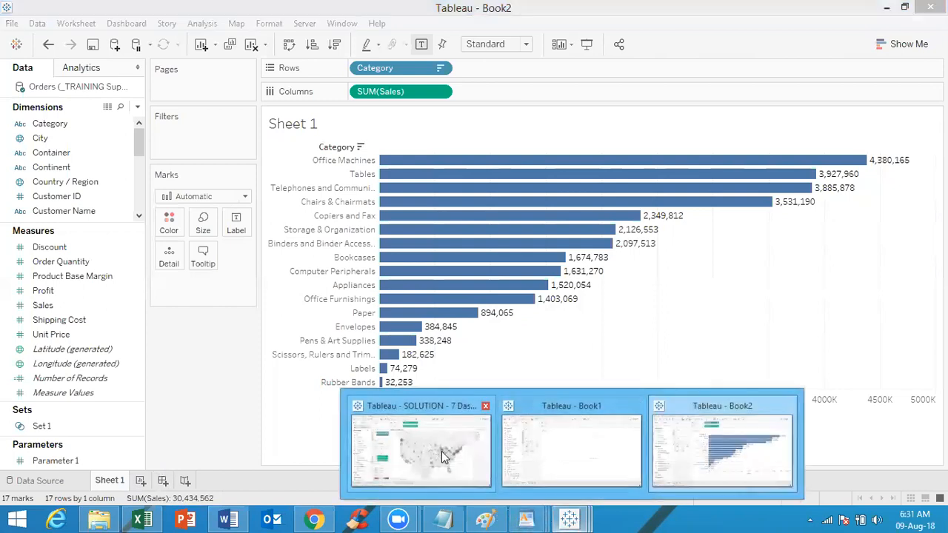
pyautogui.click(441, 452)
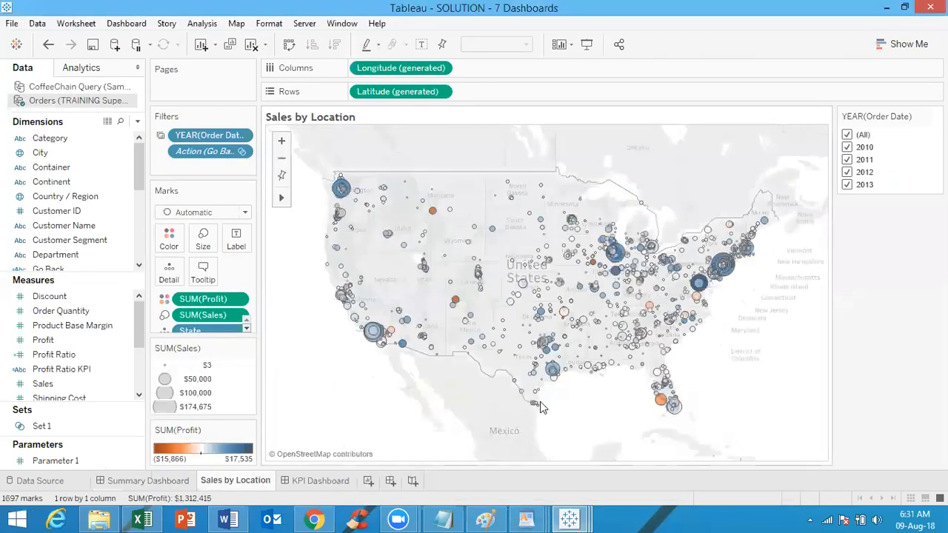
pyautogui.click(148, 481)
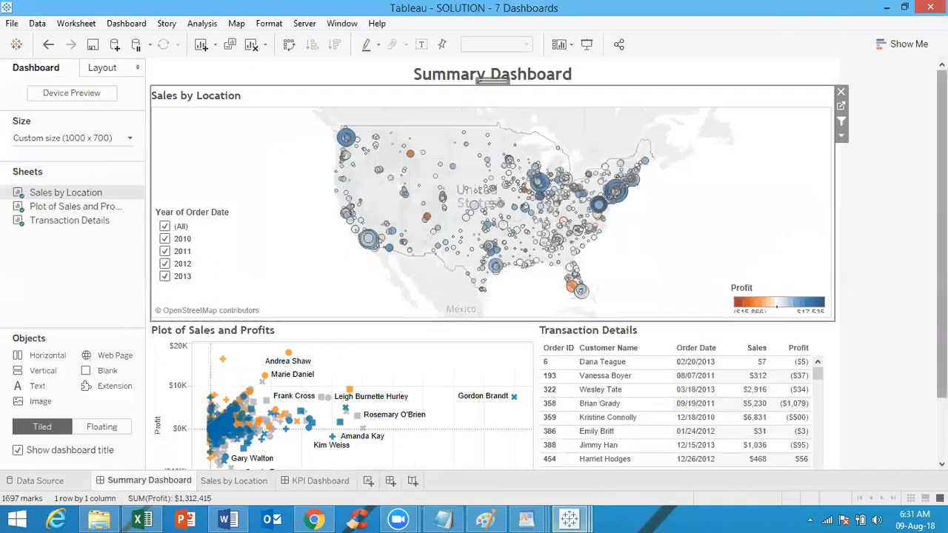
pyautogui.scroll(-5, 492, 263)
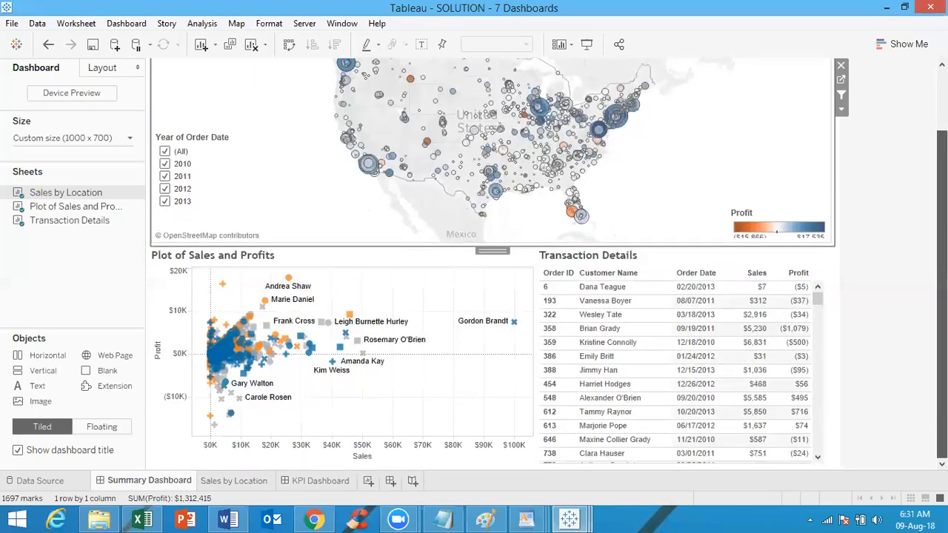
pyautogui.scroll(5, 493, 263)
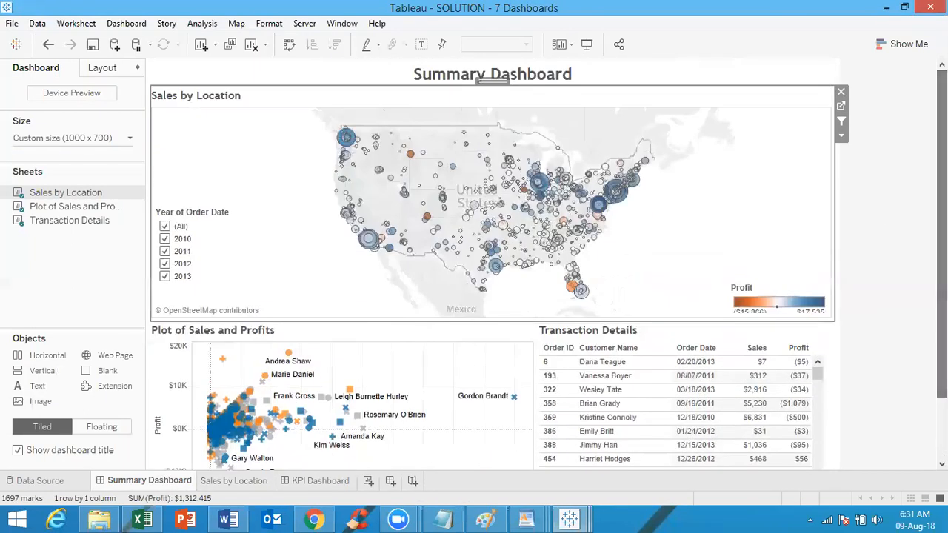
pyautogui.click(841, 107)
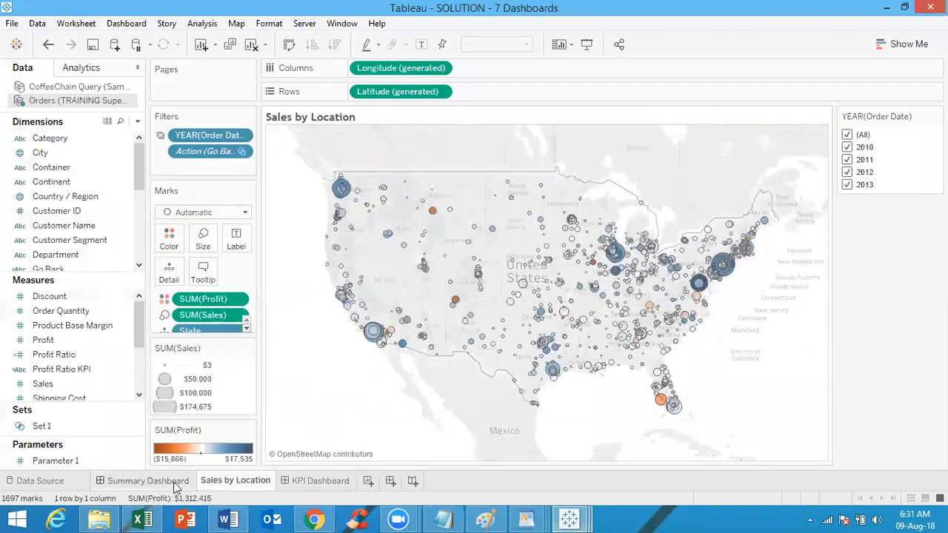
# Hide all sheets belonging to the Summary Dashboard and unhide them all again
pyautogui.rightClick(217, 489)
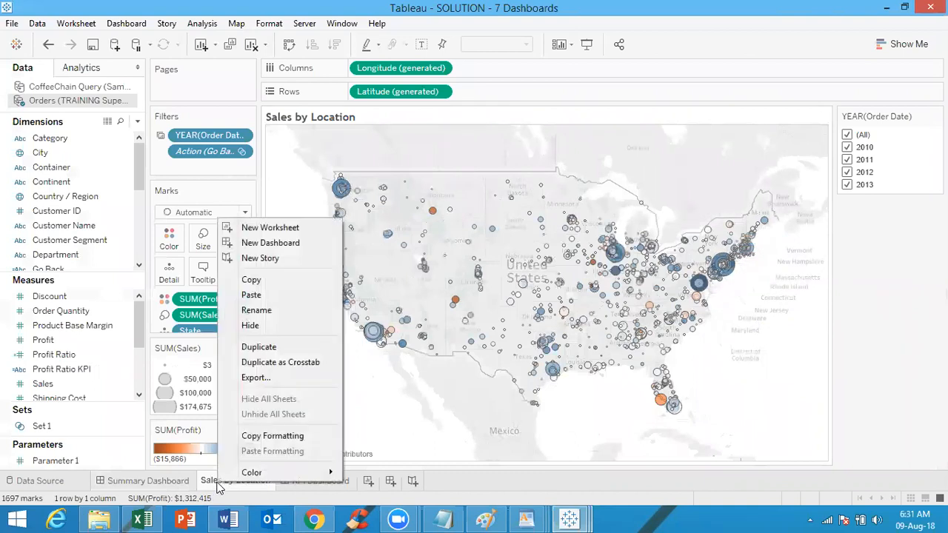
pyautogui.click(148, 481)
pyautogui.rightClick(156, 486)
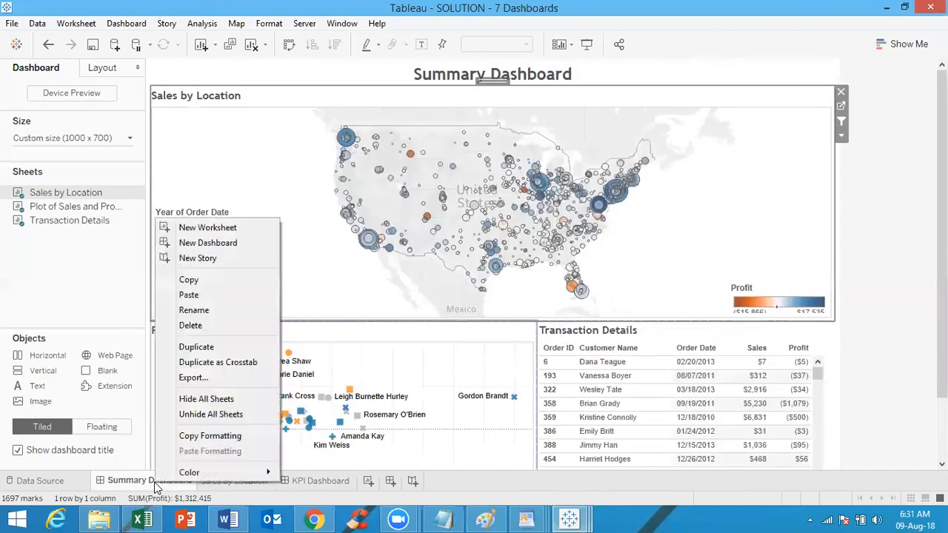
pyautogui.click(206, 400)
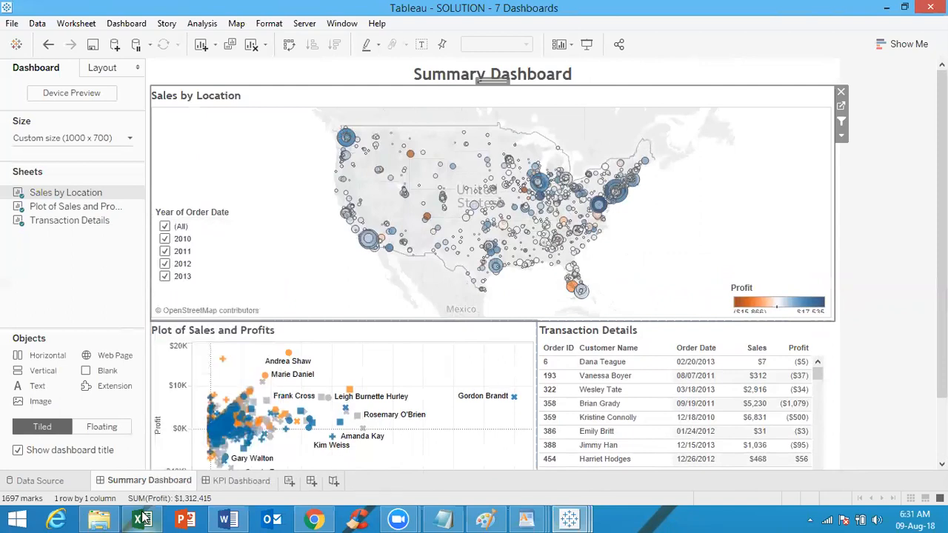
pyautogui.rightClick(165, 483)
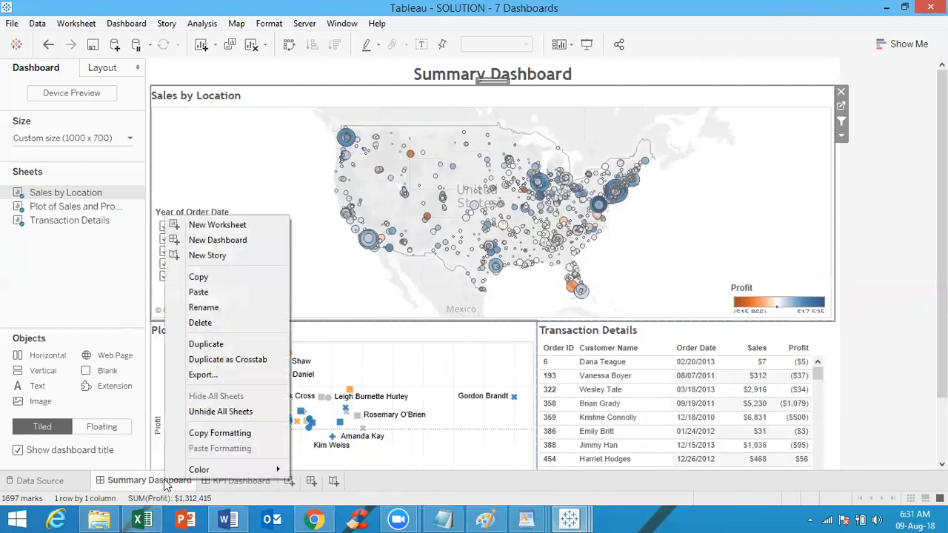
pyautogui.click(207, 412)
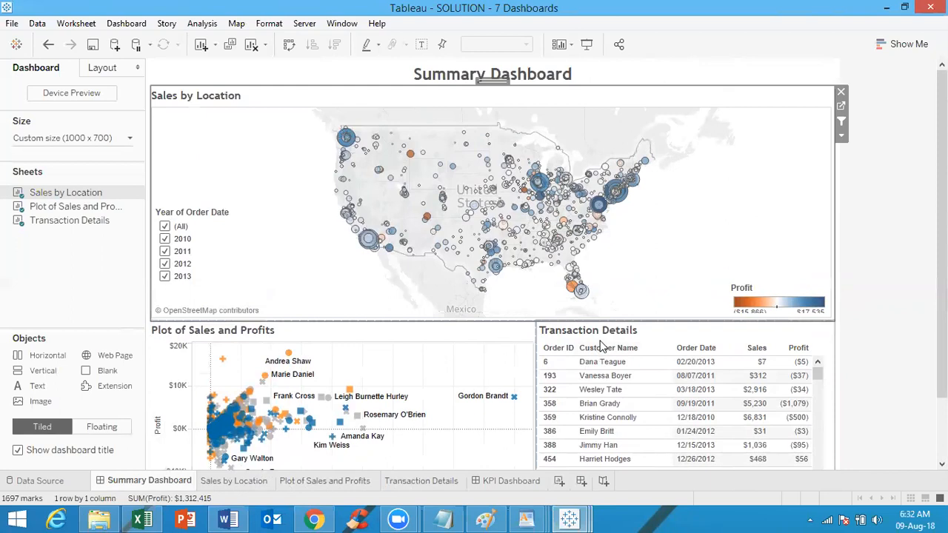
# Look through the Sales by Location, Plot of Sales and Profits, and Transaction Details sheets
pyautogui.moveTo(230, 457)
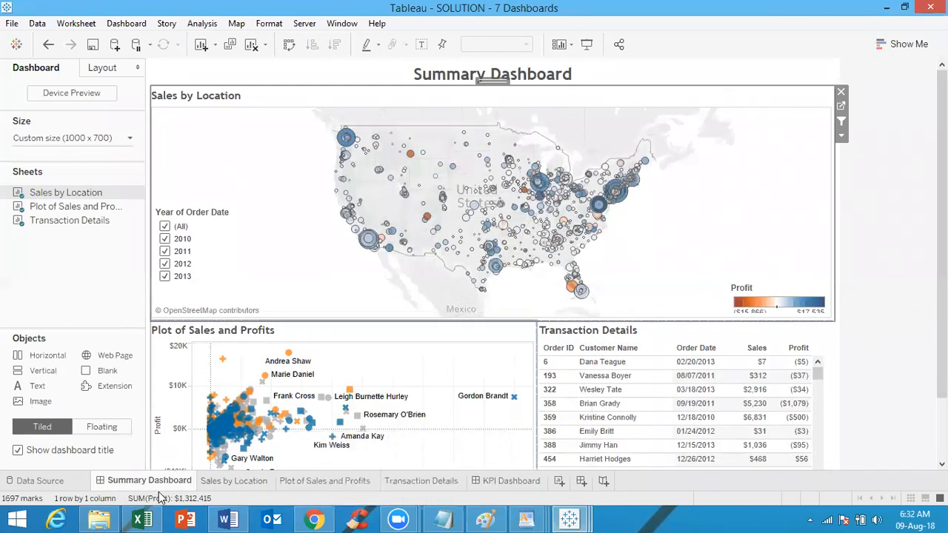
pyautogui.click(251, 487)
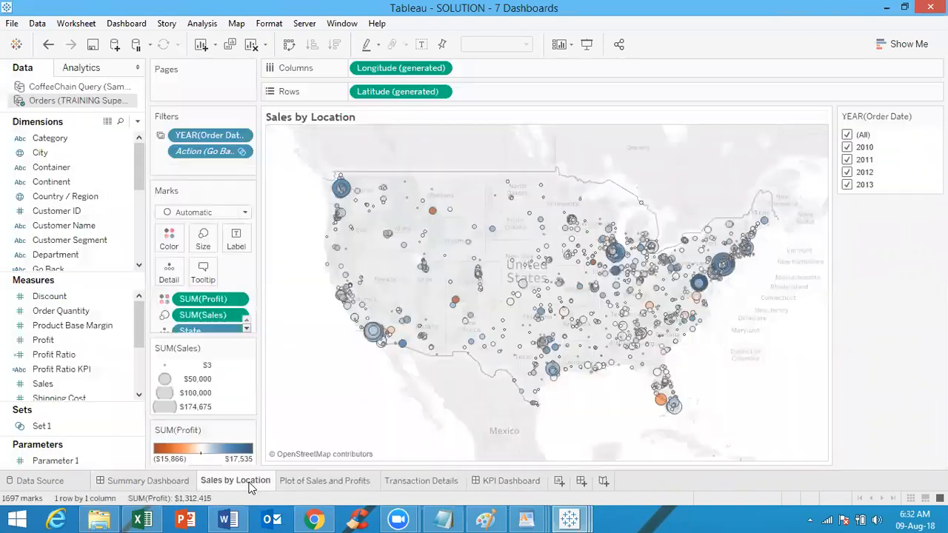
pyautogui.click(336, 484)
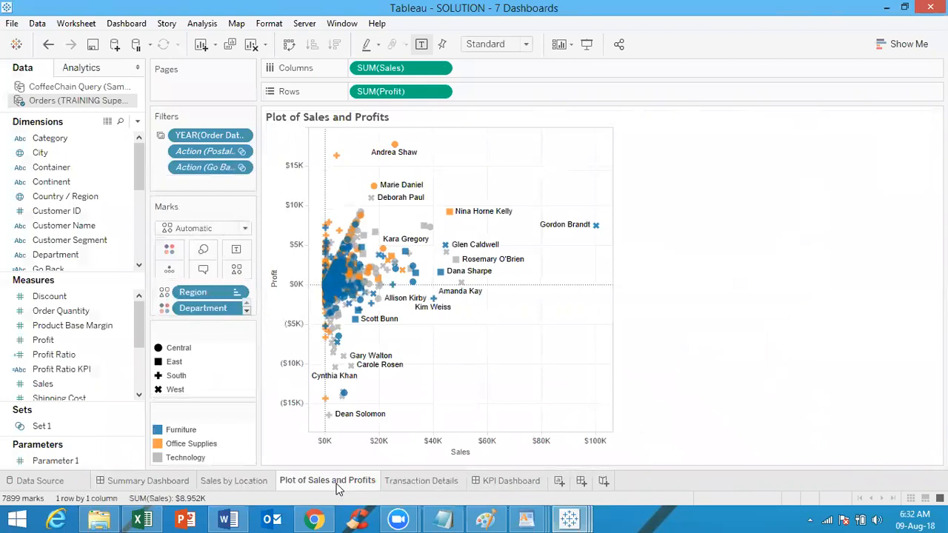
pyautogui.click(405, 483)
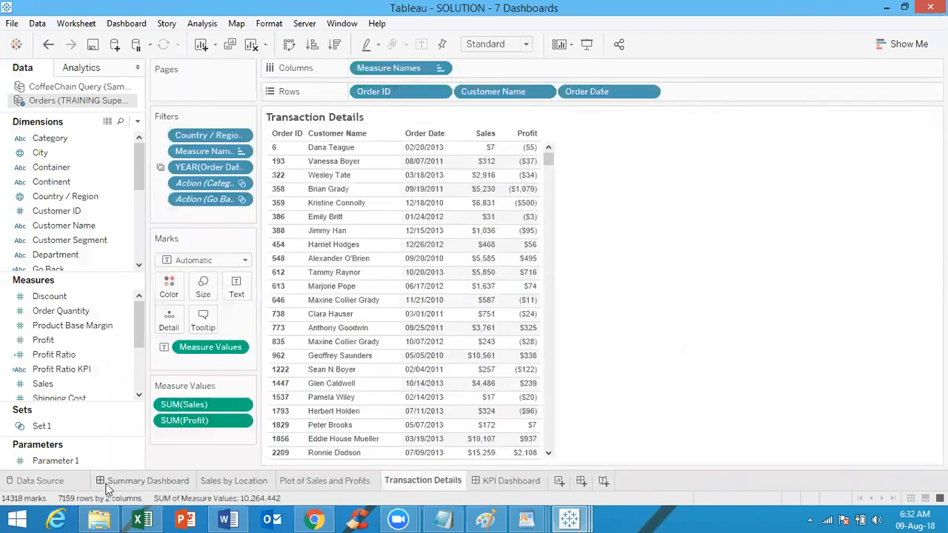
# Hide all sheets of the Summary Dashboard and create a new story in the workbook
pyautogui.click(136, 484)
pyautogui.rightClick(136, 484)
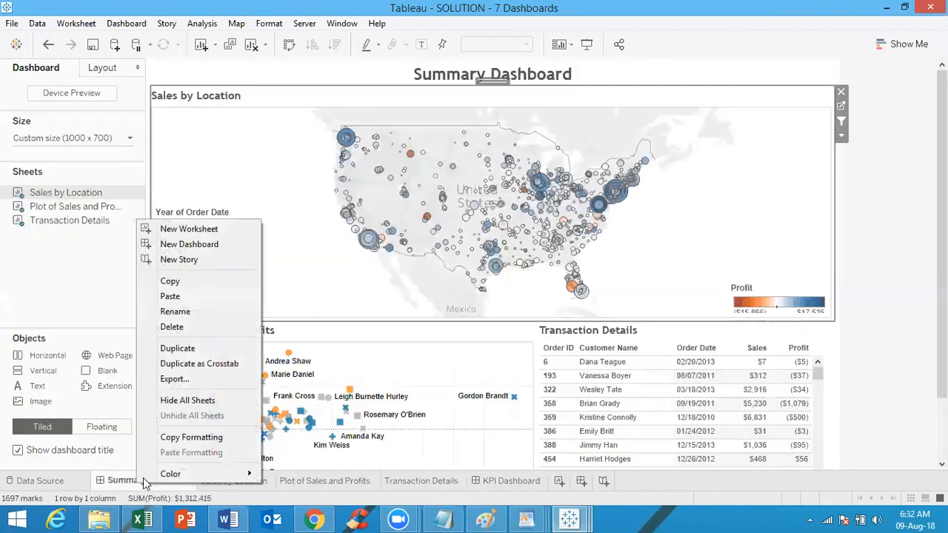
pyautogui.click(198, 401)
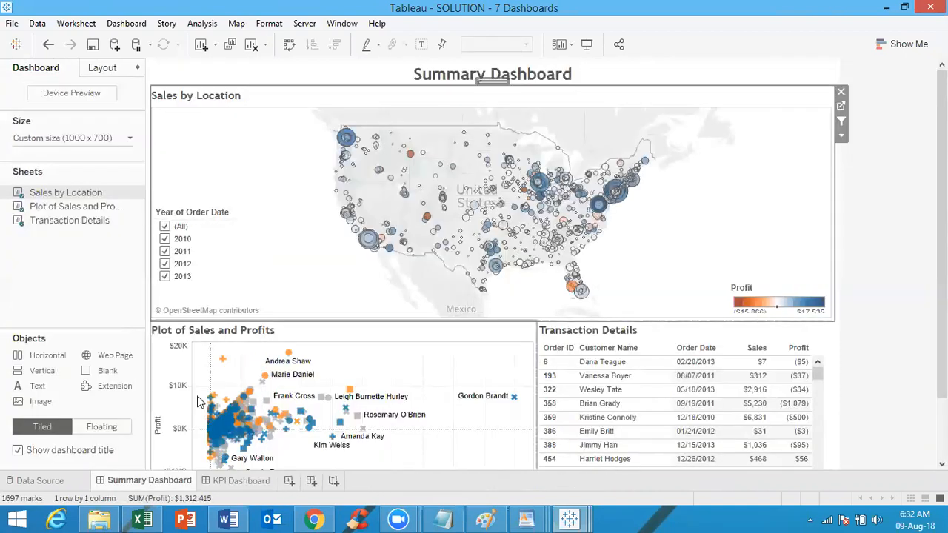
pyautogui.click(894, 278)
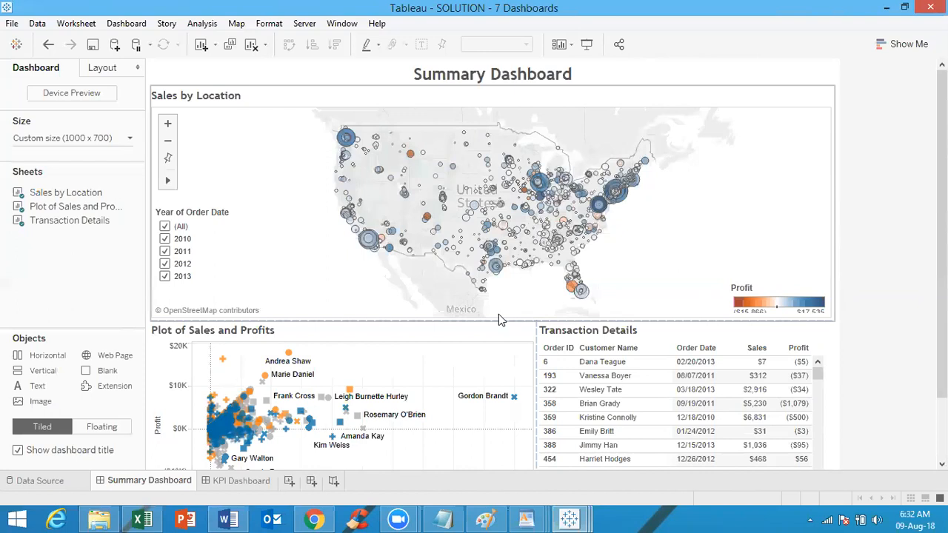
pyautogui.click(334, 481)
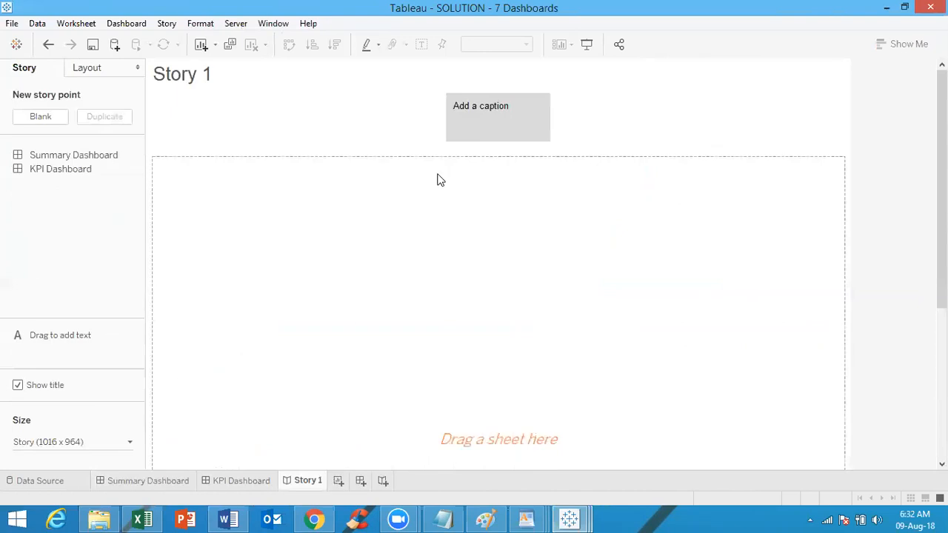
pyautogui.moveTo(50, 177)
# Unhide all sheets of the Summary Dashboard and examine which sheets Story 1 offers
pyautogui.click(171, 482)
pyautogui.rightClick(171, 482)
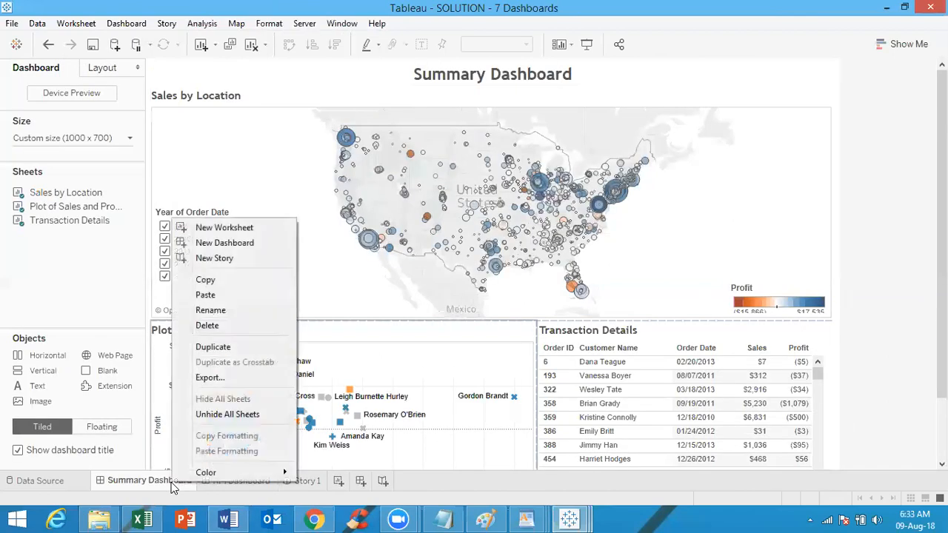
pyautogui.click(230, 415)
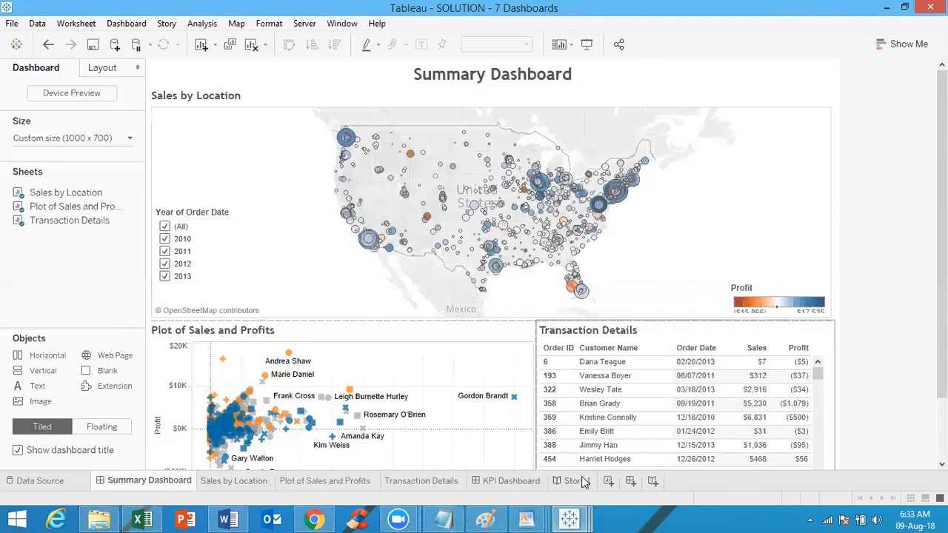
pyautogui.click(580, 481)
pyautogui.moveTo(58, 172)
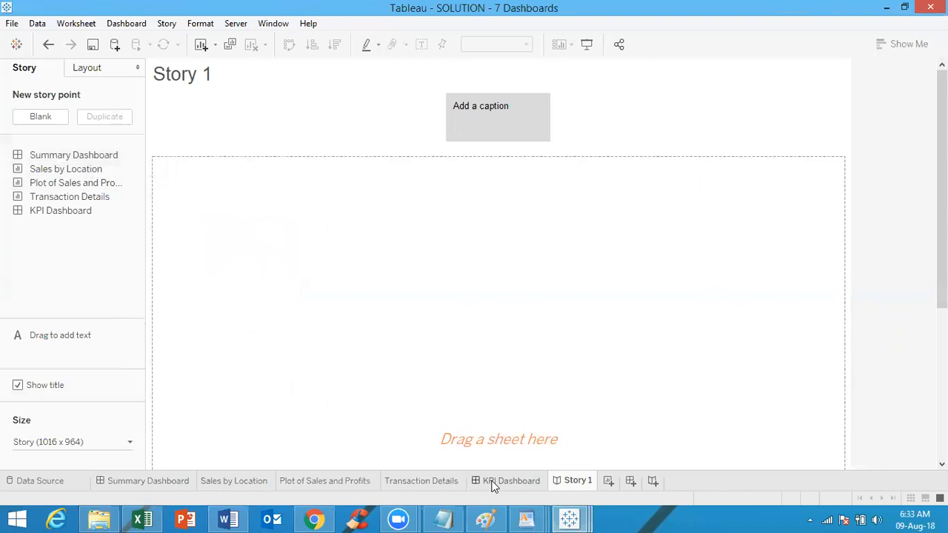
# Review the sheets listed in the Summary Dashboard and open the Sales by Location sheet
pyautogui.click(166, 482)
pyautogui.moveTo(88, 197)
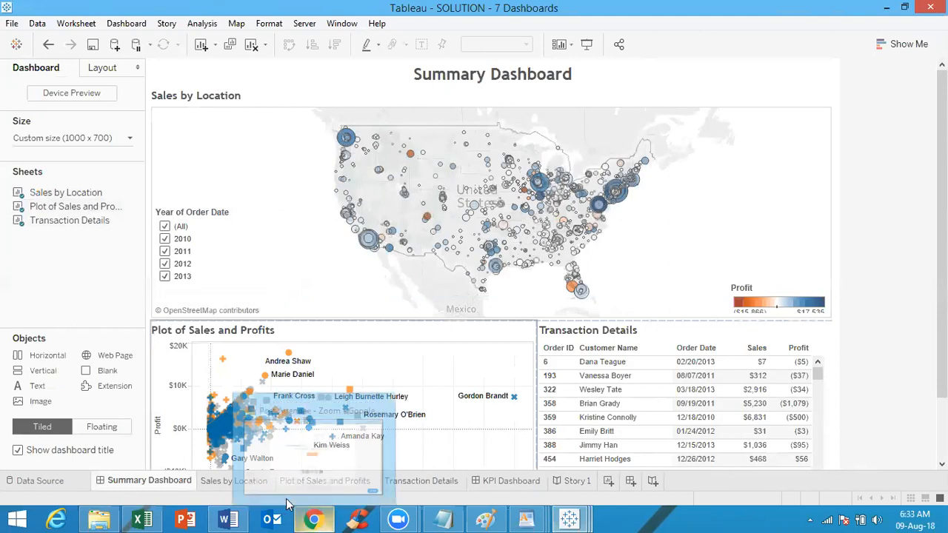
pyautogui.click(227, 480)
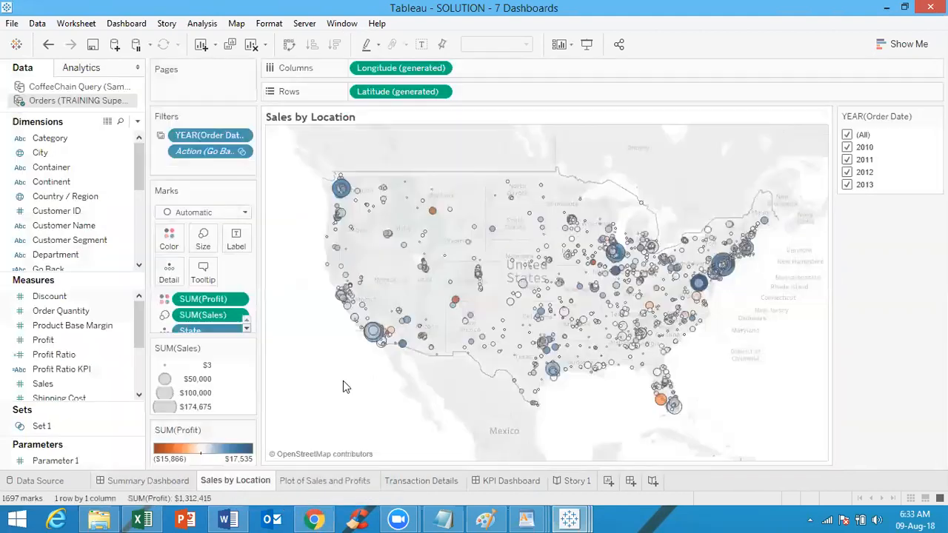
# Look over the Summary Dashboard and Story 1, and return to the Sales by Location sheet
pyautogui.click(181, 482)
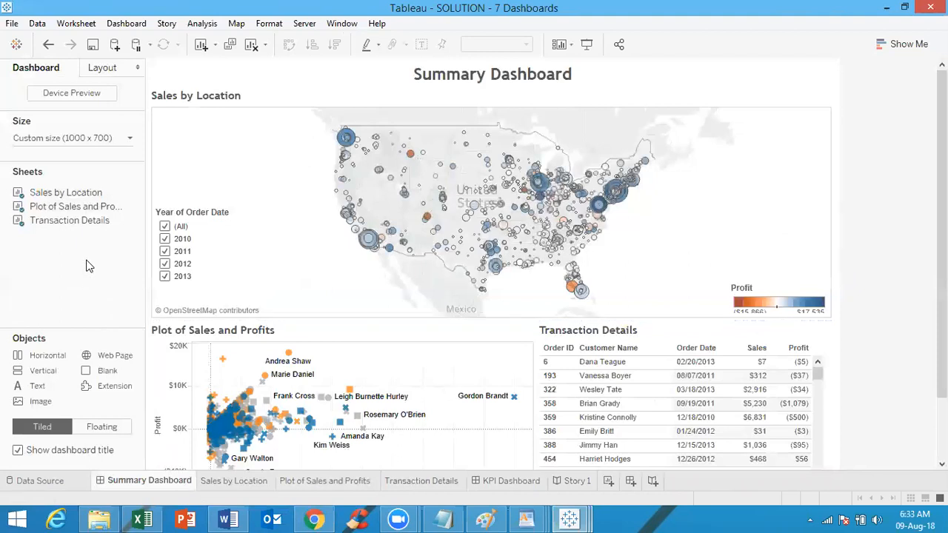
pyautogui.click(588, 486)
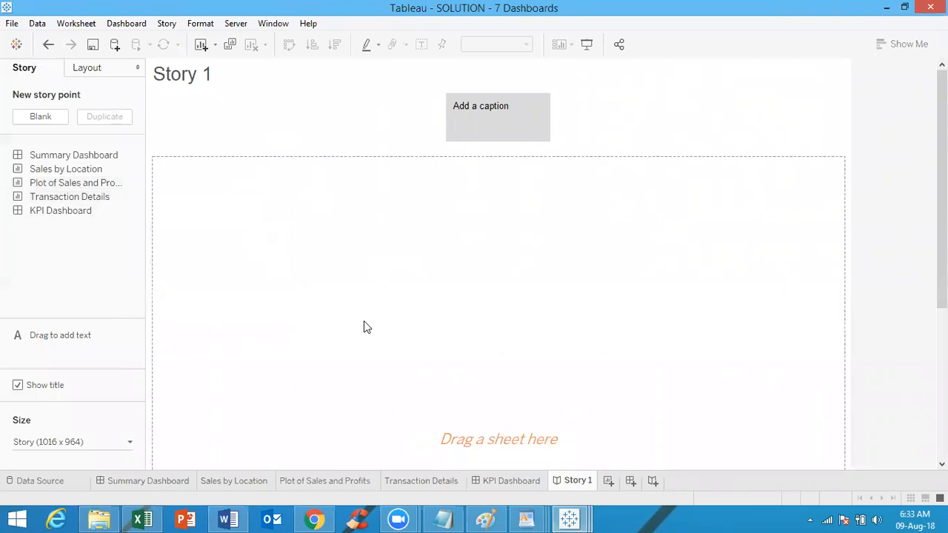
pyautogui.click(235, 482)
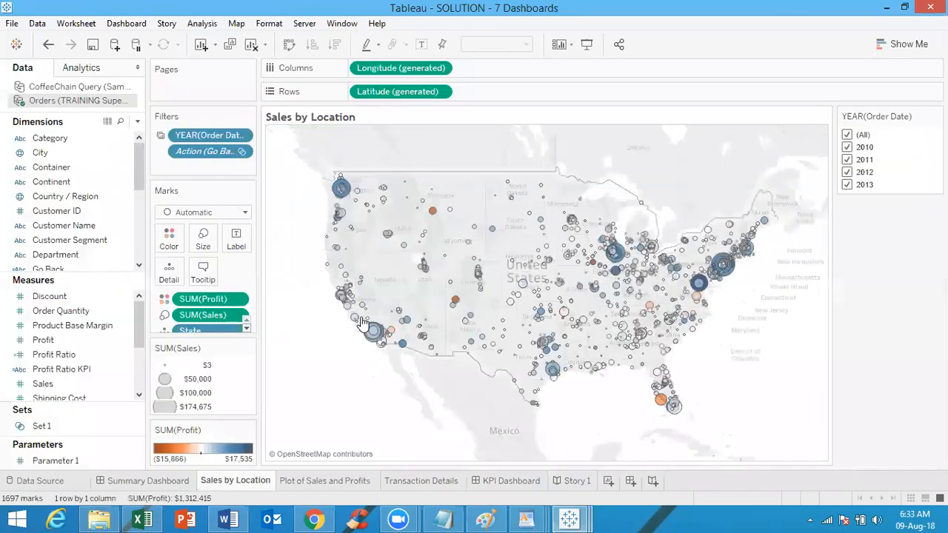
# Review the Show Me chart types and the mark types for the map, pausing and resuming automatic updates
pyautogui.click(904, 49)
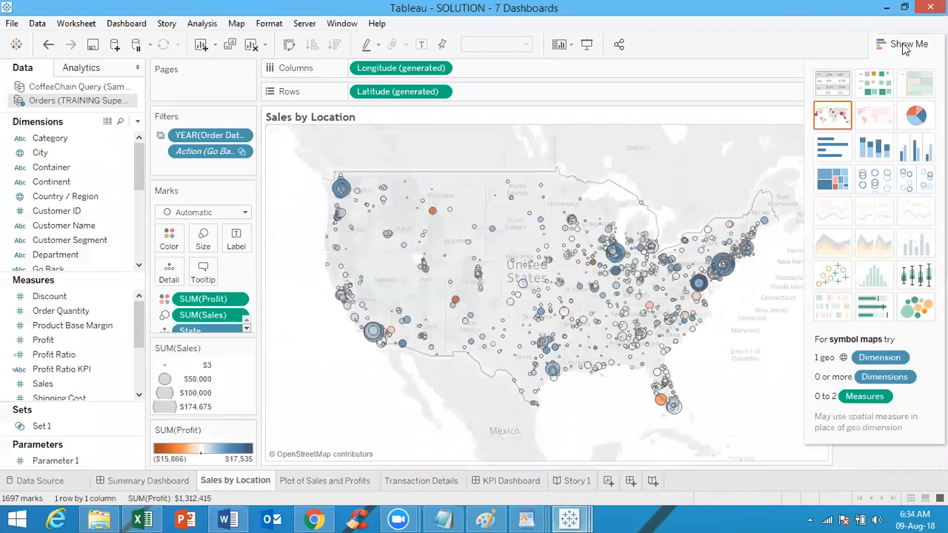
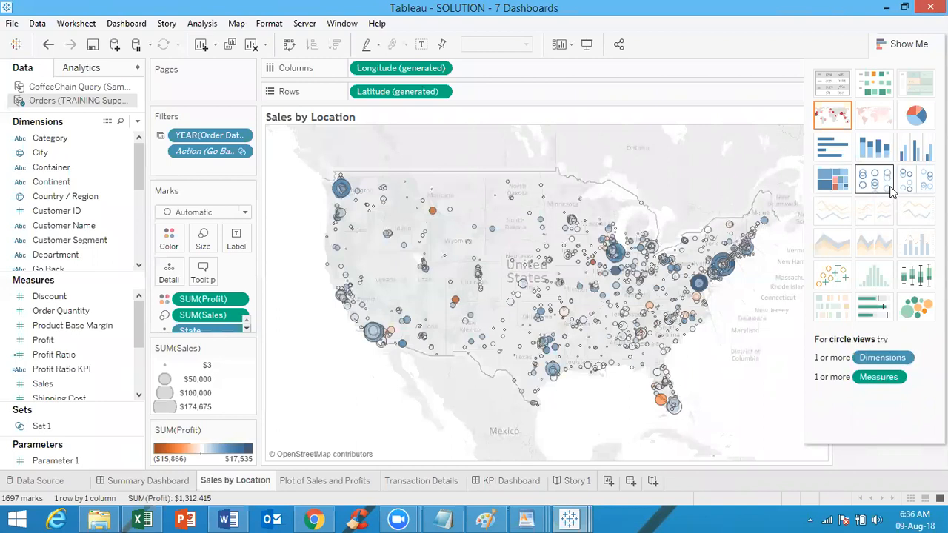
pyautogui.click(138, 45)
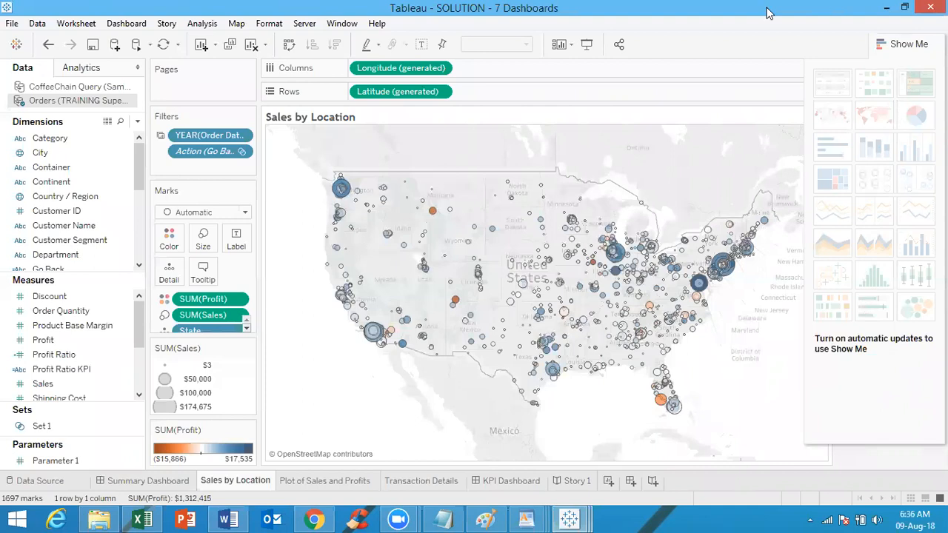
pyautogui.click(137, 46)
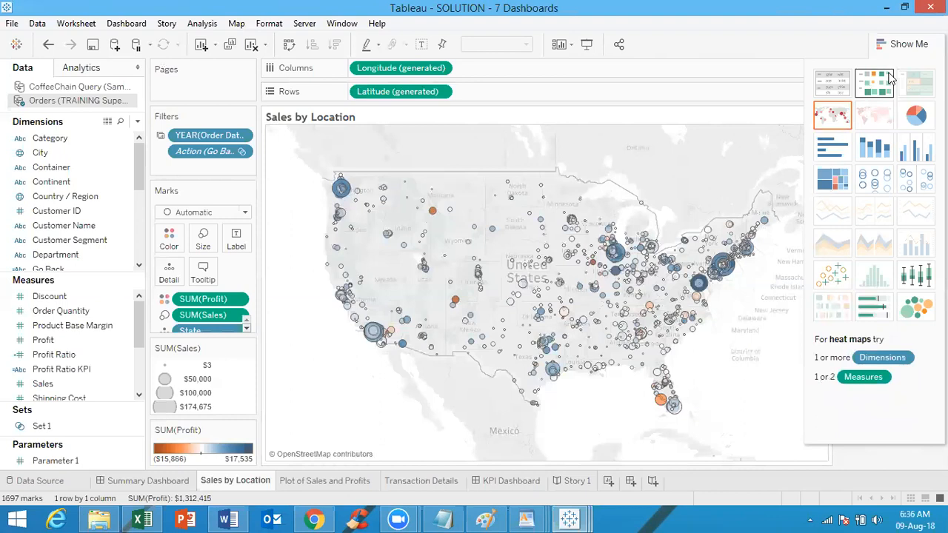
pyautogui.click(189, 214)
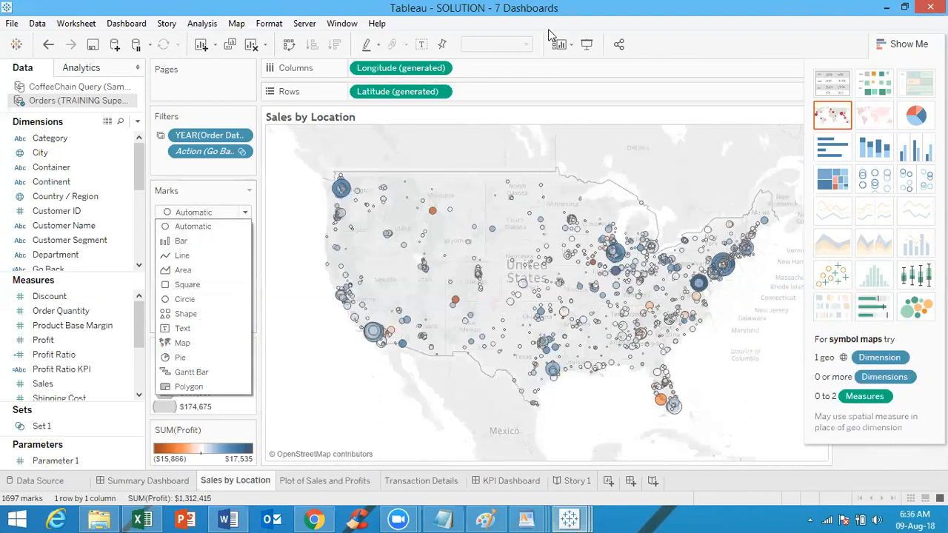
pyautogui.click(902, 45)
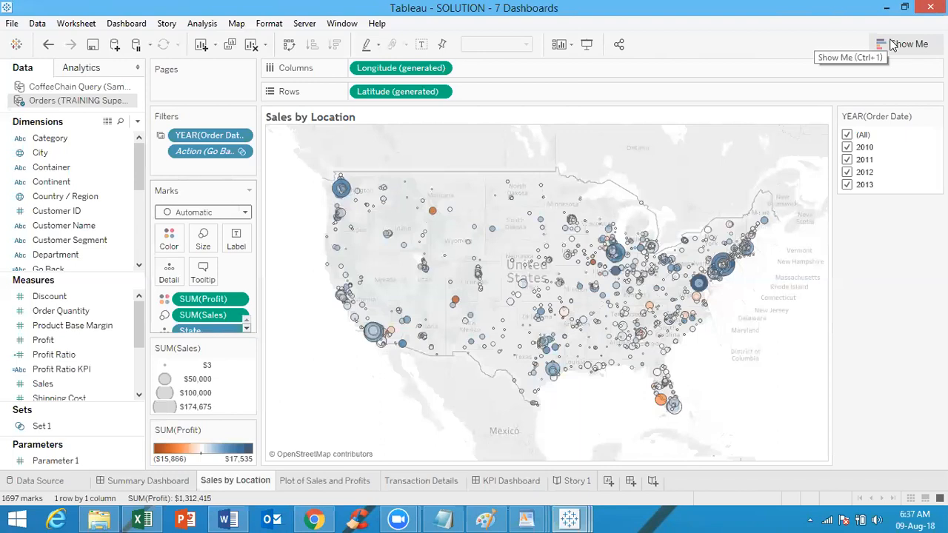
# Pause automatic updates on the Plot of Sales and Profits sheet, try placing Container on Columns, and resume updates
pyautogui.click(339, 489)
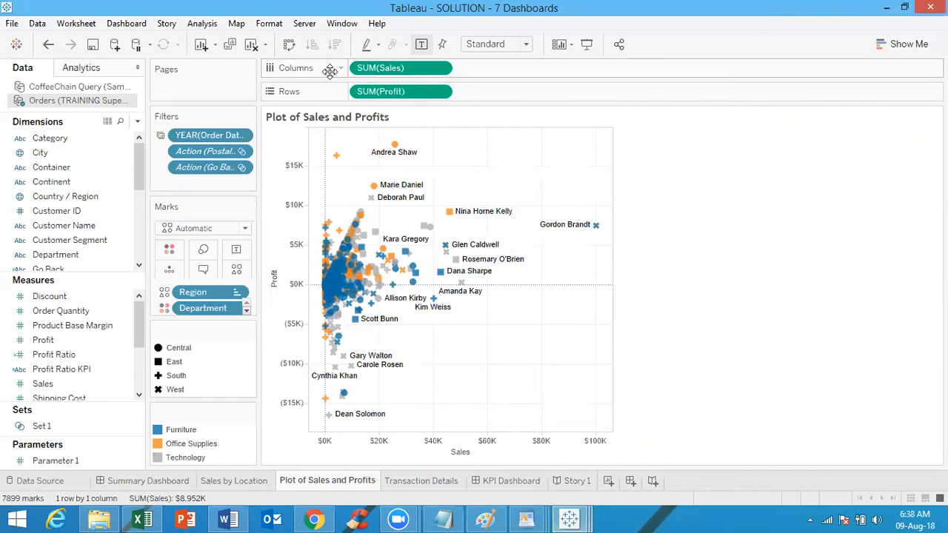
pyautogui.click(137, 46)
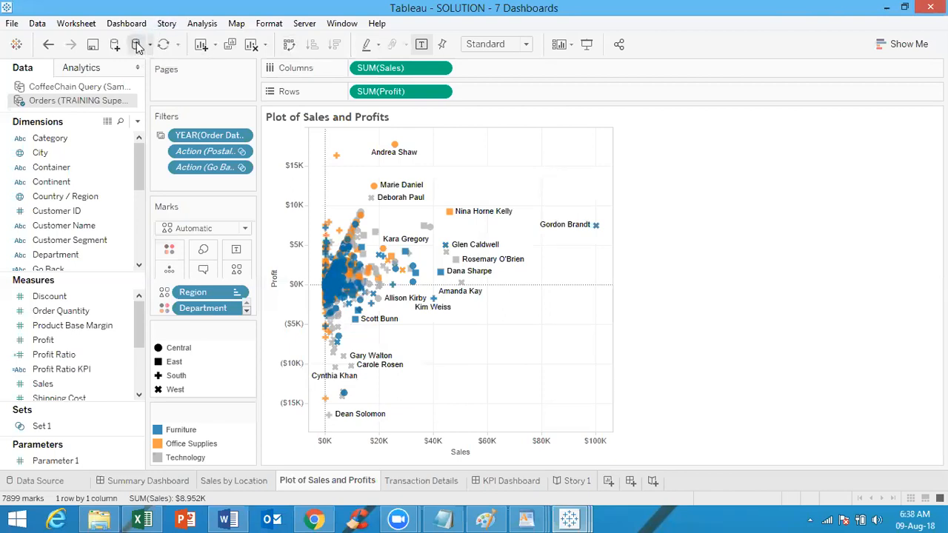
pyautogui.moveTo(472, 223)
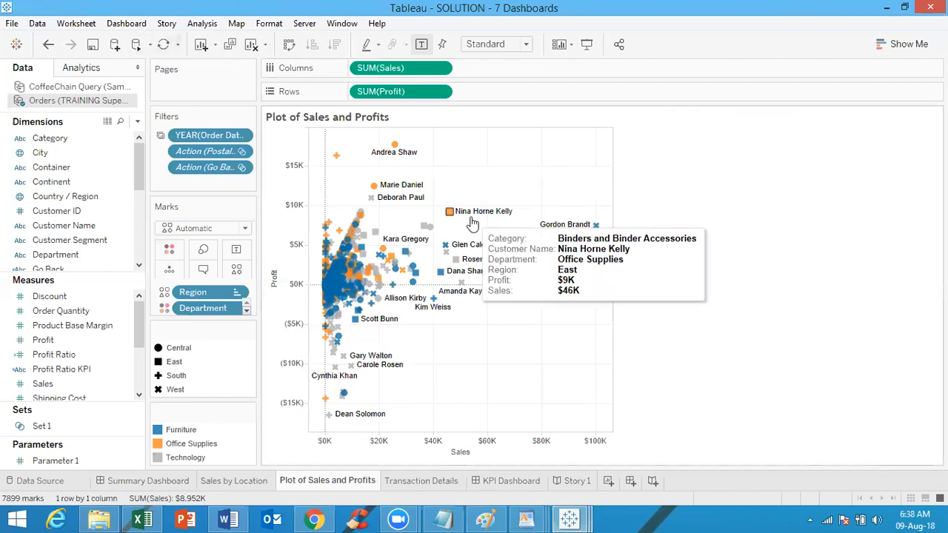
pyautogui.moveTo(51, 167); pyautogui.dragTo(284, 80)
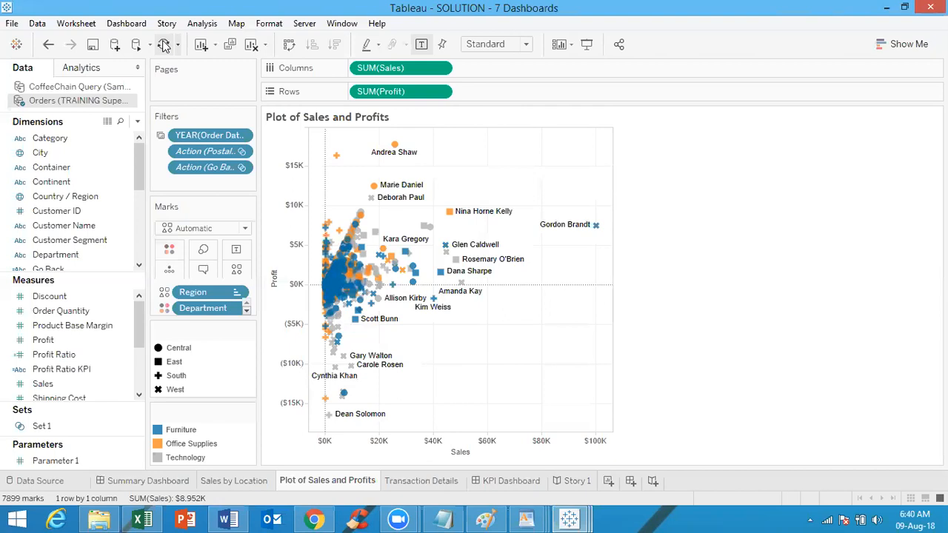
pyautogui.click(137, 48)
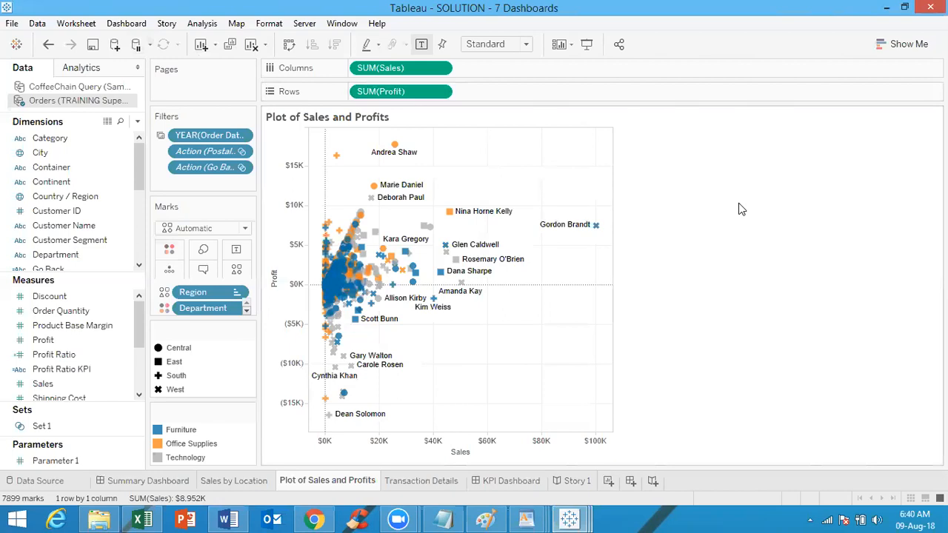
# Review the available analytics options, and look through the data source, Summary Dashboard and Sales by Location
pyautogui.click(109, 66)
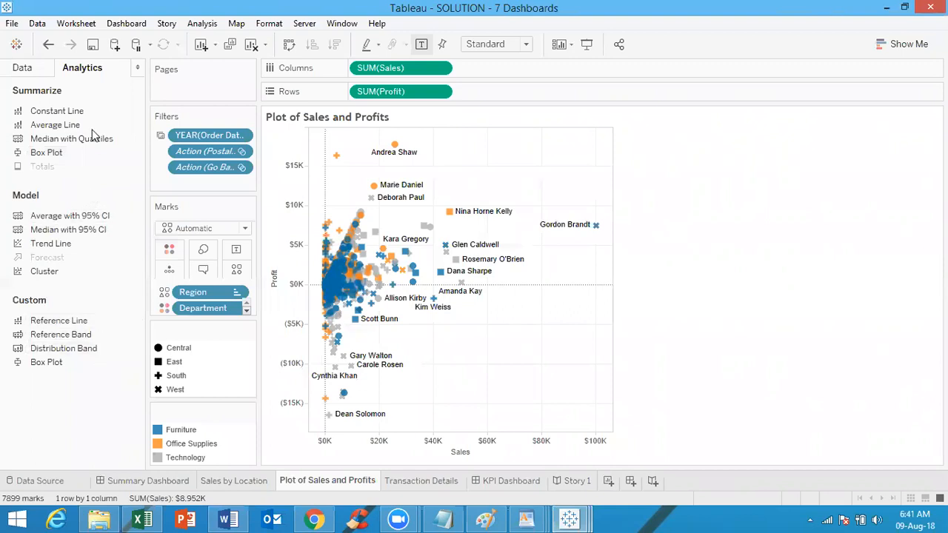
pyautogui.click(22, 69)
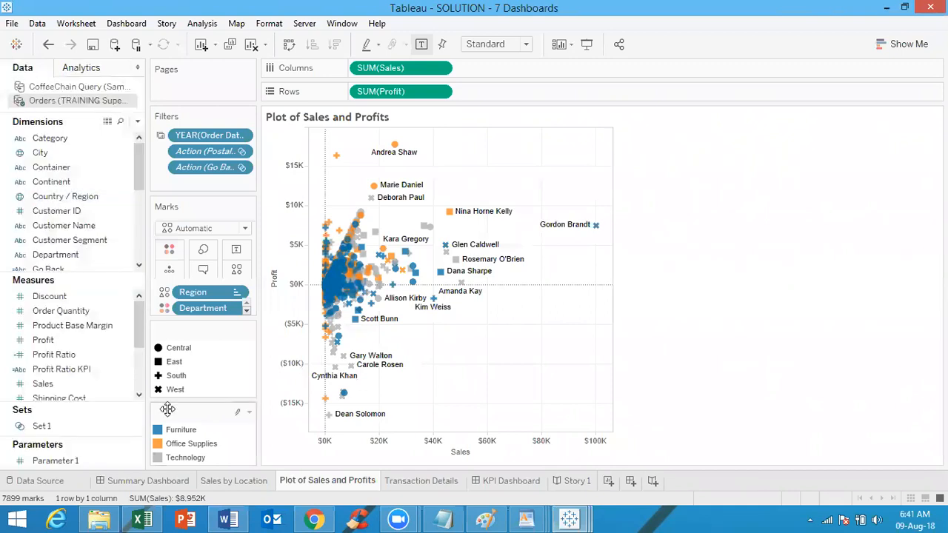
pyautogui.click(60, 480)
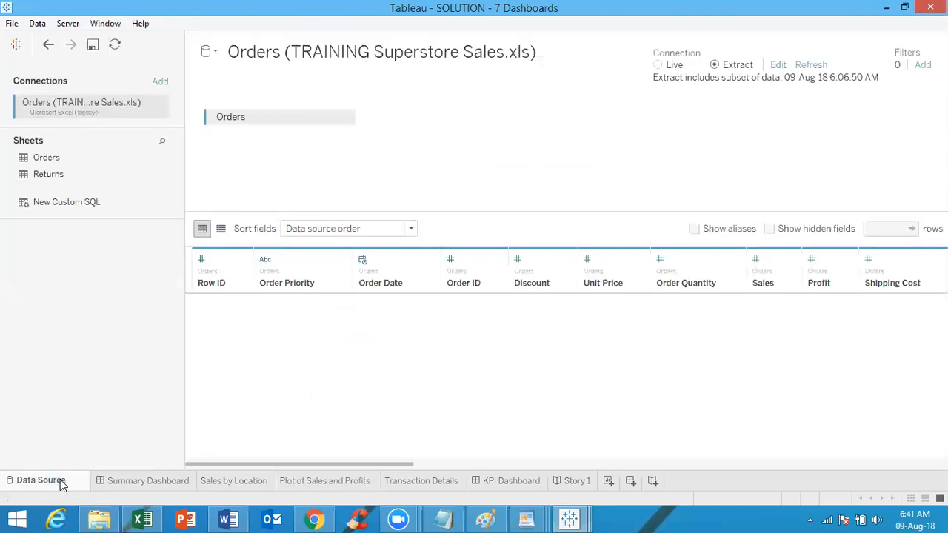
pyautogui.click(176, 485)
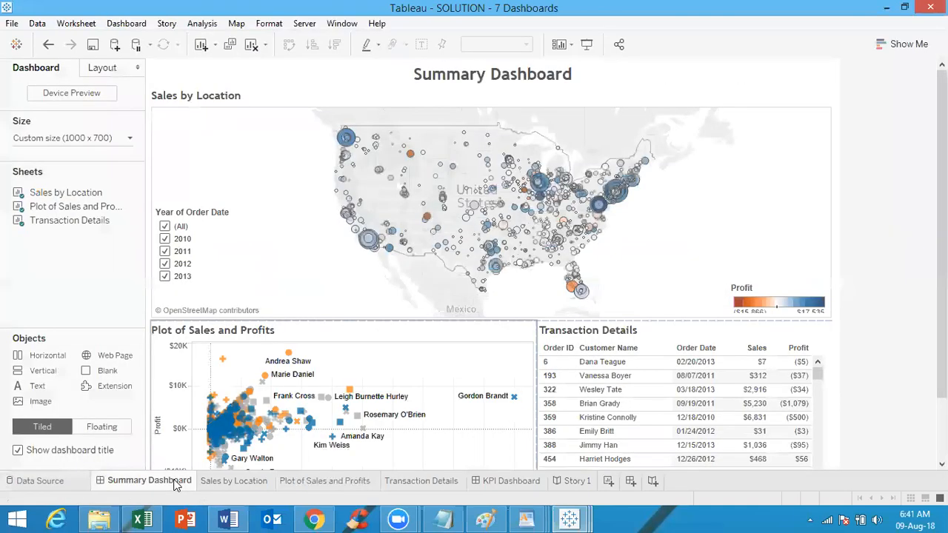
pyautogui.click(221, 482)
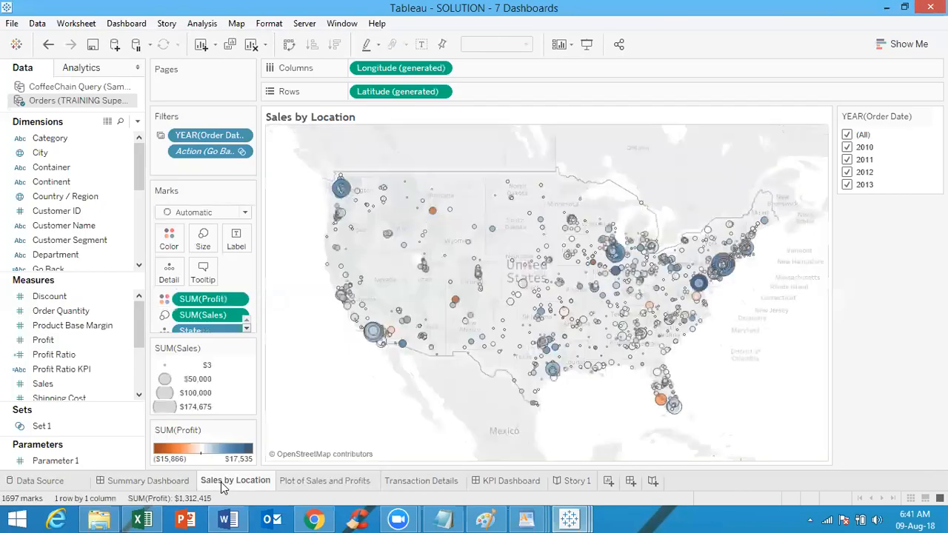
# Open the Orders data source and examine the Order ID field's options and the data types offered for Order Date
pyautogui.click(71, 482)
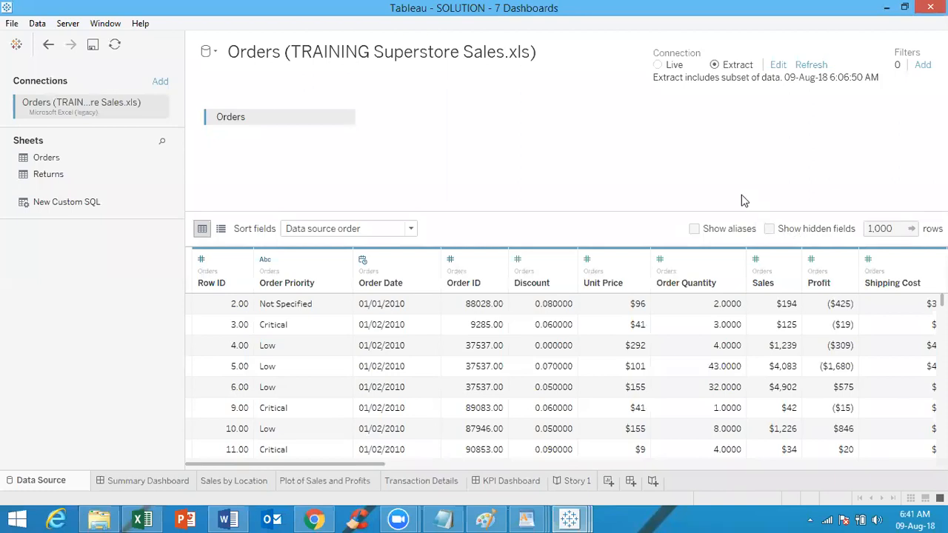
pyautogui.click(499, 261)
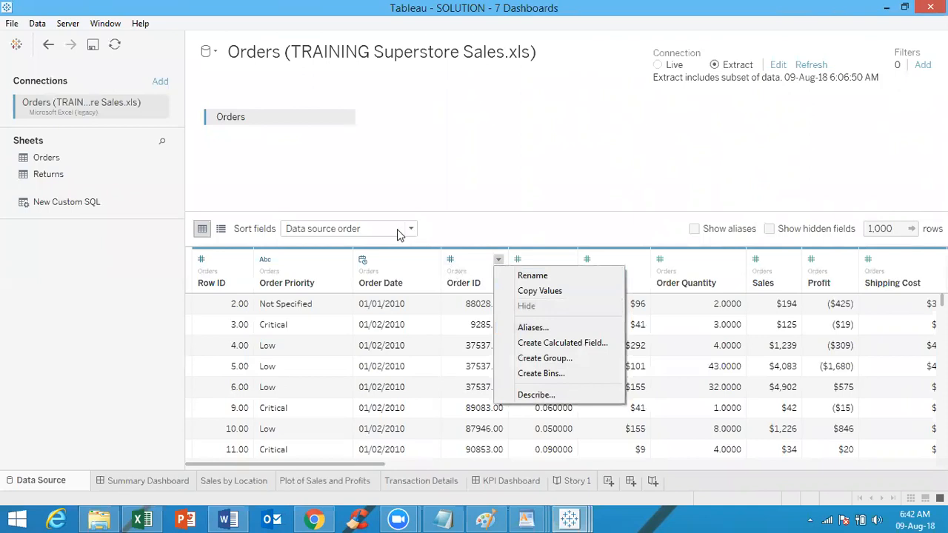
pyautogui.click(364, 262)
pyautogui.click(363, 262)
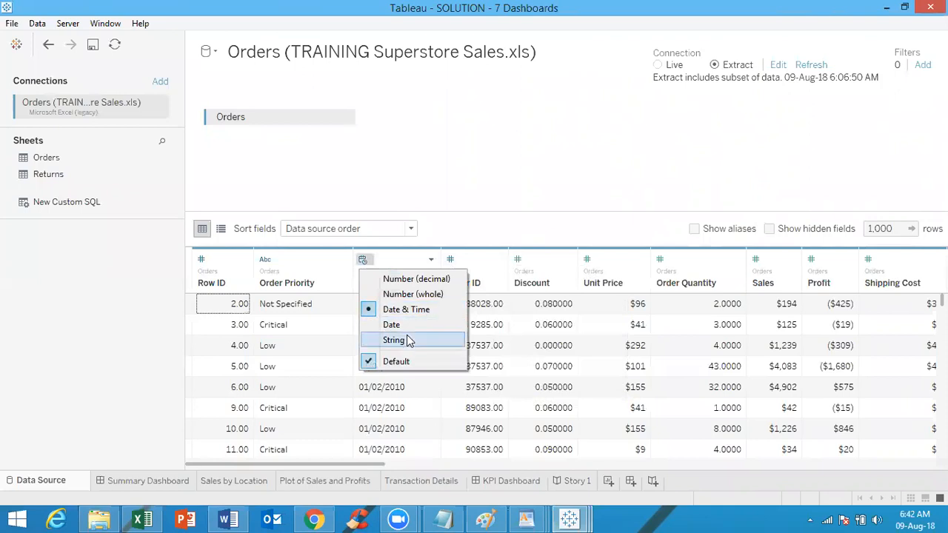
pyautogui.click(475, 211)
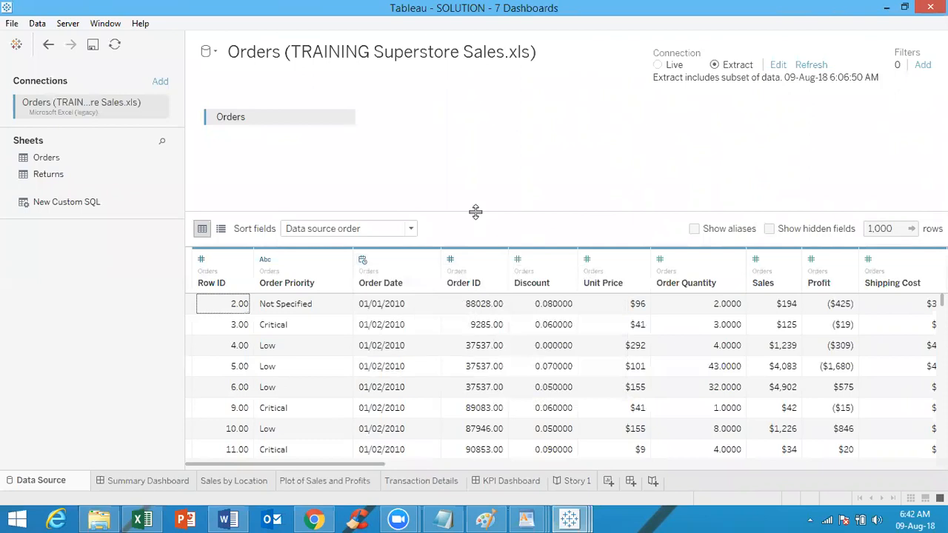
# Examine the data types available for the Unit Price and Order ID fields without changing them
pyautogui.click(588, 261)
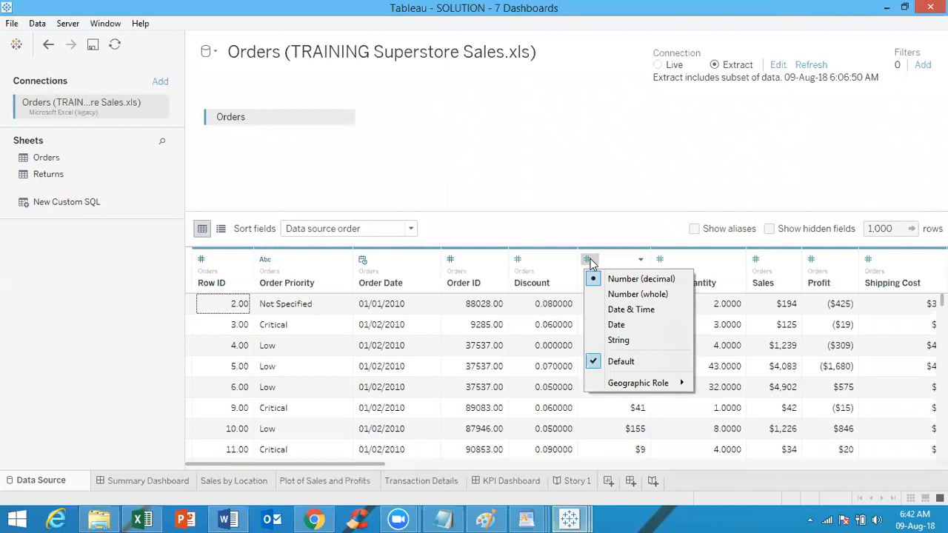
pyautogui.click(605, 178)
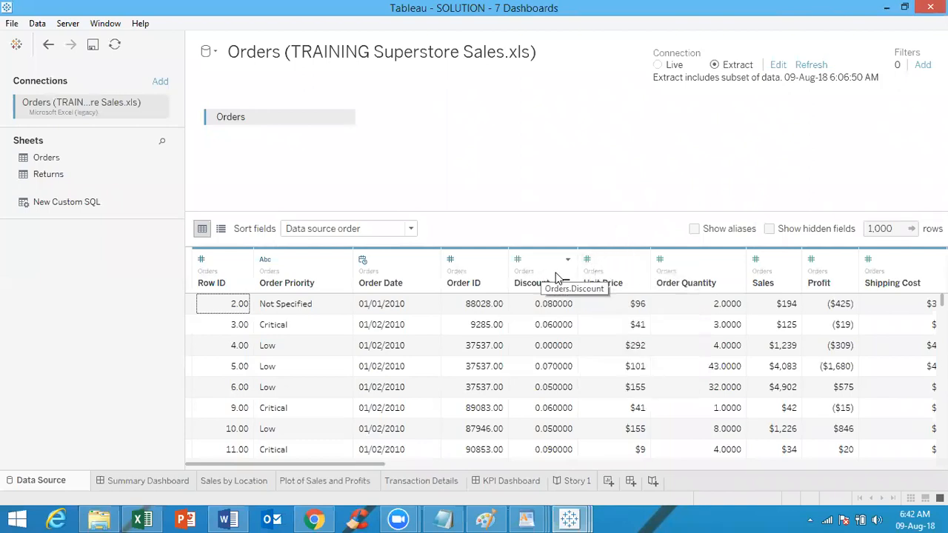
pyautogui.click(451, 261)
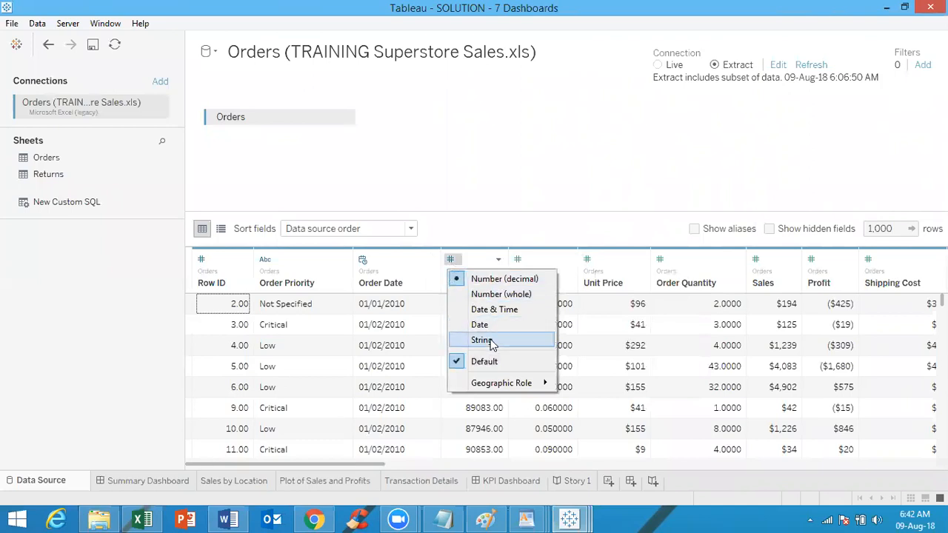
pyautogui.click(499, 193)
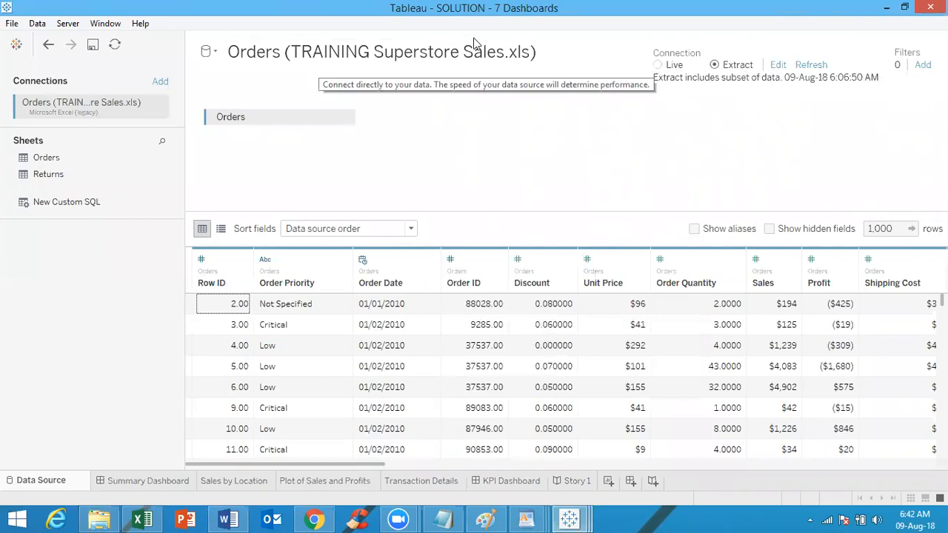
# Check that the data source name is editable, and view the file choices for editing the Orders connection without replacing it
pyautogui.click(545, 47)
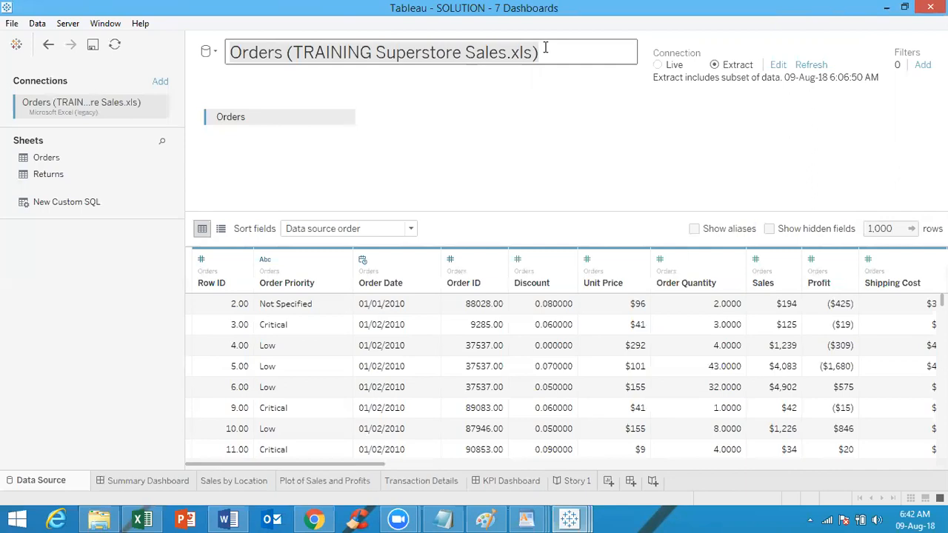
pyautogui.click(490, 136)
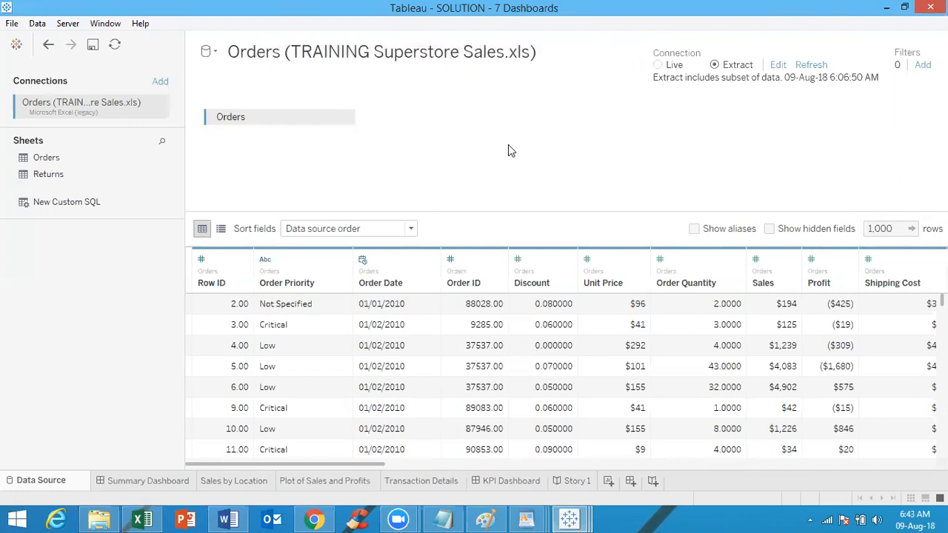
pyautogui.click(158, 107)
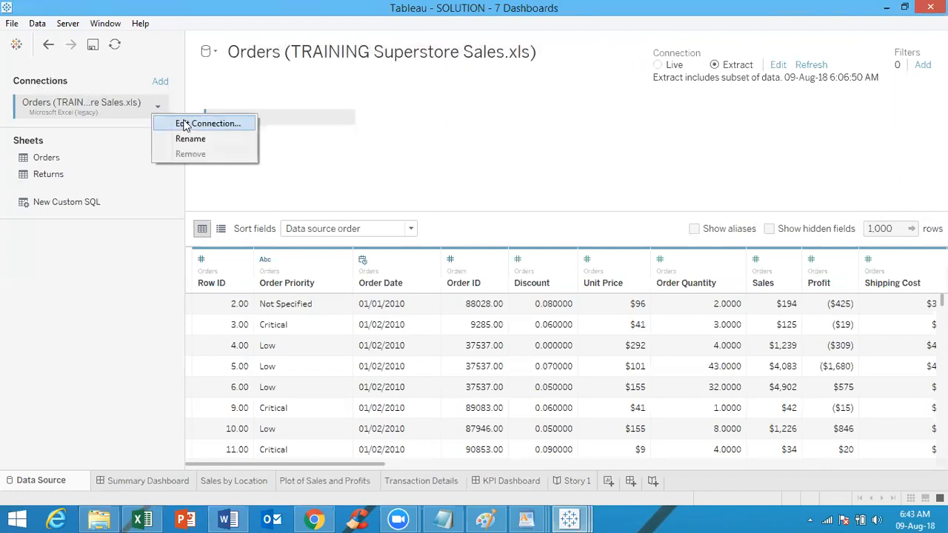
pyautogui.click(185, 124)
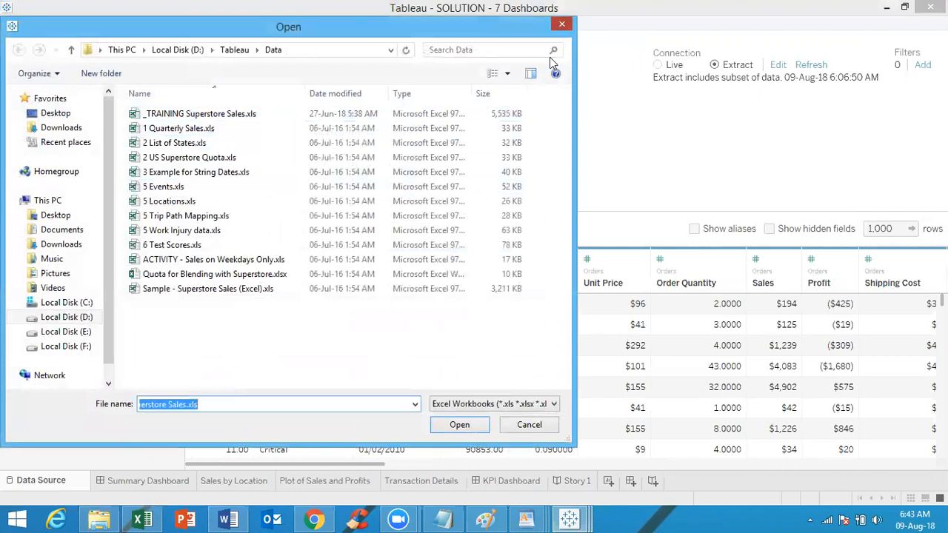
pyautogui.click(561, 26)
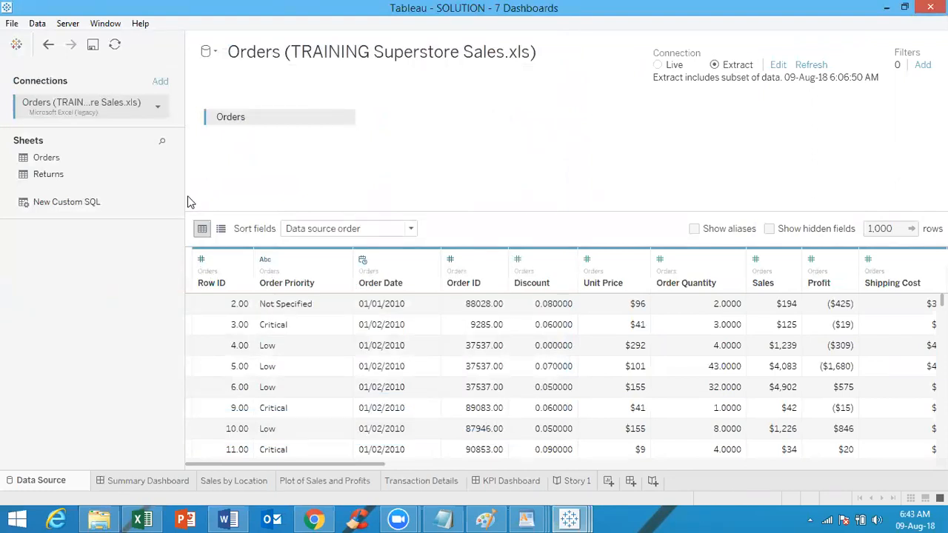
# View the empty custom SQL editor for the Orders connection and close it without adding a query
pyautogui.click(89, 206)
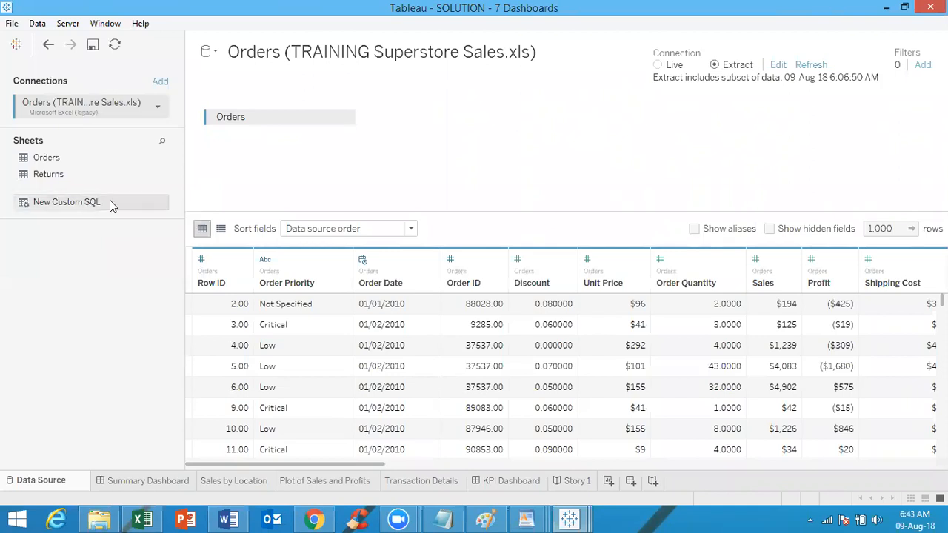
pyautogui.doubleClick(110, 202)
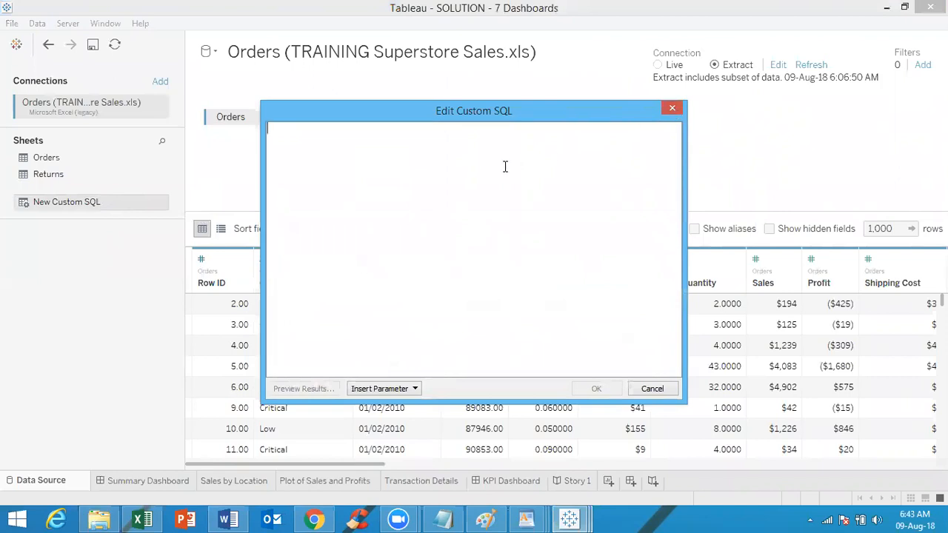
pyautogui.click(673, 110)
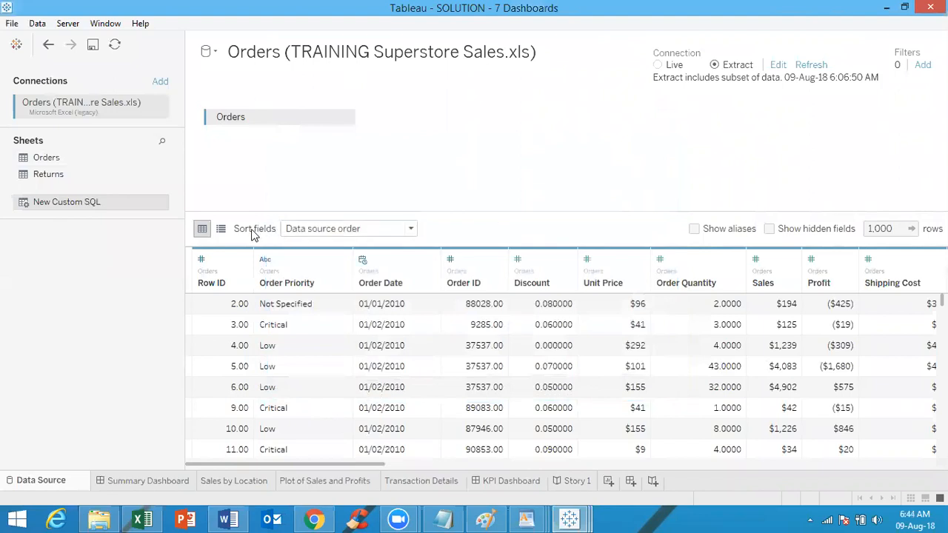
# Sort the Orders data source fields A to Z ascending and Z to A descending, and restore the data source order
pyautogui.click(412, 231)
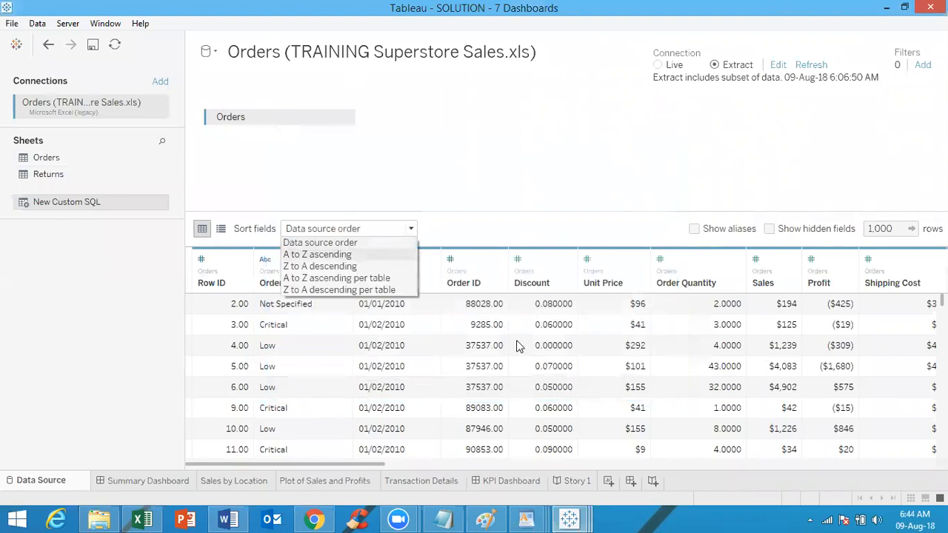
pyautogui.click(341, 256)
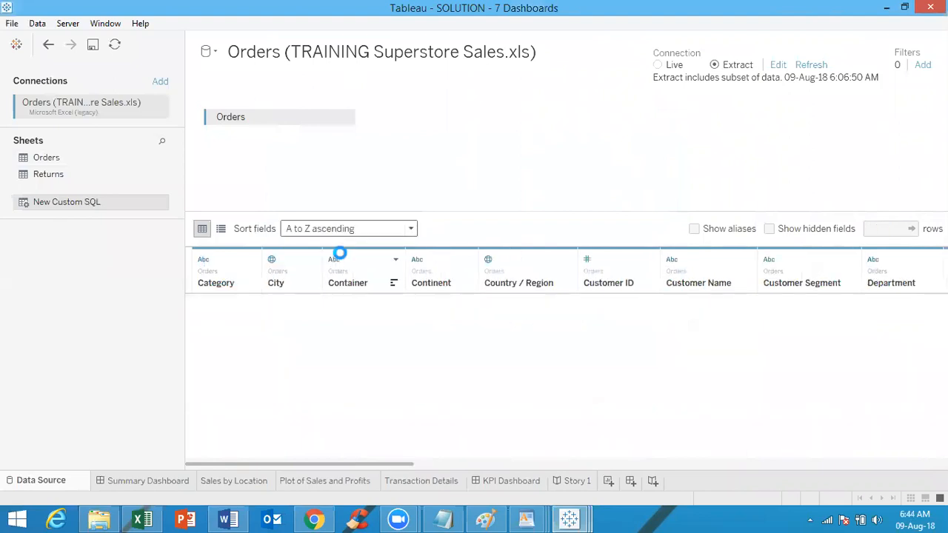
pyautogui.click(375, 233)
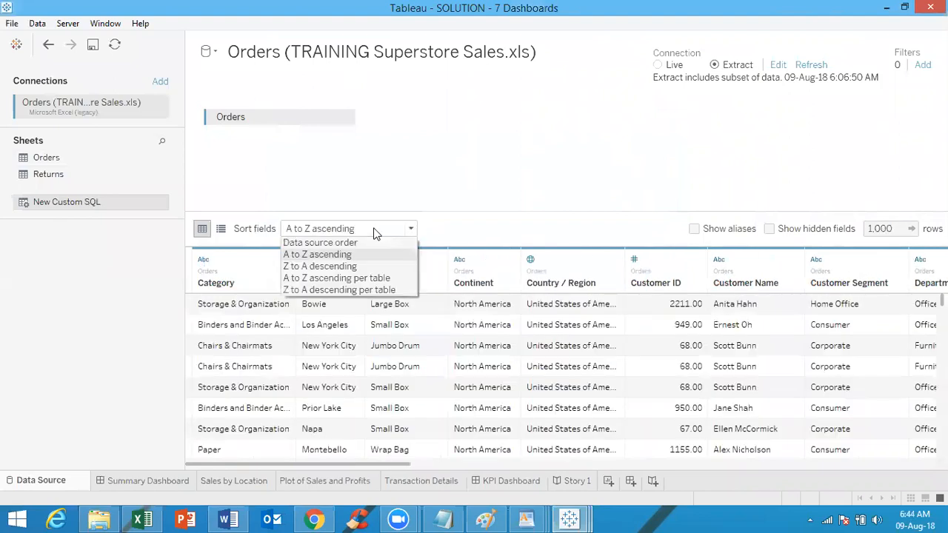
pyautogui.click(361, 266)
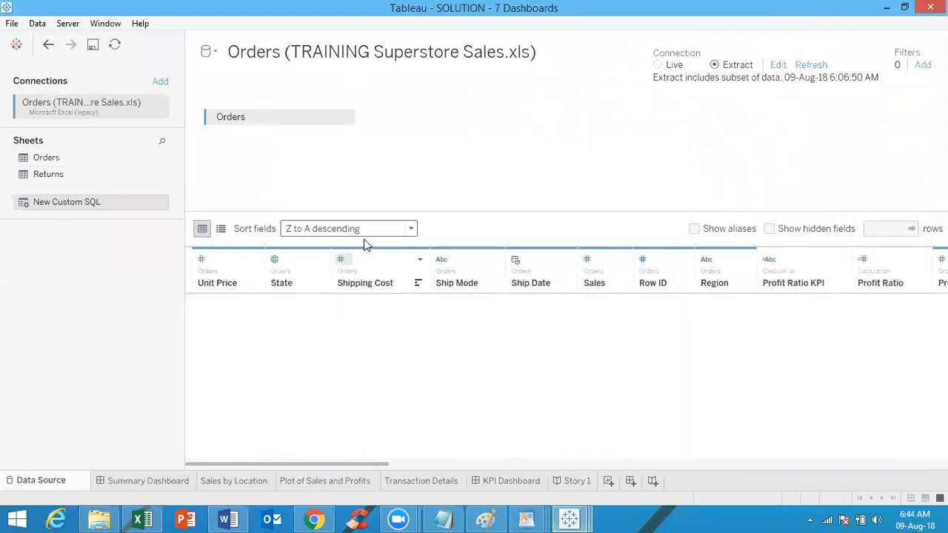
pyautogui.click(365, 233)
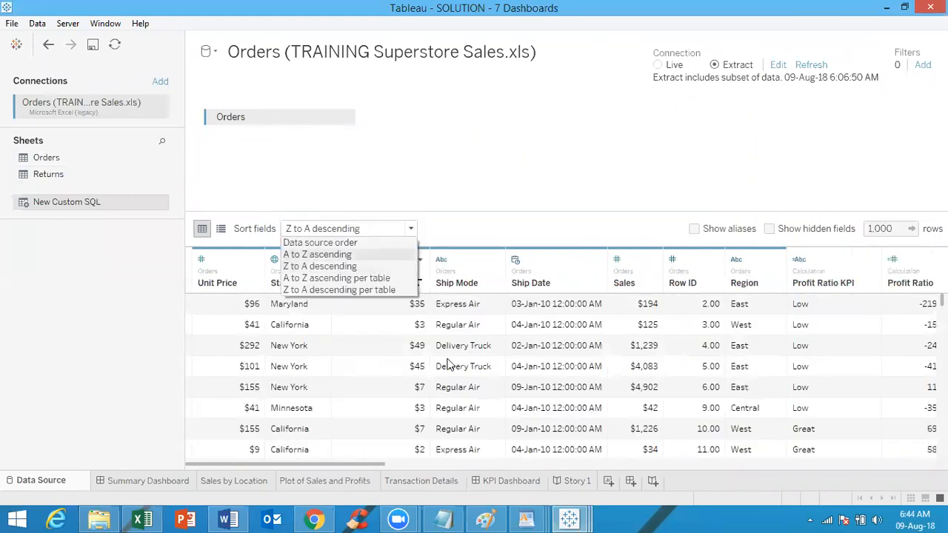
pyautogui.click(340, 243)
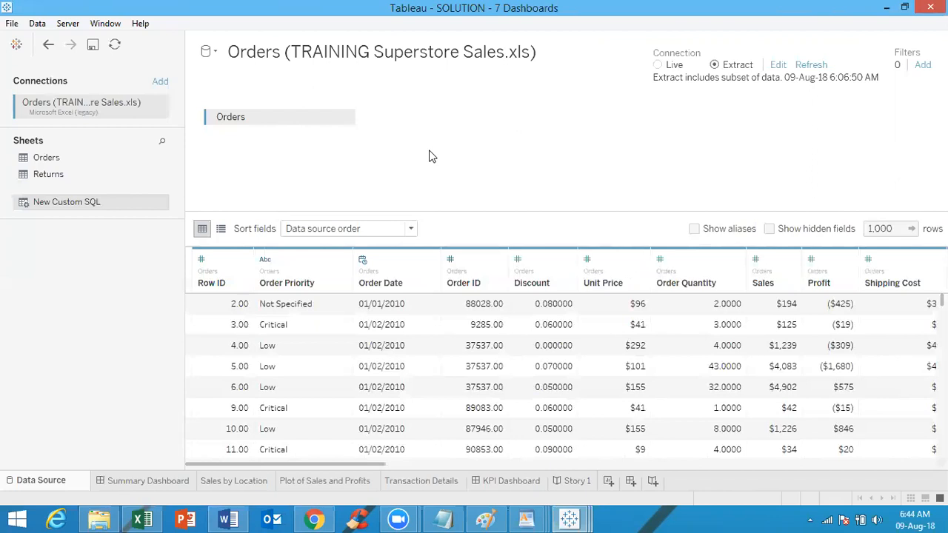
# View the empty Story 1 sheet and open the Sales by Location worksheet
pyautogui.click(577, 481)
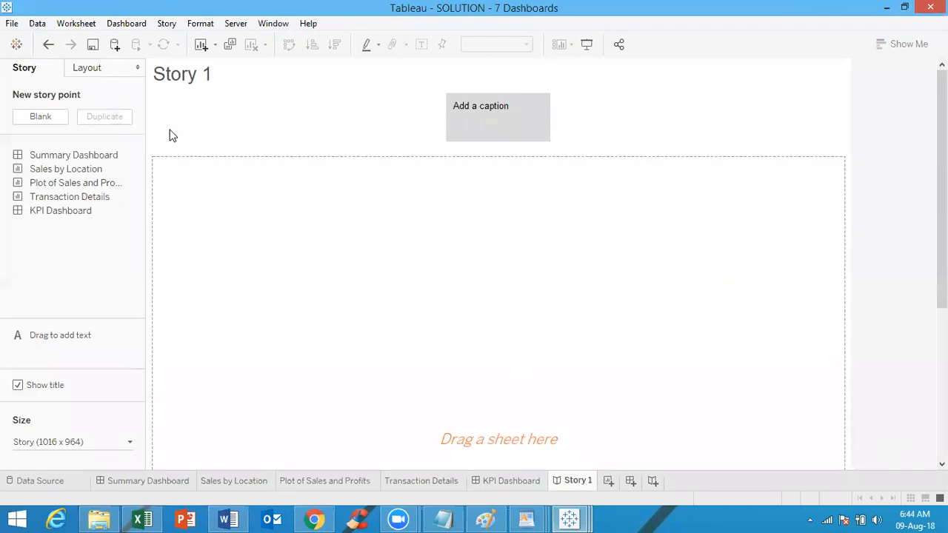
pyautogui.click(229, 481)
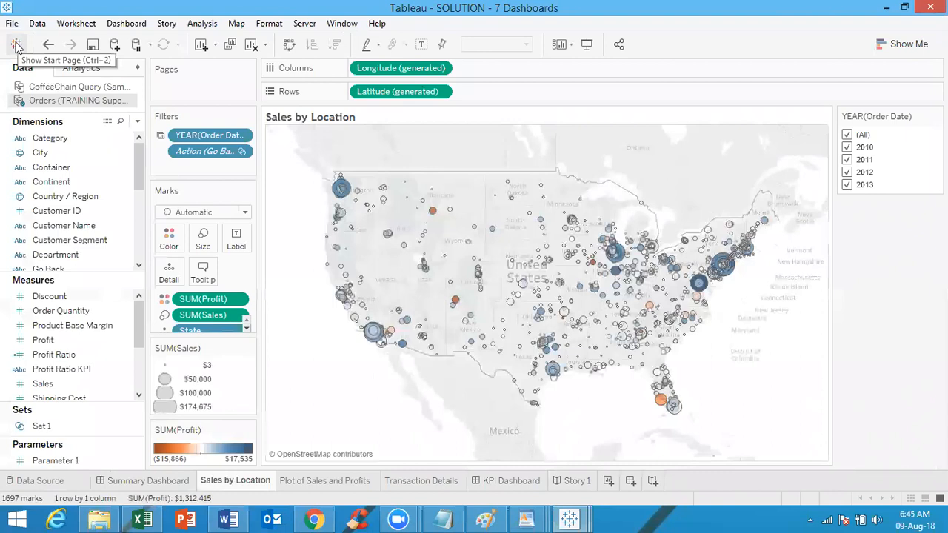
# Switch back and forth between the start page and the Sales by Location worksheet, ending on the worksheet
pyautogui.click(15, 46)
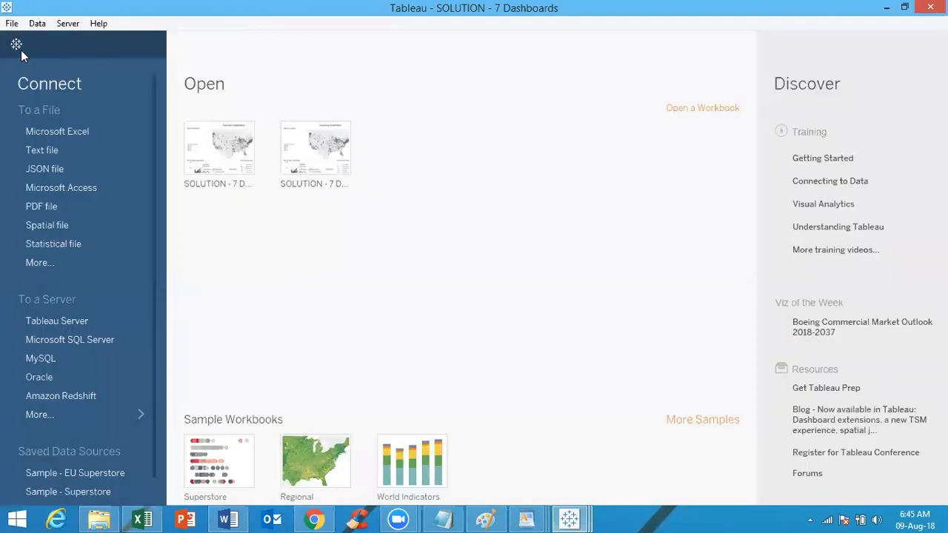
pyautogui.click(15, 46)
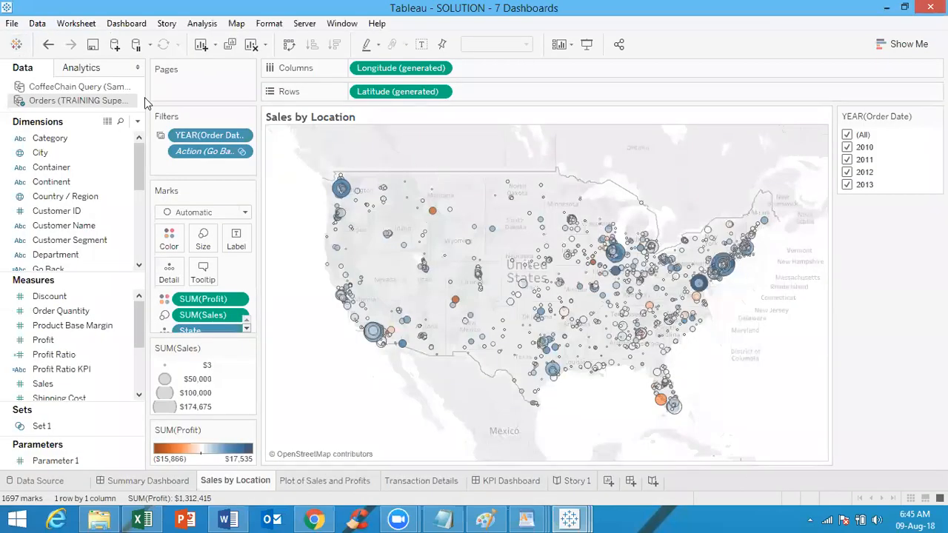
pyautogui.click(18, 46)
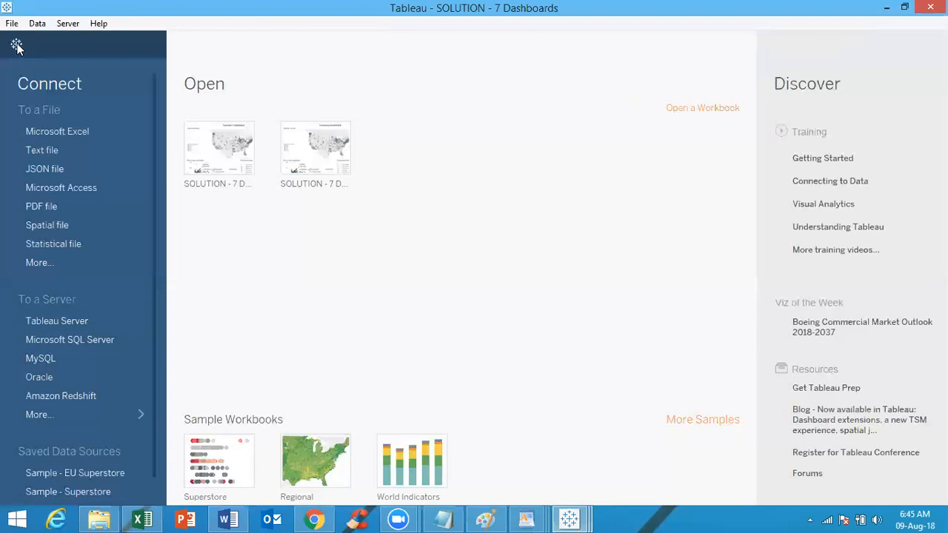
pyautogui.click(17, 45)
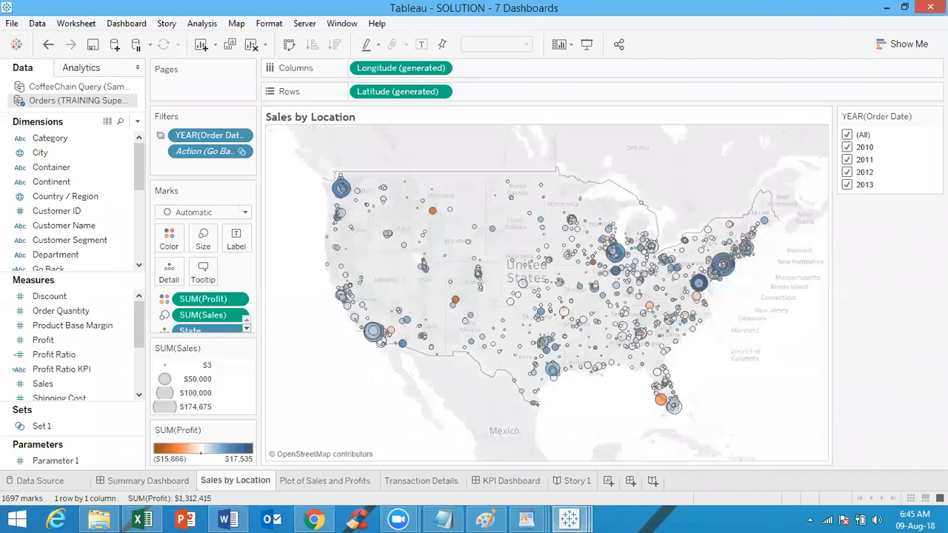
pyautogui.click(18, 46)
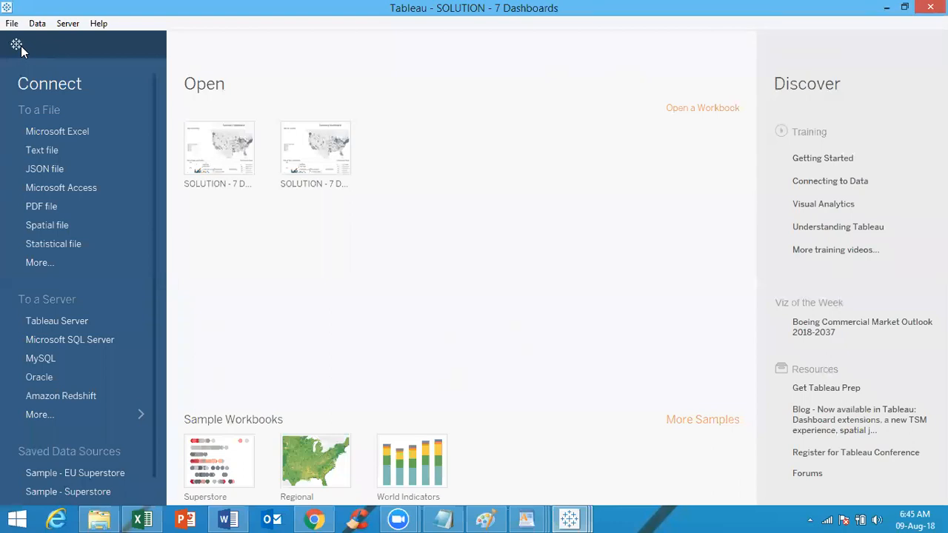
pyautogui.click(18, 46)
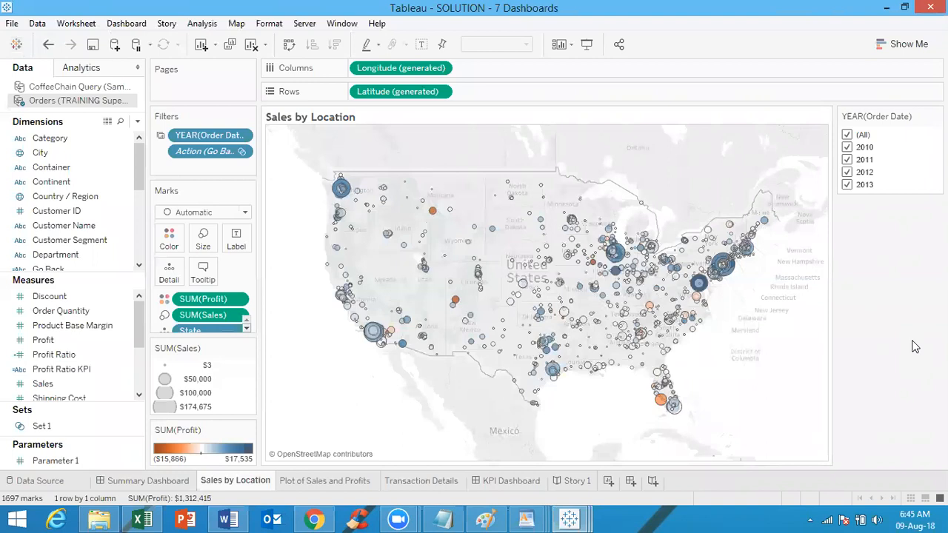
pyautogui.click(421, 46)
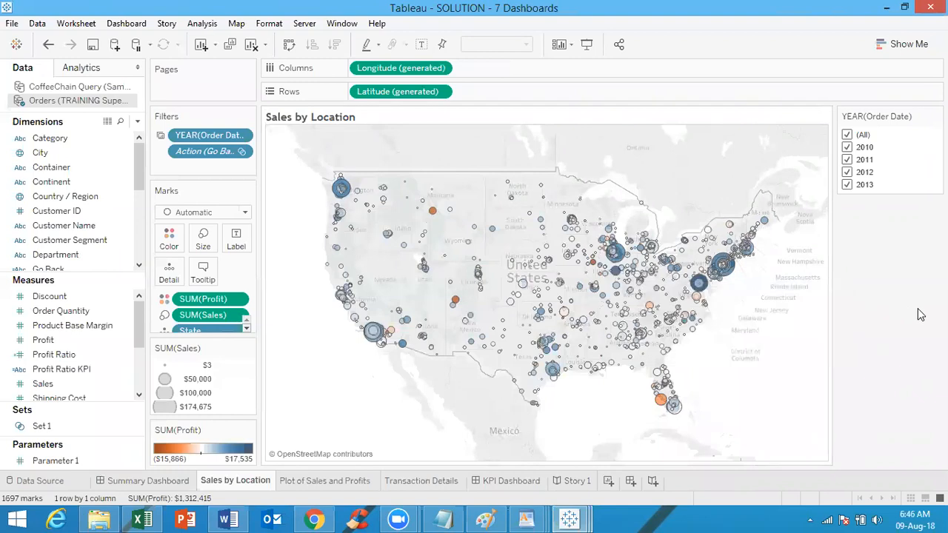
# Compare the filmstrip view of the workbook's sheets with the tab view
pyautogui.moveTo(947, 532)
pyautogui.click(925, 498)
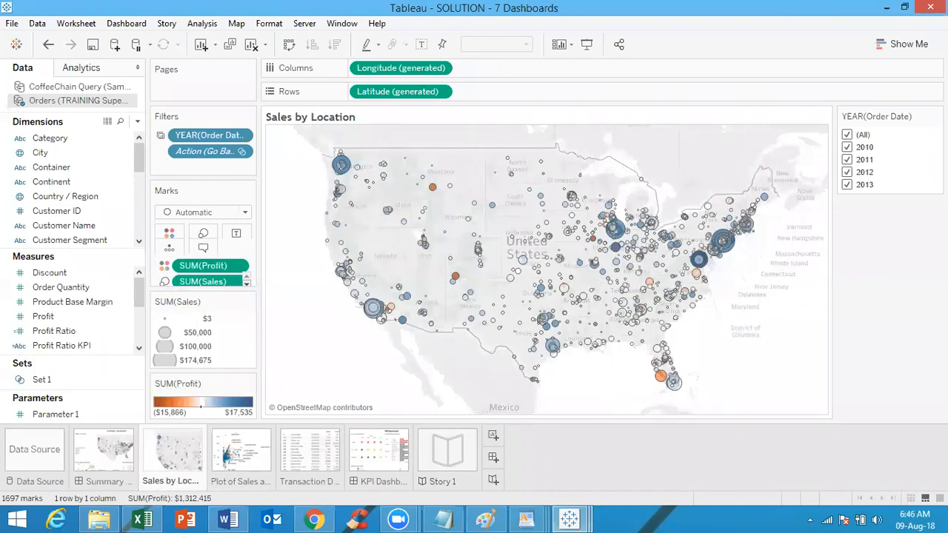
pyautogui.click(939, 499)
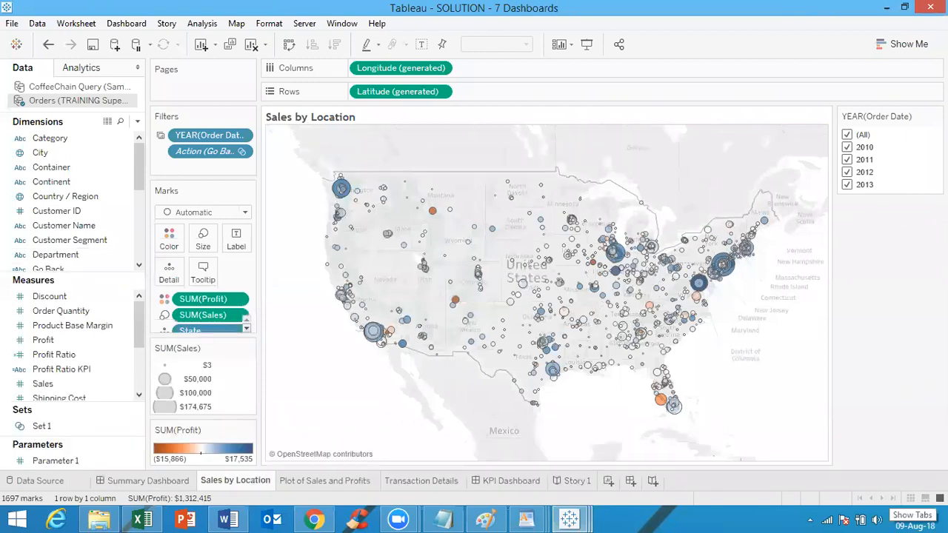
pyautogui.click(925, 498)
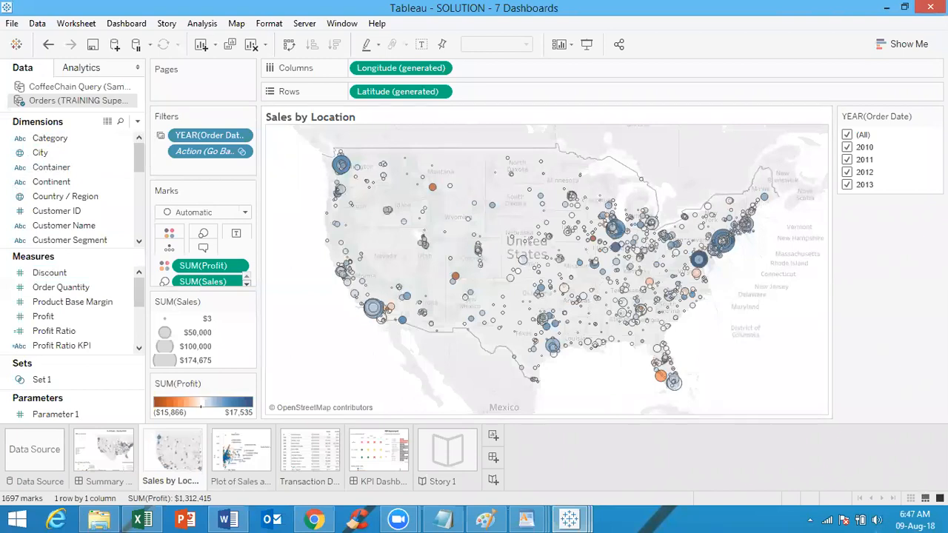
# Check the file types offered for saving the workbook under another name and cancel without saving
pyautogui.click(10, 24)
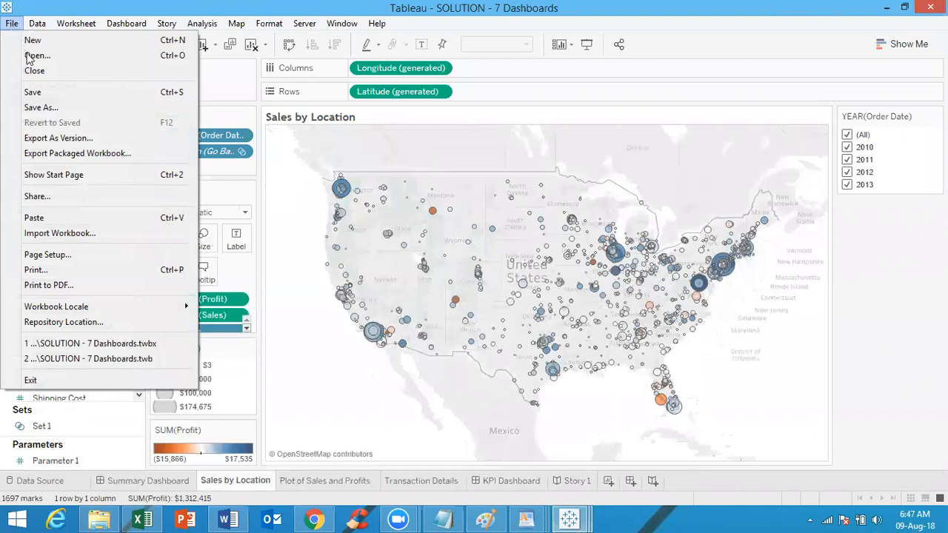
pyautogui.click(52, 108)
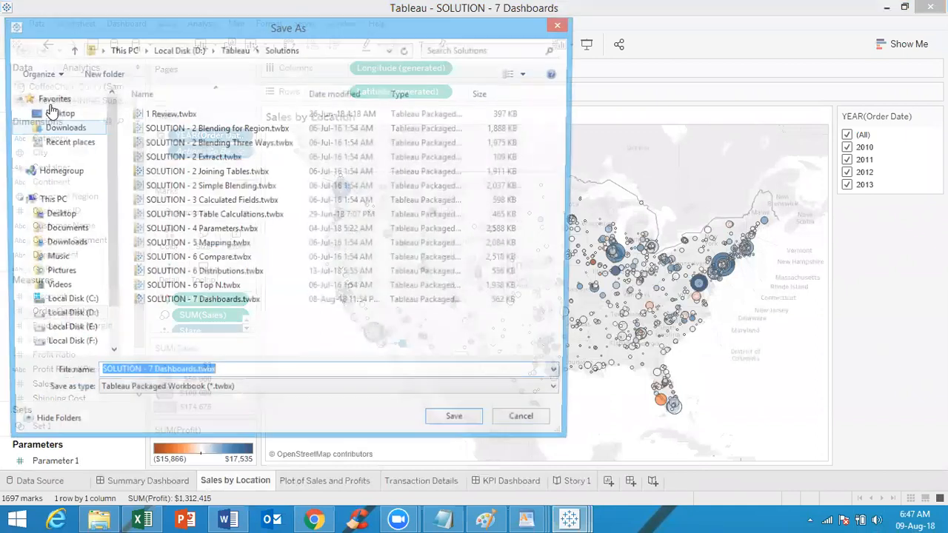
pyautogui.click(424, 398)
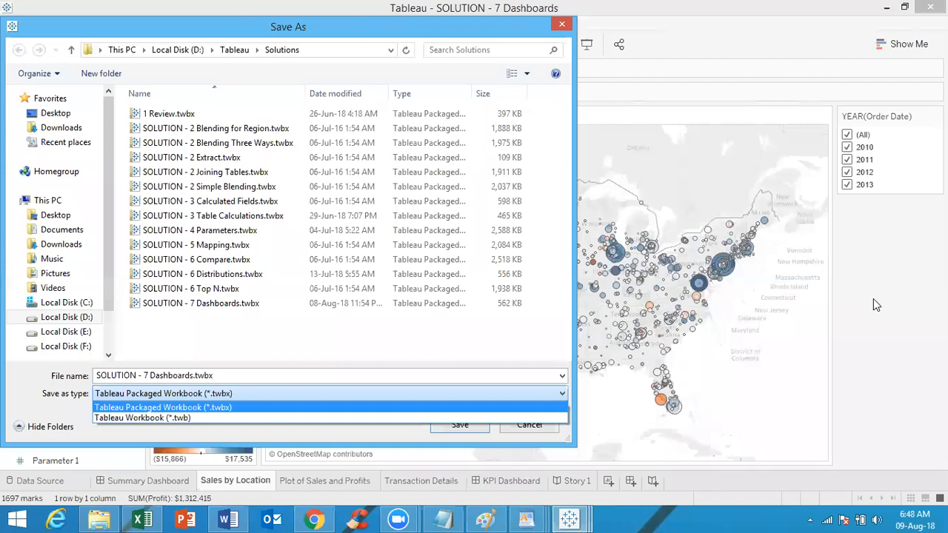
pyautogui.click(489, 28)
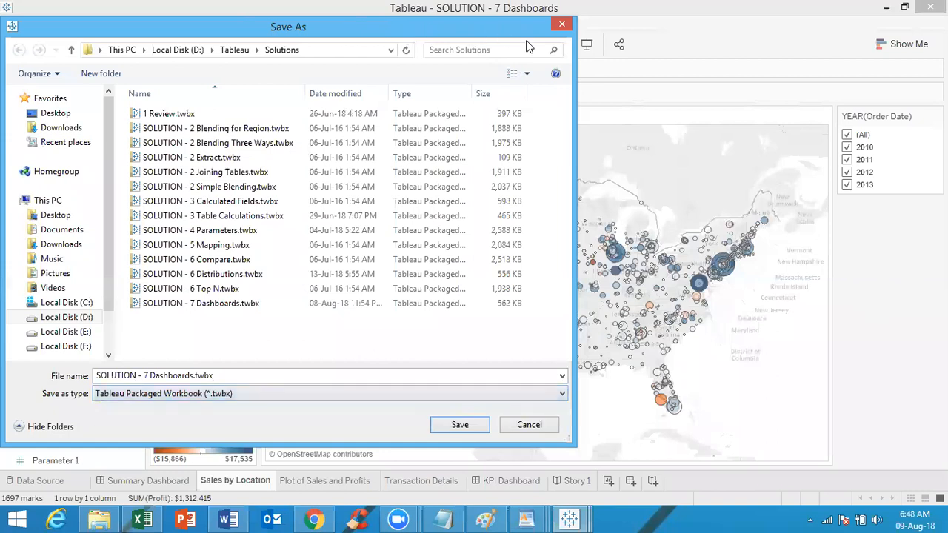
pyautogui.click(563, 27)
# In File Explorer, browse My Tableau Repository's Datasources folder down to 2018.2 > en_US-EU, and return to Datasources
pyautogui.moveTo(595, 270)
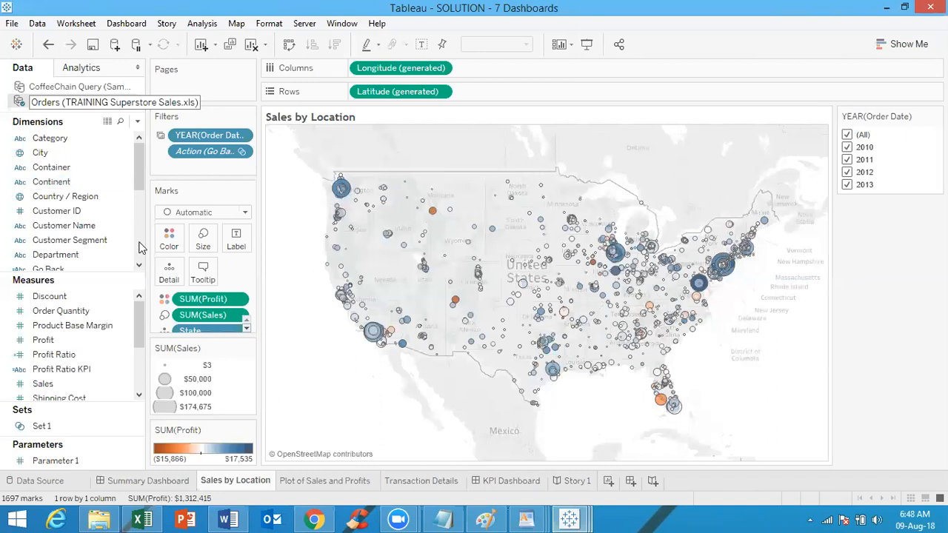
pyautogui.click(101, 519)
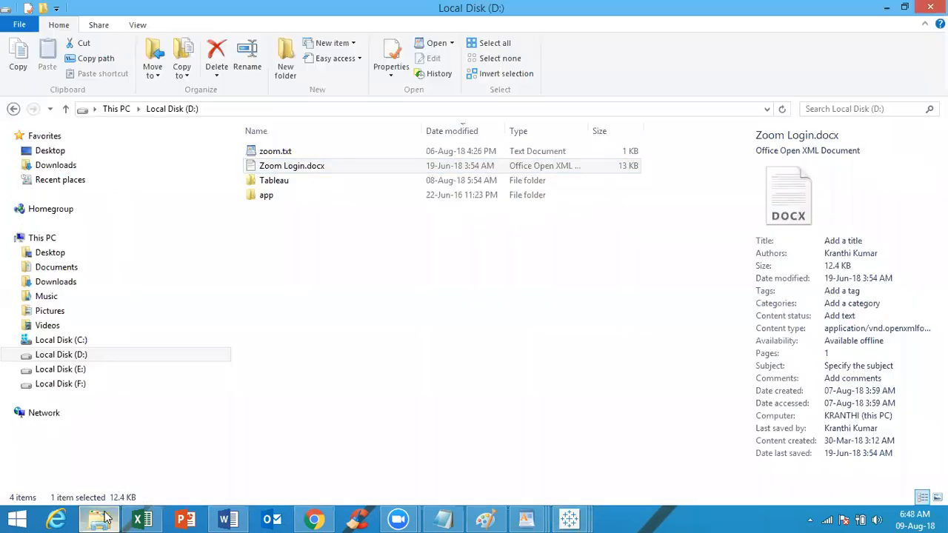
pyautogui.click(132, 268)
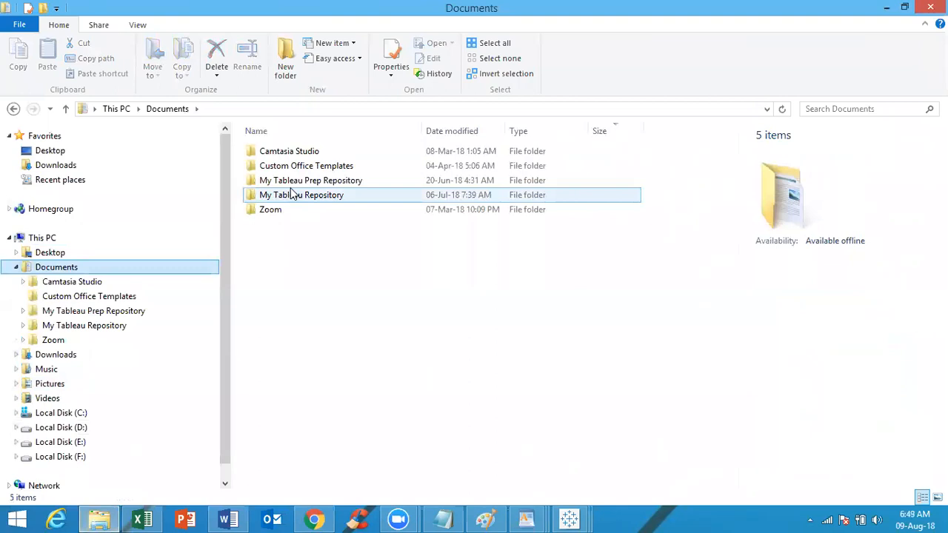
pyautogui.doubleClick(293, 194)
pyautogui.doubleClick(283, 180)
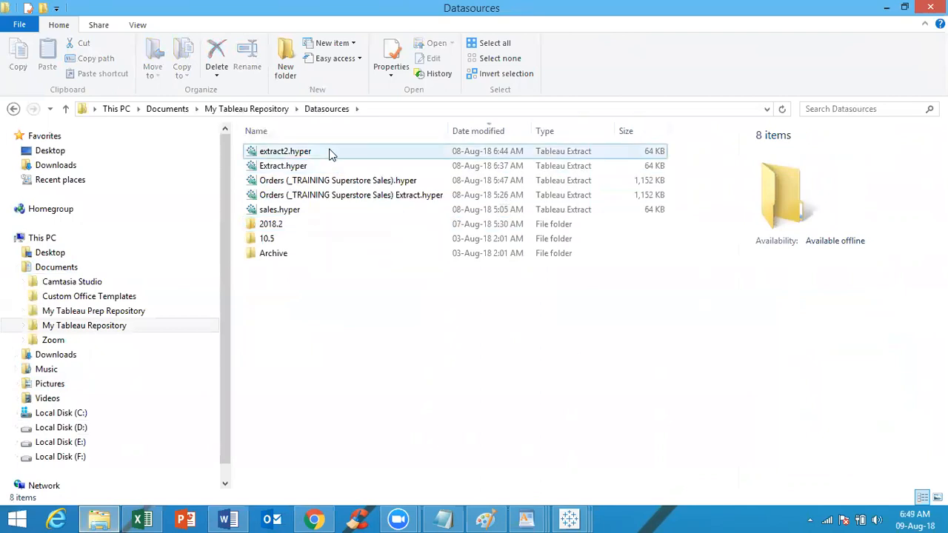
pyautogui.doubleClick(297, 225)
pyautogui.doubleClick(294, 153)
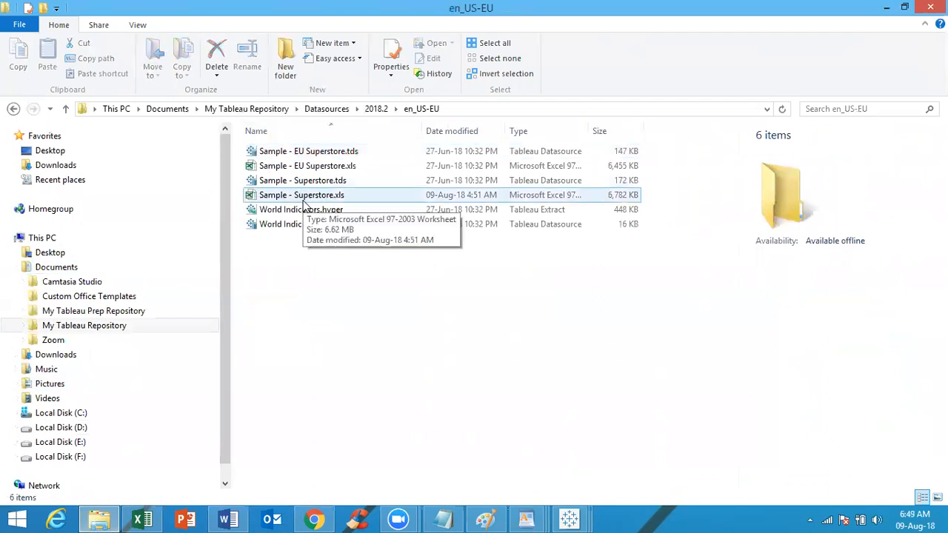
pyautogui.click(340, 111)
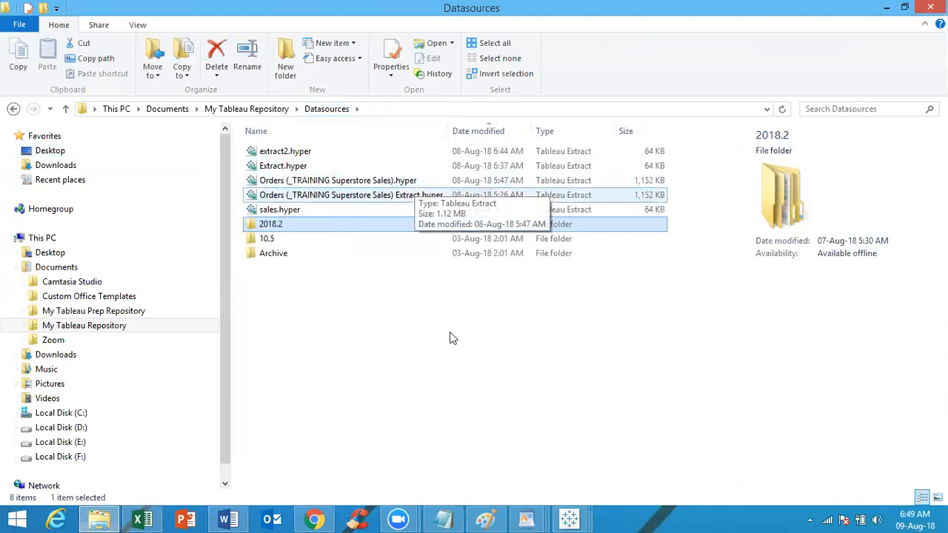
# View the Book2 workbook in Tableau and the Orders sheet of Sample - Superstore.xls in Excel
pyautogui.click(569, 518)
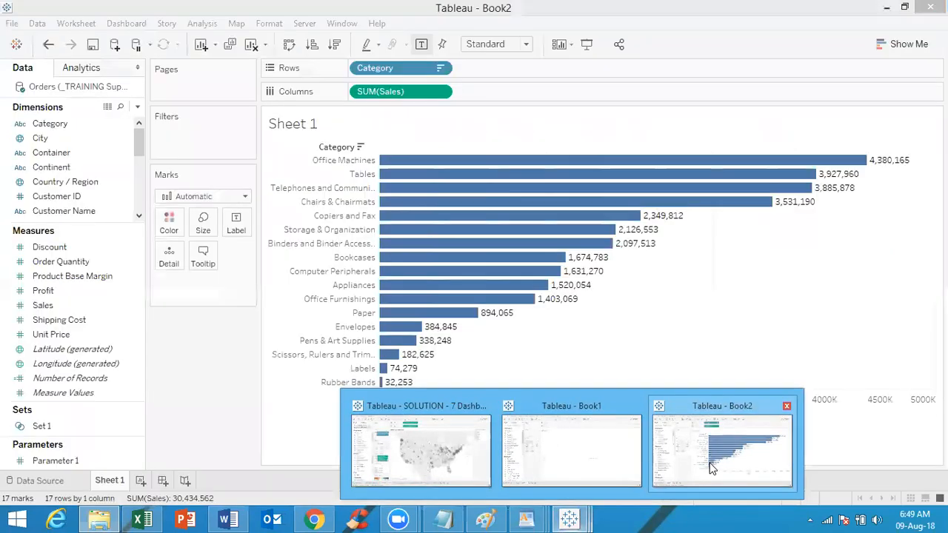
pyautogui.click(711, 468)
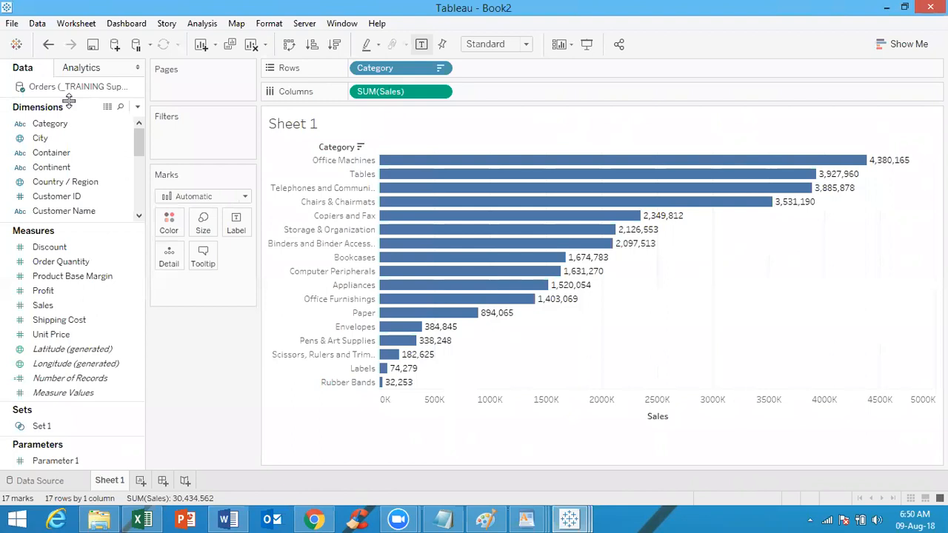
pyautogui.click(147, 519)
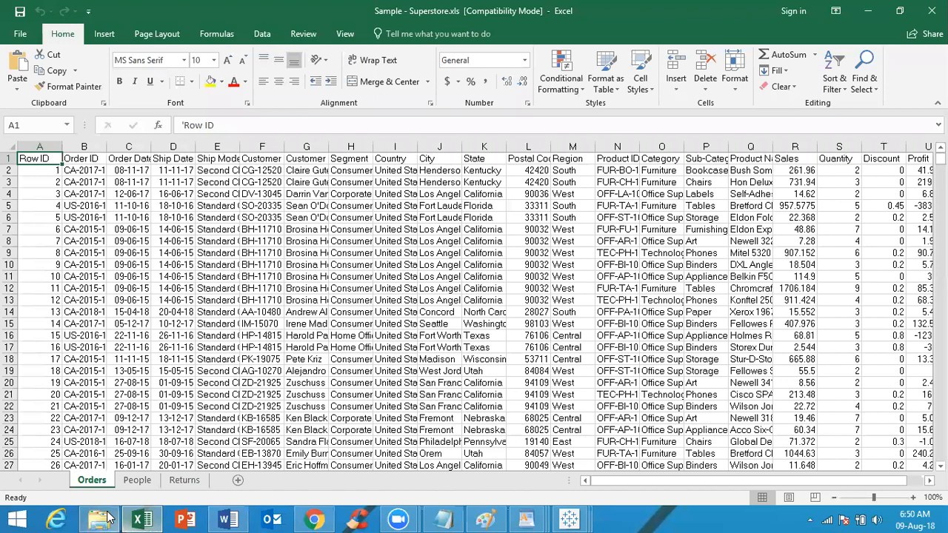
pyautogui.moveTo(106, 517)
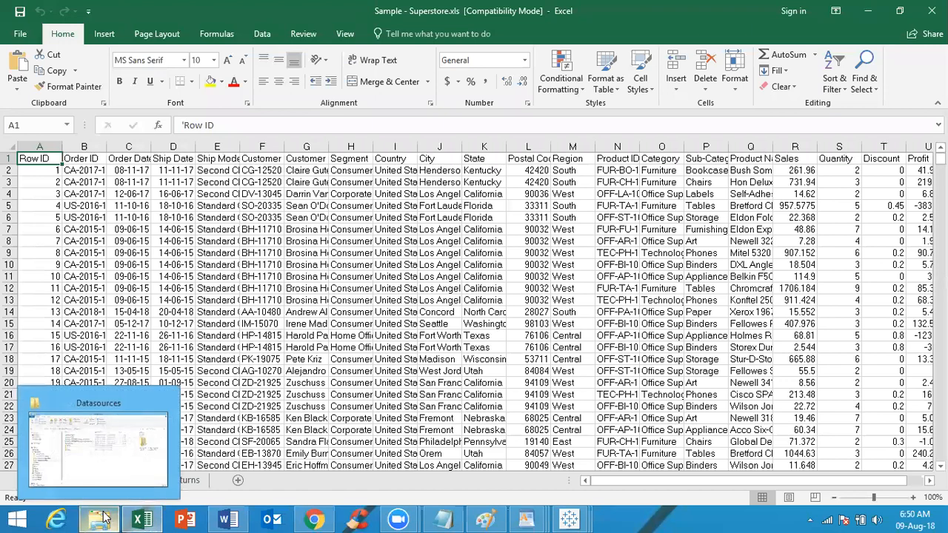
pyautogui.click(395, 383)
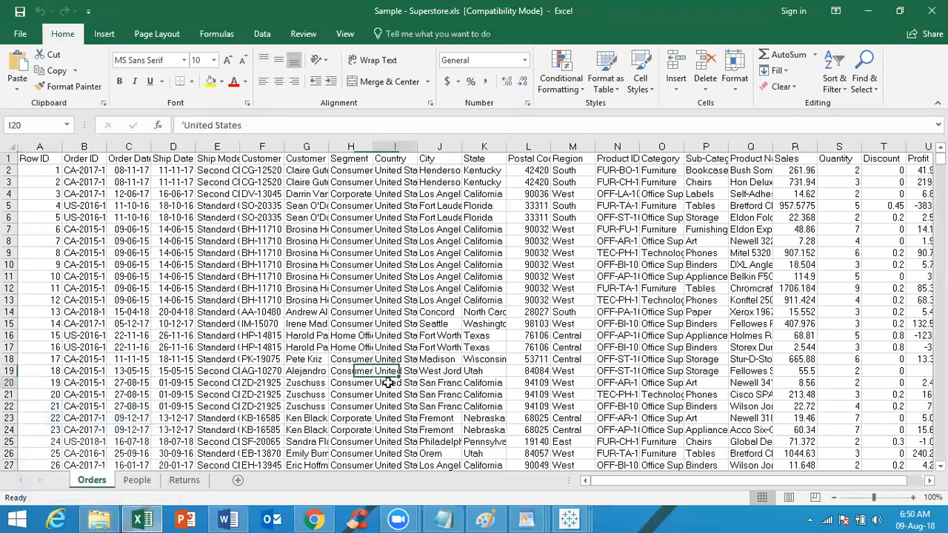
pyautogui.click(250, 145)
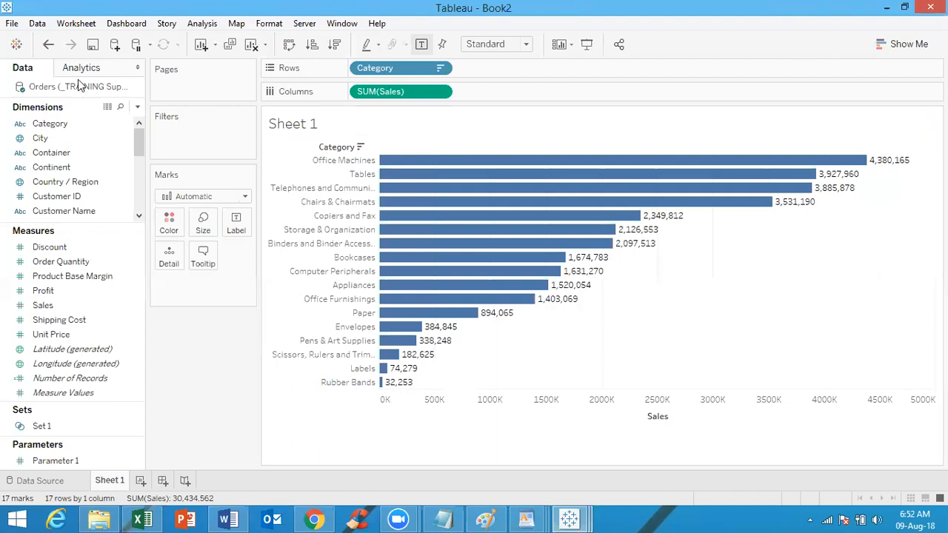
# Save the workbook to the Desktop as Book2.twbx in the Tableau Packaged Workbook (*.twbx) format
pyautogui.click(12, 24)
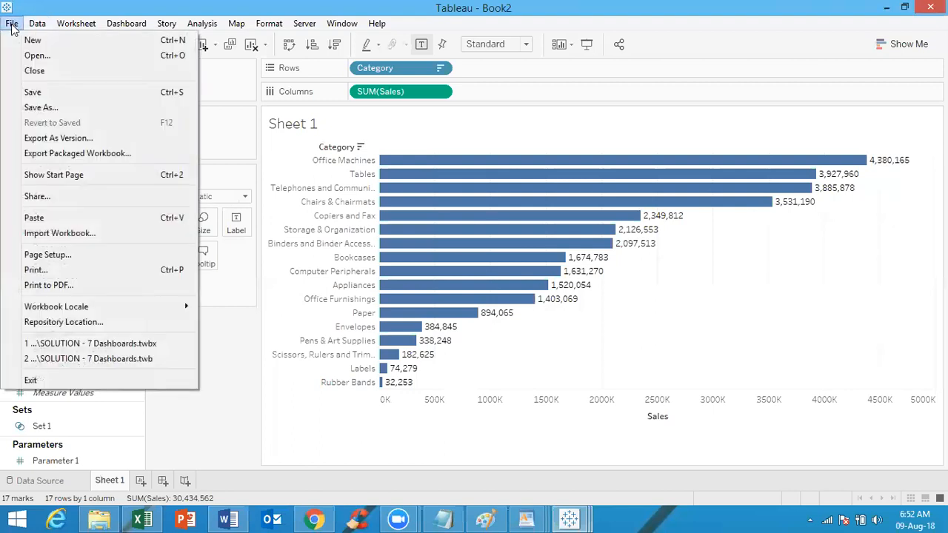
pyautogui.click(34, 107)
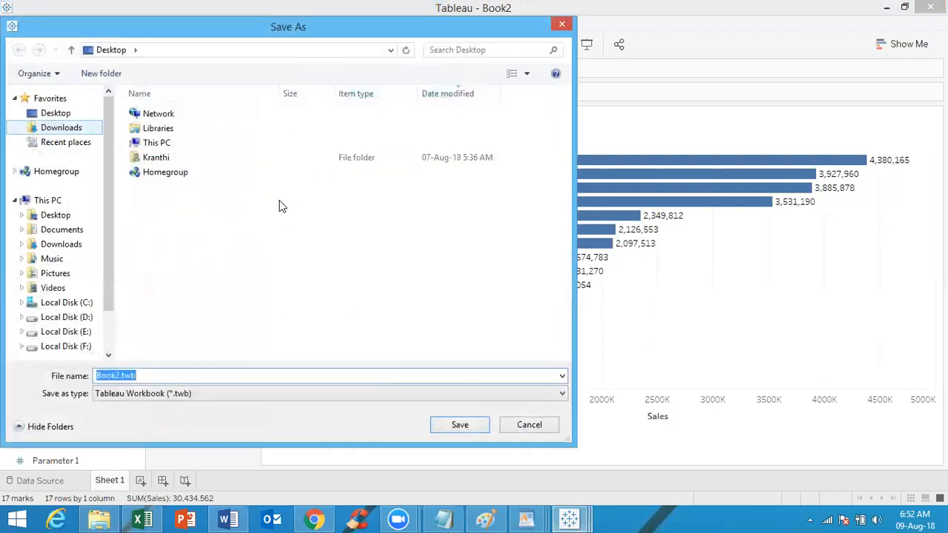
pyautogui.click(194, 397)
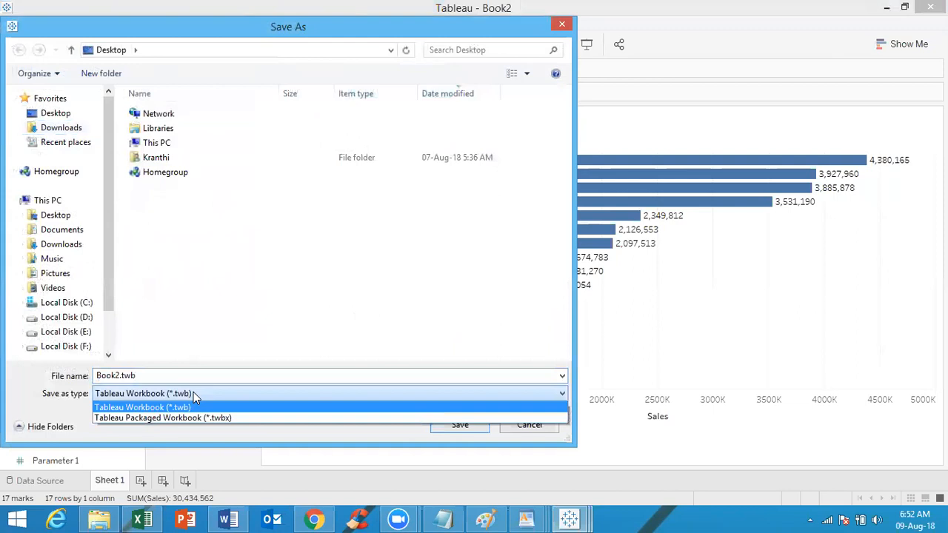
pyautogui.click(277, 354)
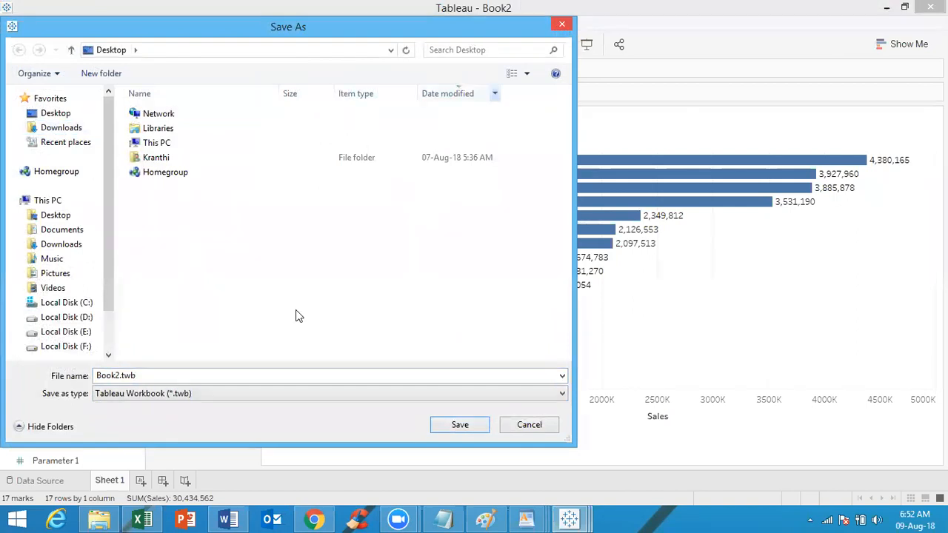
pyautogui.click(208, 395)
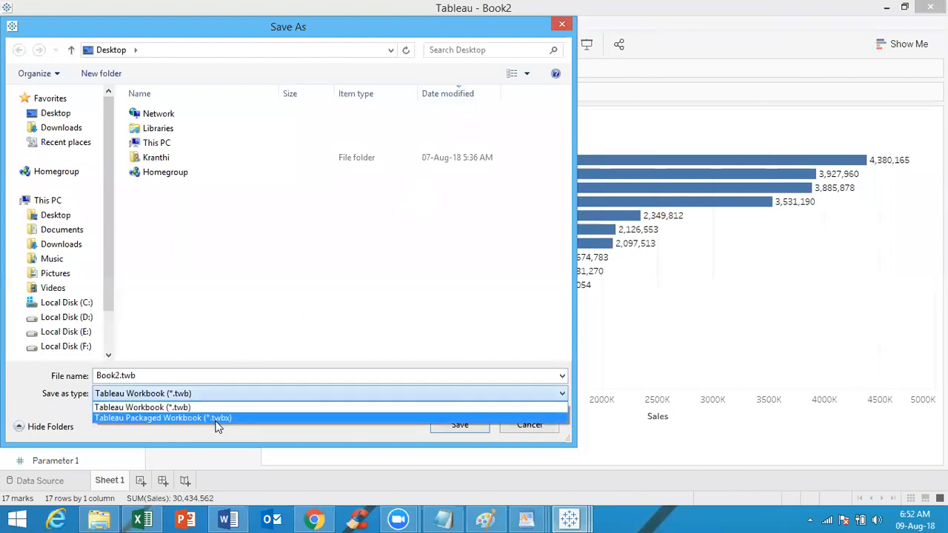
pyautogui.click(215, 422)
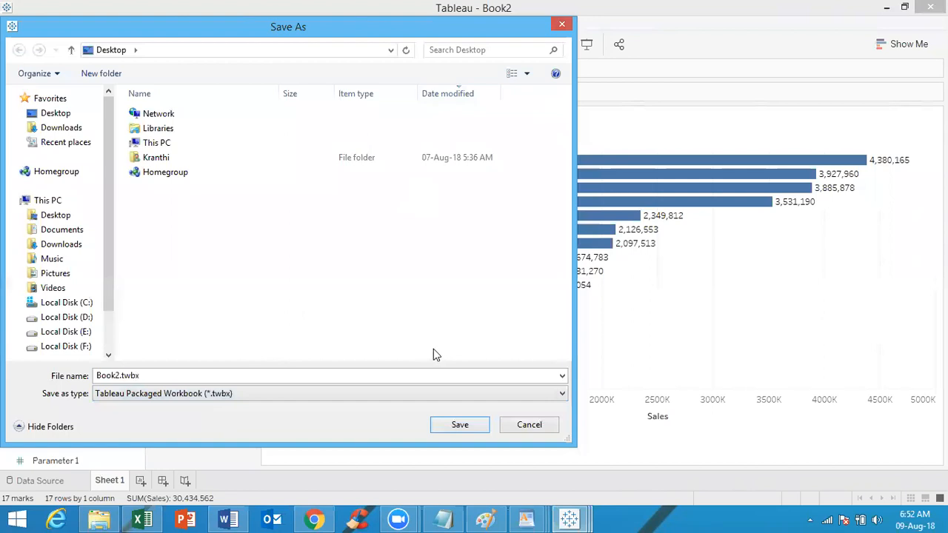
pyautogui.click(464, 424)
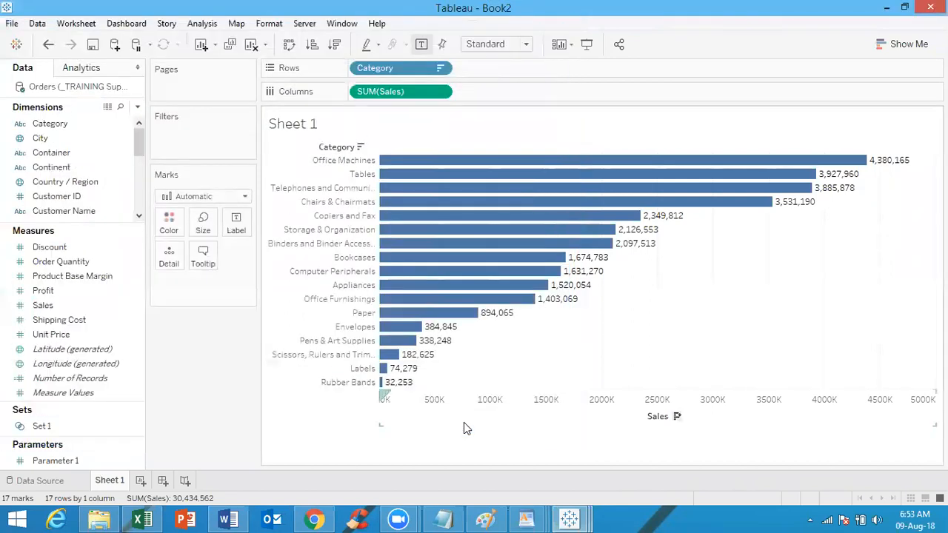
# Minimize the open windows to reach the desktop, open the packaged workbook Book2.twbx from there and close it
pyautogui.click(889, 8)
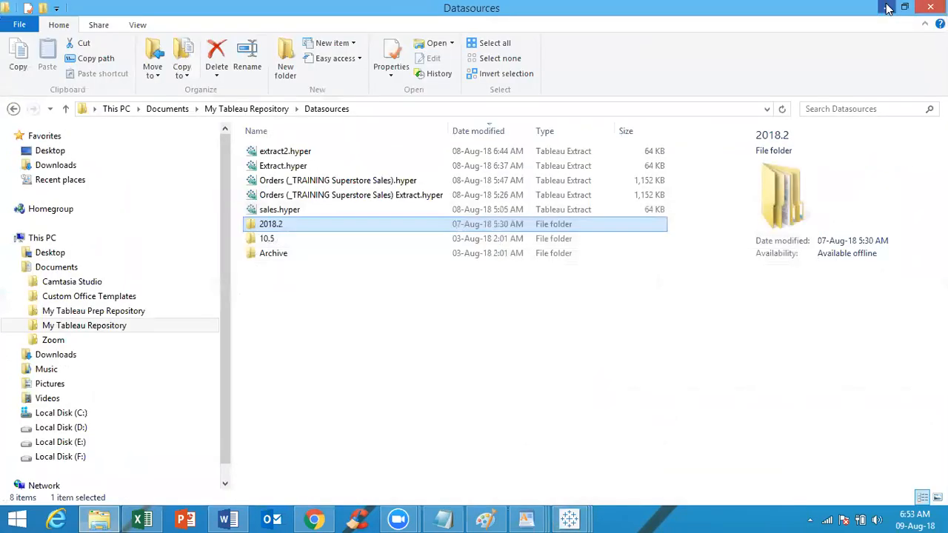
pyautogui.click(889, 8)
pyautogui.click(889, 7)
pyautogui.click(889, 7)
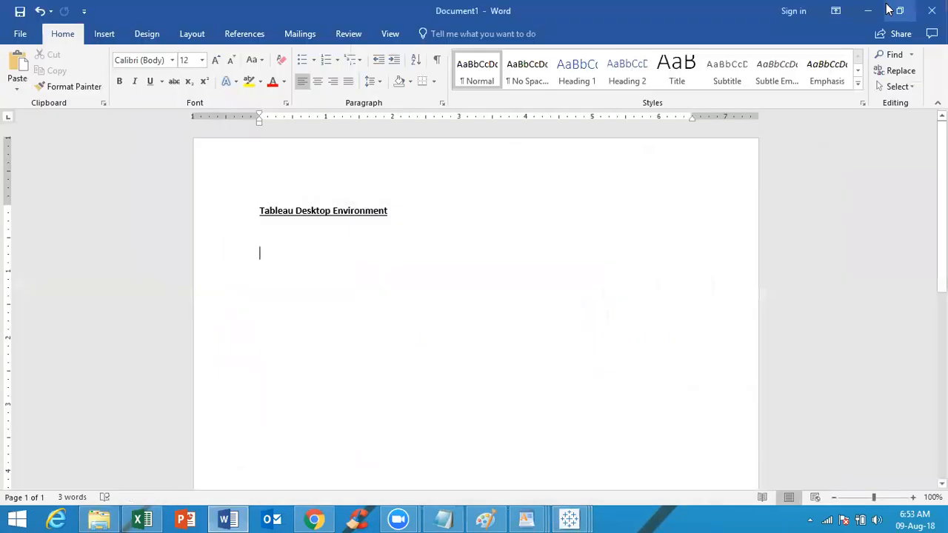
pyautogui.click(869, 11)
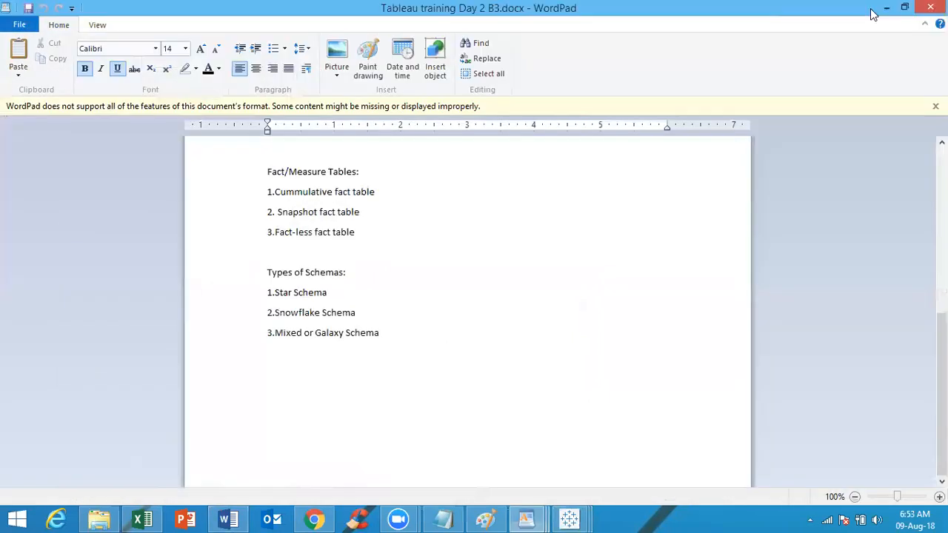
pyautogui.click(872, 11)
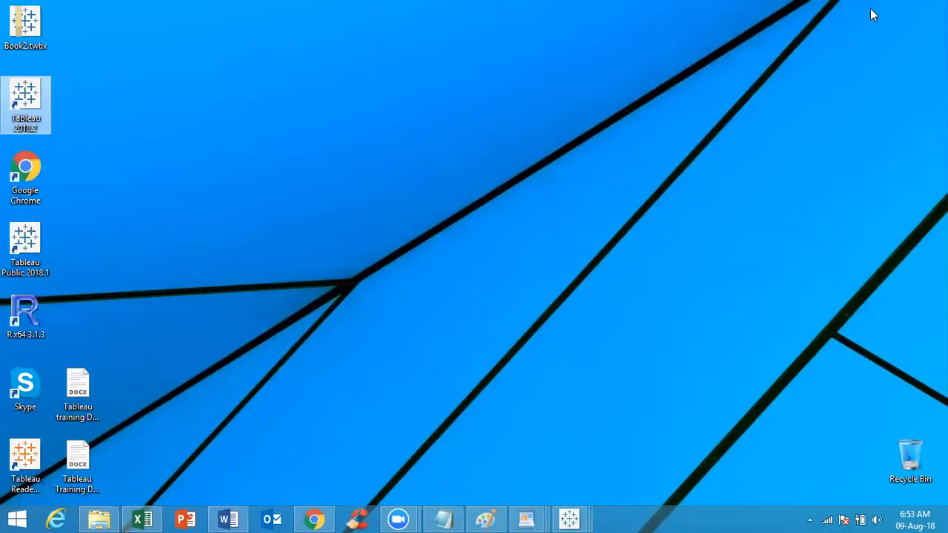
pyautogui.rightClick(28, 21)
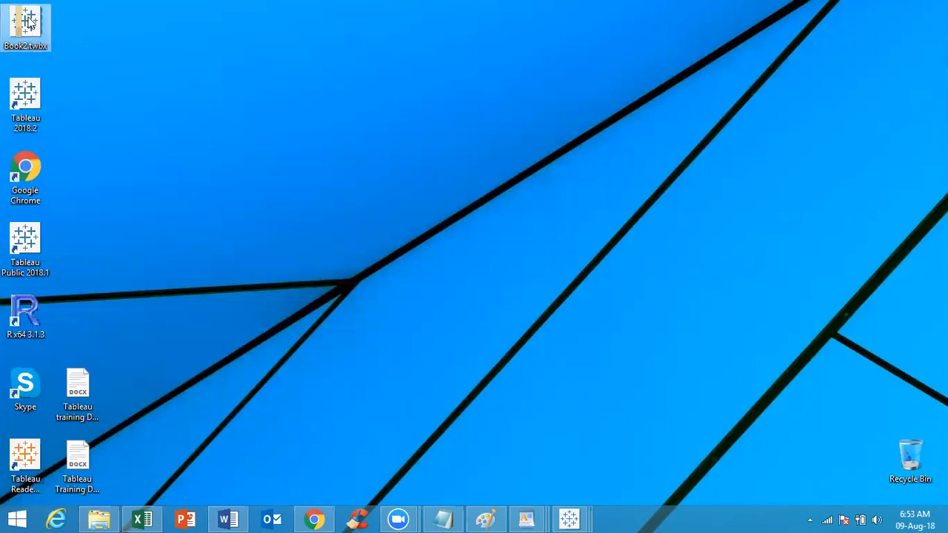
pyautogui.click(58, 29)
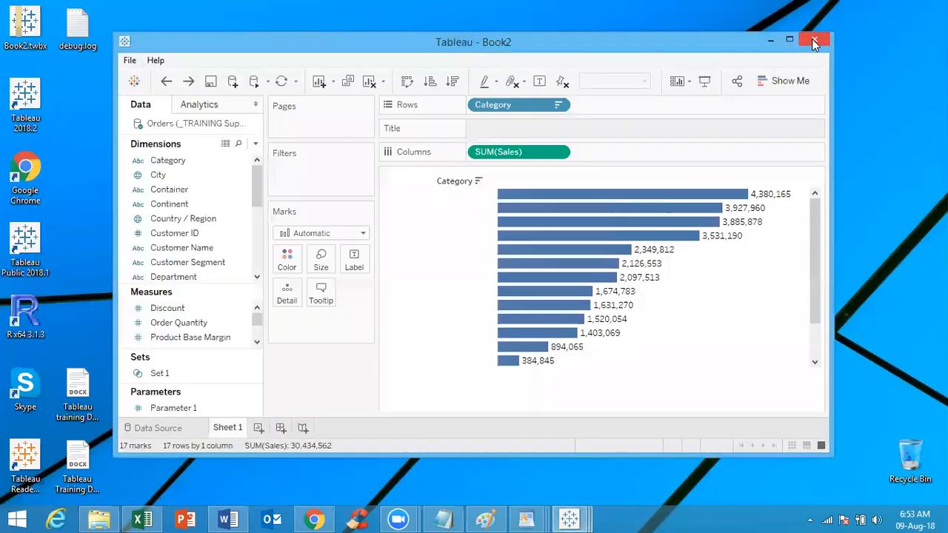
pyautogui.click(814, 39)
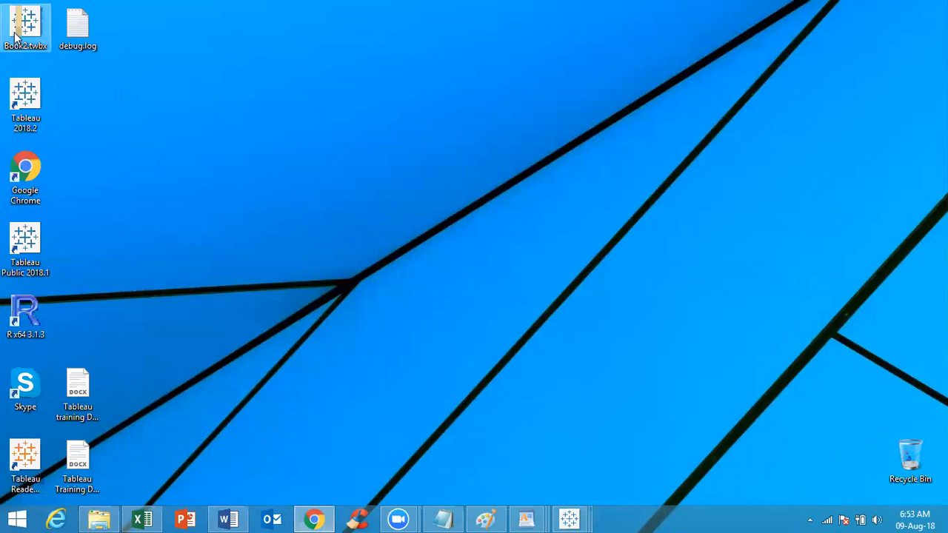
# Unpackage Book2.twbx on the desktop, then inspect the Book2.twb Files folder down to Data > Data and close it
pyautogui.rightClick(15, 37)
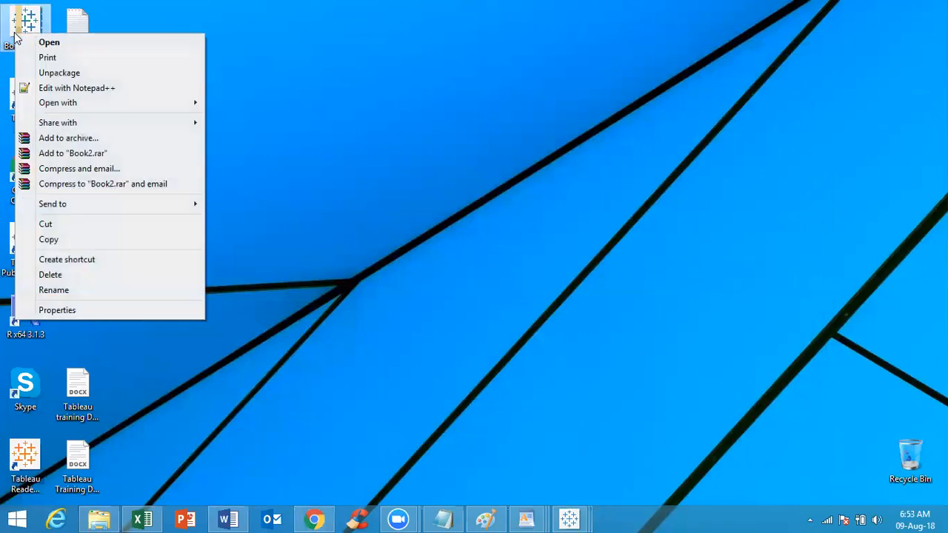
pyautogui.click(65, 72)
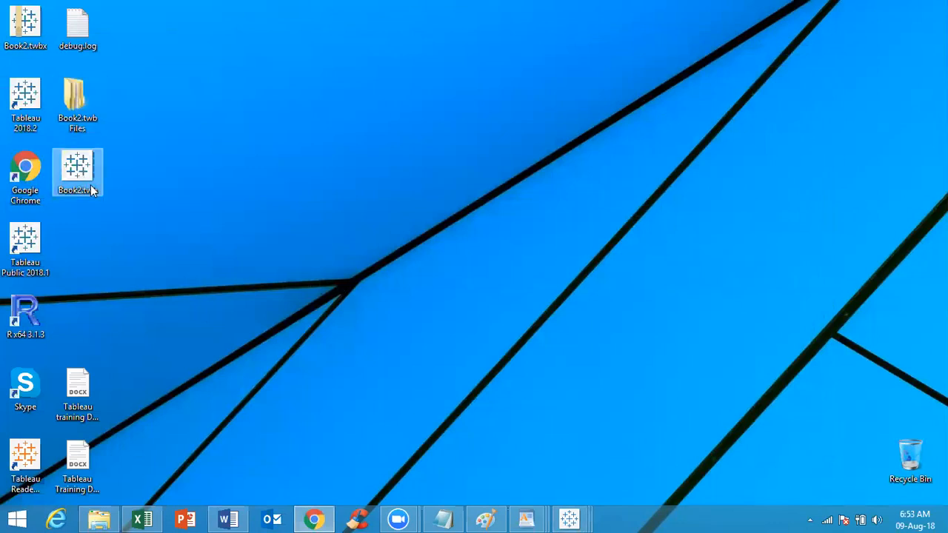
pyautogui.doubleClick(86, 110)
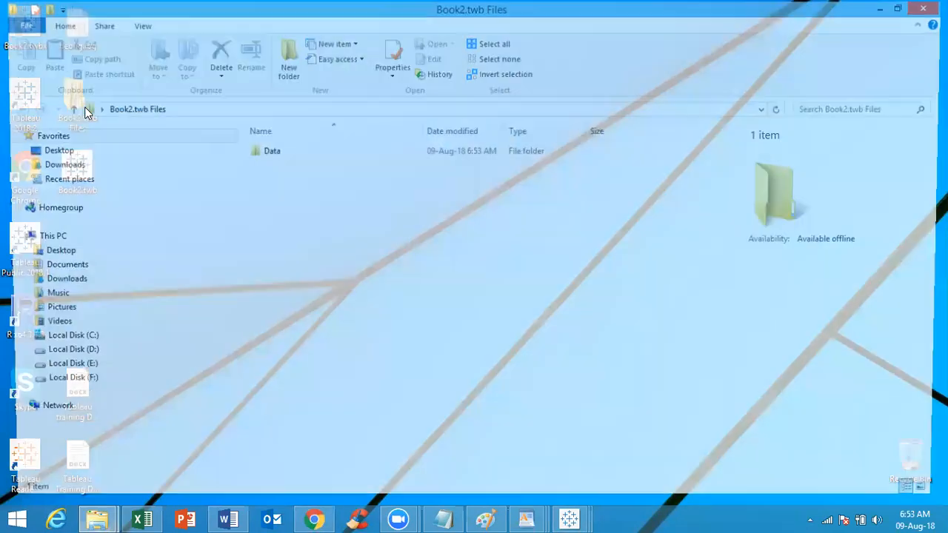
pyautogui.doubleClick(268, 153)
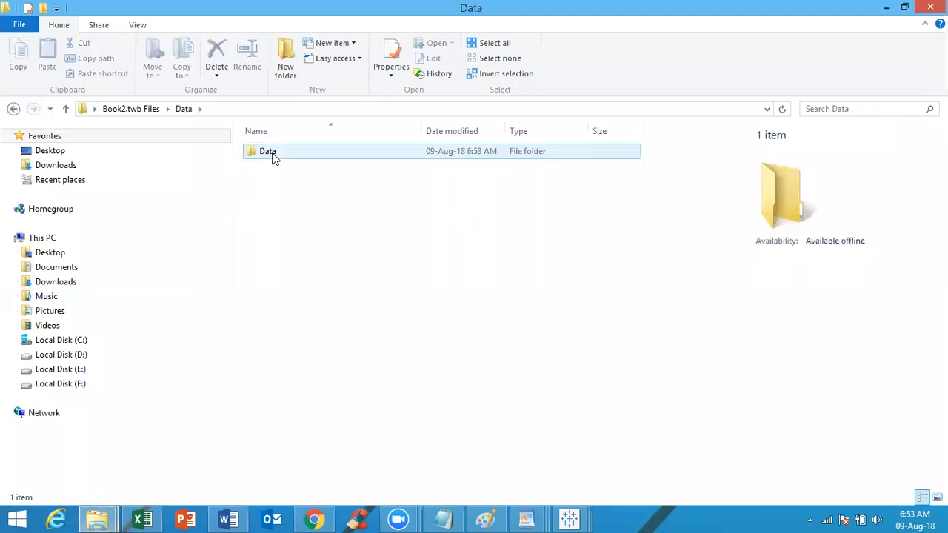
pyautogui.doubleClick(267, 152)
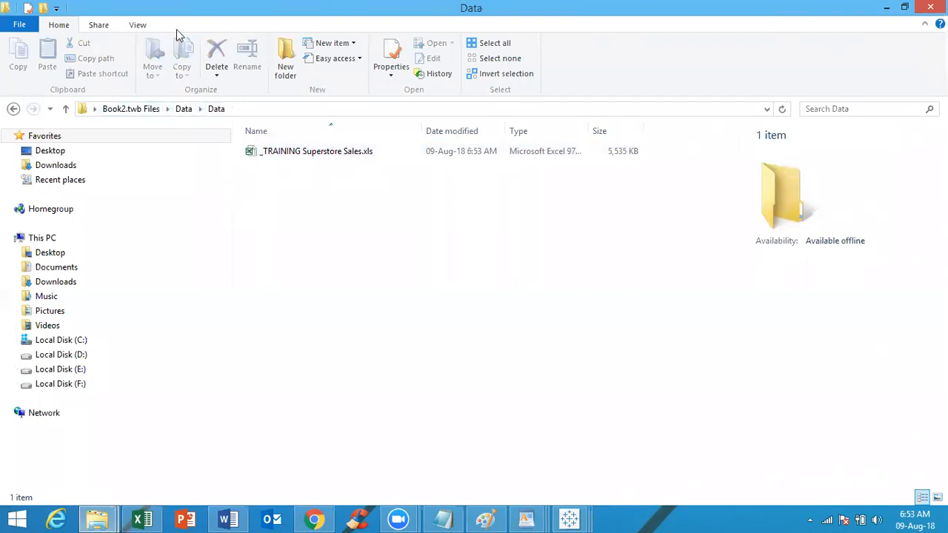
pyautogui.click(930, 8)
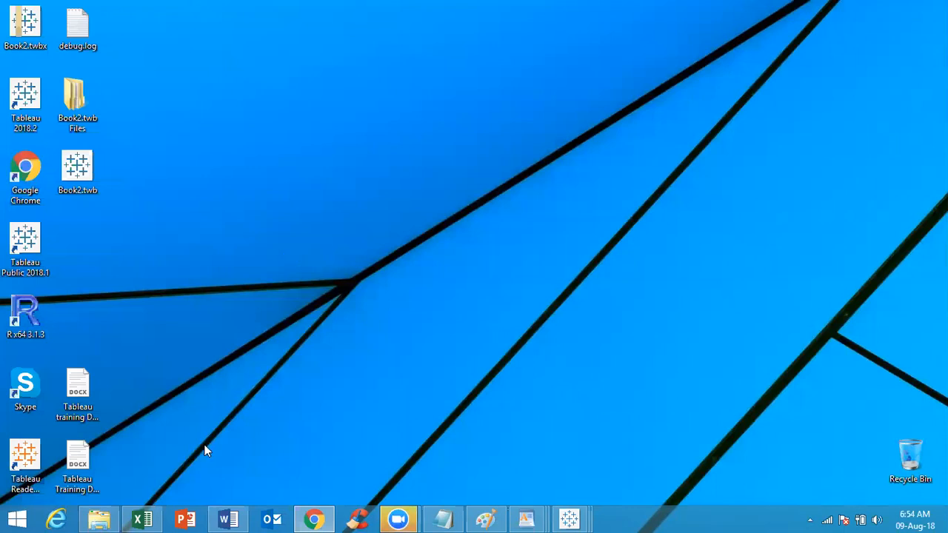
# Switch to the SOLUTION - 7 Dashboards workbook in Tableau, go from Summary Dashboard to its Sales by Location sheet and return
pyautogui.moveTo(569, 520)
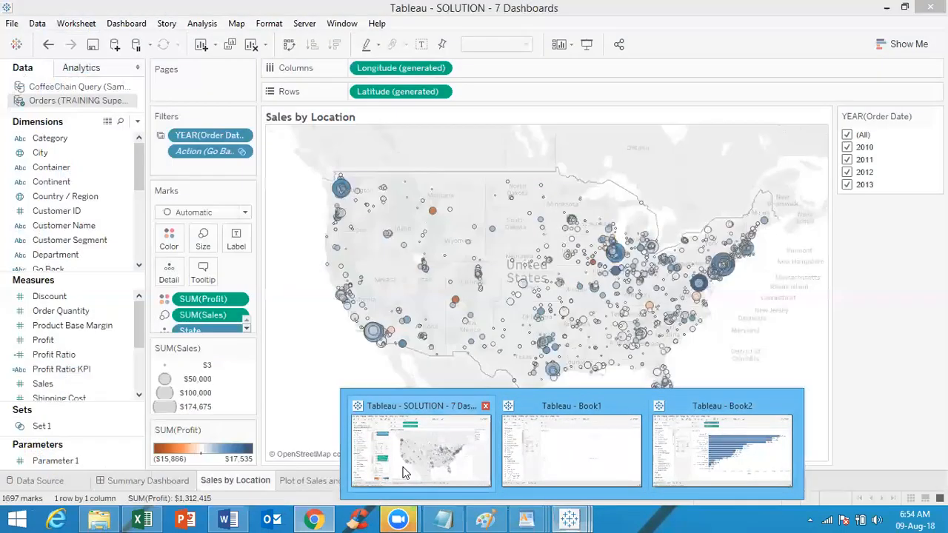
pyautogui.click(407, 473)
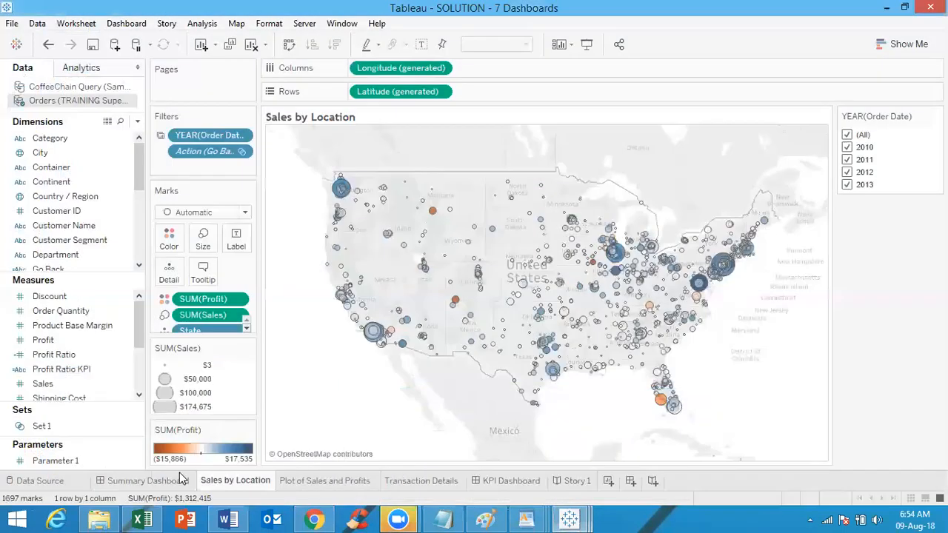
pyautogui.click(169, 481)
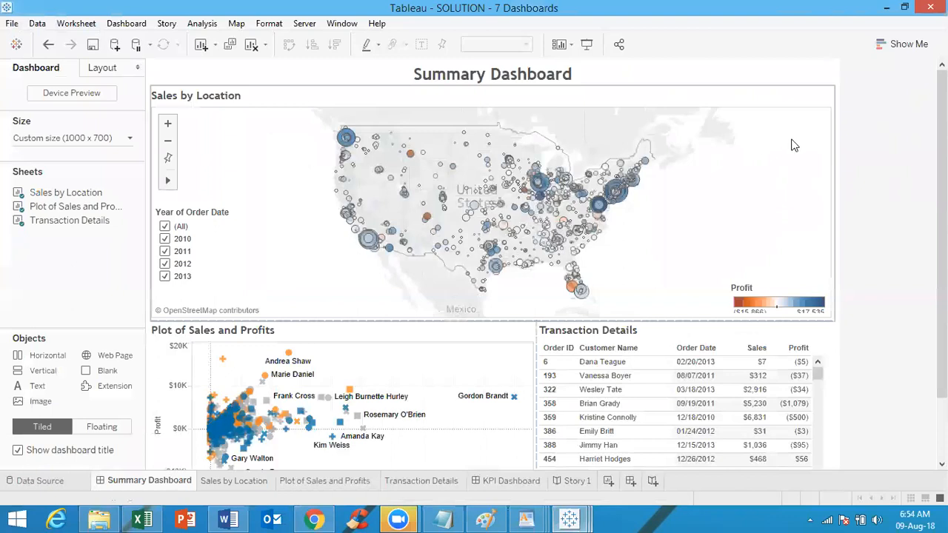
pyautogui.click(828, 98)
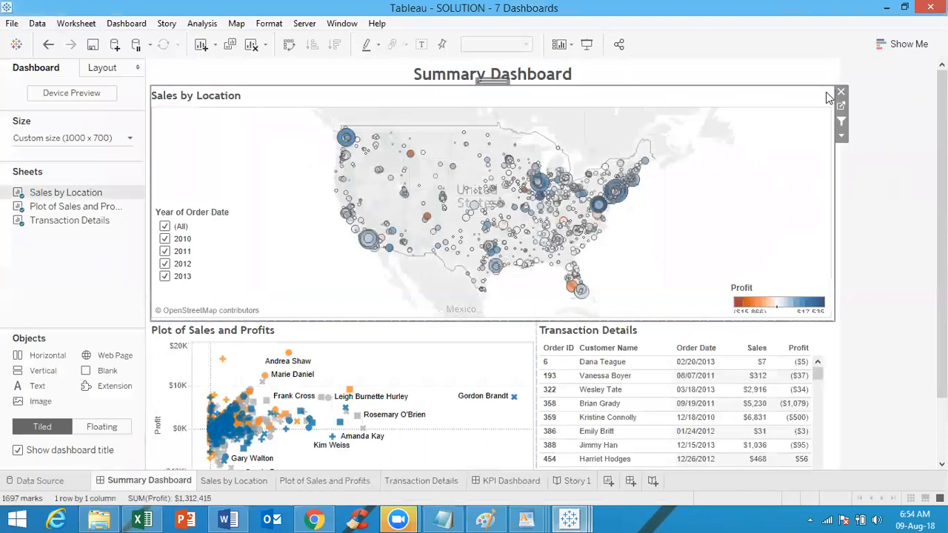
pyautogui.click(842, 106)
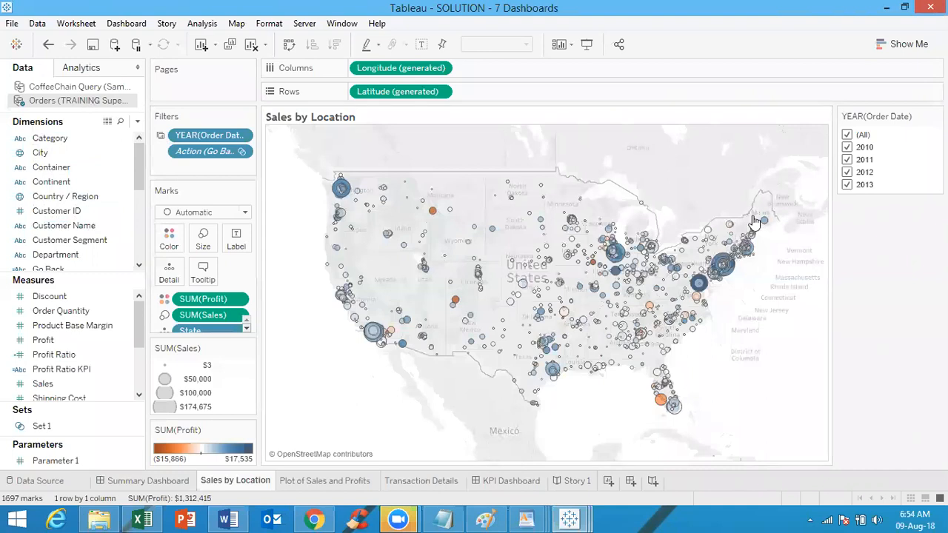
pyautogui.click(182, 481)
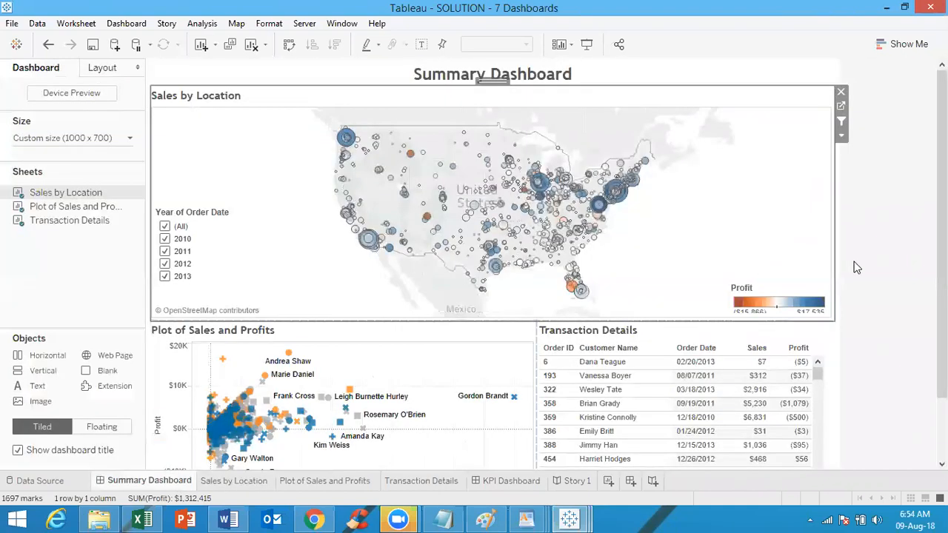
# Go from the dashboard's map view to its source worksheet again and look at the Show Me chart types
pyautogui.click(871, 299)
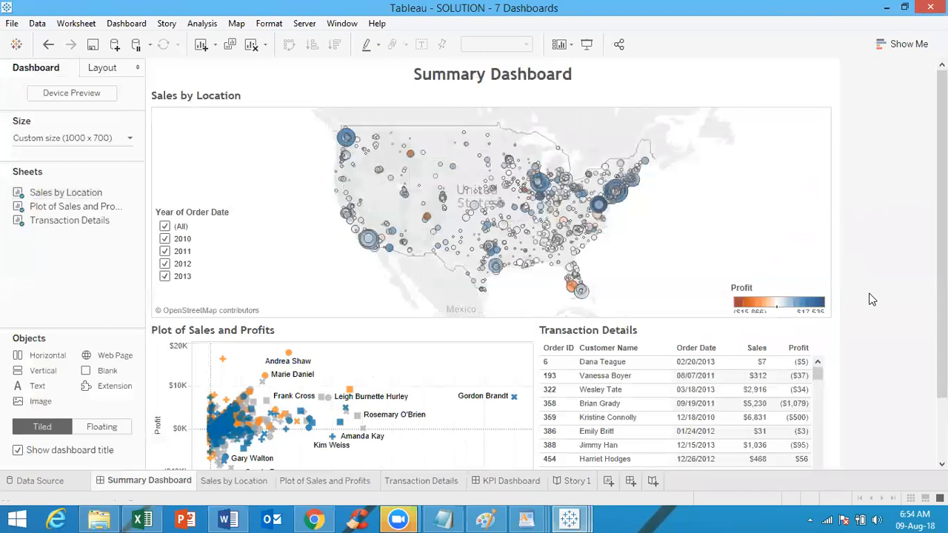
pyautogui.click(818, 199)
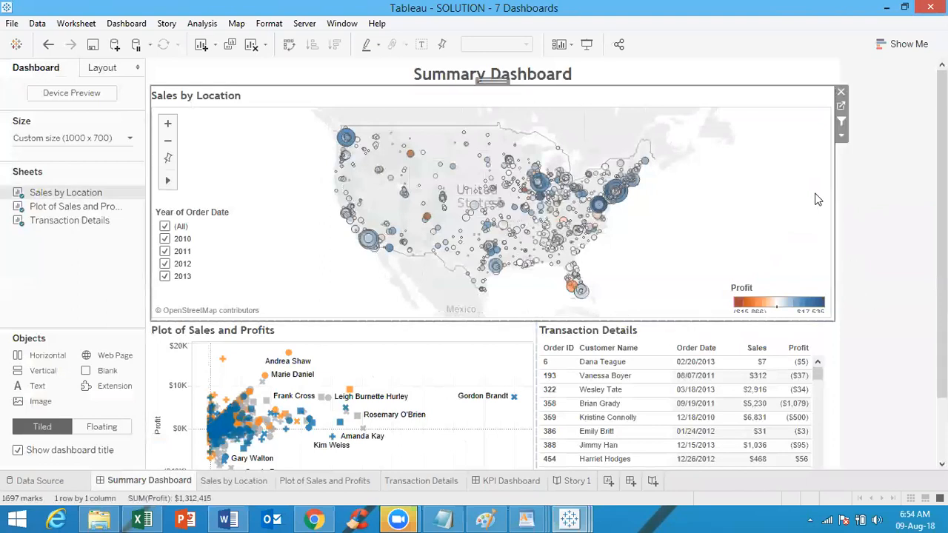
pyautogui.click(842, 108)
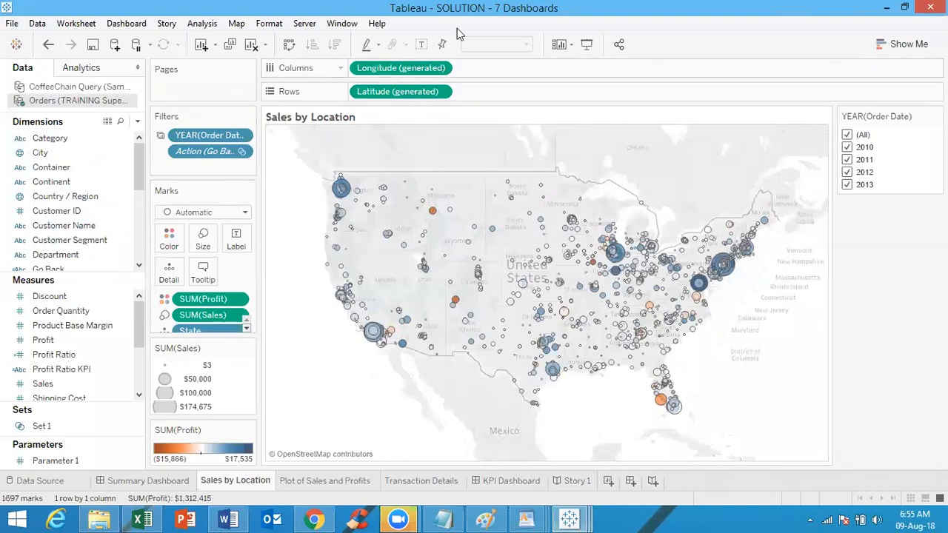
pyautogui.click(908, 44)
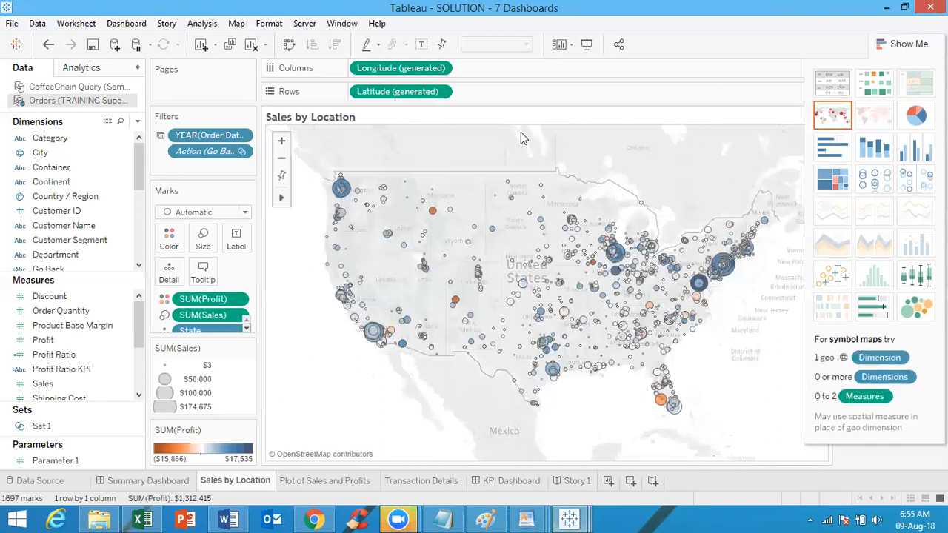
pyautogui.click(898, 43)
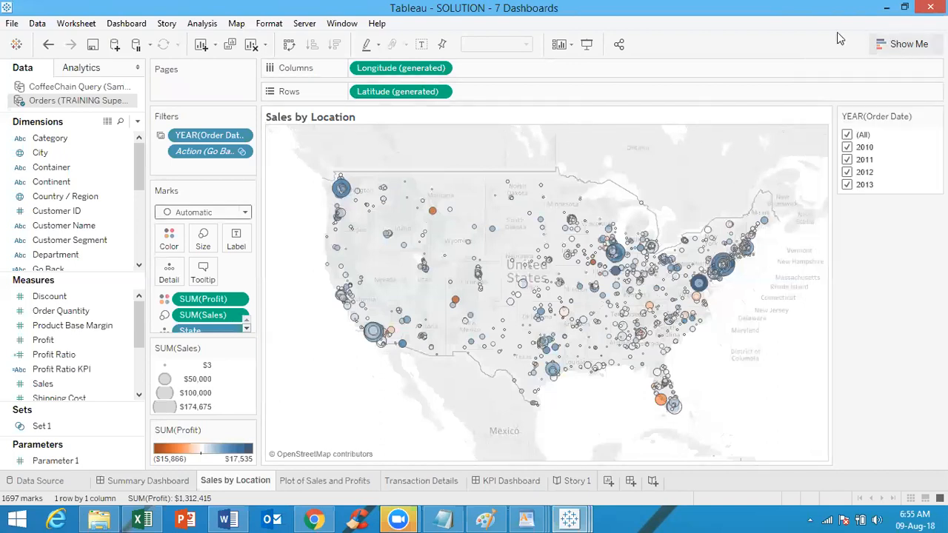
# Pause auto updates and look through the available options for the Orders (TRAINING Superstore Sales.xls) data source
pyautogui.click(136, 46)
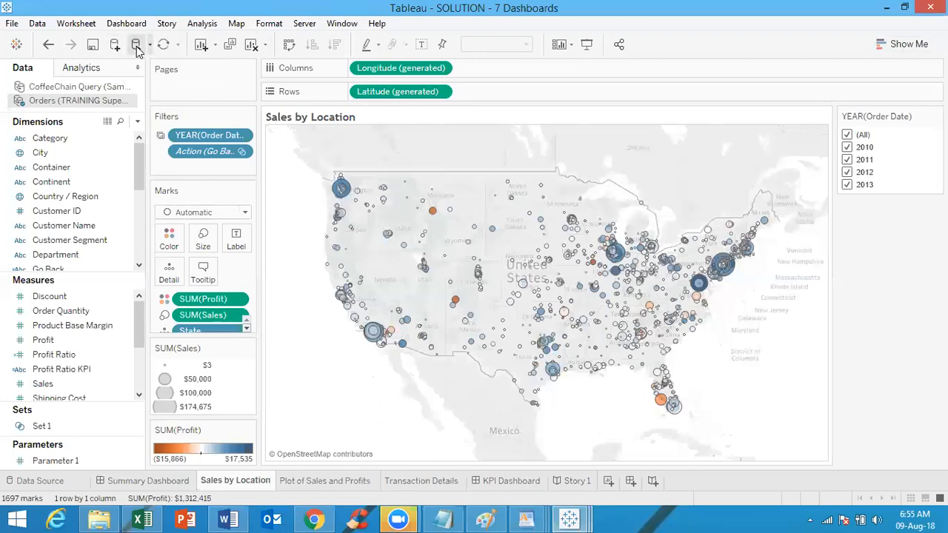
pyautogui.rightClick(110, 104)
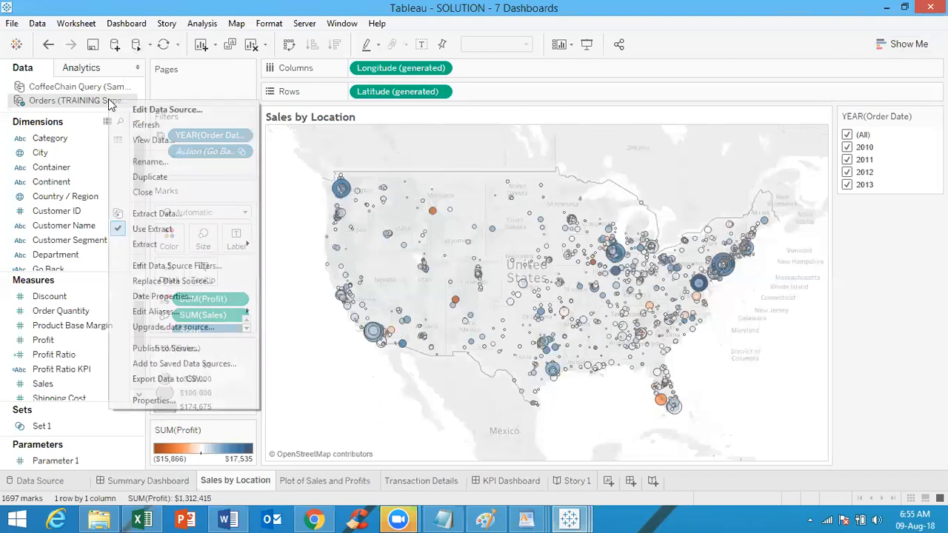
pyautogui.moveTo(155, 250)
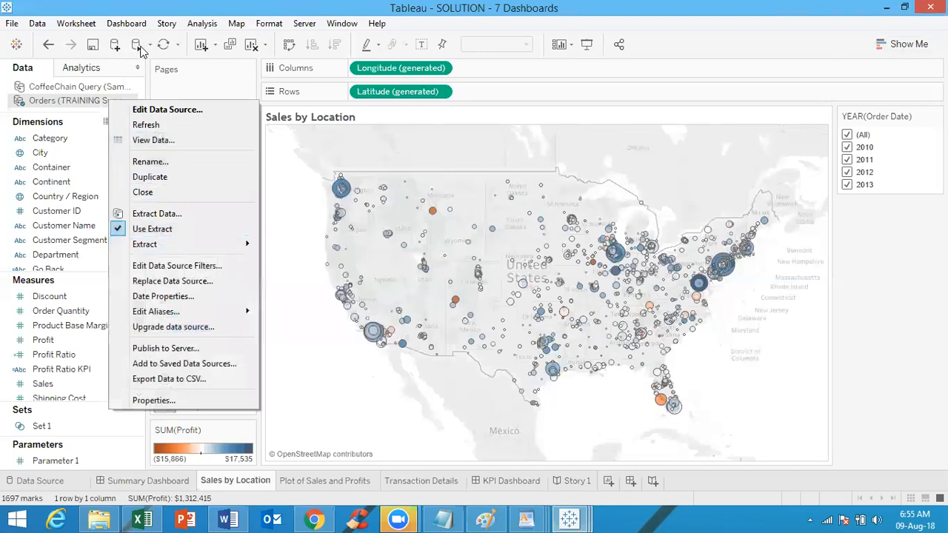
pyautogui.click(74, 104)
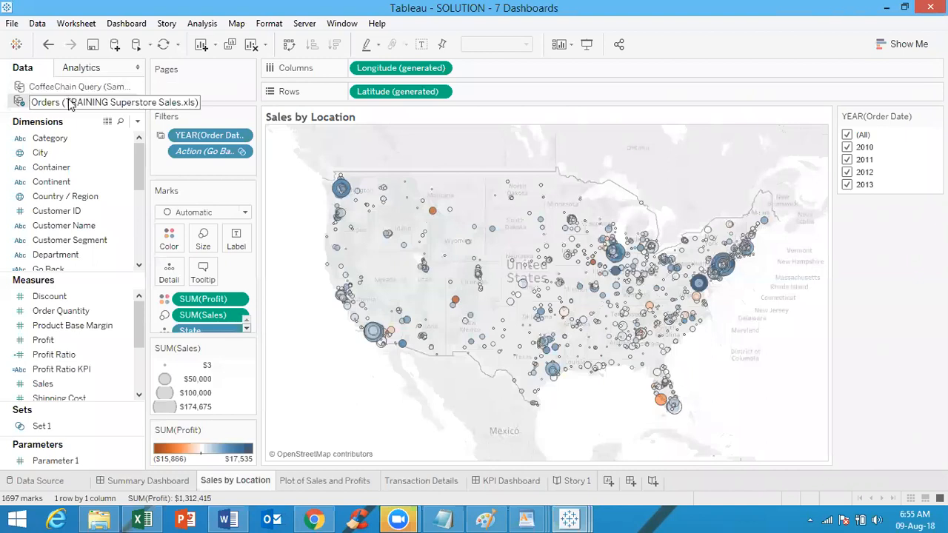
# Resume auto updates, then switch to Word to look at the Tableau Desktop Environment heading and return to Tableau
pyautogui.click(136, 49)
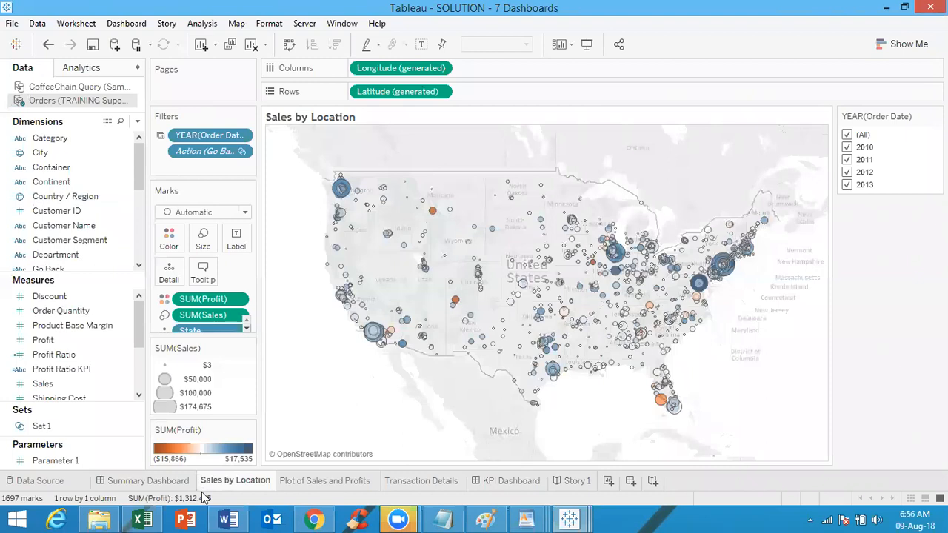
pyautogui.click(230, 519)
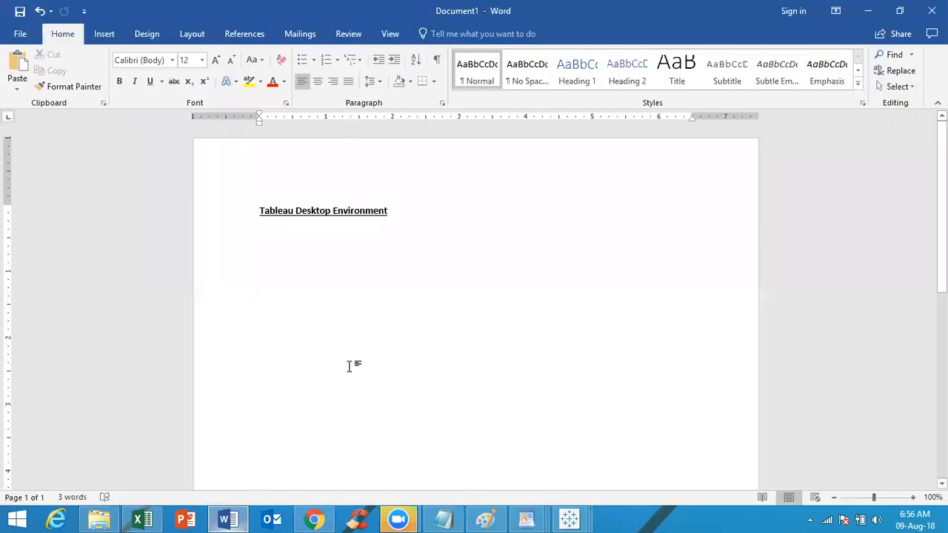
pyautogui.moveTo(370, 208); pyautogui.dragTo(243, 212)
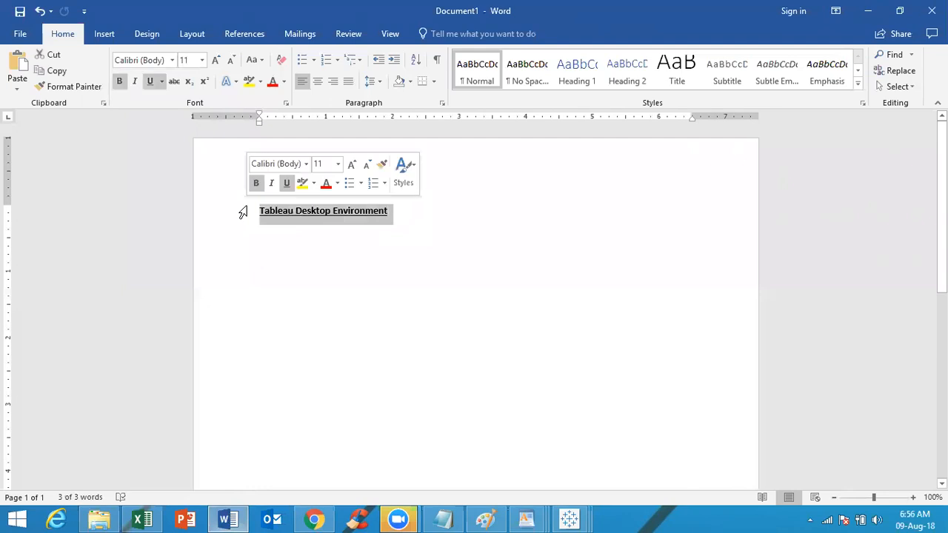
pyautogui.click(370, 251)
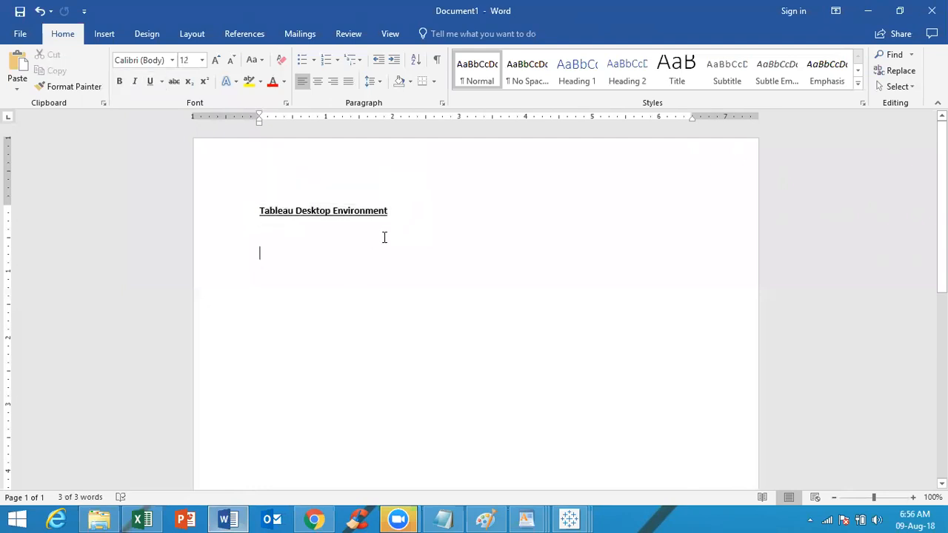
pyautogui.click(868, 9)
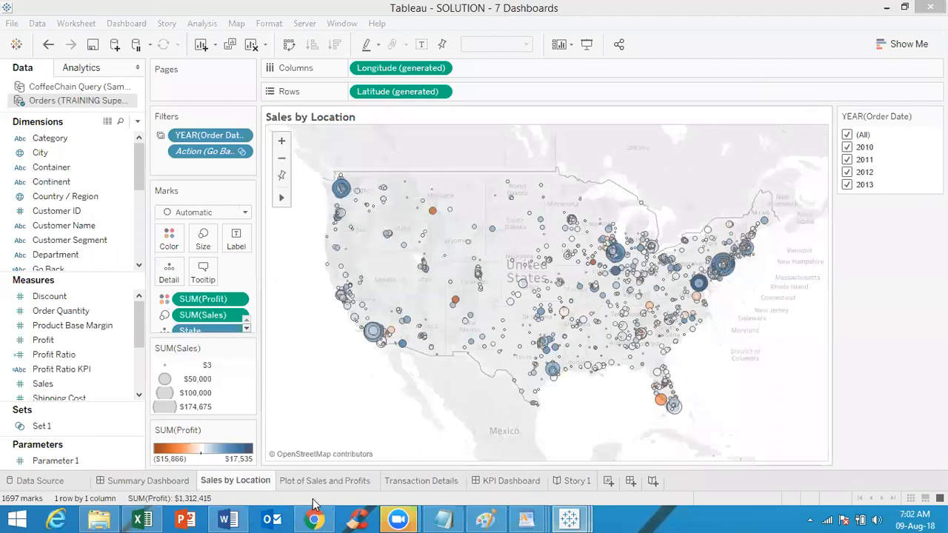
# Switch to Word and add the line "Building Basic Visualizations in Tableau" below the Tableau Desktop Environment heading
pyautogui.click(229, 518)
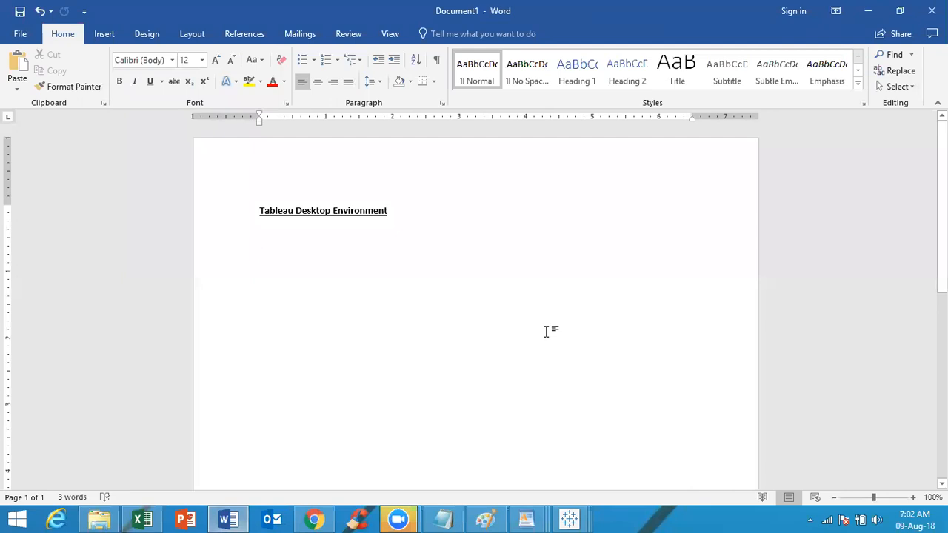
pyautogui.write('Buil')
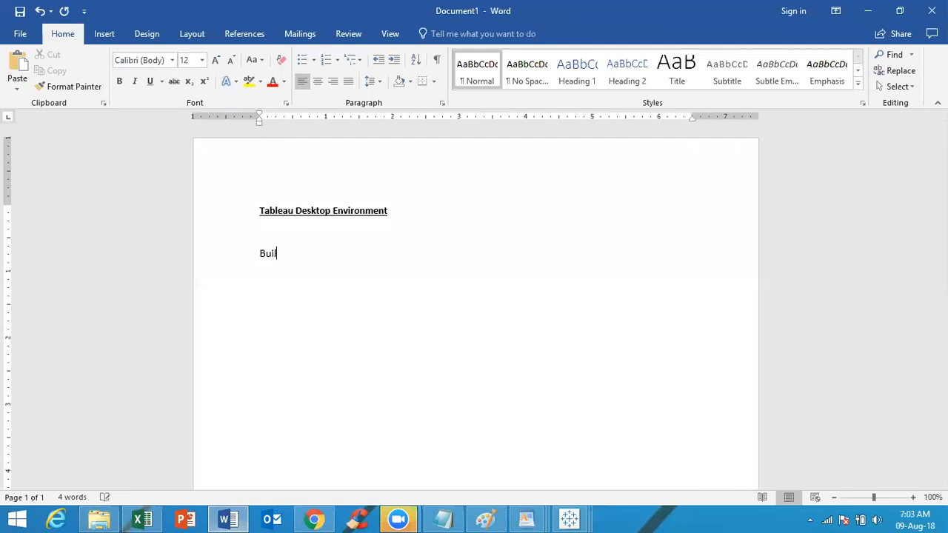
pyautogui.write('ding Basic Visualizat')
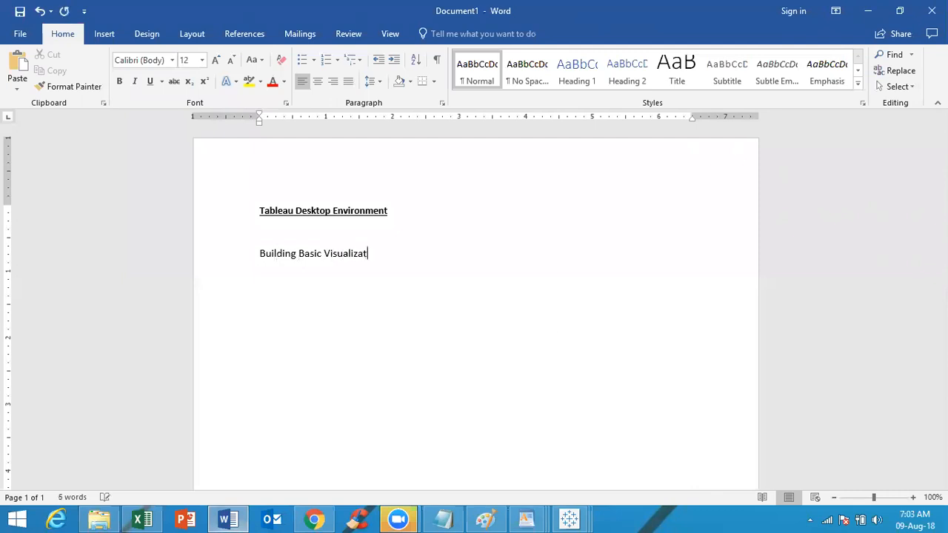
pyautogui.write('ions in Tableau')
pyautogui.hotkey('ctrl', 'a')
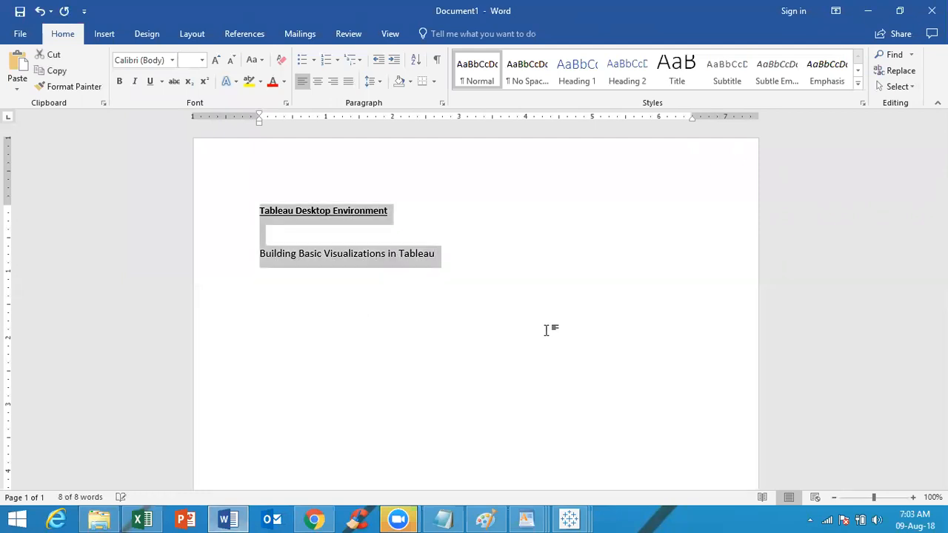
pyautogui.click(442, 255)
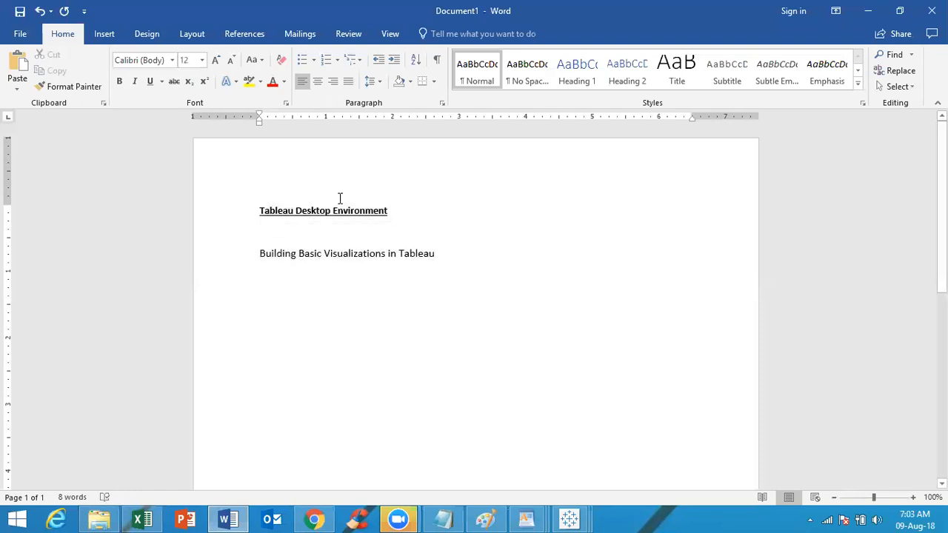
# Copy the Tableau Desktop Environment heading's formatting onto the Building Basic Visualizations in Tableau line, then return to Tableau
pyautogui.moveTo(297, 212); pyautogui.dragTo(307, 212)
pyautogui.click(69, 86)
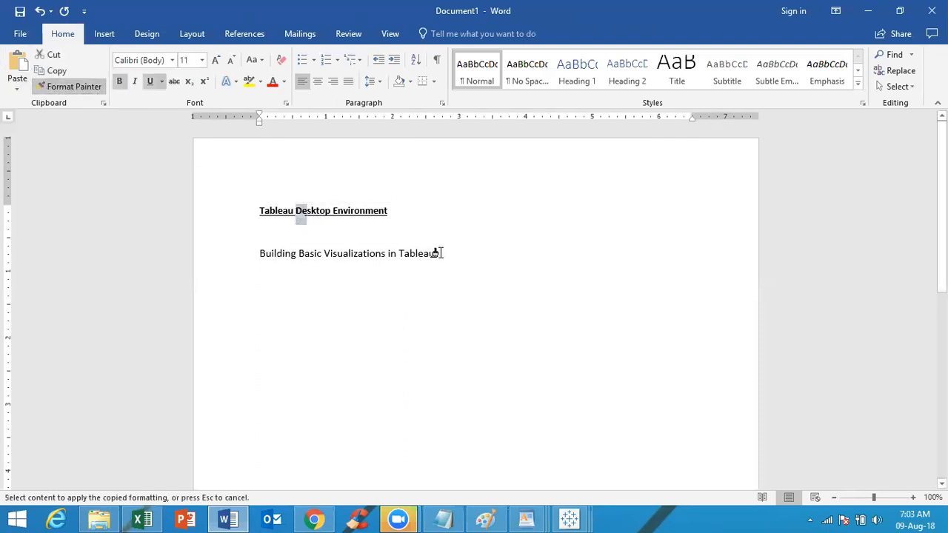
pyautogui.click(252, 256)
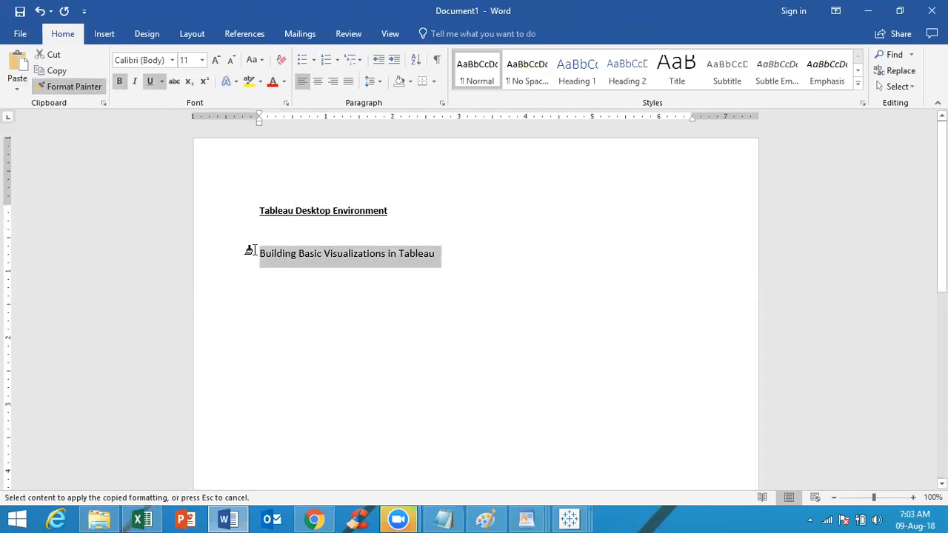
pyautogui.click(622, 239)
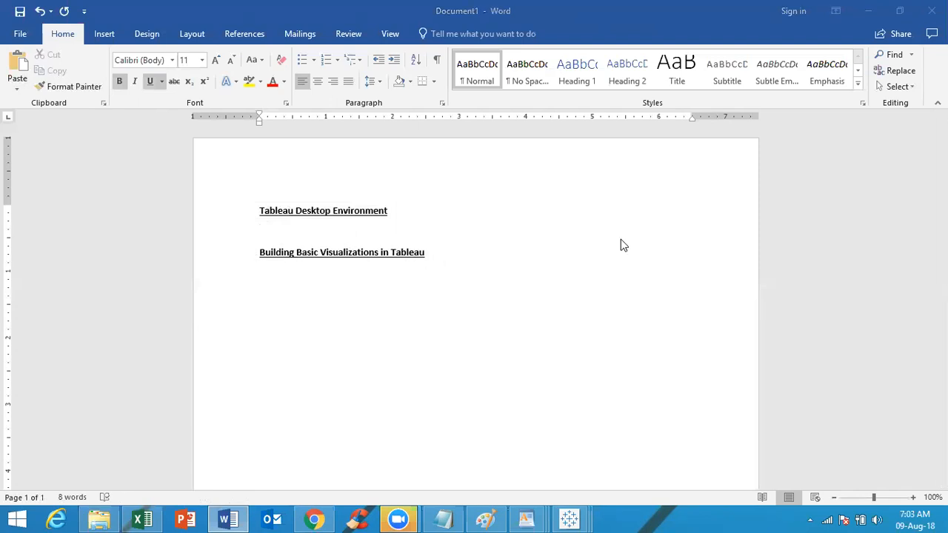
pyautogui.click(872, 12)
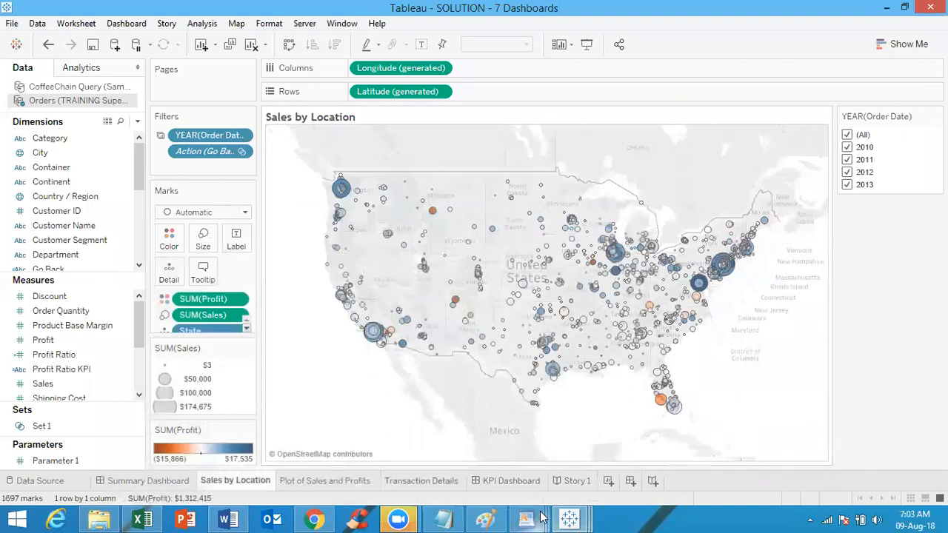
# Close the Book1 workbook without saving its changes, then close the Book2 workbook
pyautogui.moveTo(569, 519)
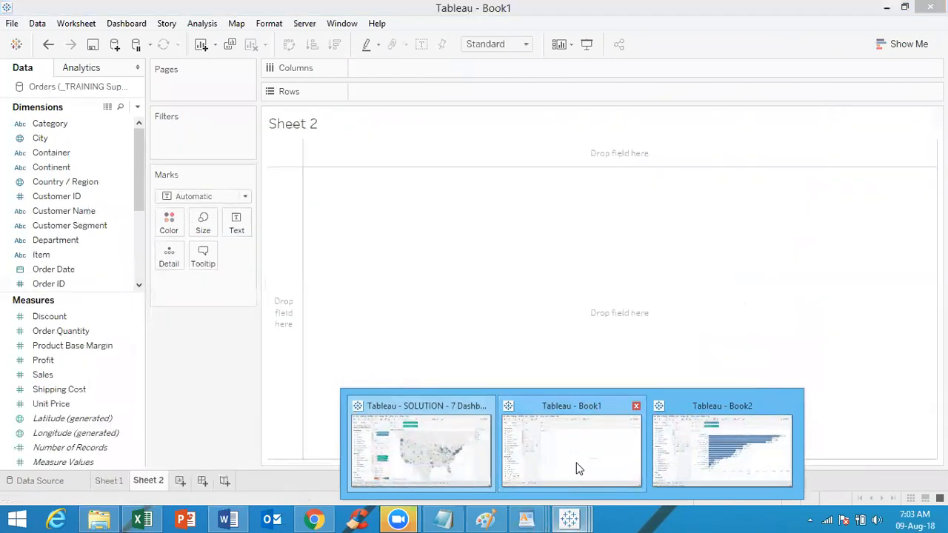
pyautogui.click(580, 468)
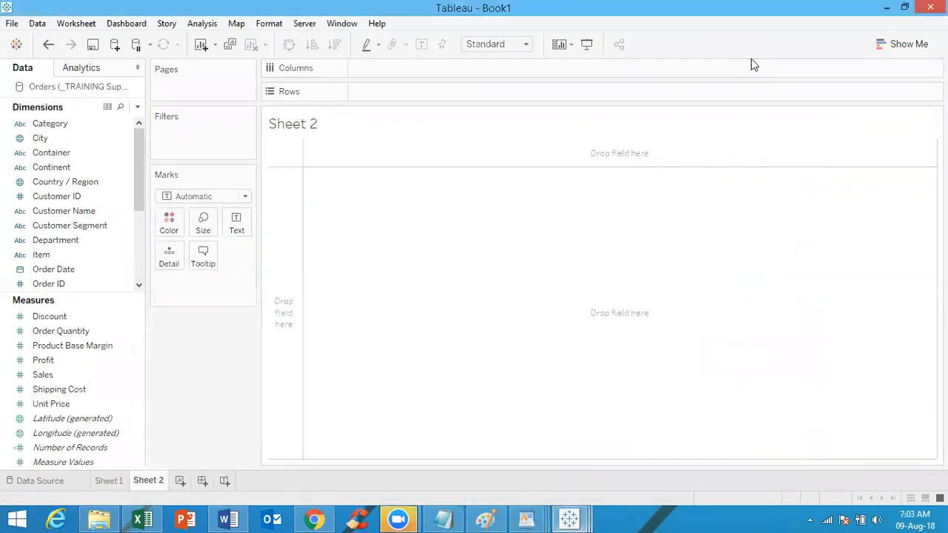
pyautogui.click(931, 6)
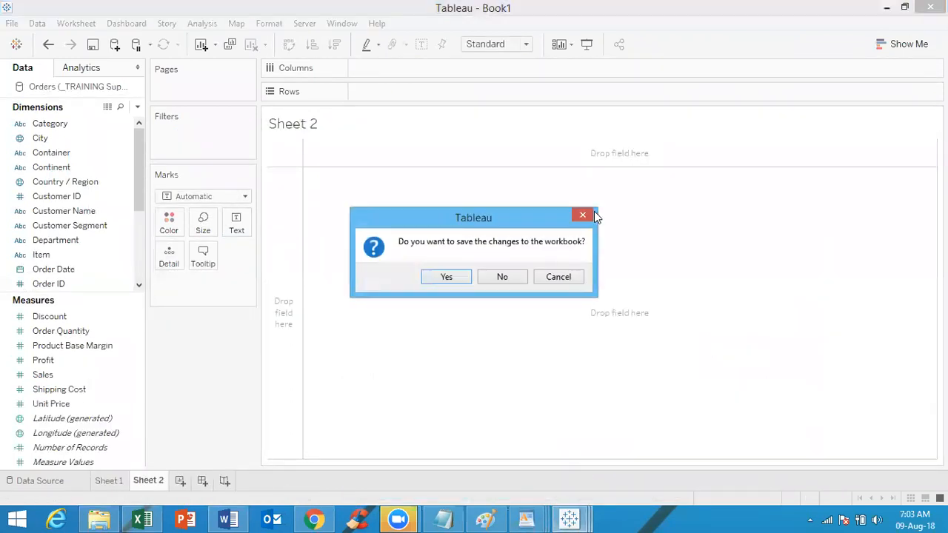
pyautogui.click(504, 277)
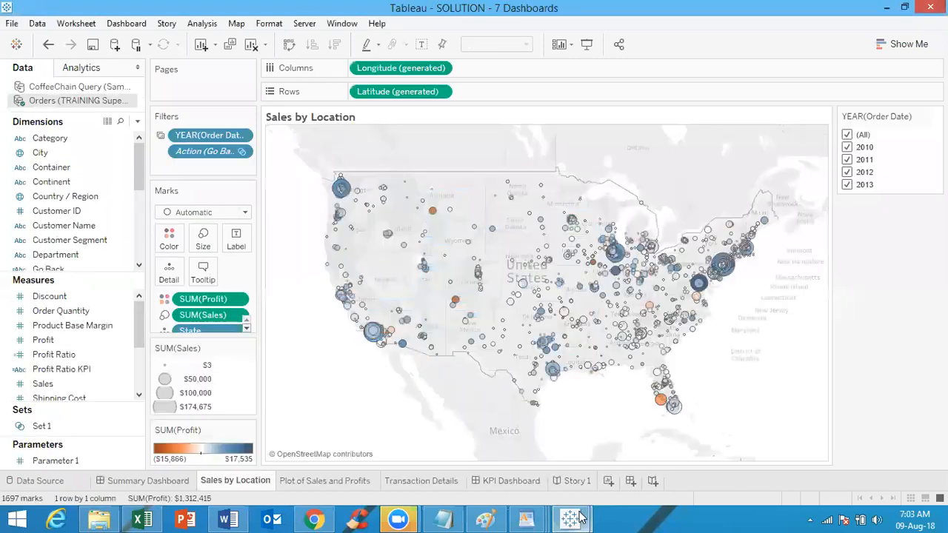
pyautogui.moveTo(572, 518)
pyautogui.click(650, 431)
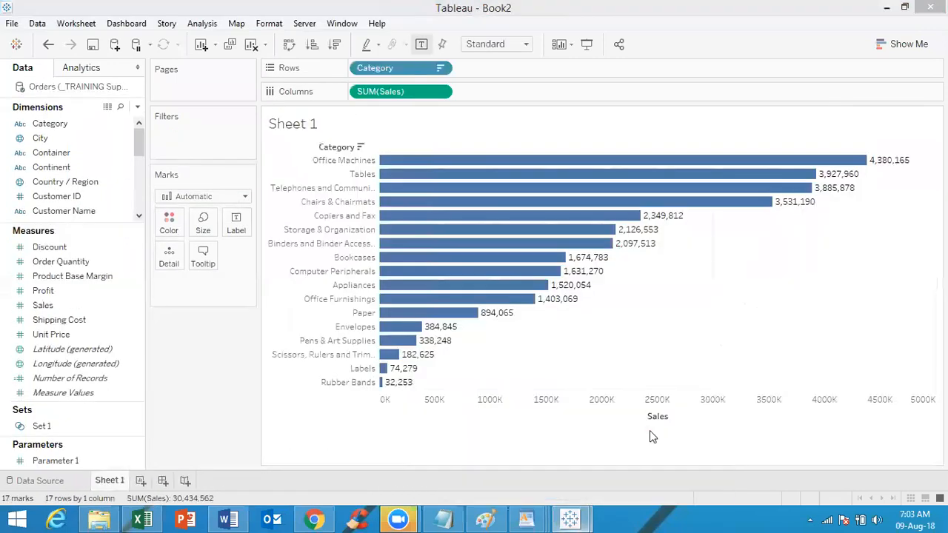
pyautogui.click(930, 7)
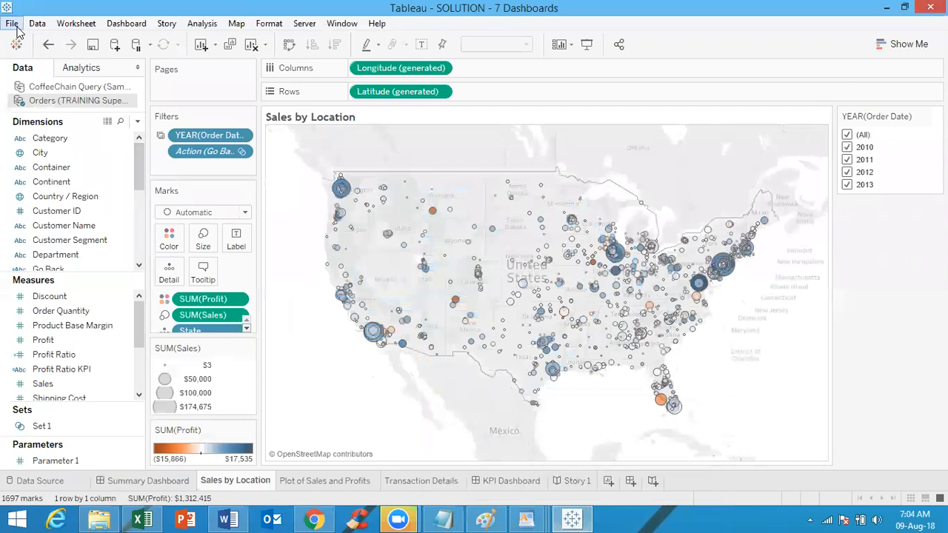
# Create a new workbook, dismiss the file recovery list, and maximize the new workbook's window
pyautogui.click(13, 24)
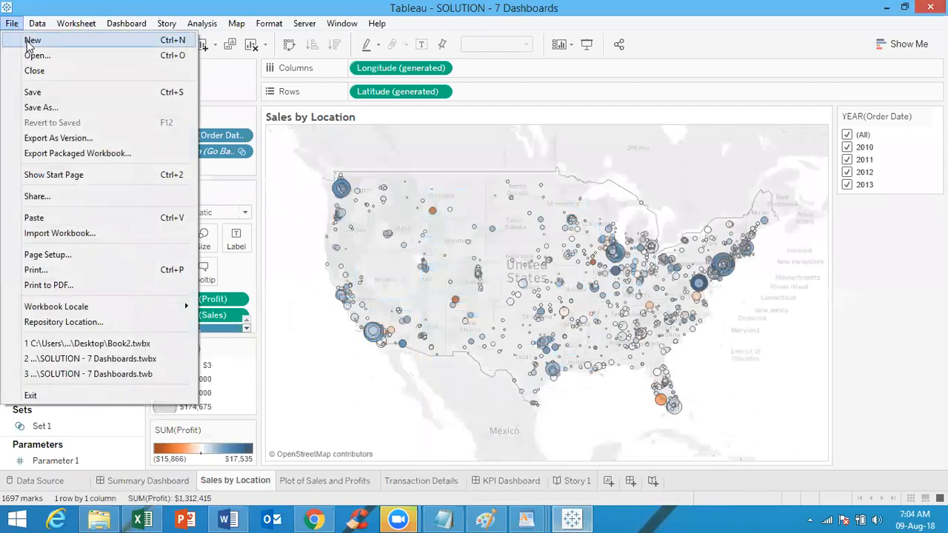
pyautogui.click(28, 41)
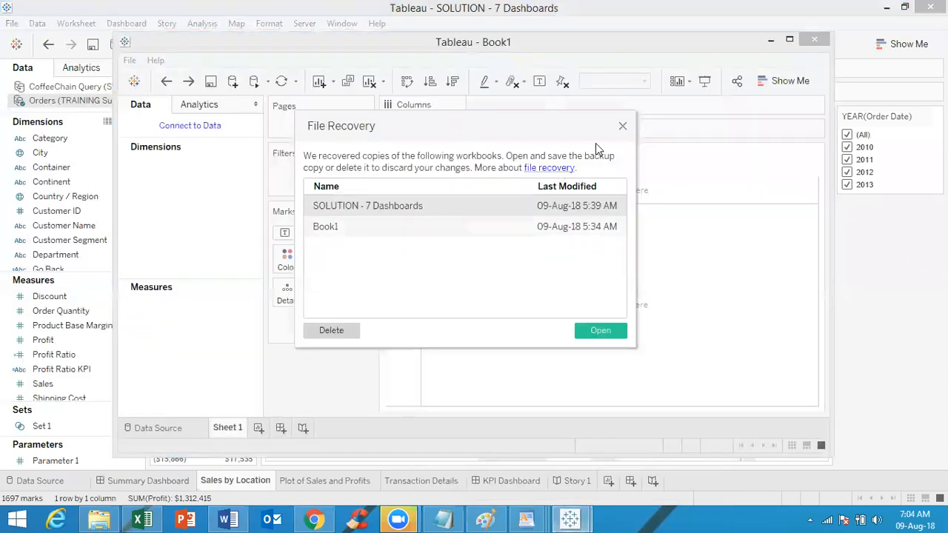
pyautogui.click(622, 126)
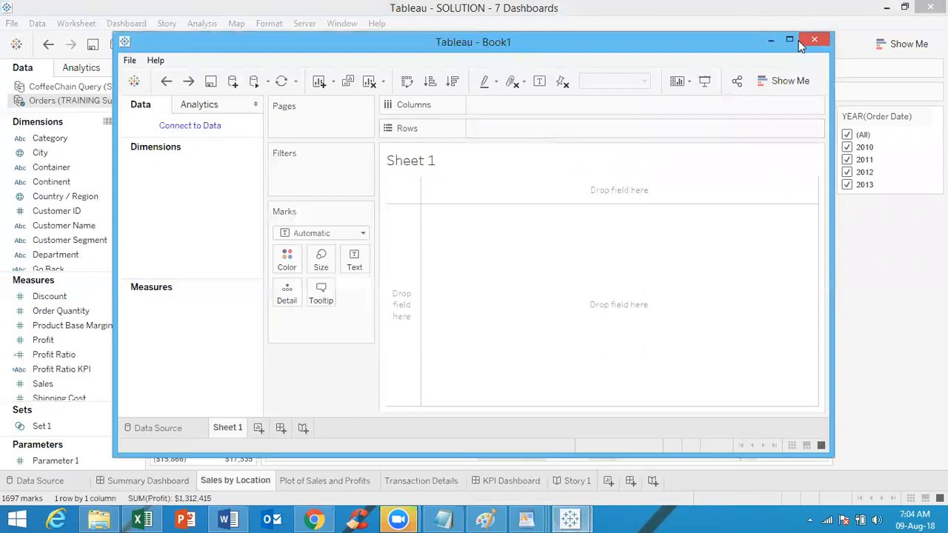
pyautogui.click(791, 39)
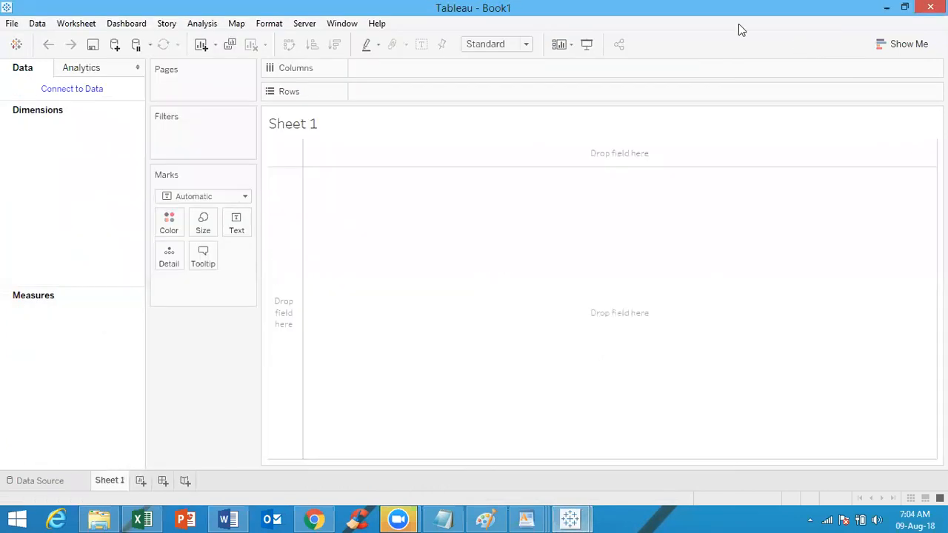
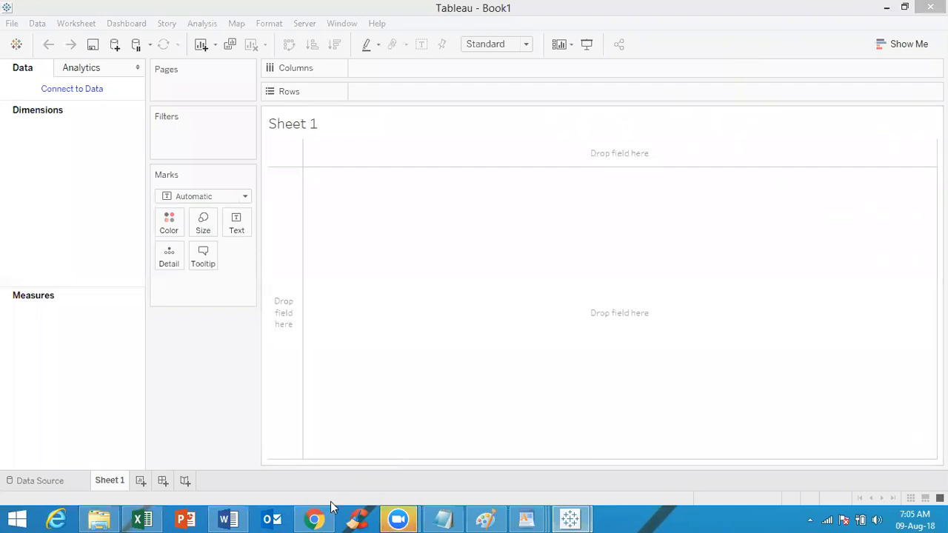
# Switch to Chrome, look through the Gmail sent mail and the Zoom page, then return to Tableau
pyautogui.moveTo(318, 519)
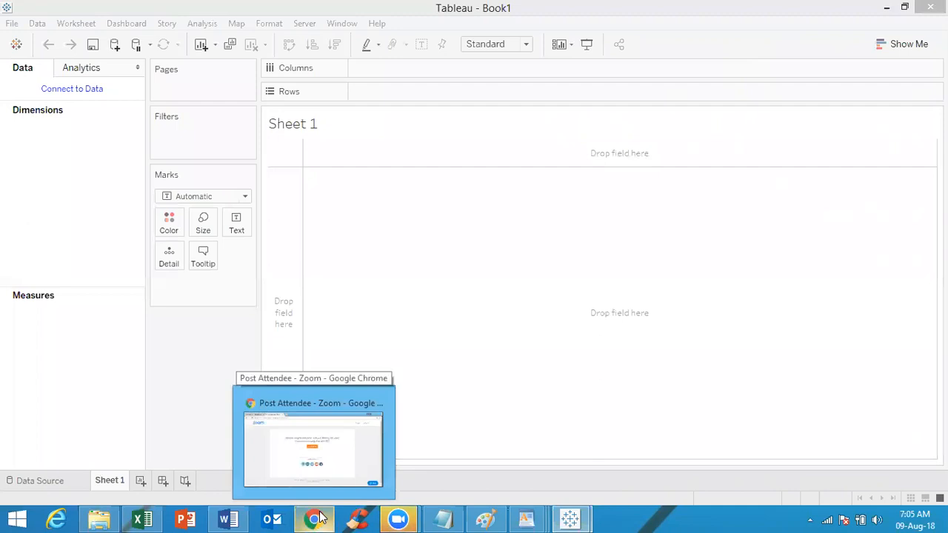
pyautogui.click(319, 518)
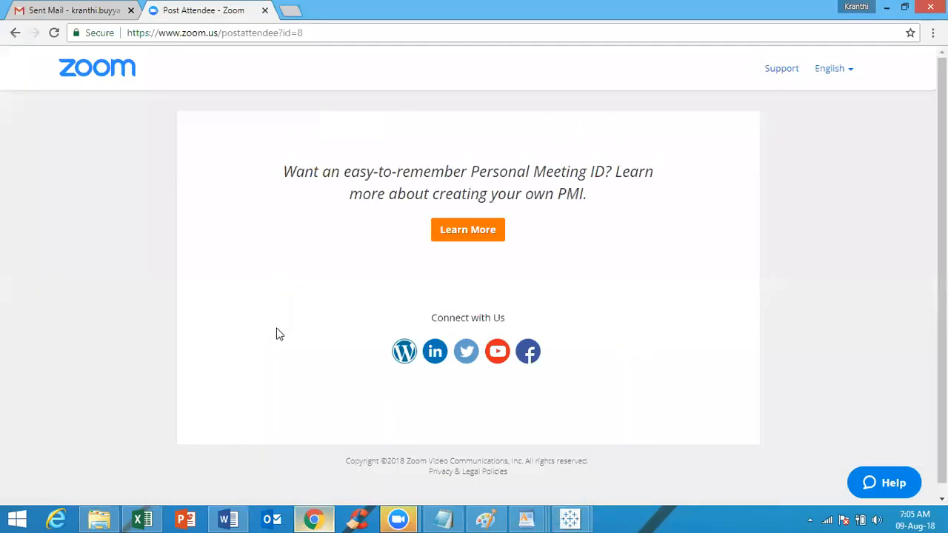
pyautogui.click(94, 10)
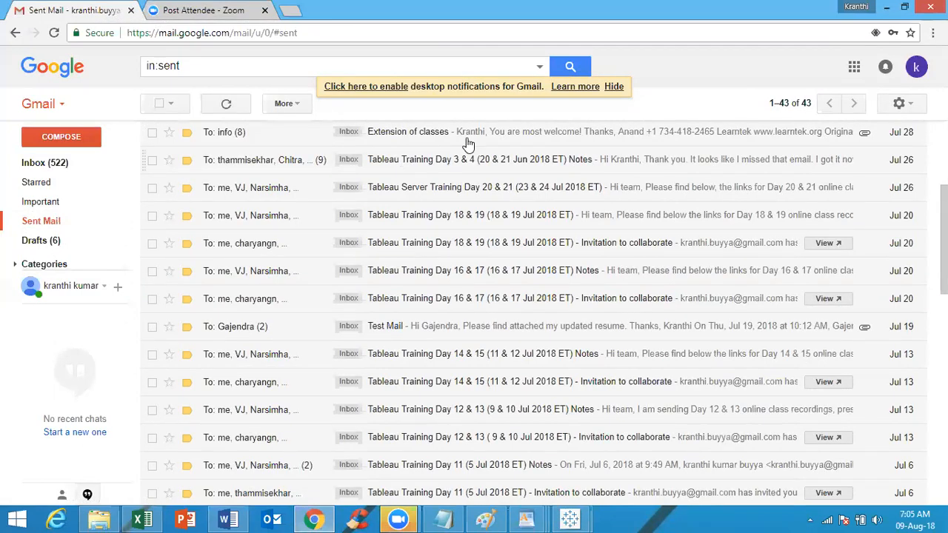
pyautogui.click(181, 14)
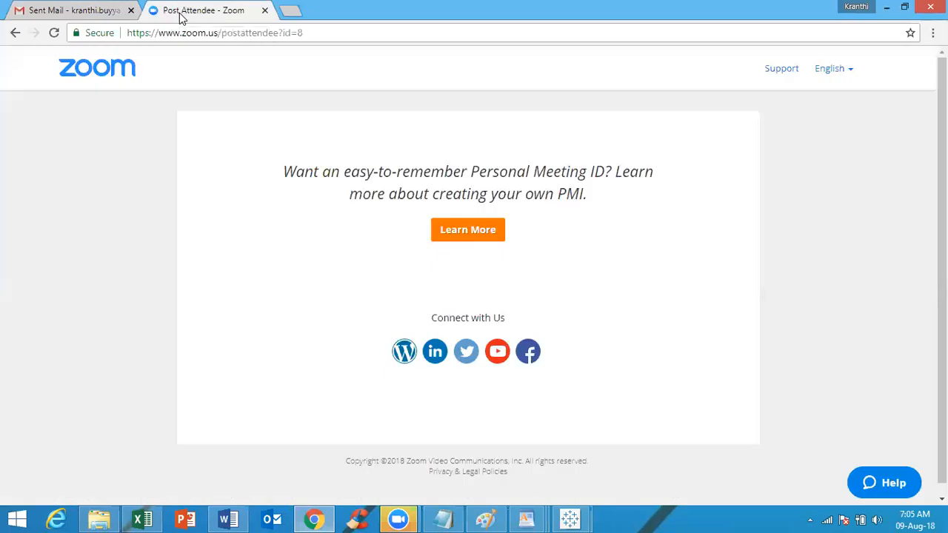
pyautogui.click(890, 8)
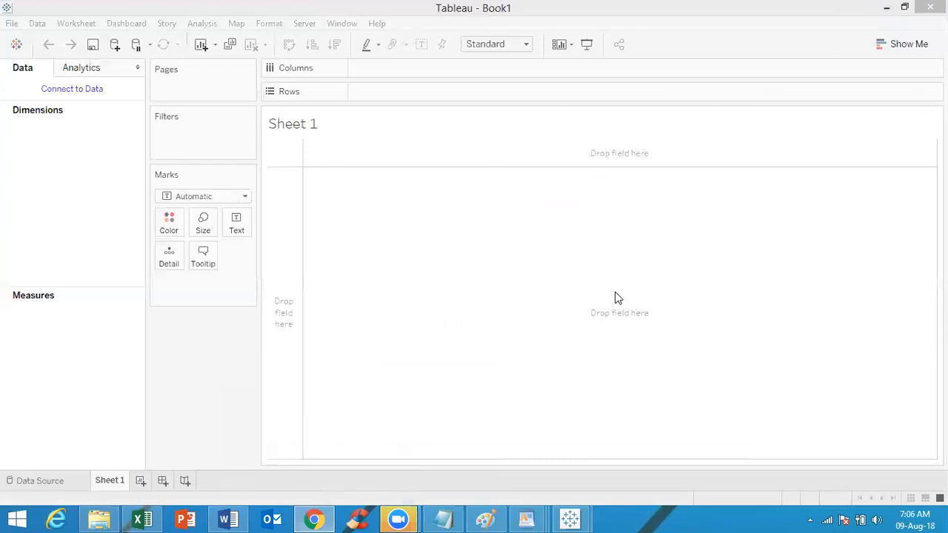
# Switch to Notepad, paste the contact's e-mail address, save the file on the desktop as email, and return to Tableau
pyautogui.click(443, 519)
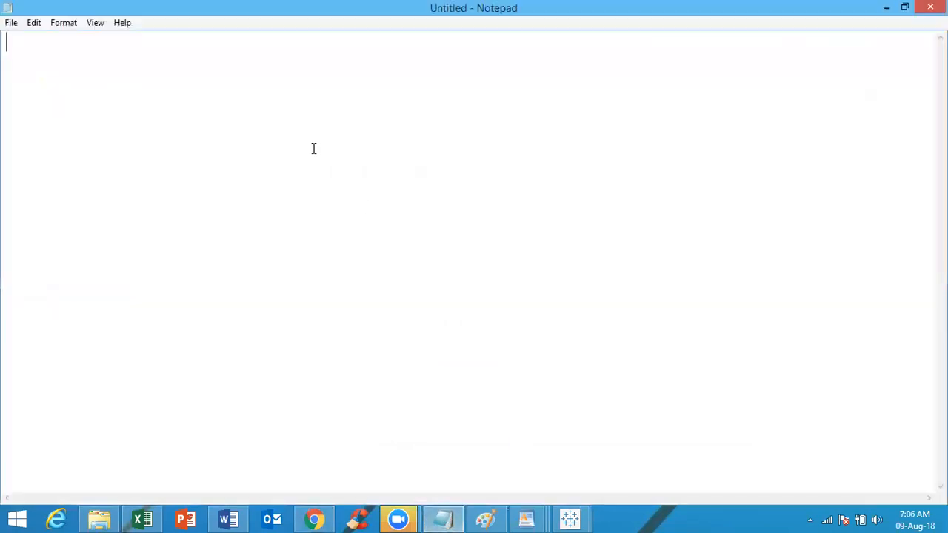
pyautogui.hotkey('ctrl', 'v')
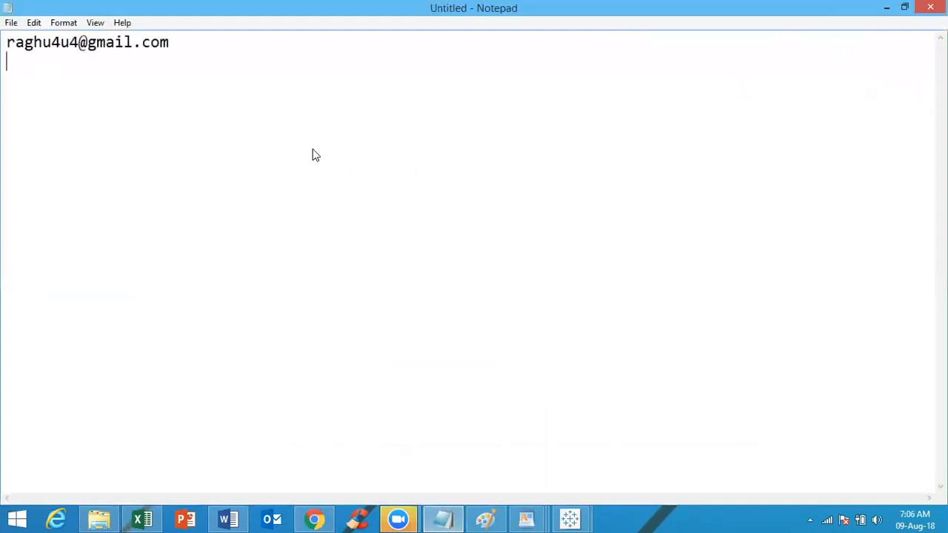
pyautogui.hotkey('ctrl', 's')
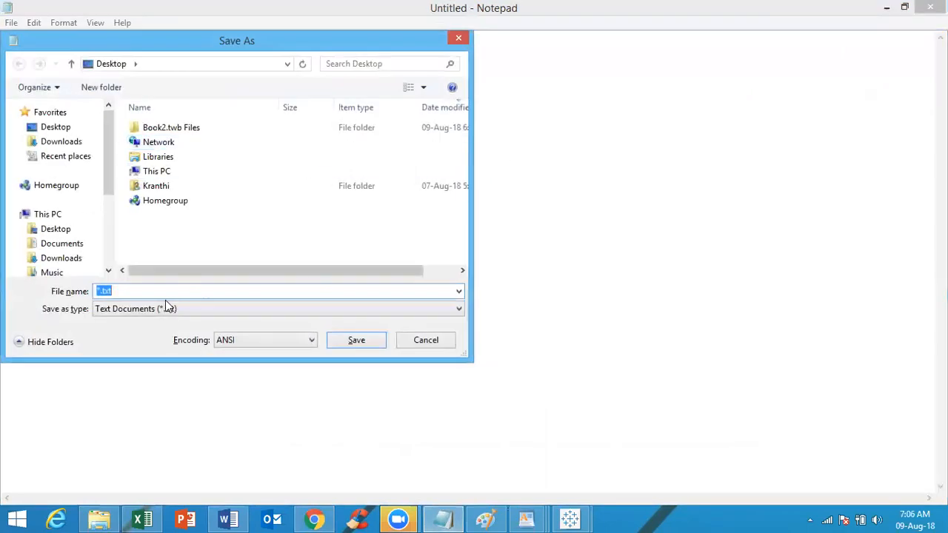
pyautogui.click(101, 292)
pyautogui.press('Delete')
pyautogui.write('email')
pyautogui.click(349, 343)
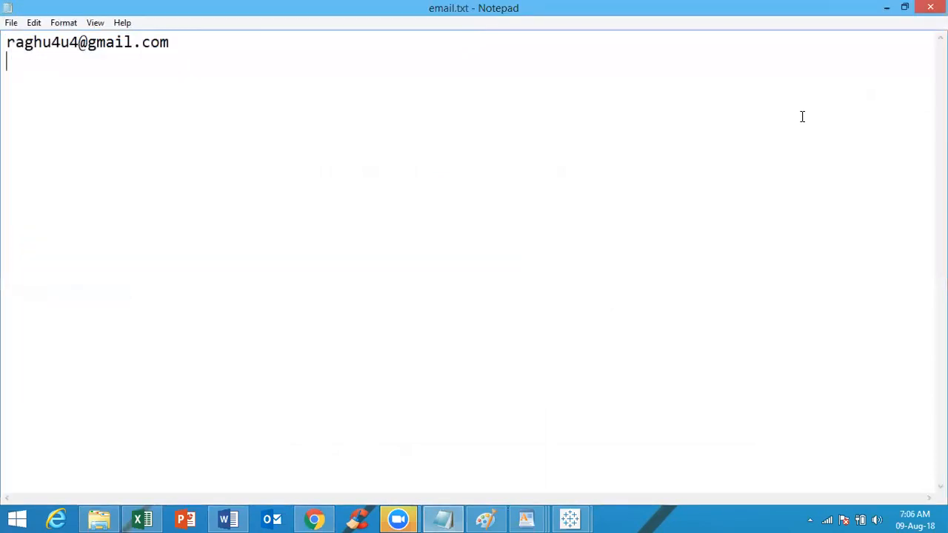
pyautogui.click(893, 10)
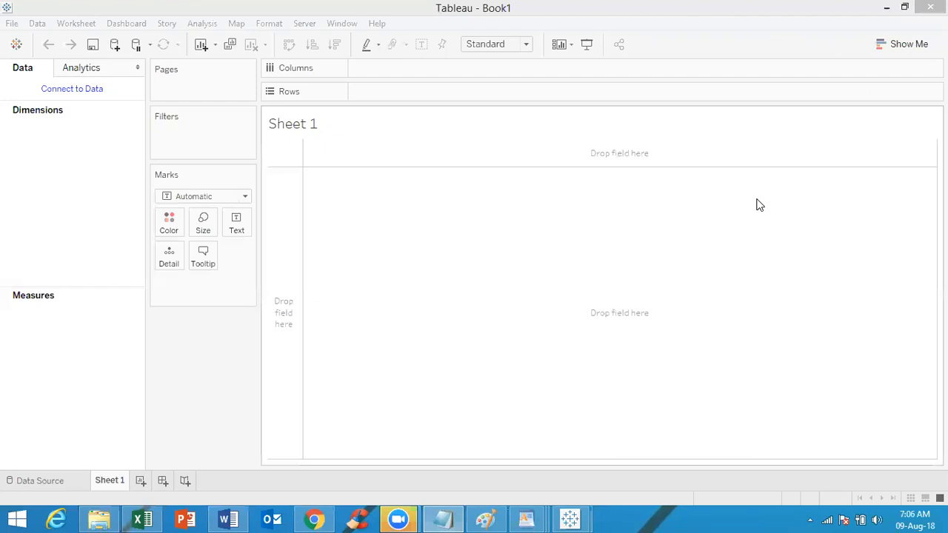
# Connect to the Excel file _TRAINING Superstore Sales.xls, add its Orders sheet to the data source, and go to Sheet 1
pyautogui.click(96, 89)
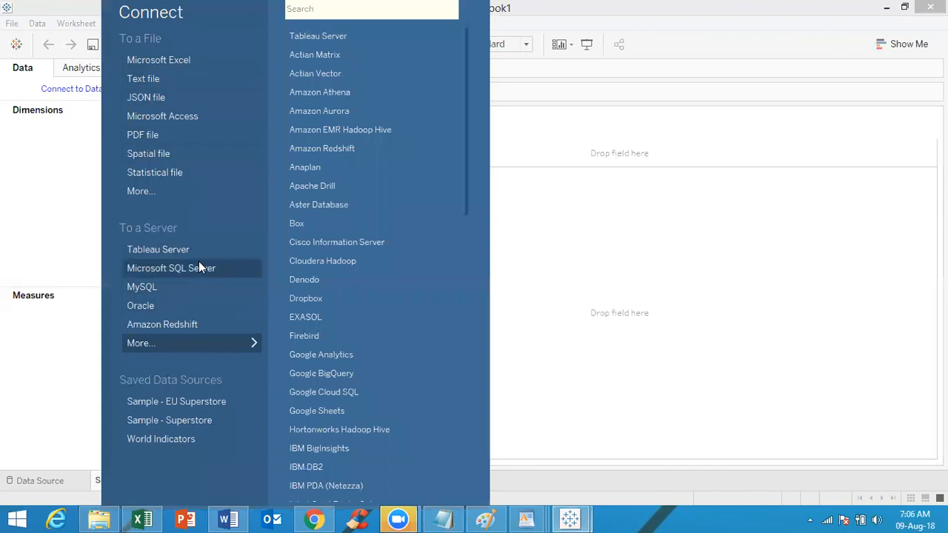
pyautogui.click(624, 196)
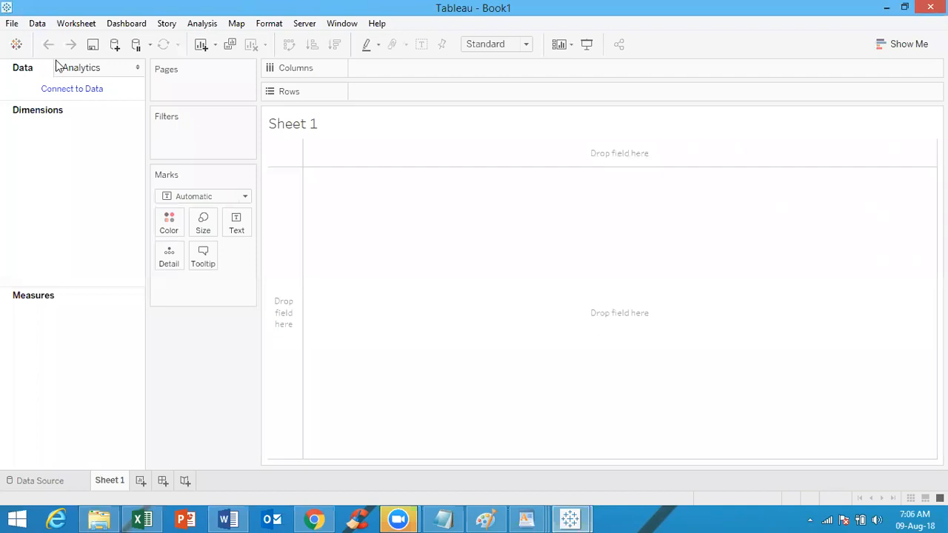
pyautogui.click(84, 92)
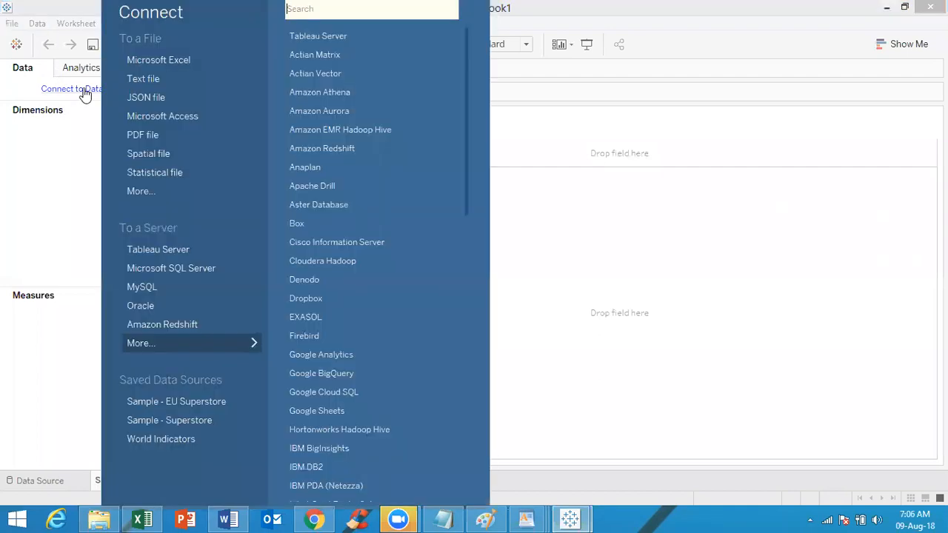
pyautogui.click(157, 65)
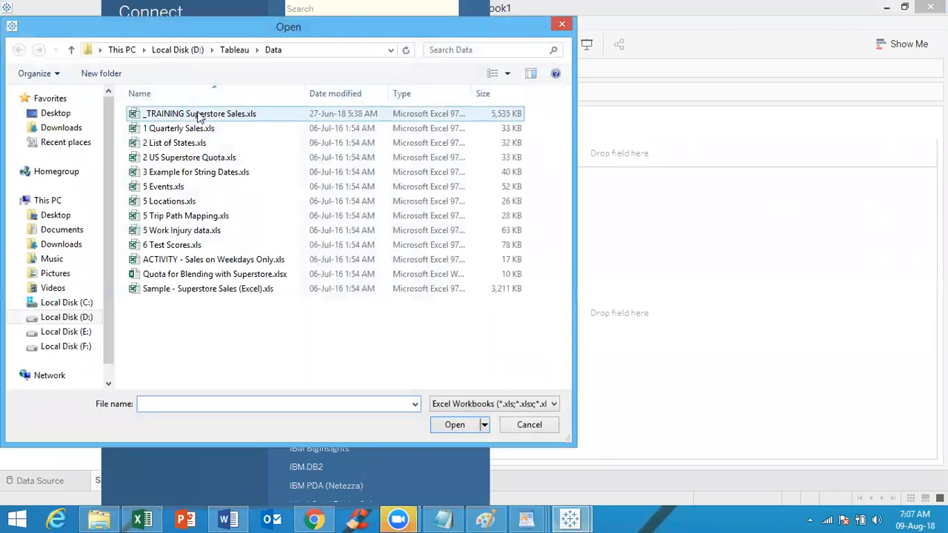
pyautogui.doubleClick(197, 116)
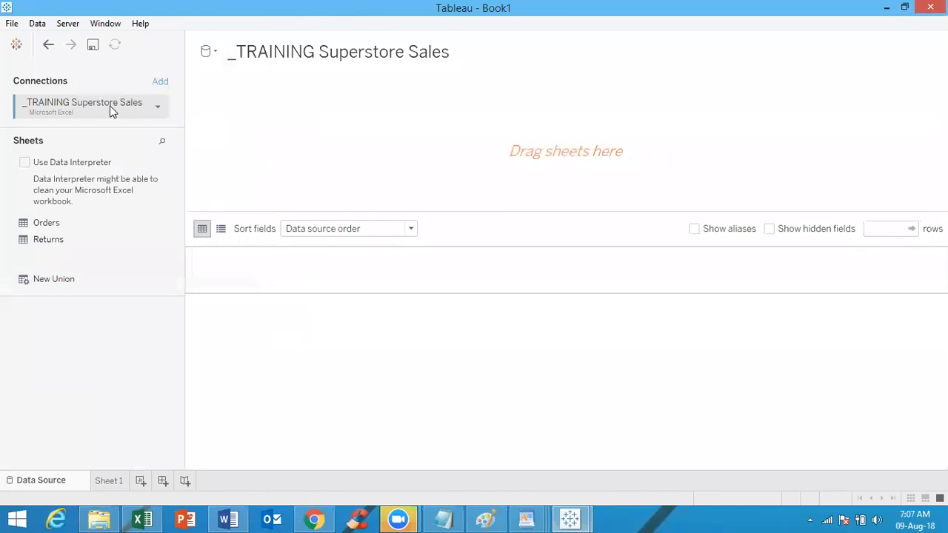
pyautogui.doubleClick(46, 223)
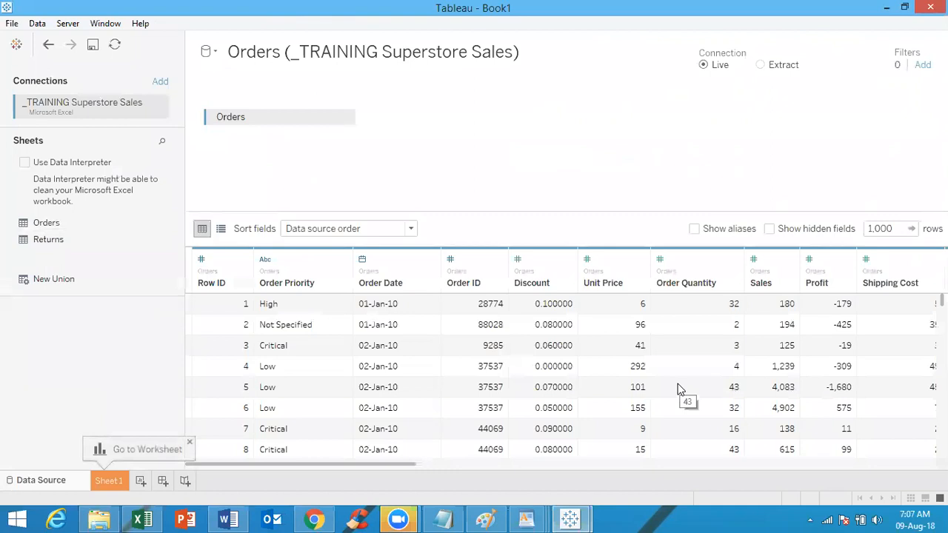
pyautogui.click(109, 481)
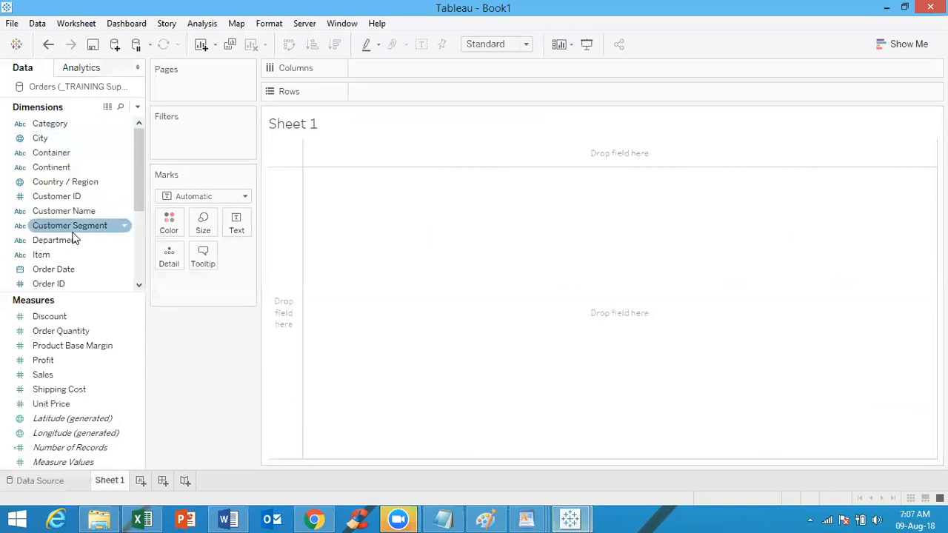
# Build a horizontal bar chart on Sheet 1 with Continent on Rows and the sum of Sales on Columns
pyautogui.click(91, 333)
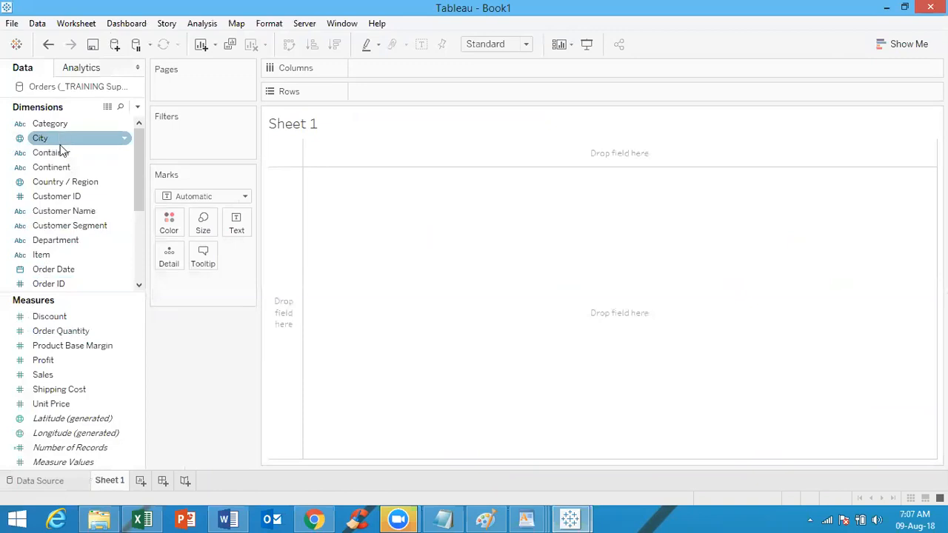
pyautogui.click(85, 365)
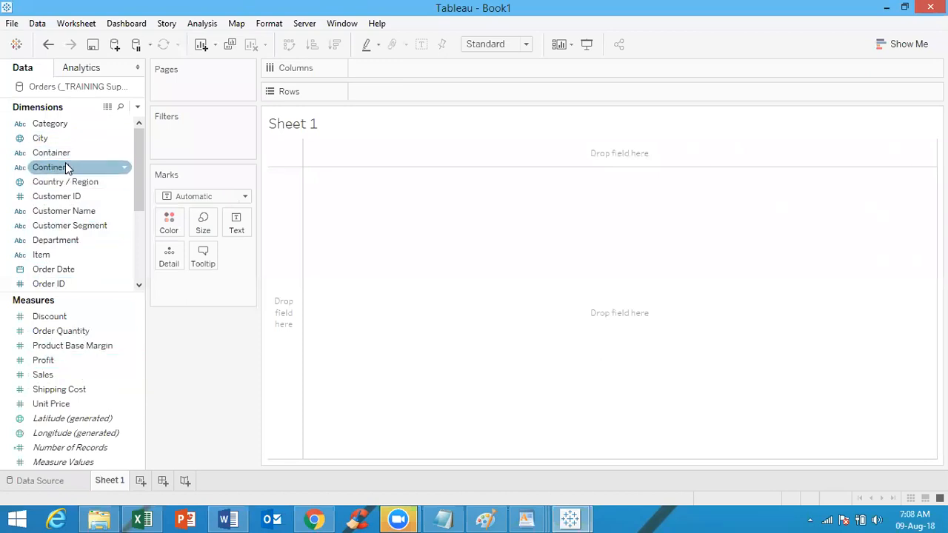
pyautogui.moveTo(65, 163); pyautogui.dragTo(414, 88)
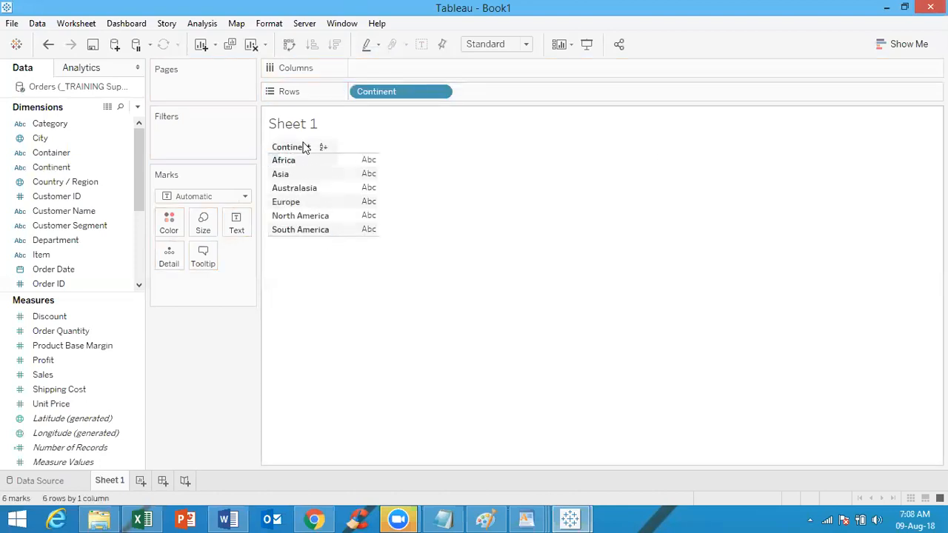
pyautogui.click(65, 181)
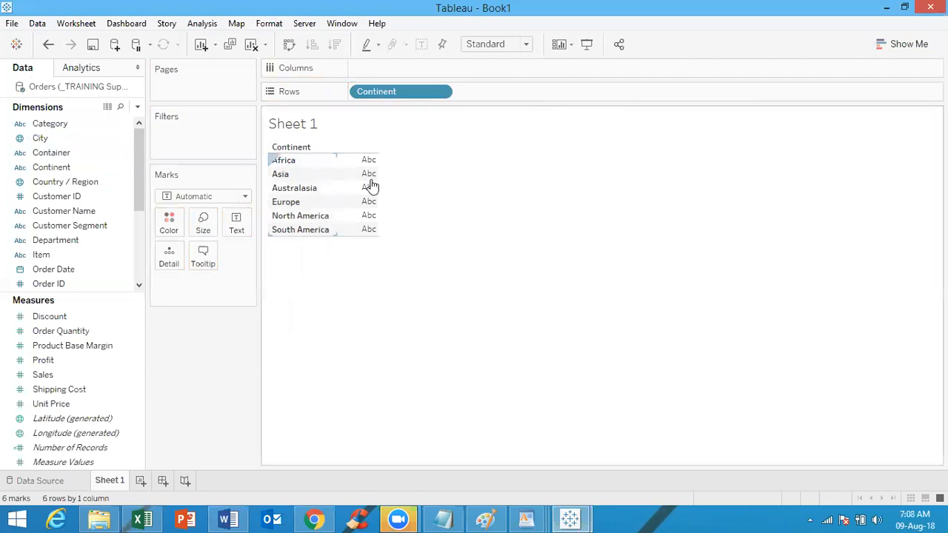
pyautogui.click(108, 322)
pyautogui.click(74, 378)
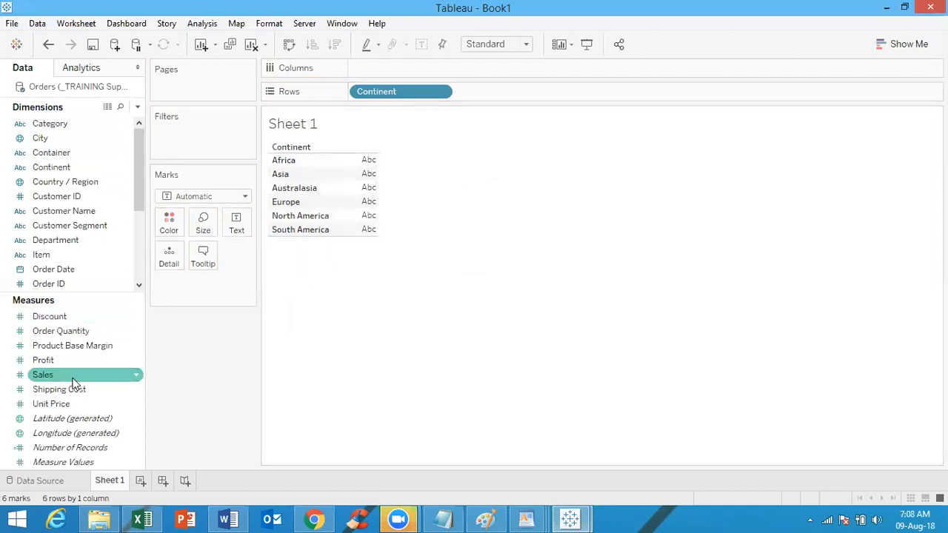
pyautogui.moveTo(69, 375); pyautogui.dragTo(404, 69)
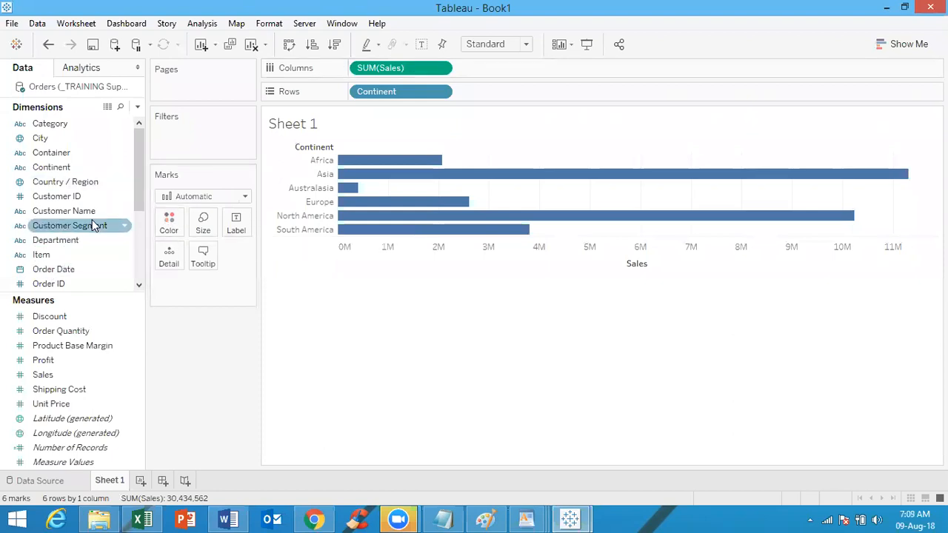
# Colour the bars of the Sales chart by Continent
pyautogui.click(69, 170)
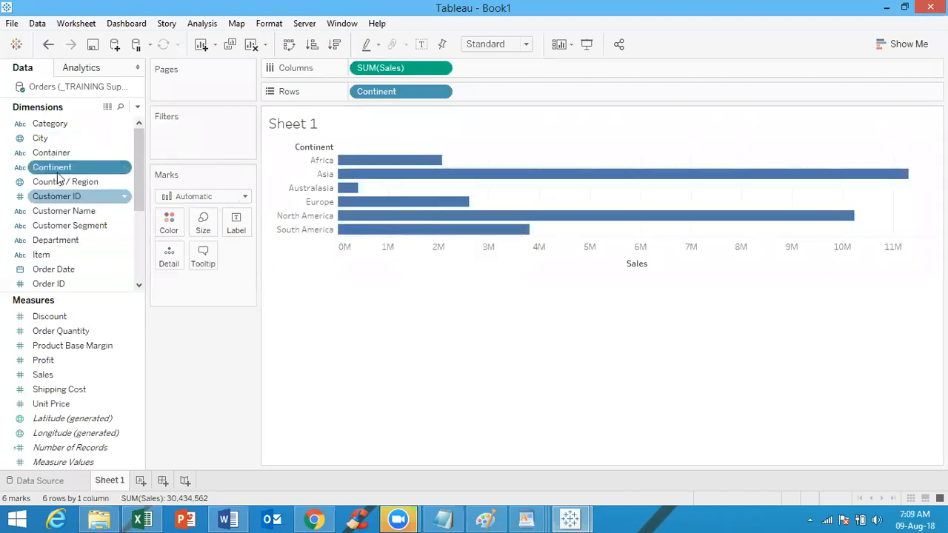
pyautogui.moveTo(63, 173); pyautogui.dragTo(168, 221)
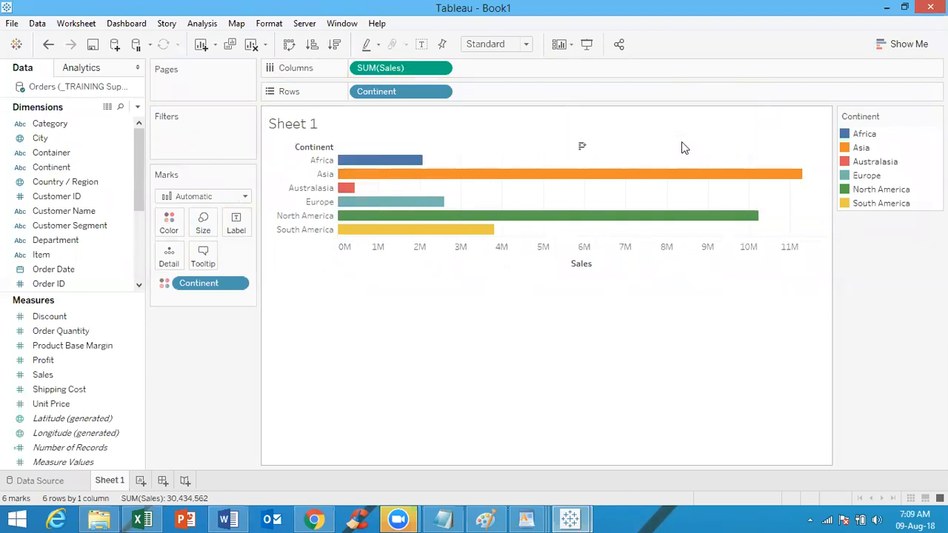
pyautogui.moveTo(791, 177)
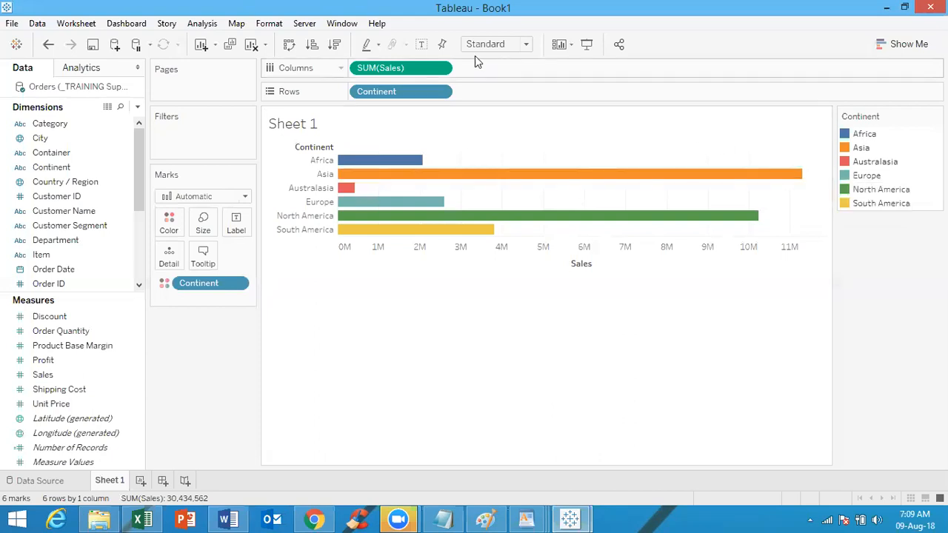
# Show mark labels on the Sales bars and sort the continents in descending order of sales
pyautogui.click(422, 45)
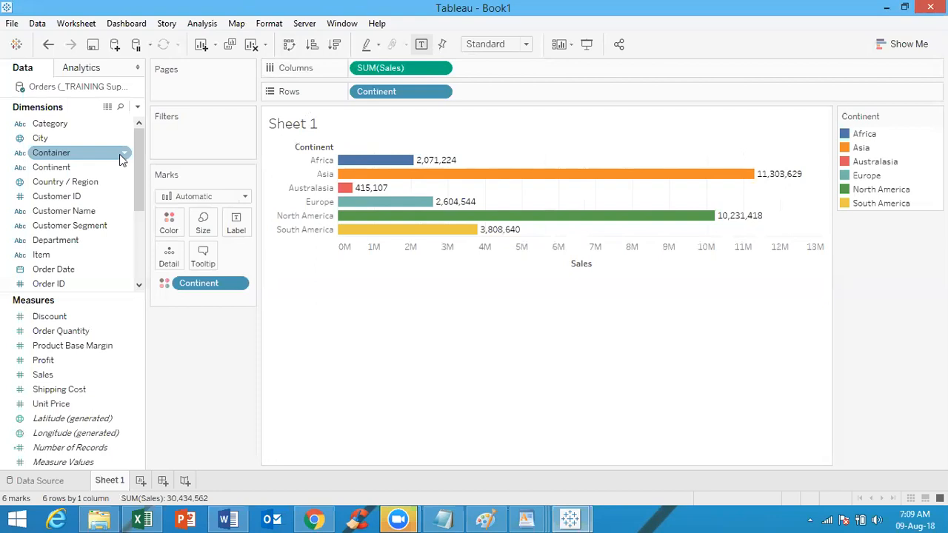
pyautogui.click(336, 48)
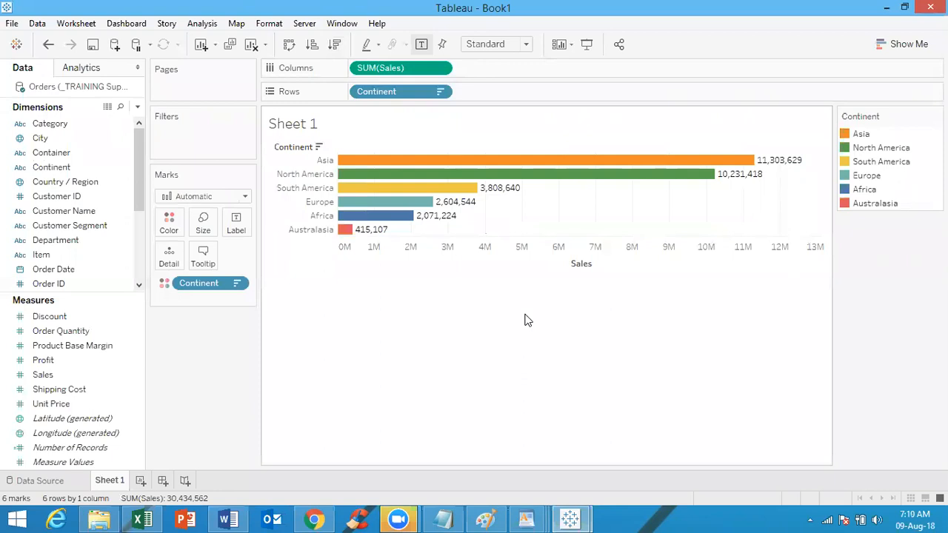
pyautogui.click(81, 153)
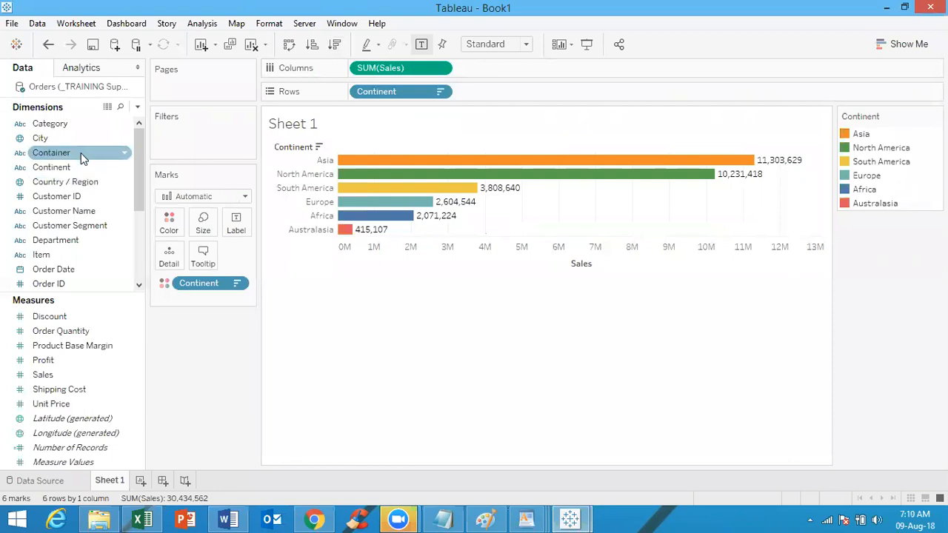
pyautogui.click(63, 339)
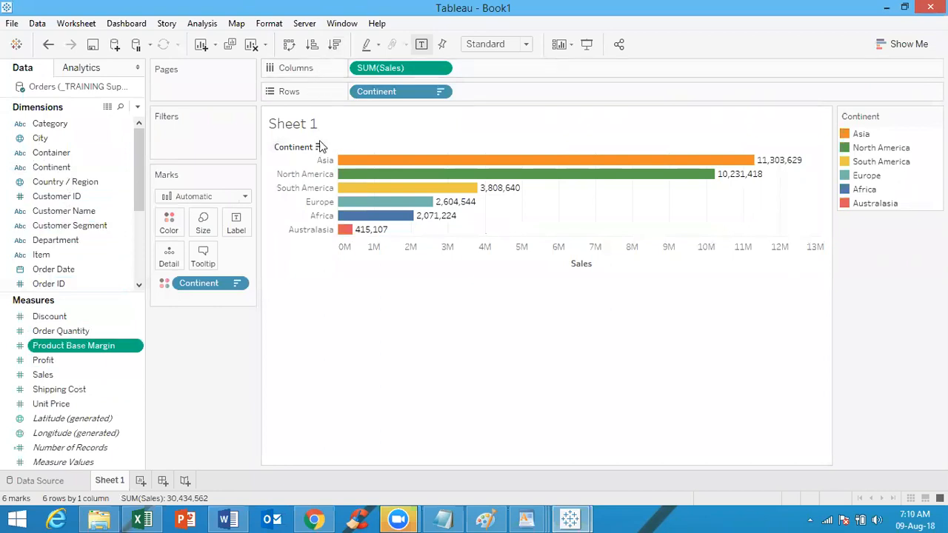
pyautogui.moveTo(366, 175)
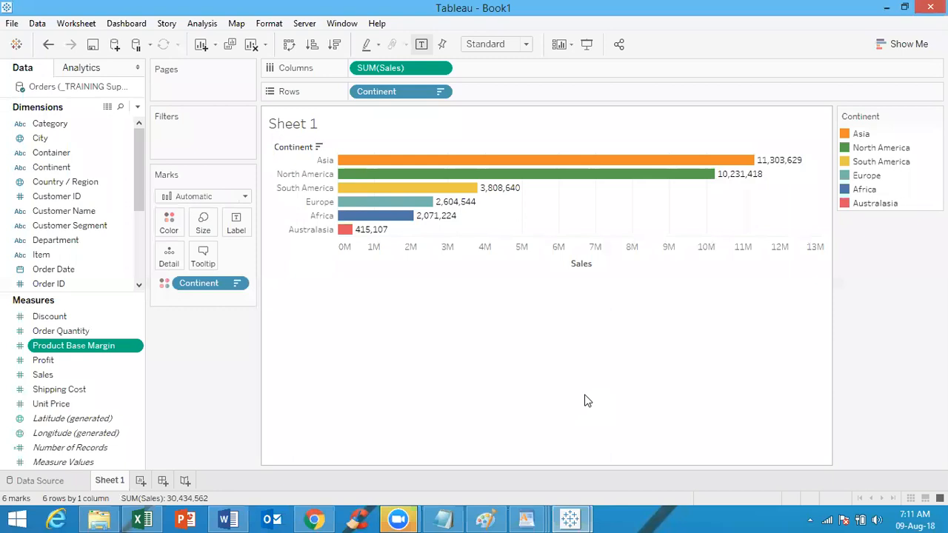
# Add a new worksheet and chart Order Quantity by Category, with Category on Rows and Order Quantity on Columns
pyautogui.click(141, 481)
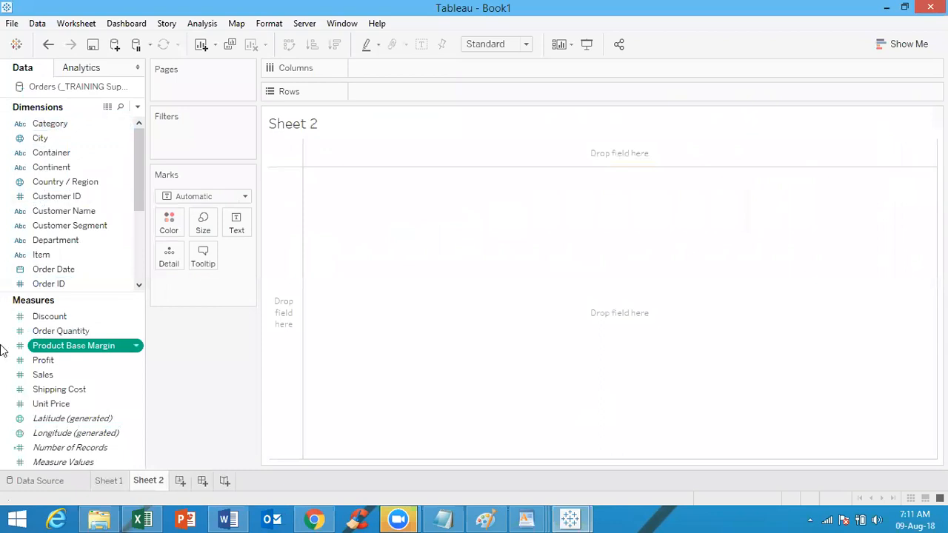
pyautogui.click(79, 331)
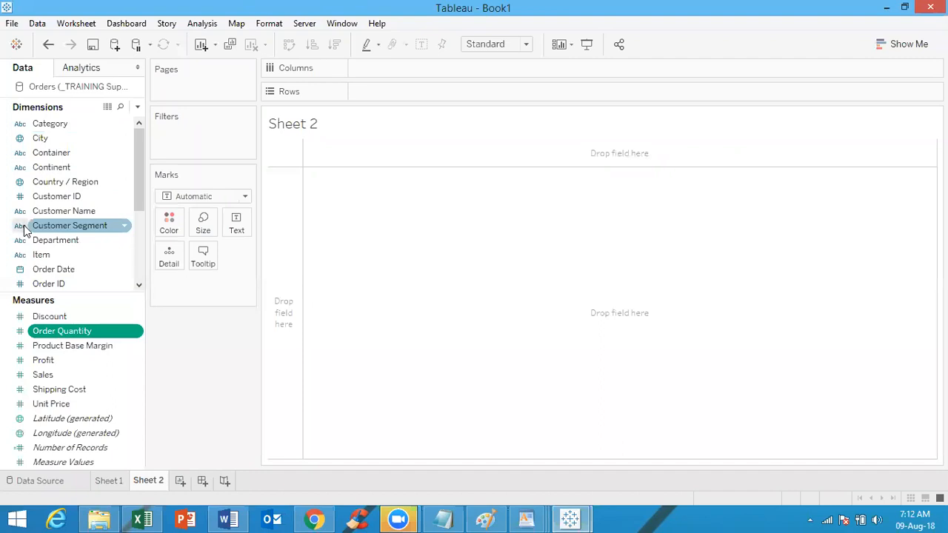
pyautogui.click(65, 122)
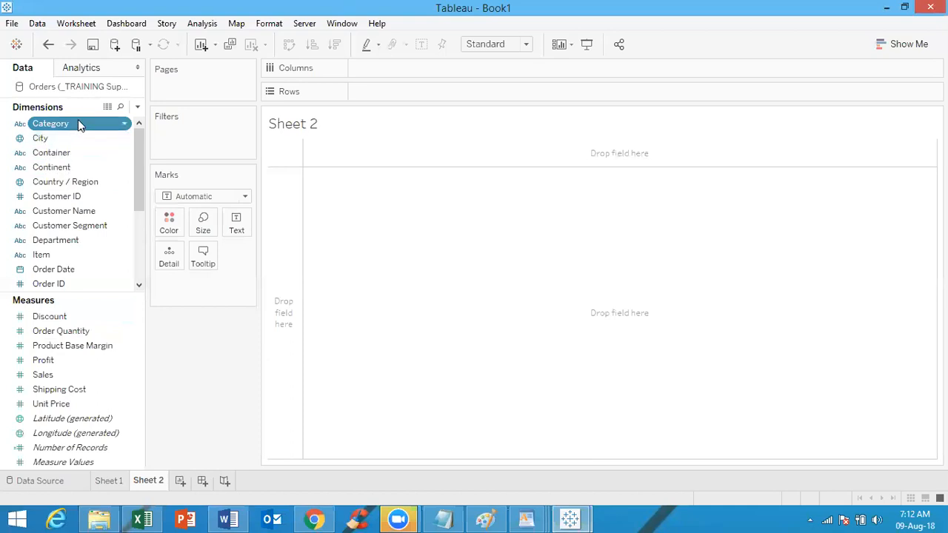
pyautogui.moveTo(78, 123); pyautogui.dragTo(402, 90)
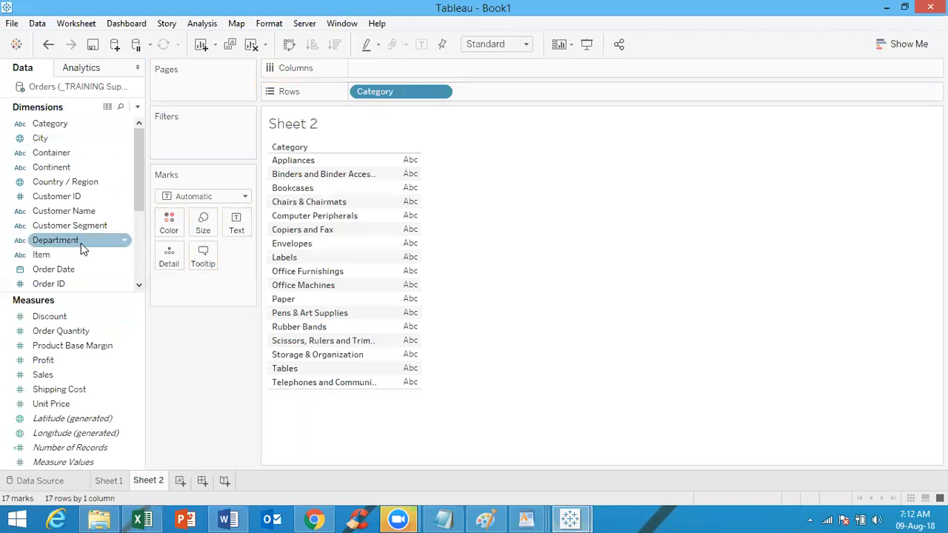
pyautogui.moveTo(72, 334); pyautogui.dragTo(409, 62)
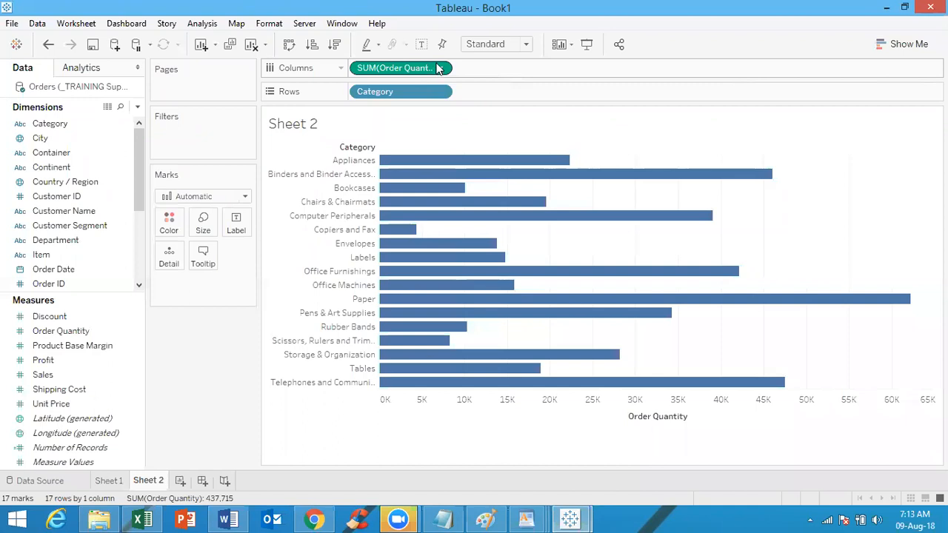
# Change the aggregation of Order Quantity on Columns to Average
pyautogui.click(439, 69)
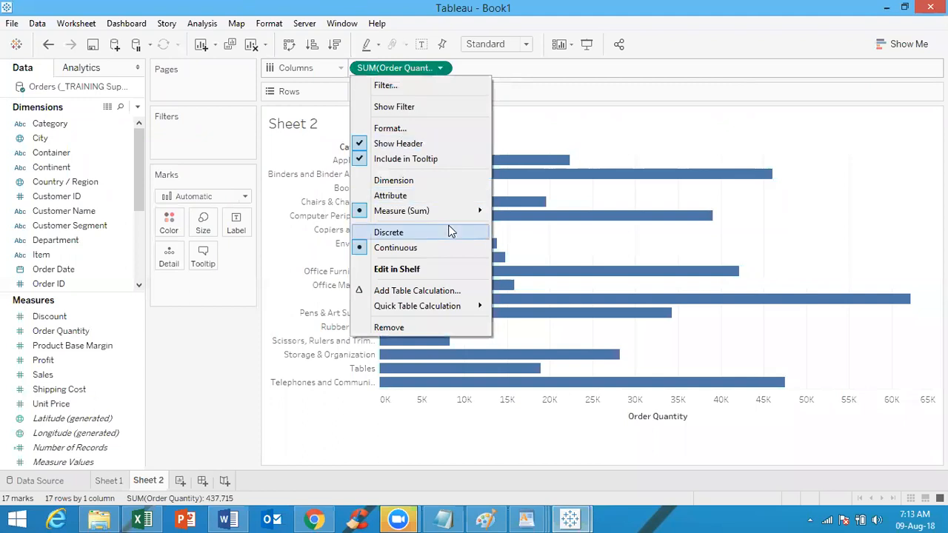
pyautogui.moveTo(445, 213)
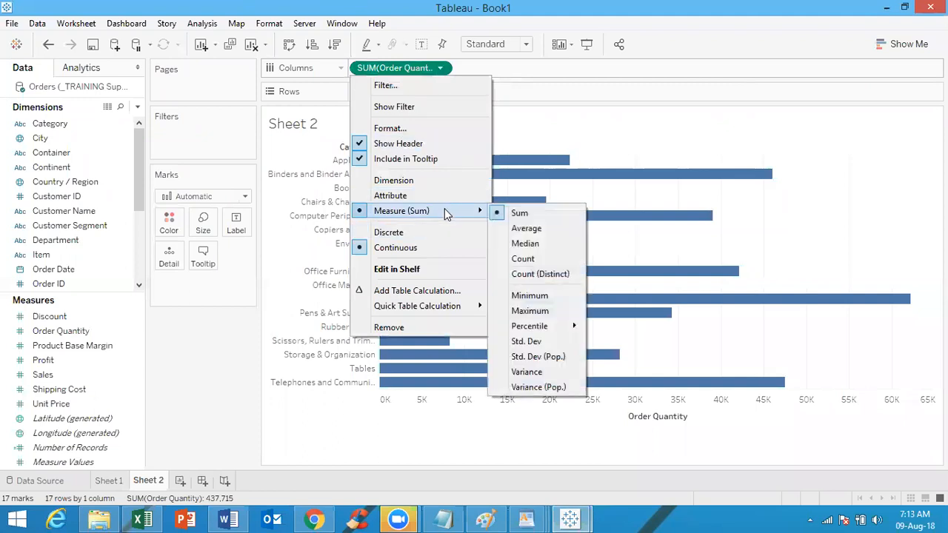
pyautogui.click(525, 229)
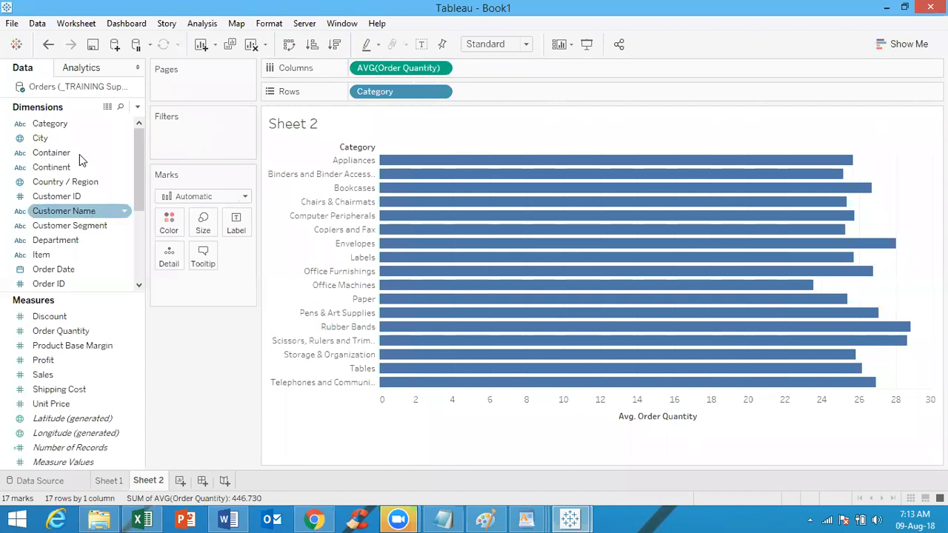
# Colour the bars by Category and copy the average Order Quantity field from Columns to the Size mark property
pyautogui.moveTo(50, 124); pyautogui.dragTo(170, 230)
pyautogui.moveTo(589, 195)
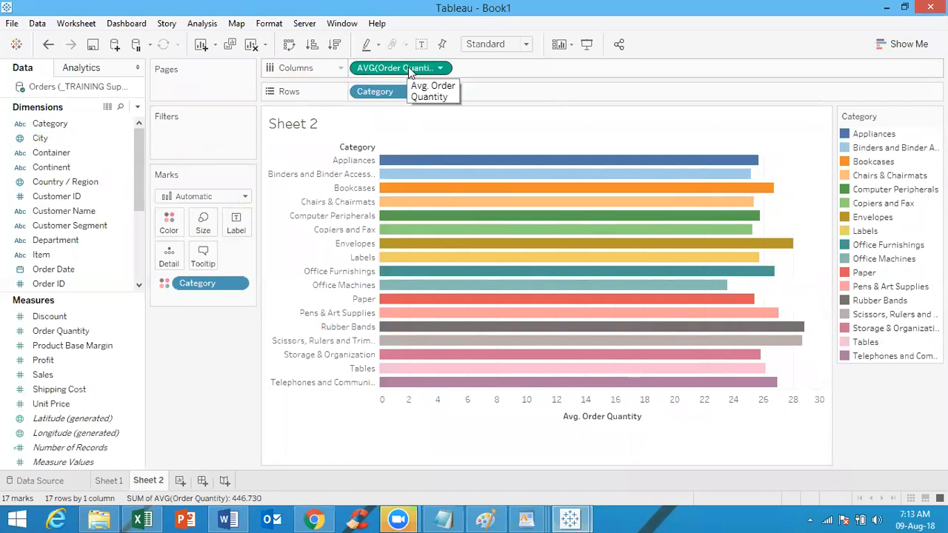
pyautogui.moveTo(408, 67); pyautogui.dragTo(206, 229)
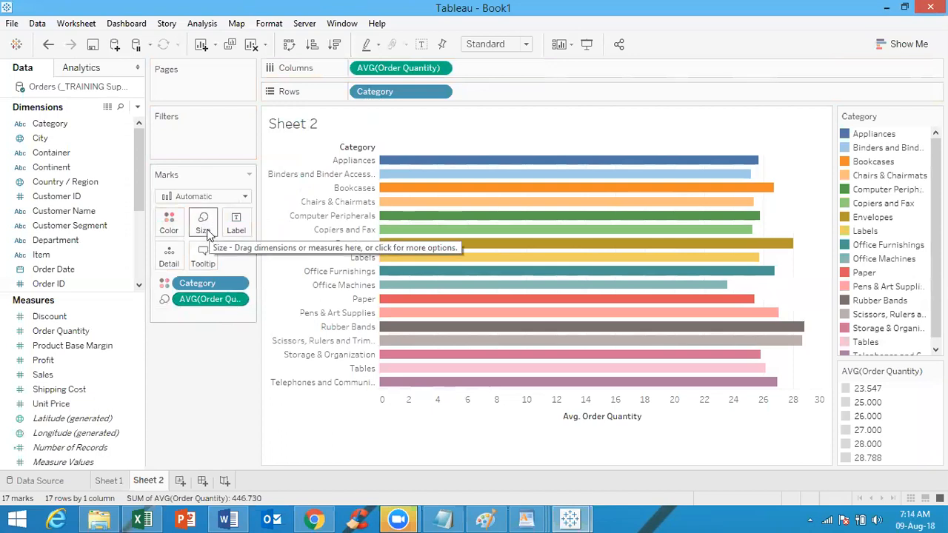
pyautogui.moveTo(470, 173)
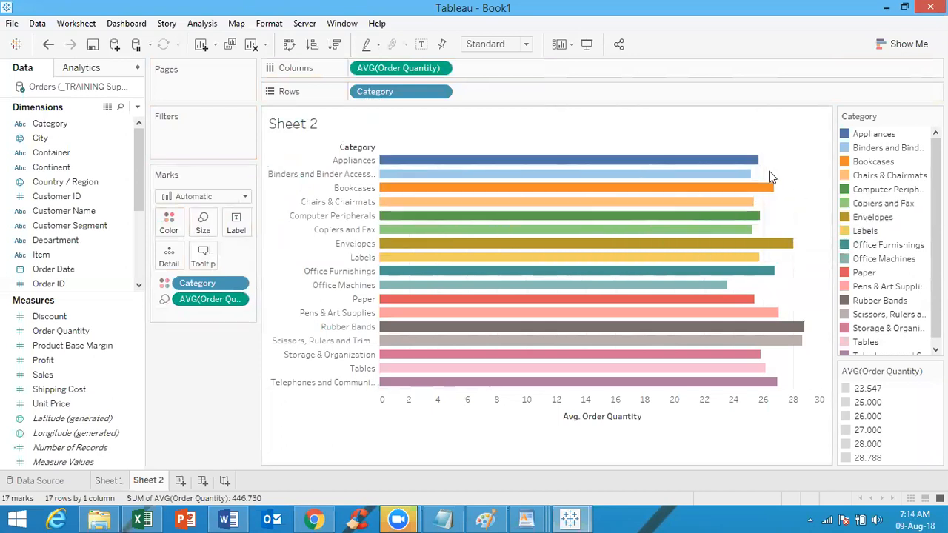
pyautogui.moveTo(805, 333)
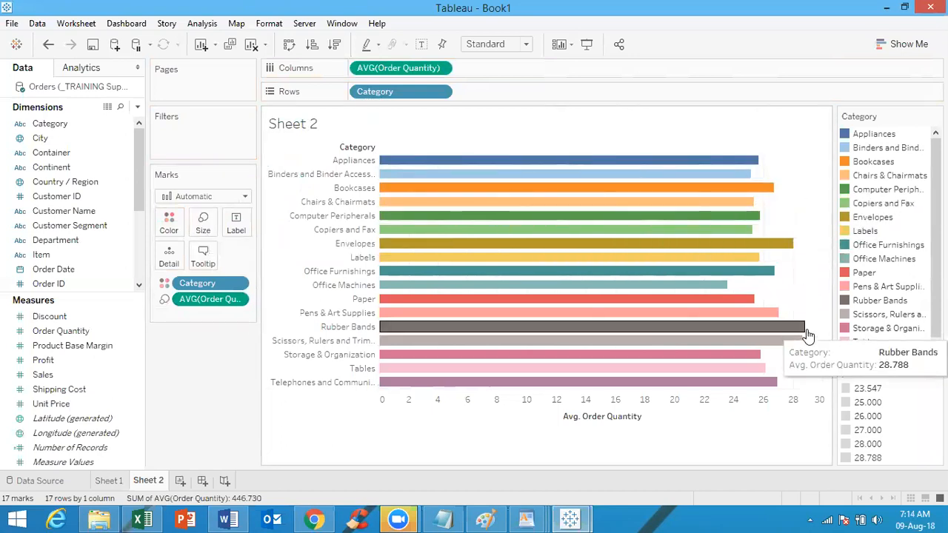
pyautogui.moveTo(745, 208)
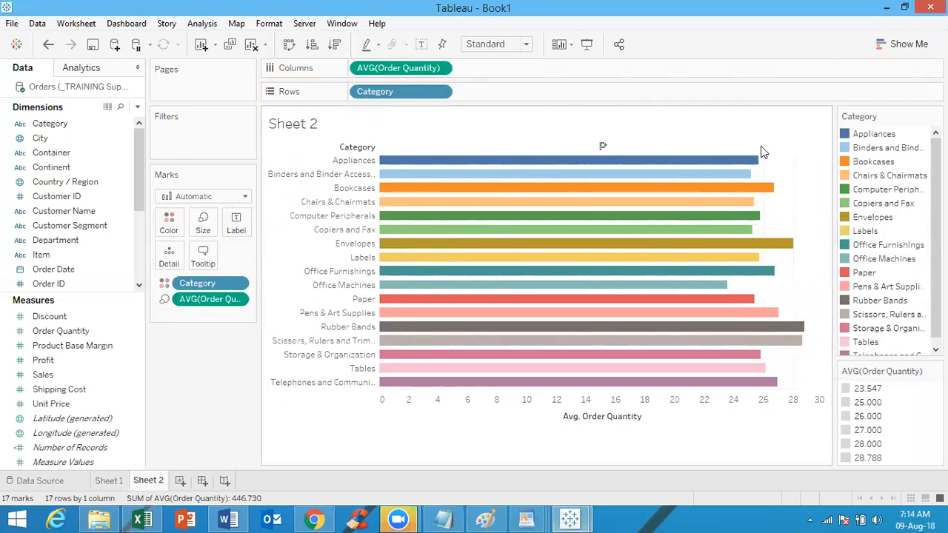
pyautogui.moveTo(764, 163)
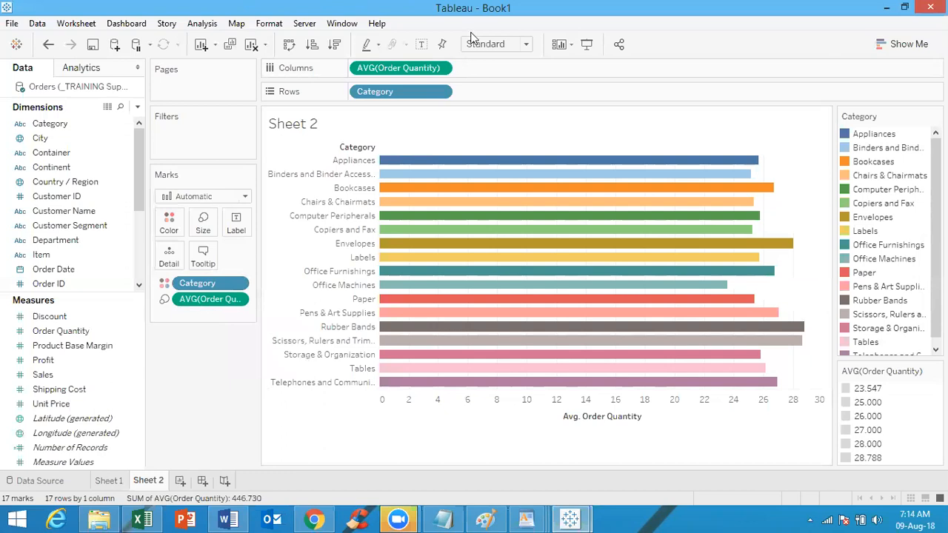
# Show mark labels on the Order Quantity bars and sort the categories in ascending order of average order quantity
pyautogui.click(423, 44)
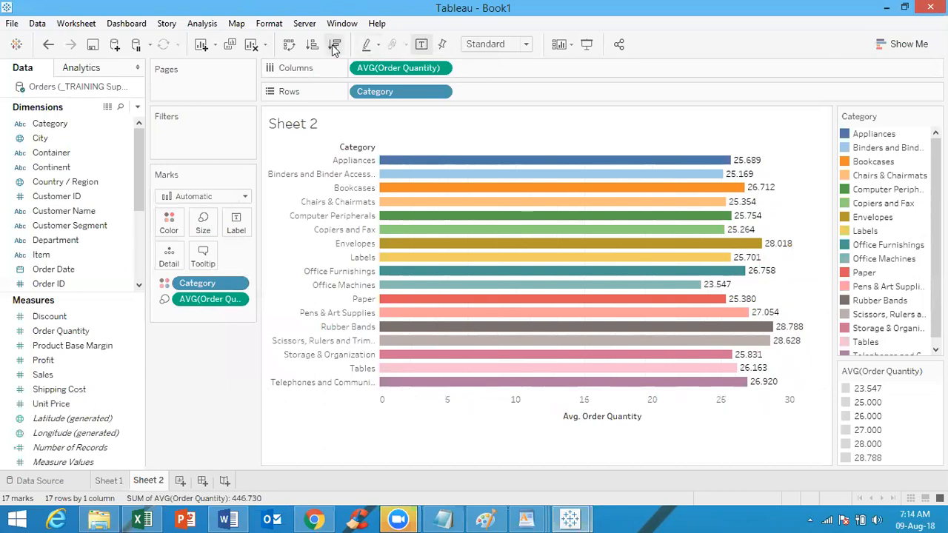
pyautogui.click(312, 46)
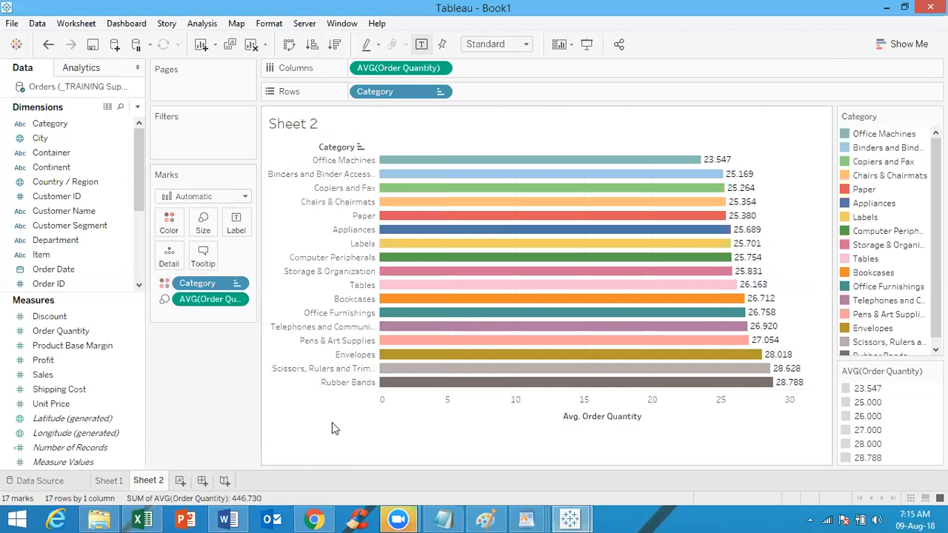
# Add a new blank worksheet after Sheet 2 for another chart from the Orders data
pyautogui.click(180, 482)
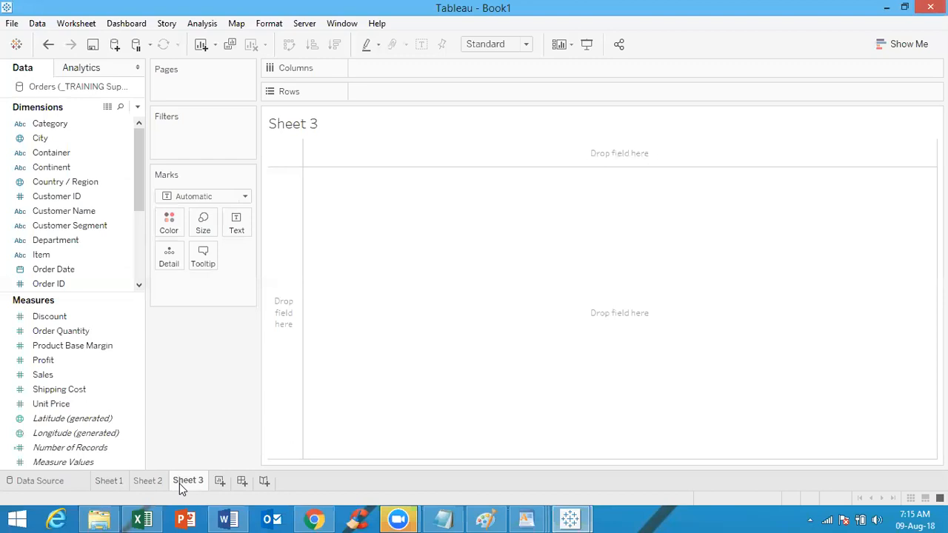
pyautogui.click(95, 376)
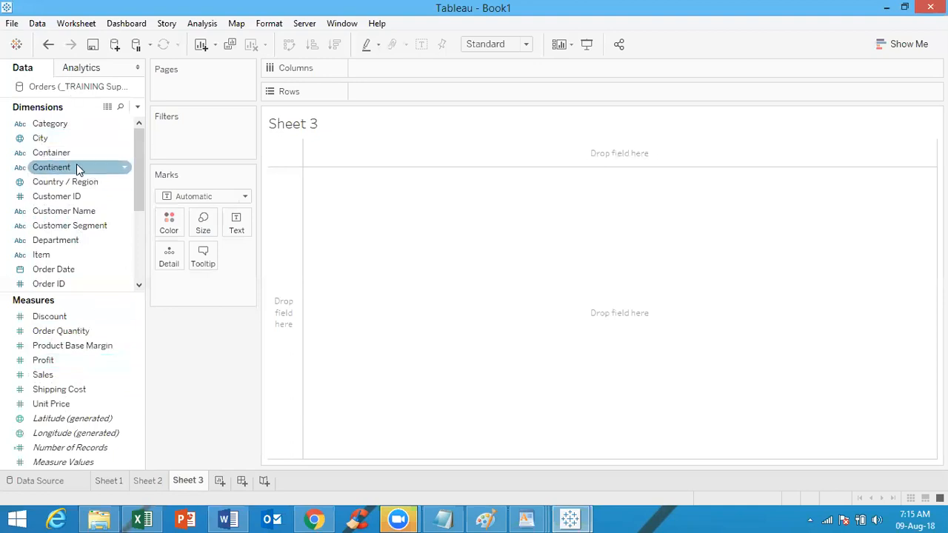
# Build a bar chart with Country / Region on rows and Profit on columns, aggregated as Maximum
pyautogui.moveTo(80, 179); pyautogui.dragTo(419, 95)
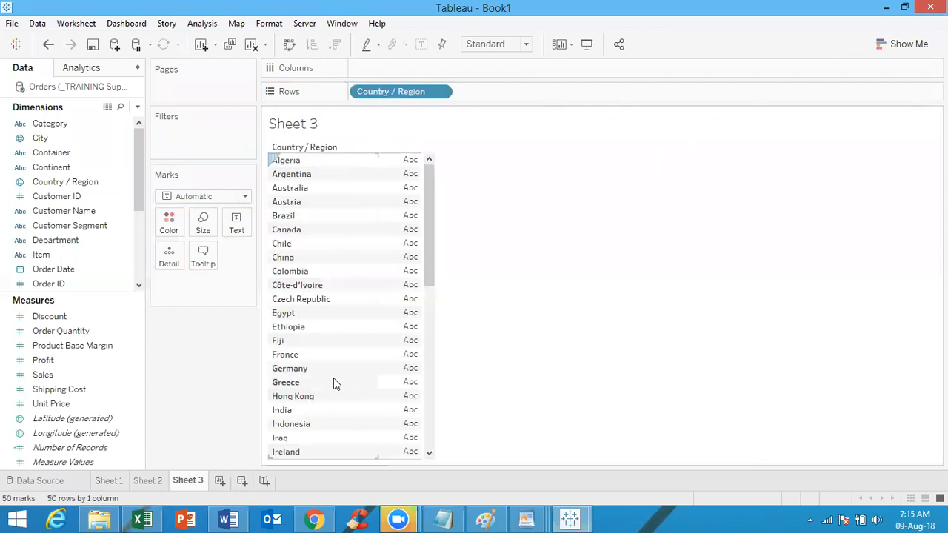
pyautogui.moveTo(51, 367); pyautogui.dragTo(374, 72)
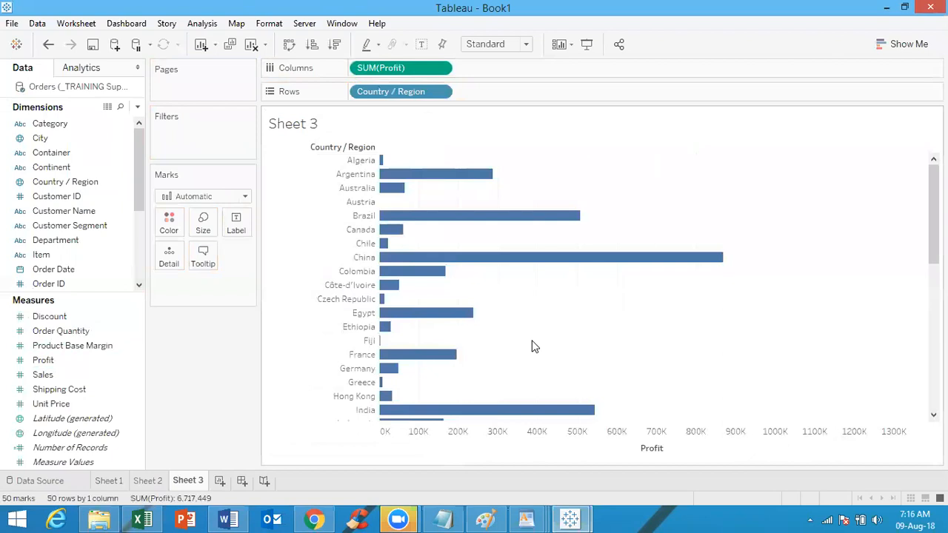
pyautogui.click(440, 68)
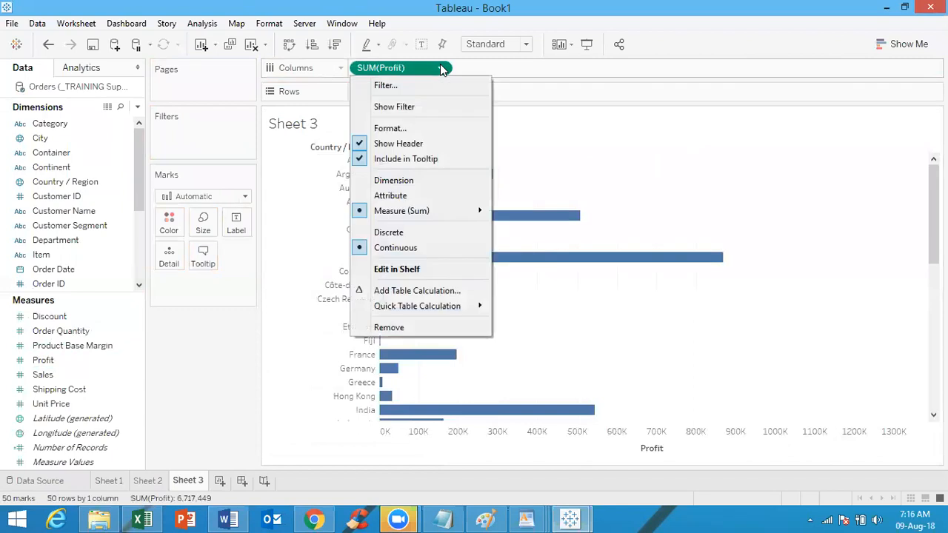
pyautogui.moveTo(452, 217)
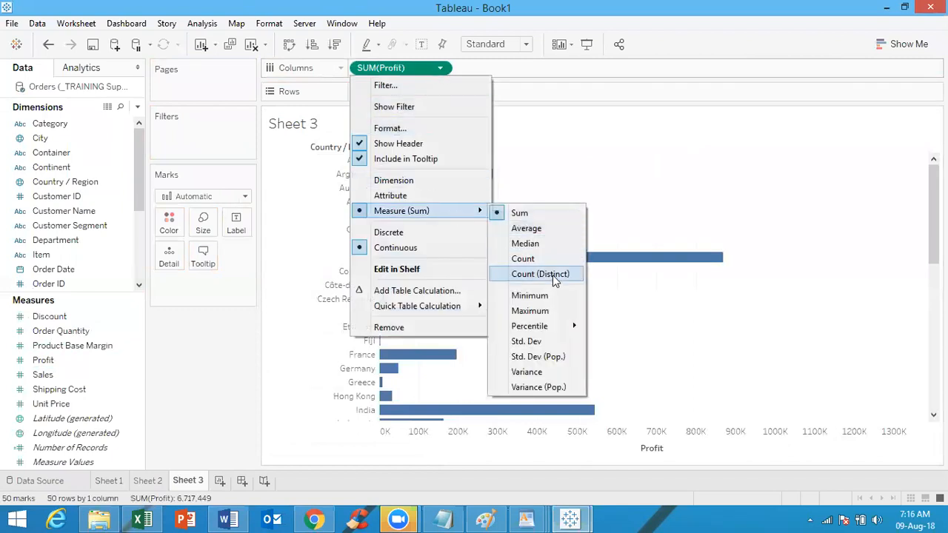
pyautogui.click(543, 311)
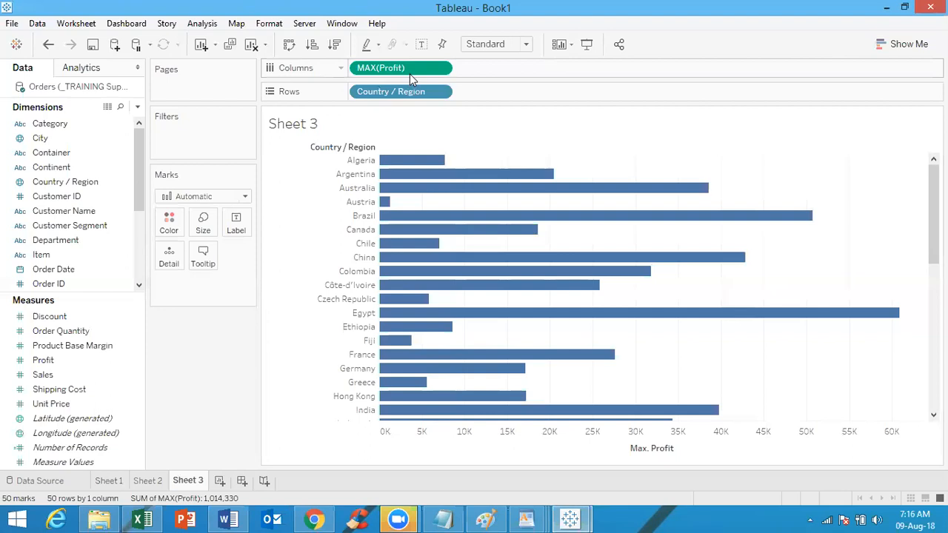
# Color the bars by maximum Profit and sort the countries in descending order
pyautogui.moveTo(415, 69); pyautogui.dragTo(178, 223)
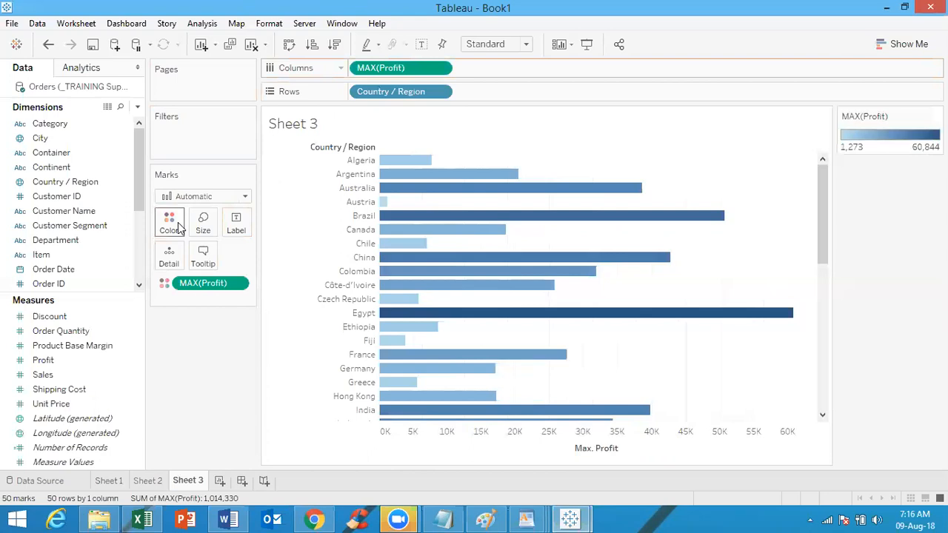
pyautogui.click(334, 44)
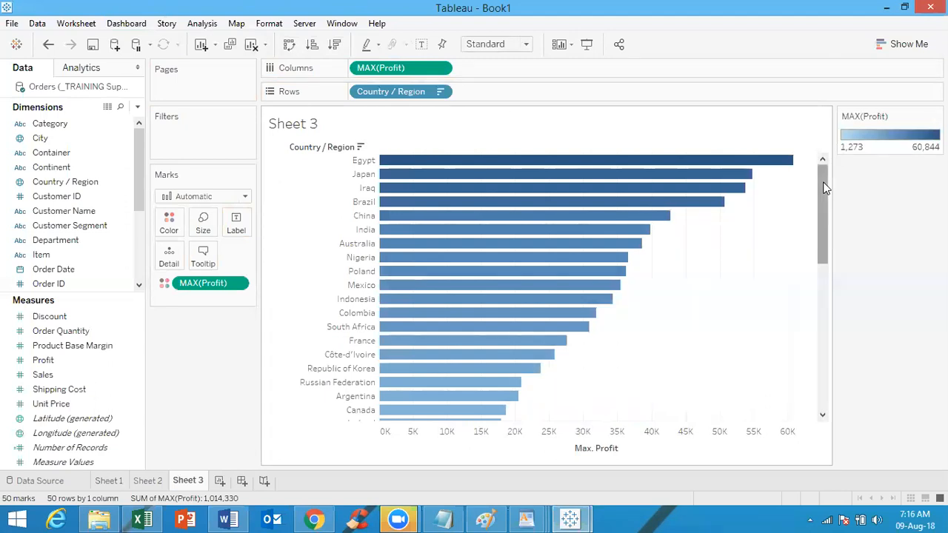
pyautogui.moveTo(824, 182)
pyautogui.mouseDown()
pyautogui.moveTo(823, 214)
pyautogui.moveTo(819, 173)
pyautogui.moveTo(836, 271)
pyautogui.moveTo(823, 176)
pyautogui.mouseUp()
pyautogui.moveTo(824, 198); pyautogui.dragTo(822, 119)
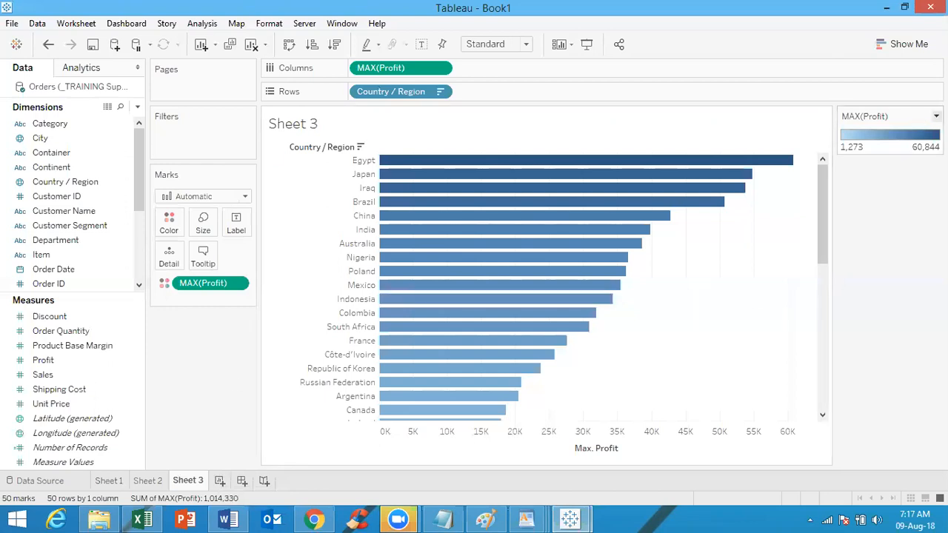
# Set the color palette of the maximum Profit legend to Orange
pyautogui.click(936, 116)
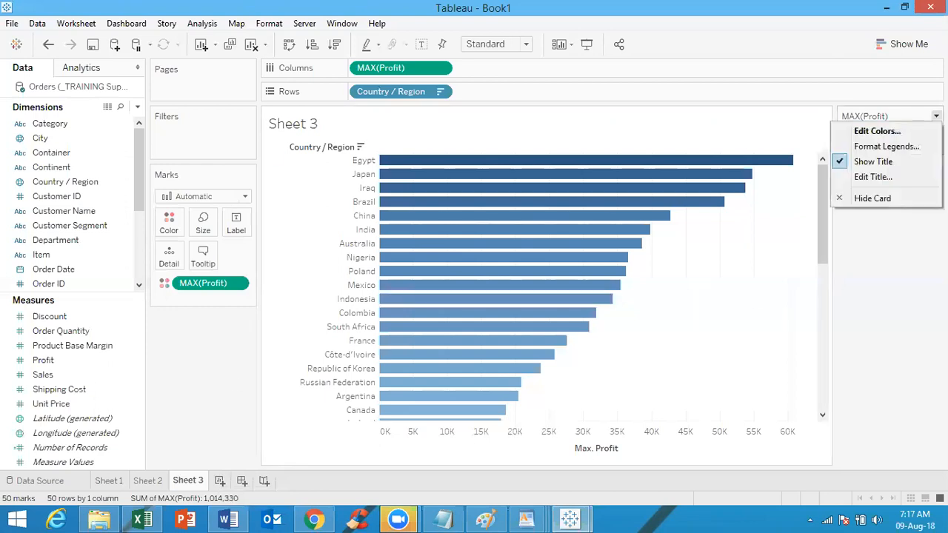
pyautogui.click(913, 132)
pyautogui.click(878, 131)
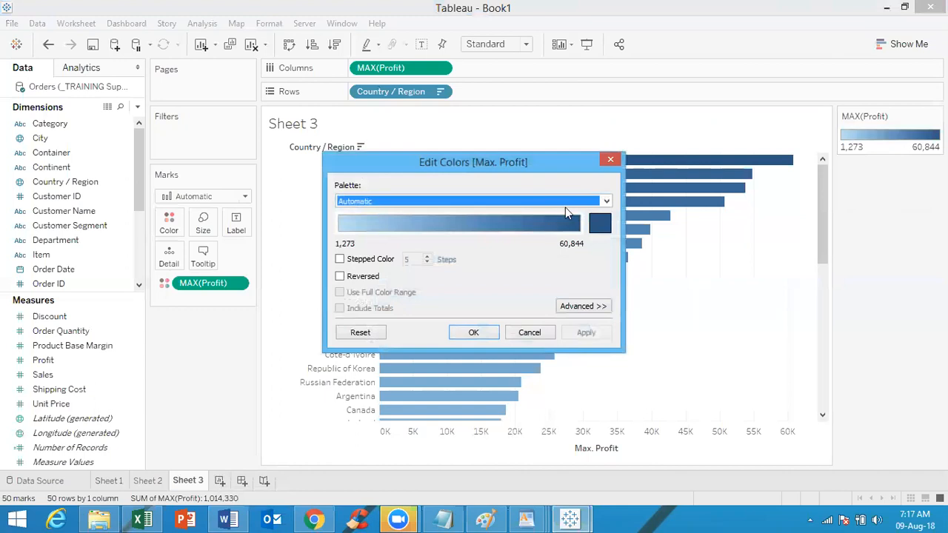
pyautogui.click(567, 203)
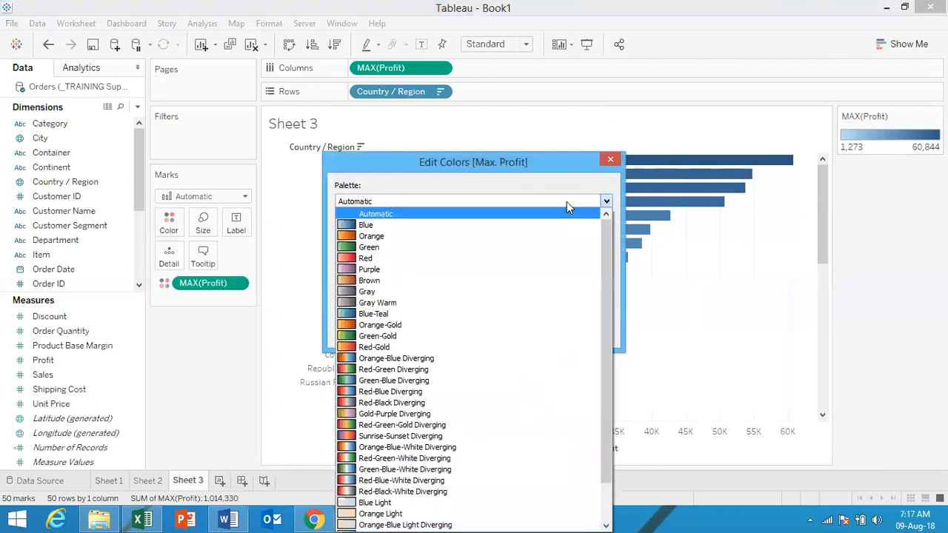
pyautogui.click(537, 237)
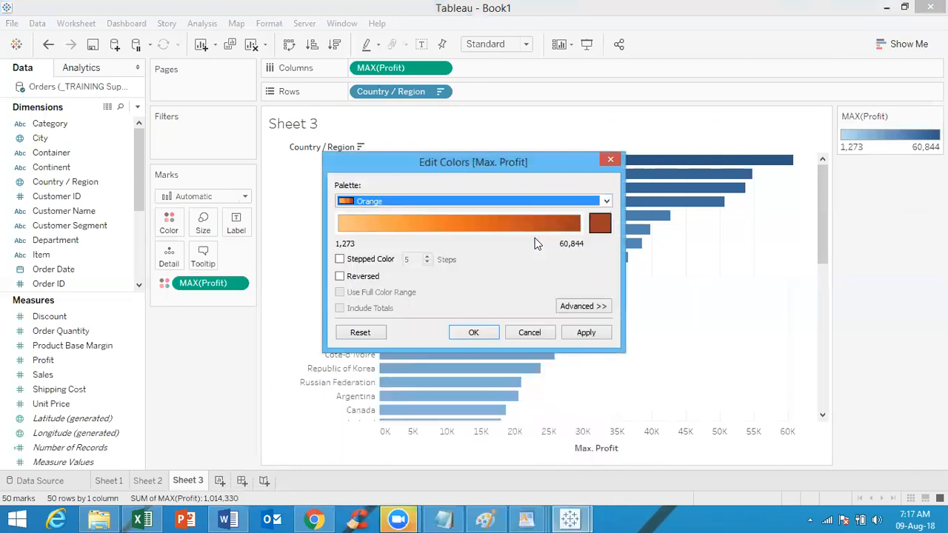
pyautogui.click(475, 333)
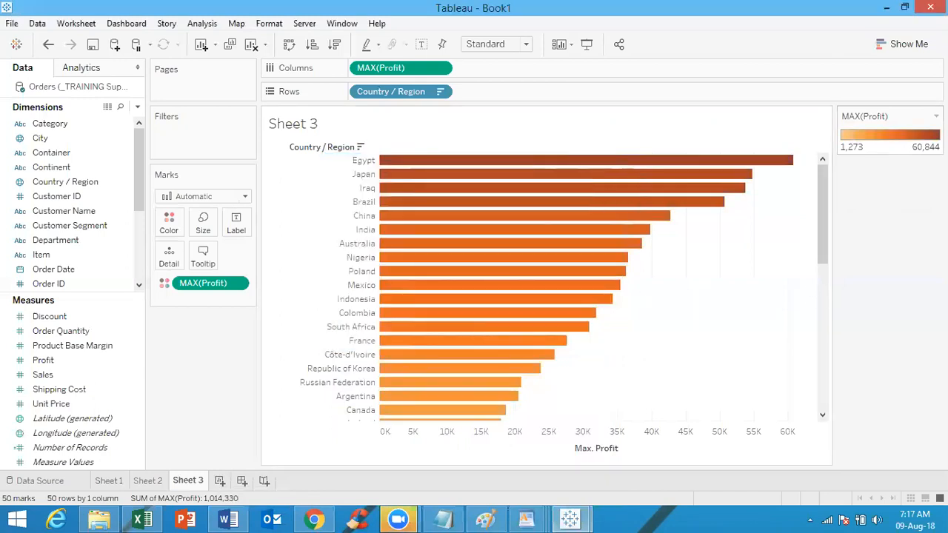
# Look through the other color palettes available for the maximum Profit legend without applying one
pyautogui.click(936, 117)
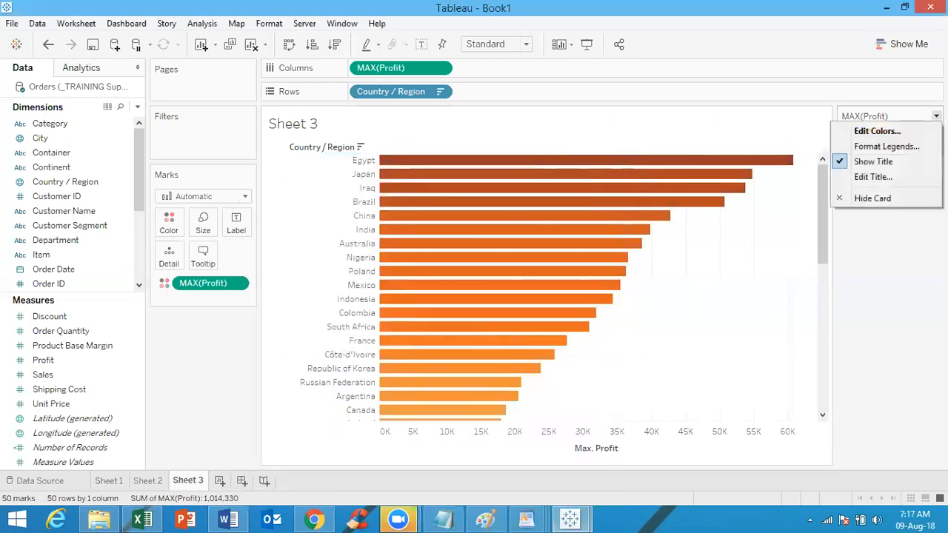
pyautogui.click(889, 133)
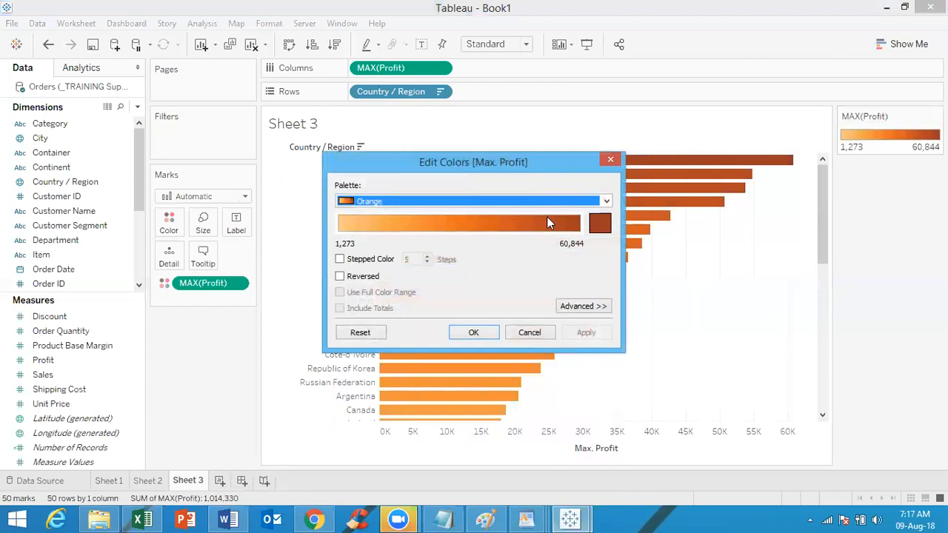
pyautogui.click(545, 201)
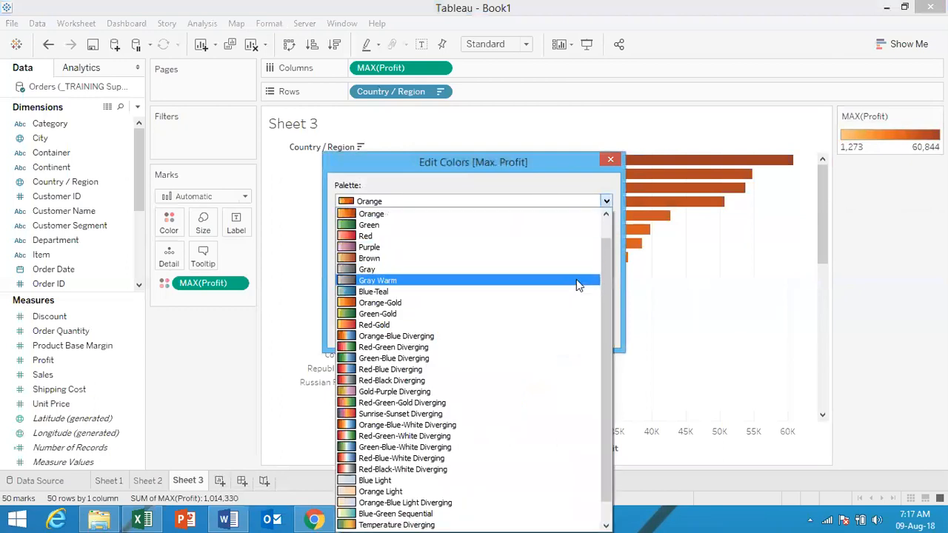
pyautogui.moveTo(605, 310); pyautogui.dragTo(599, 396)
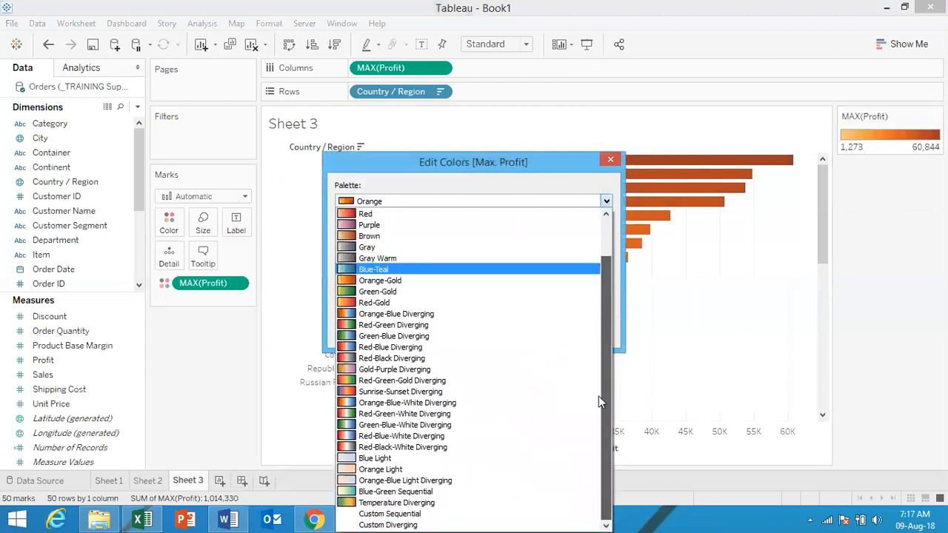
pyautogui.click(765, 303)
pyautogui.click(611, 160)
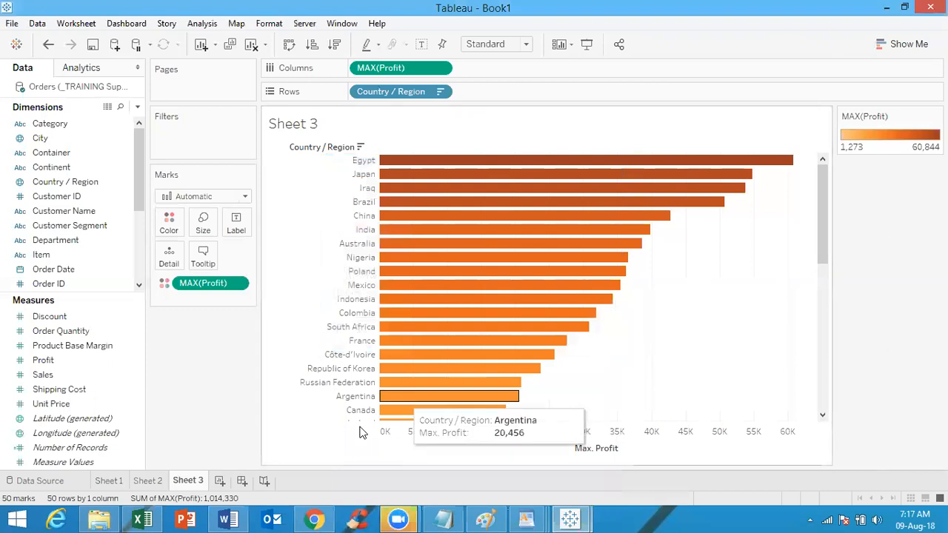
# Create a new worksheet and chart Profit on rows against the year of Order Date on columns as a line
pyautogui.click(222, 481)
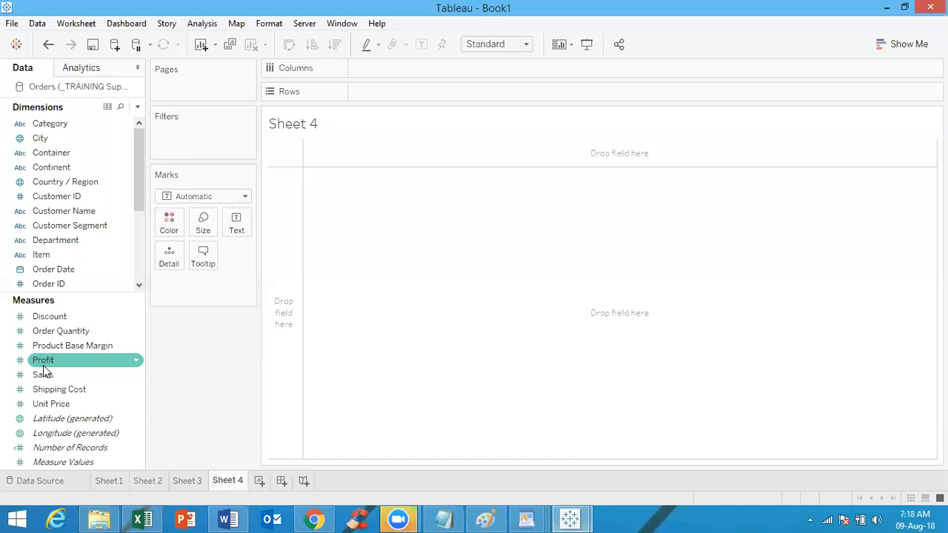
pyautogui.click(34, 169)
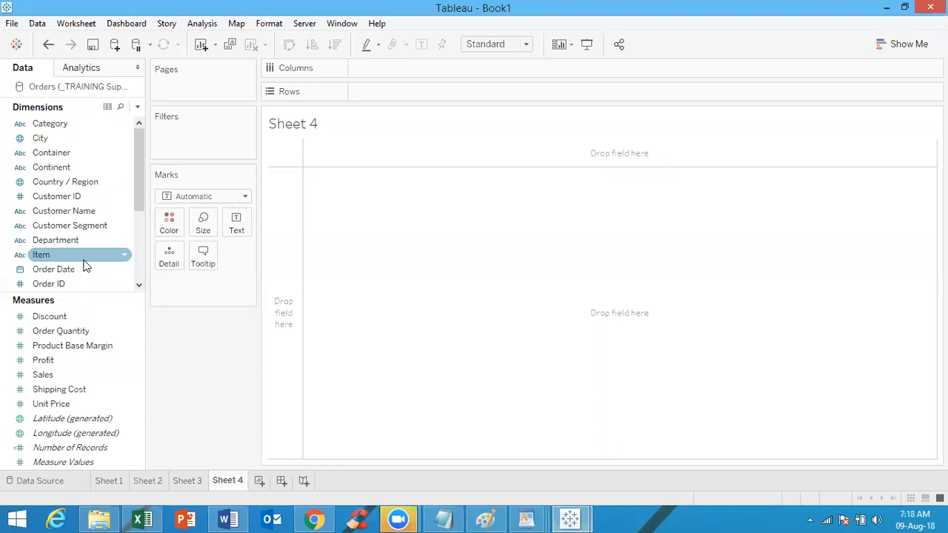
pyautogui.moveTo(84, 274); pyautogui.dragTo(427, 72)
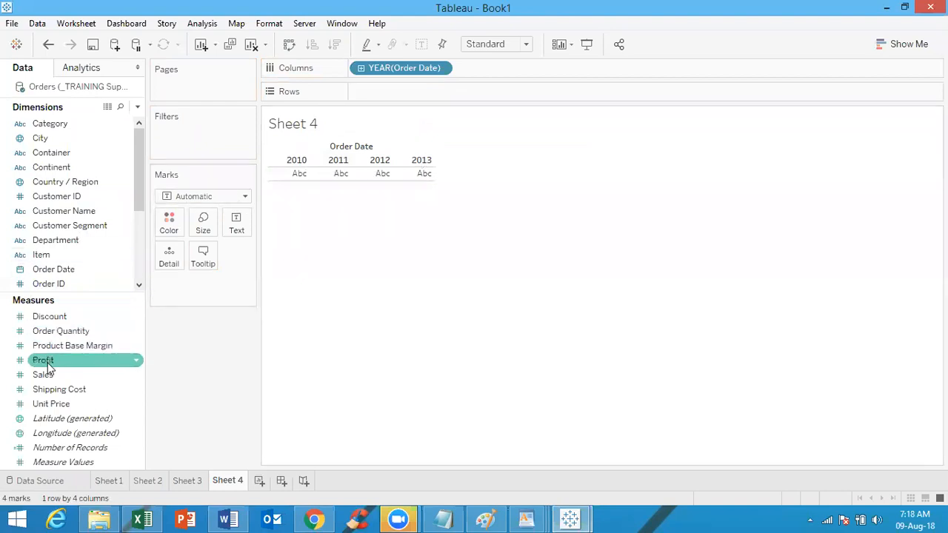
pyautogui.moveTo(47, 367); pyautogui.dragTo(378, 97)
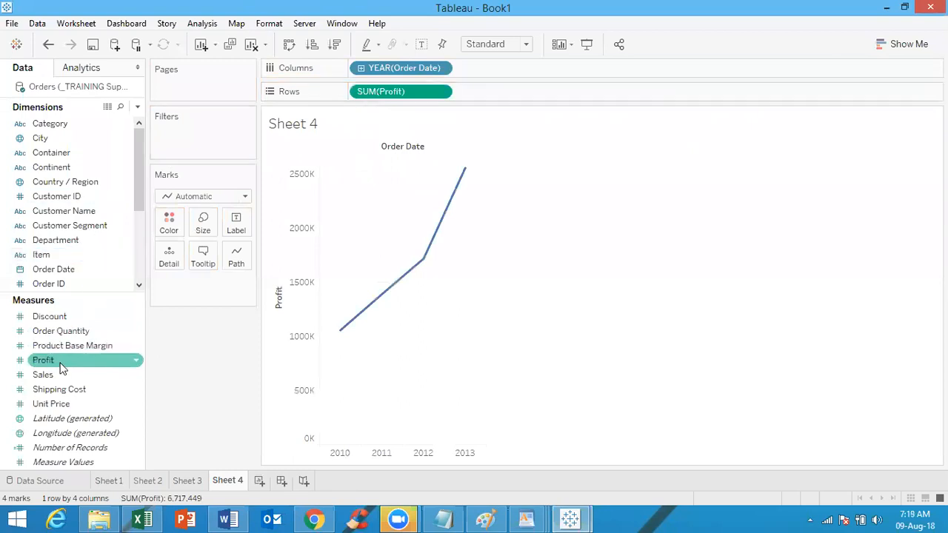
pyautogui.moveTo(458, 191)
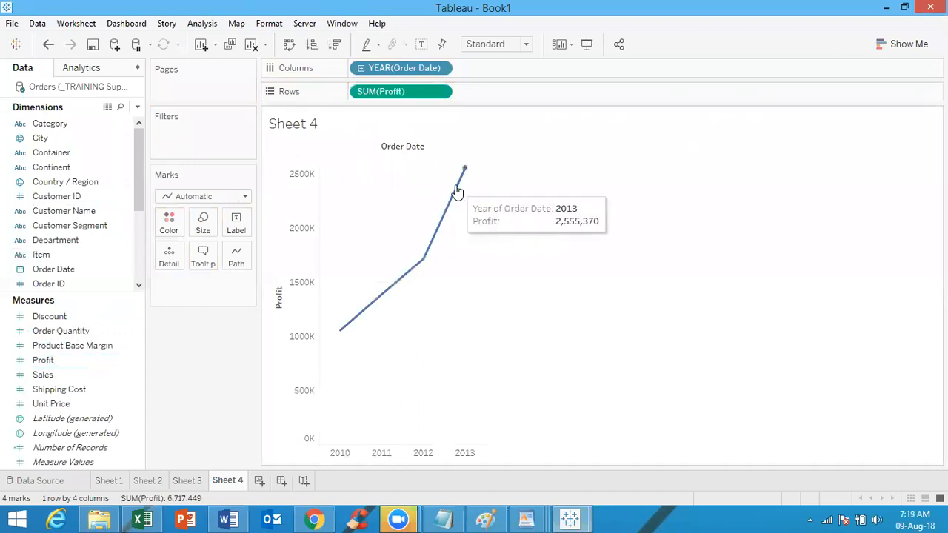
pyautogui.moveTo(380, 296)
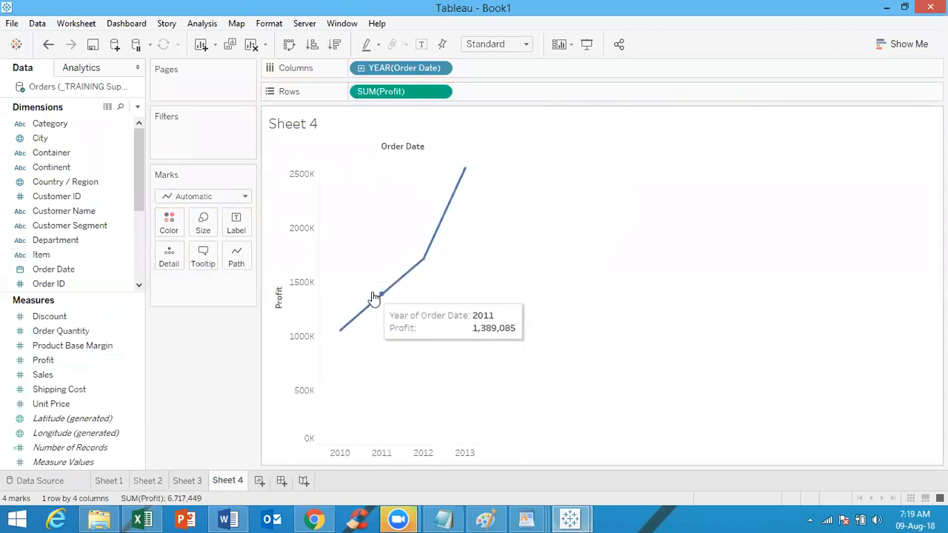
pyautogui.moveTo(355, 318)
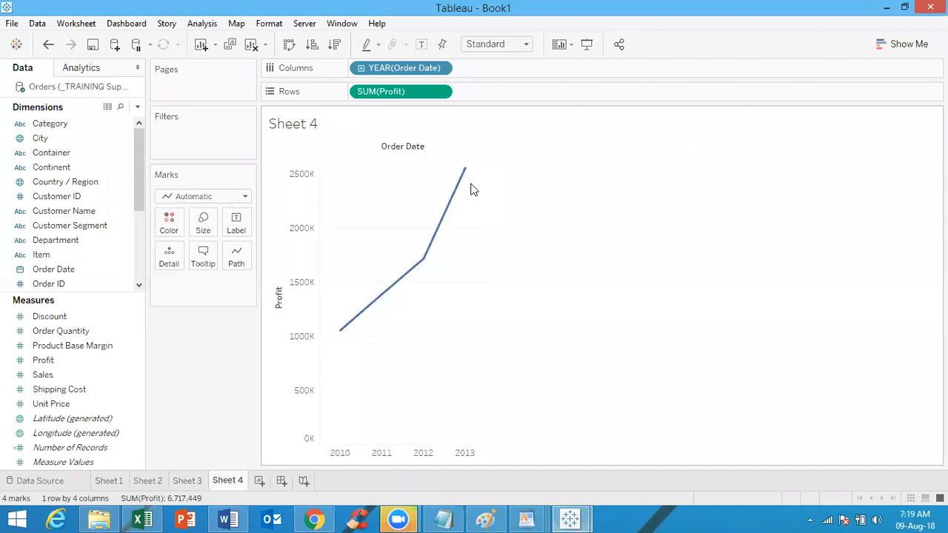
pyautogui.moveTo(467, 170)
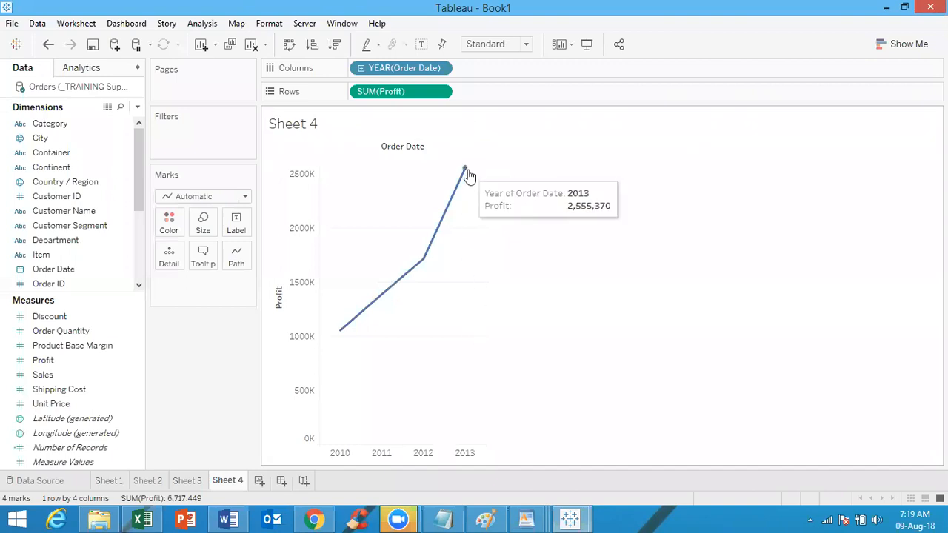
# Encode both the color and the size of the line by Profit
pyautogui.click(122, 255)
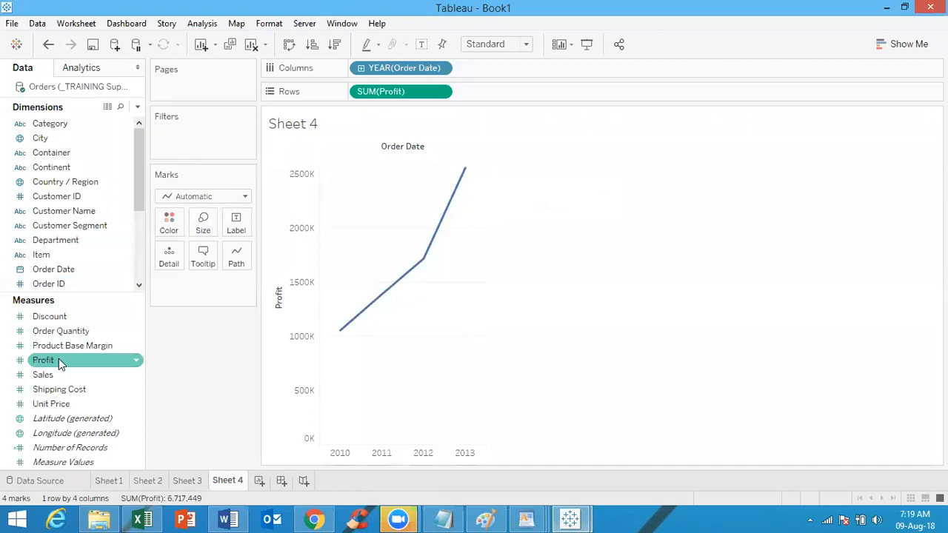
pyautogui.moveTo(59, 360); pyautogui.dragTo(167, 221)
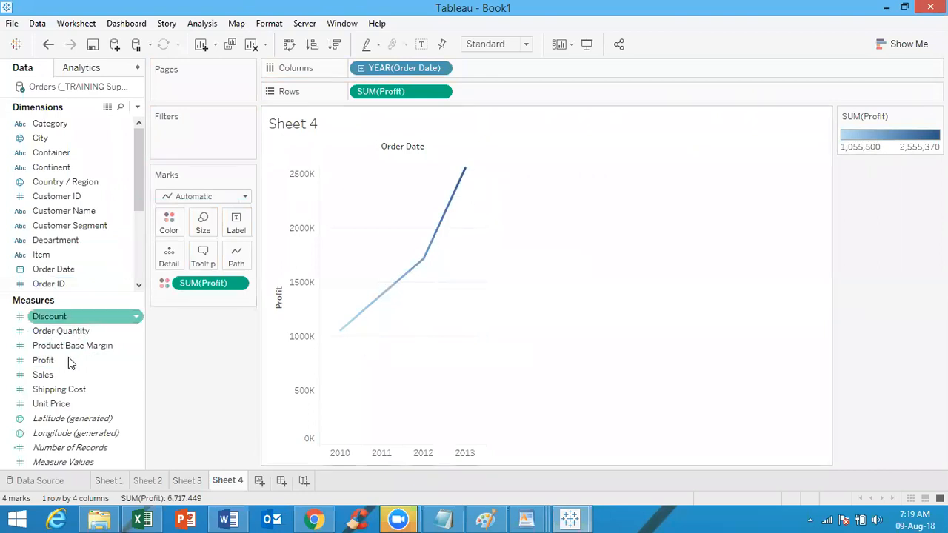
pyautogui.moveTo(59, 362); pyautogui.dragTo(205, 223)
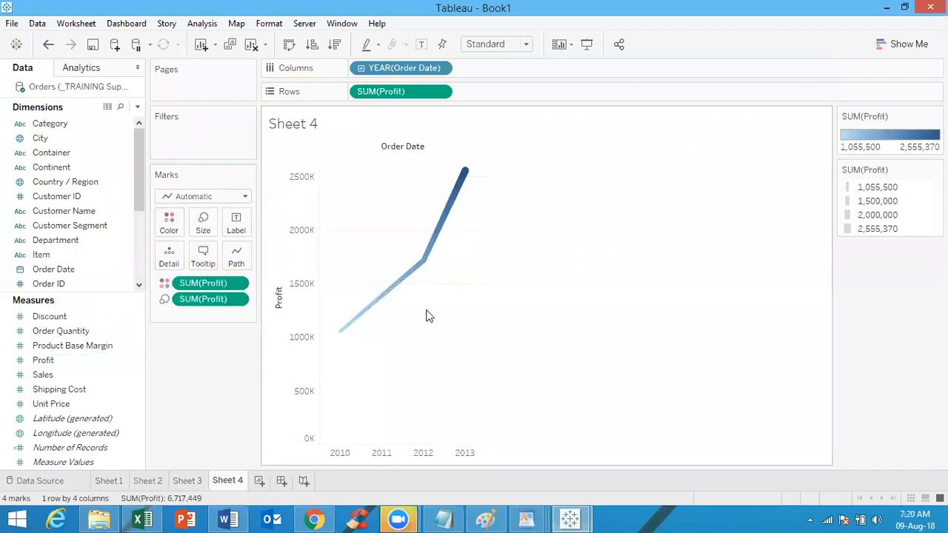
pyautogui.moveTo(463, 172)
# Show mark labels with the Profit values on the line chart
pyautogui.click(421, 45)
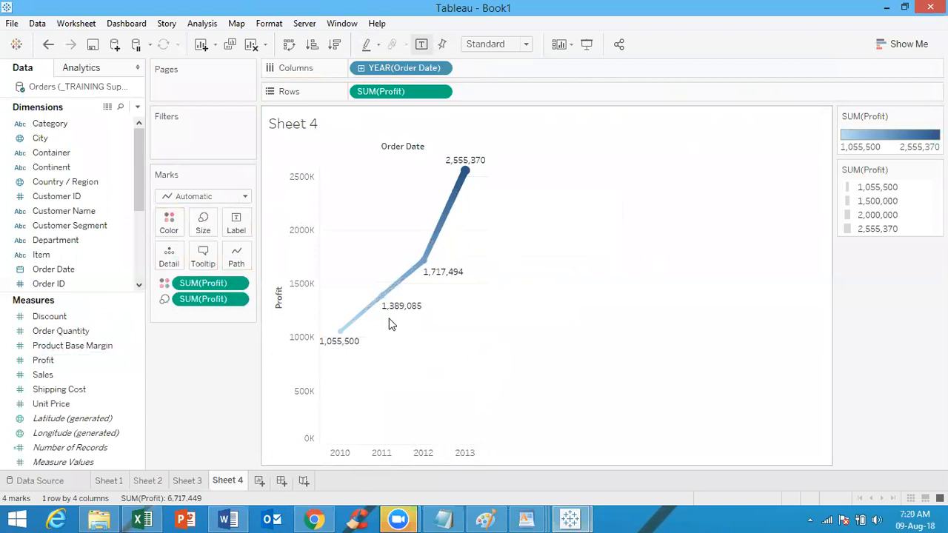
pyautogui.moveTo(393, 313)
pyautogui.moveTo(463, 200)
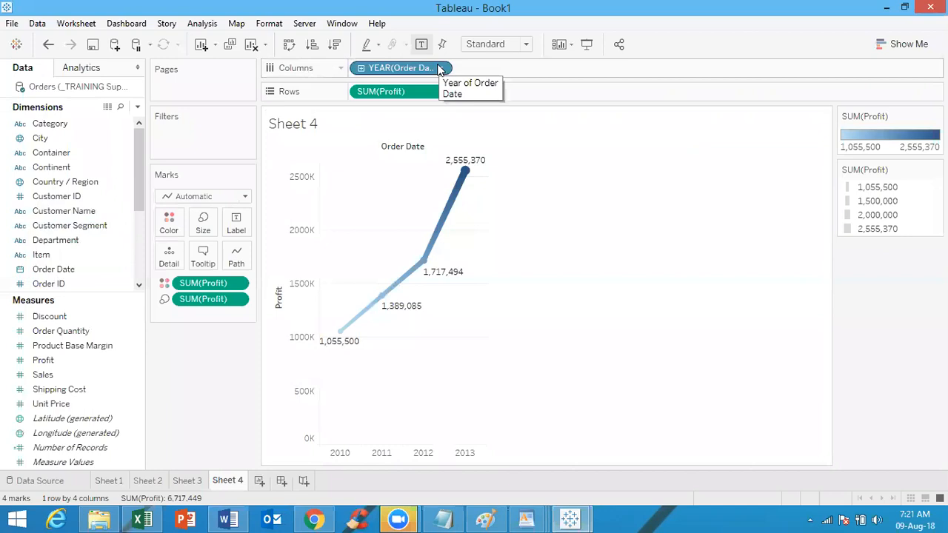
# Drill the Order Date hierarchy on columns down from year through quarter and month to day
pyautogui.click(362, 68)
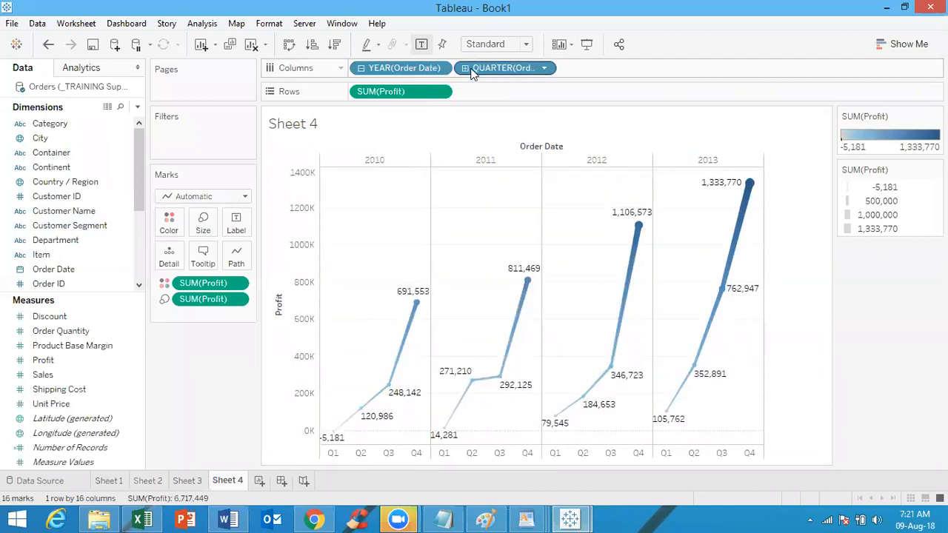
pyautogui.click(466, 68)
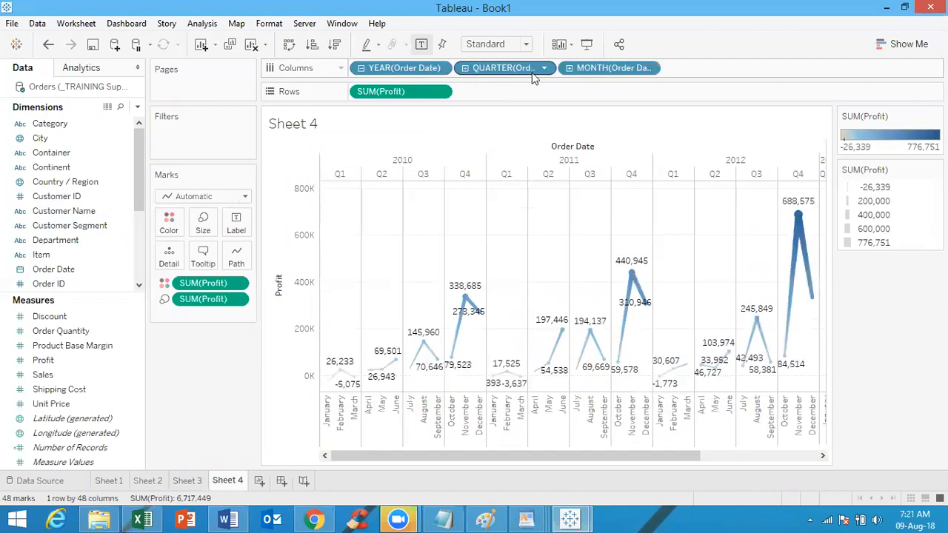
pyautogui.click(570, 68)
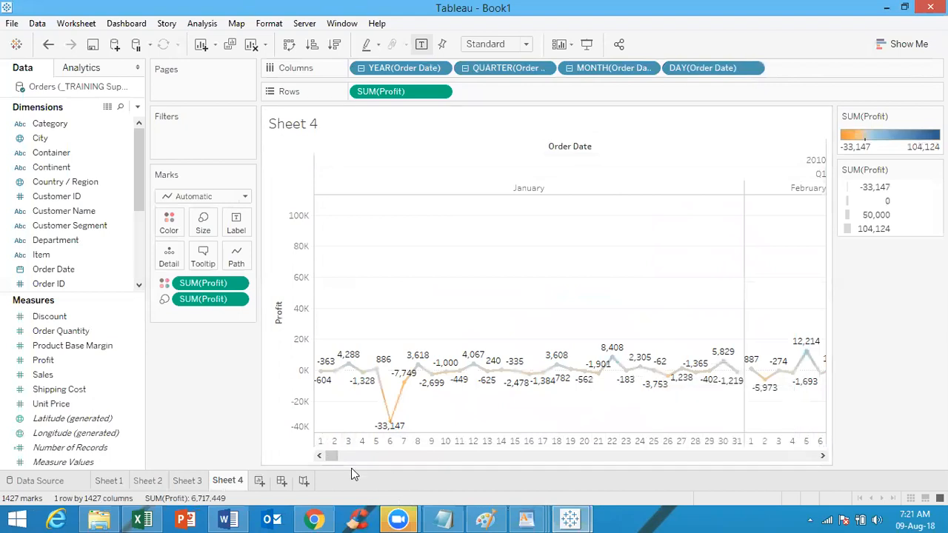
pyautogui.moveTo(332, 457); pyautogui.dragTo(357, 456)
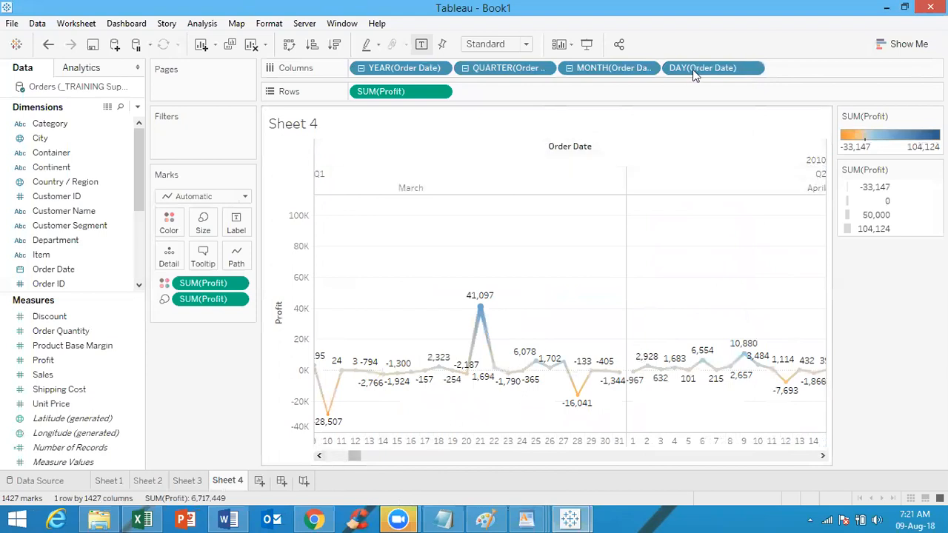
# Collapse the Order Date hierarchy on columns from day level back up to year only
pyautogui.click(570, 68)
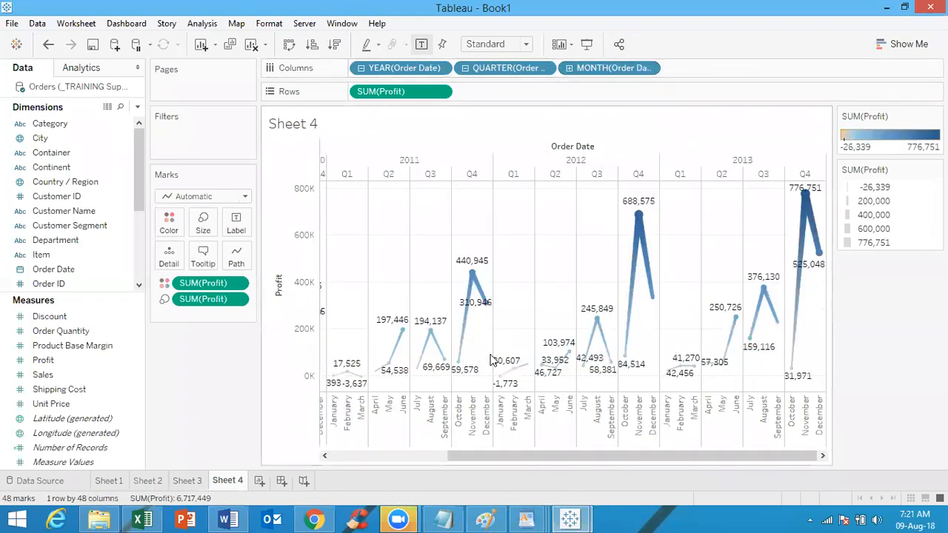
pyautogui.moveTo(395, 366)
pyautogui.click(466, 68)
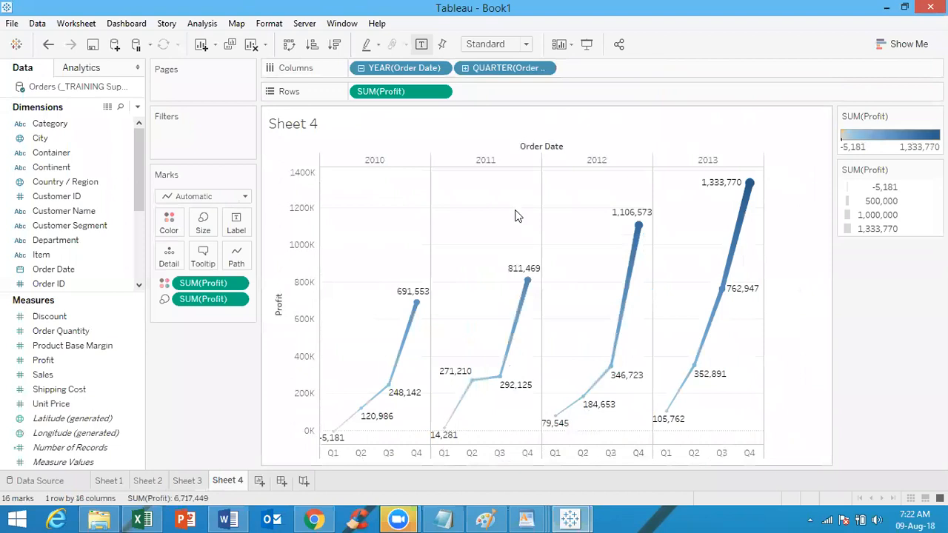
pyautogui.click(361, 70)
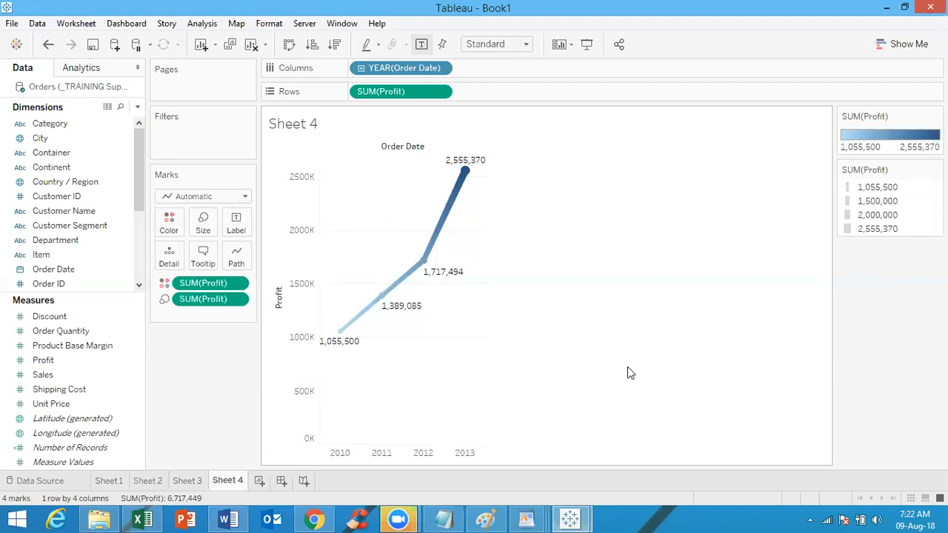
# Create a new worksheet with the year of Order Date on rows and Discount on columns
pyautogui.click(259, 481)
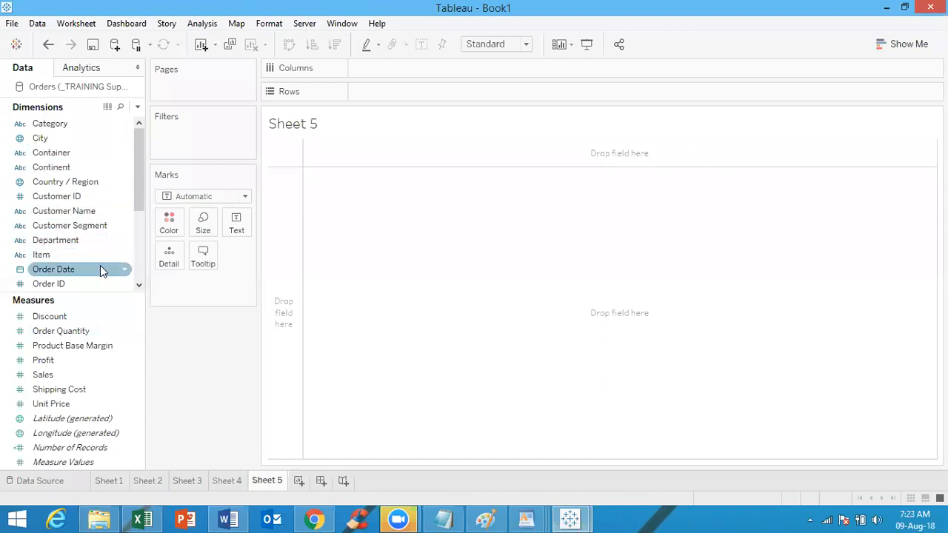
pyautogui.moveTo(102, 265); pyautogui.dragTo(419, 95)
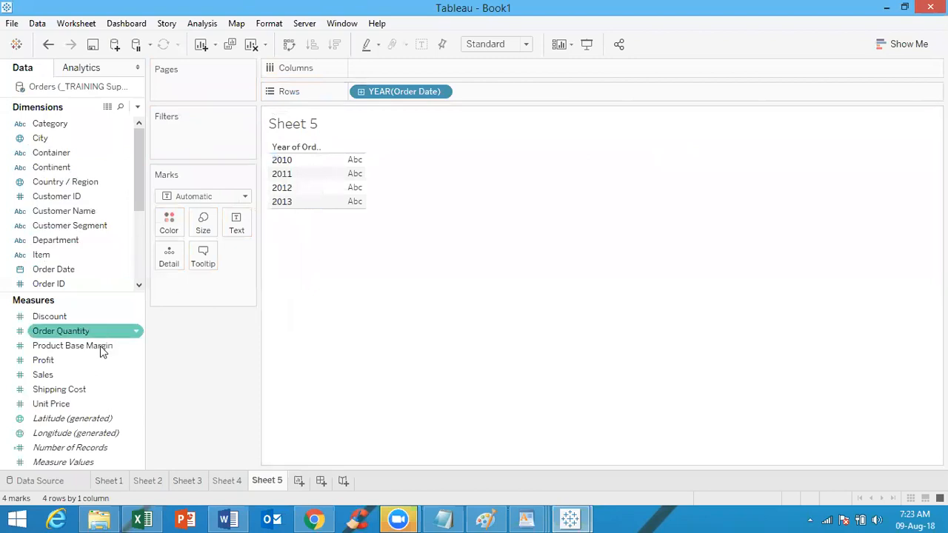
pyautogui.moveTo(99, 319); pyautogui.dragTo(475, 78)
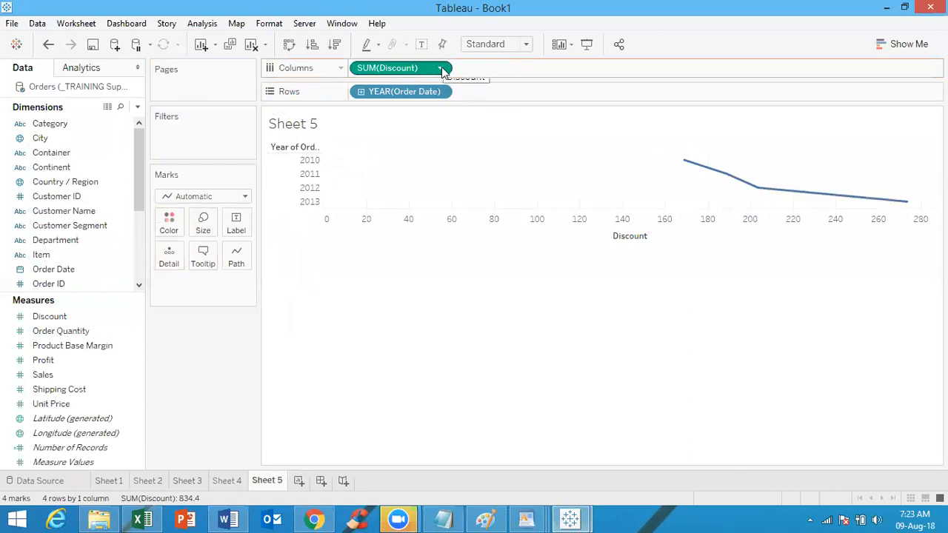
# Aggregate Discount on columns as Average and set Order Date on rows to the discrete Month level
pyautogui.click(441, 68)
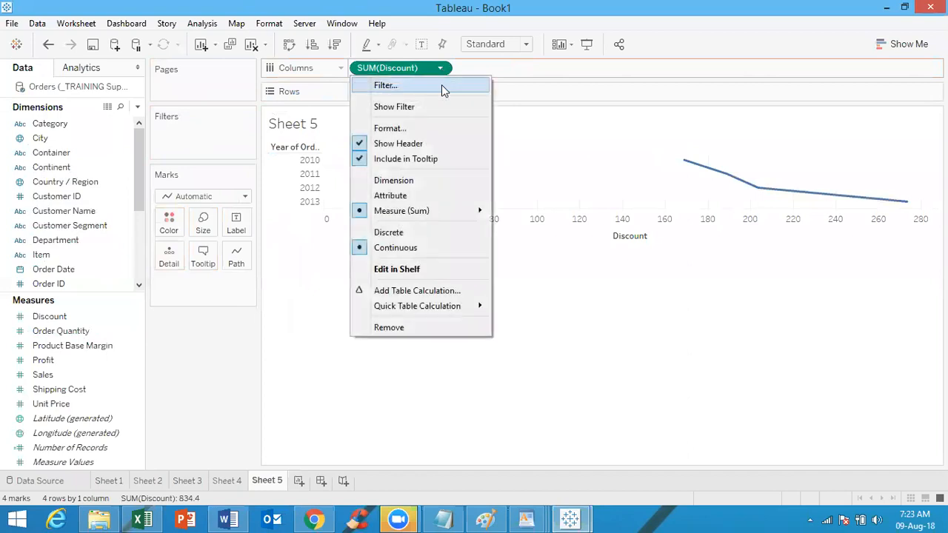
pyautogui.moveTo(447, 211)
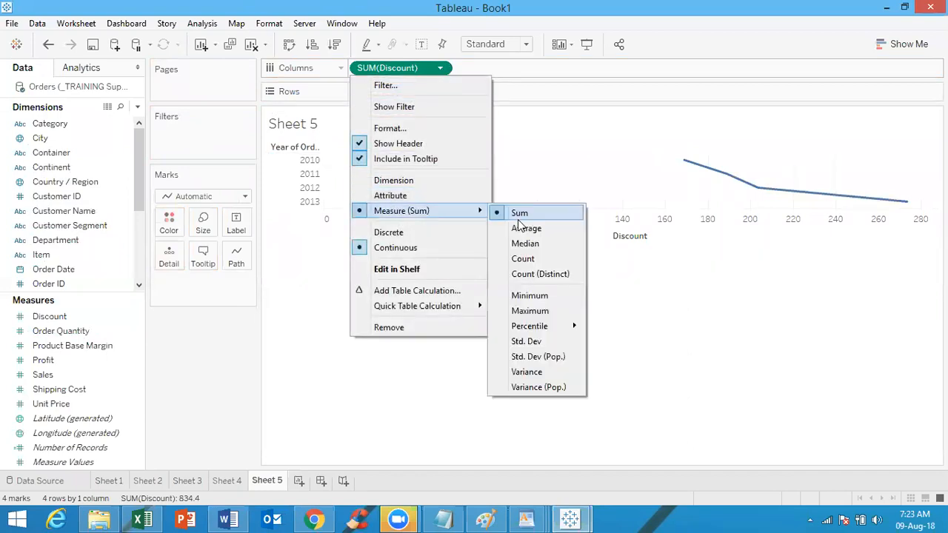
pyautogui.click(527, 225)
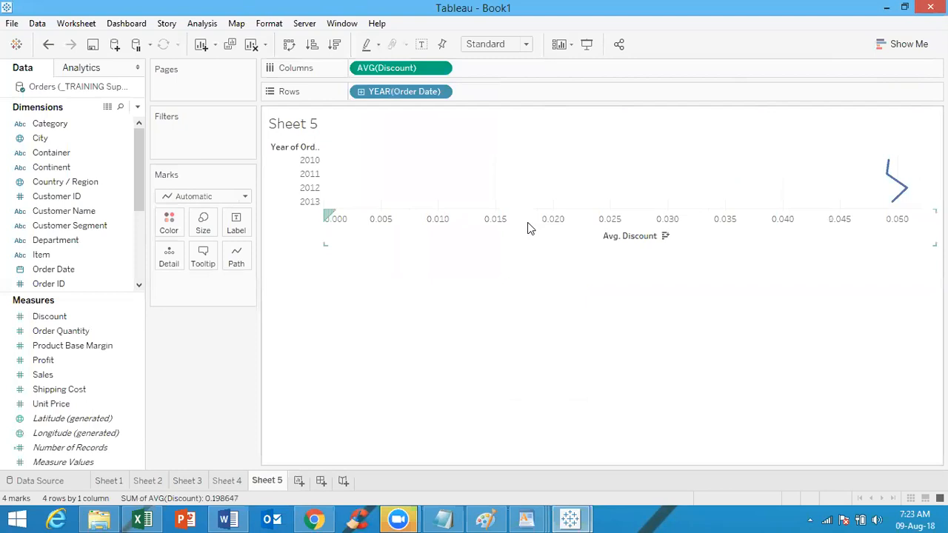
pyautogui.click(442, 92)
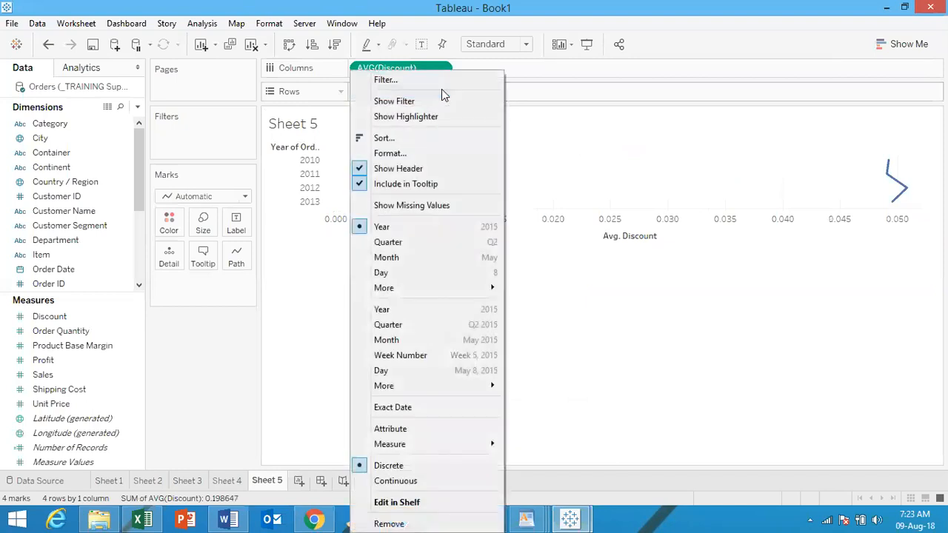
pyautogui.click(417, 257)
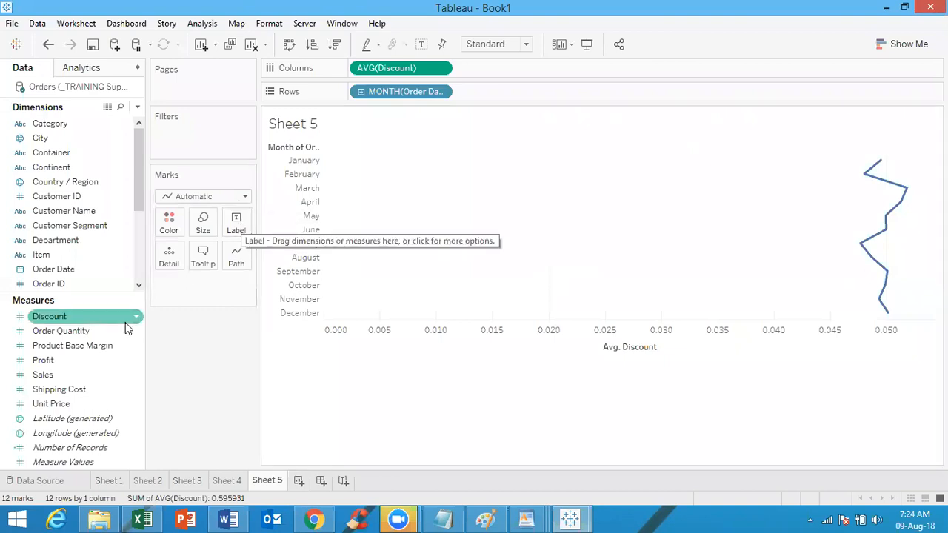
# Color the average discount lines by the year of Order Date
pyautogui.moveTo(80, 275); pyautogui.dragTo(174, 224)
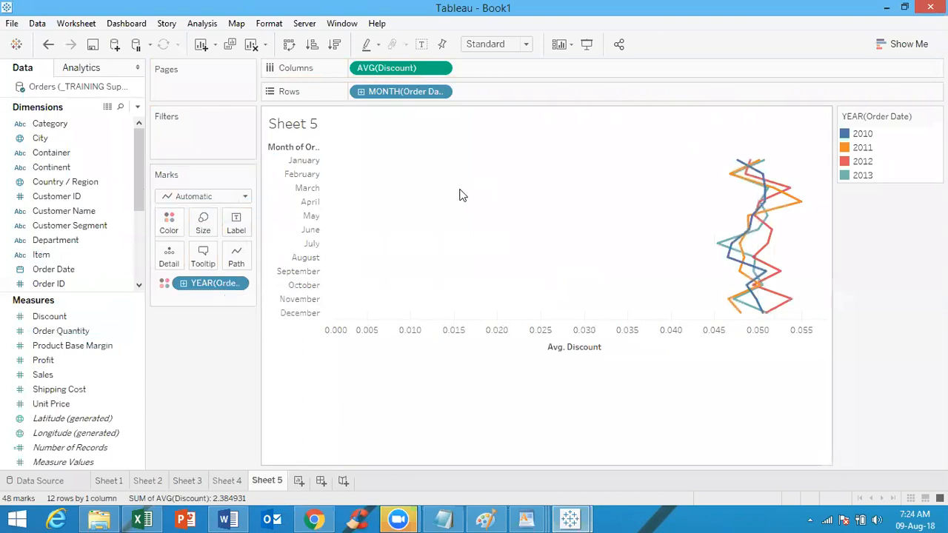
pyautogui.moveTo(67, 316); pyautogui.dragTo(729, 362)
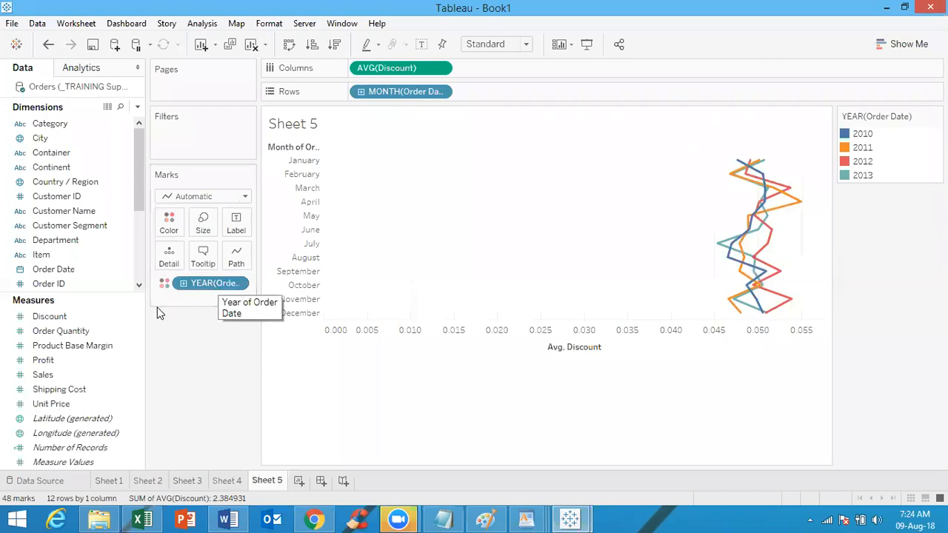
pyautogui.click(93, 321)
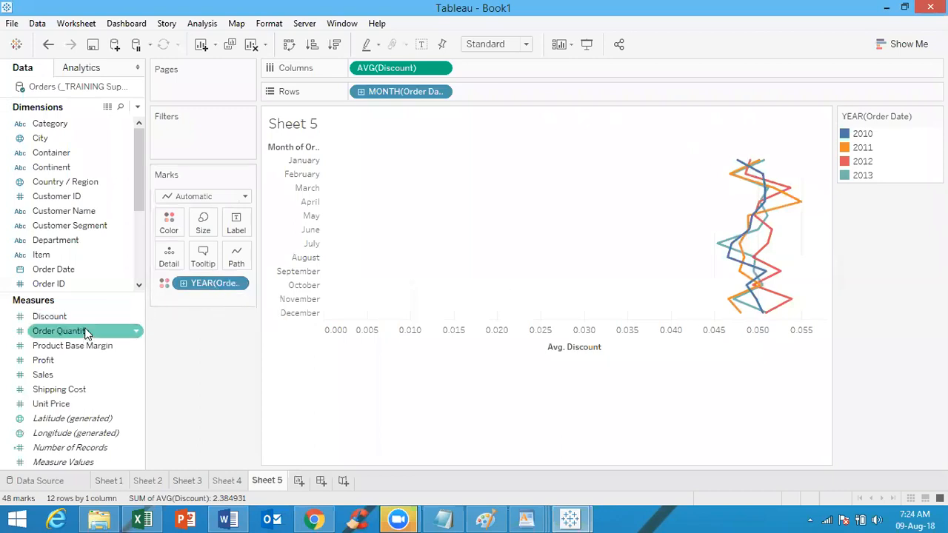
# Label the lines with the year of Order Date and the average Discount
pyautogui.click(83, 270)
pyautogui.moveTo(83, 271); pyautogui.dragTo(239, 227)
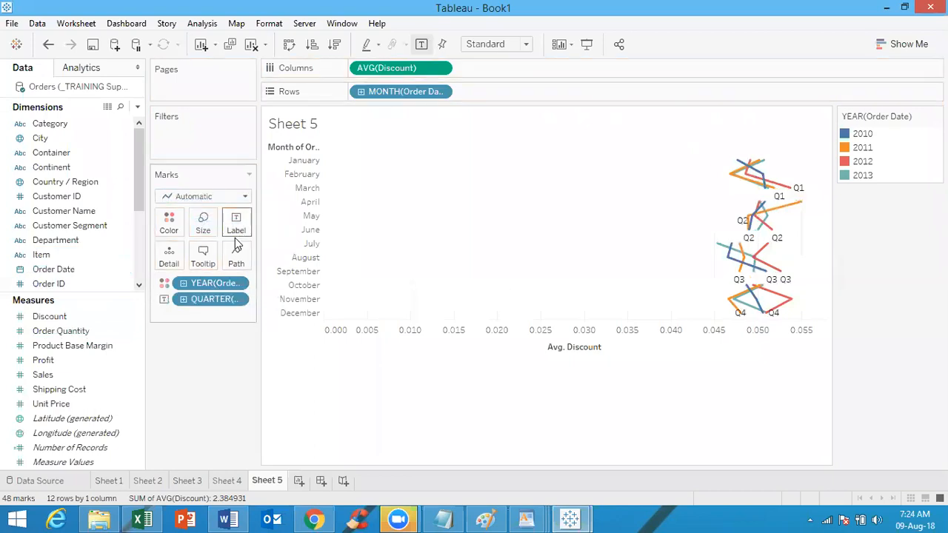
pyautogui.click(234, 301)
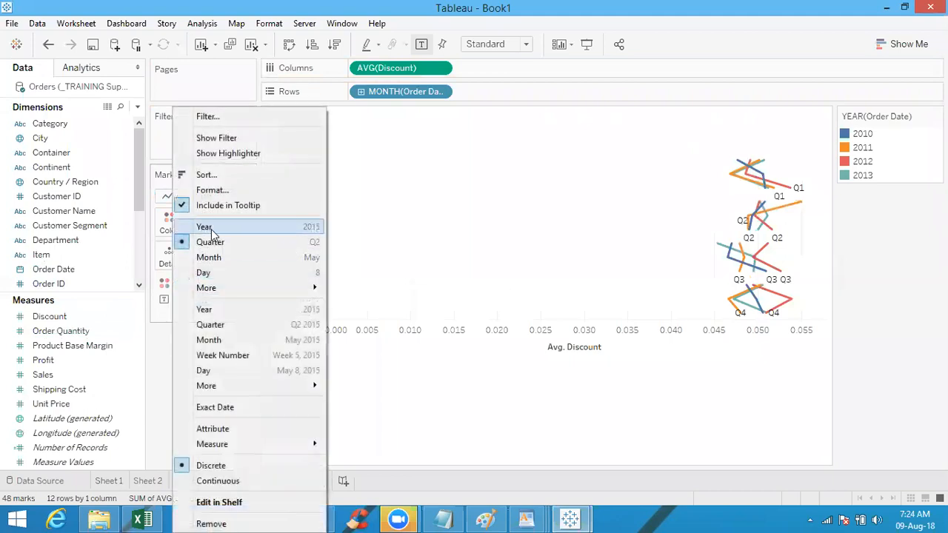
pyautogui.click(211, 228)
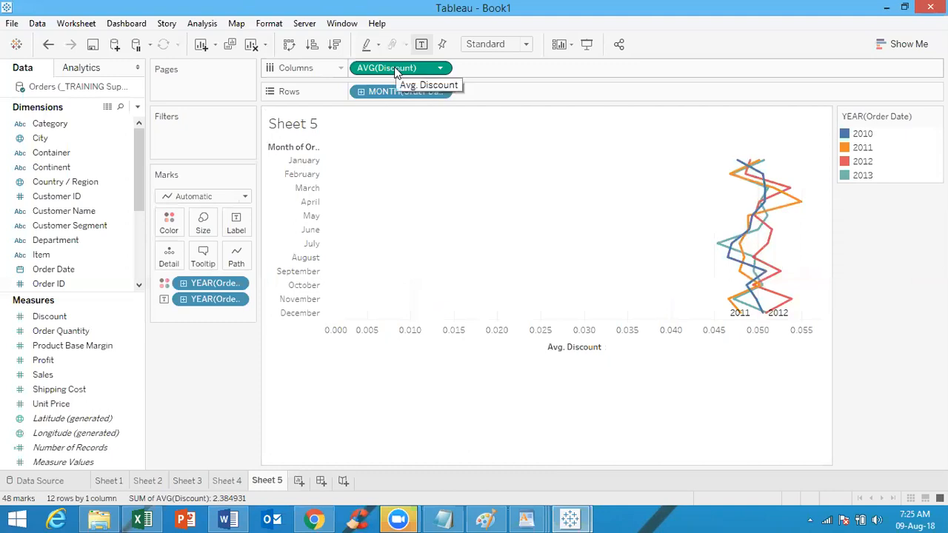
pyautogui.moveTo(397, 72); pyautogui.dragTo(237, 230)
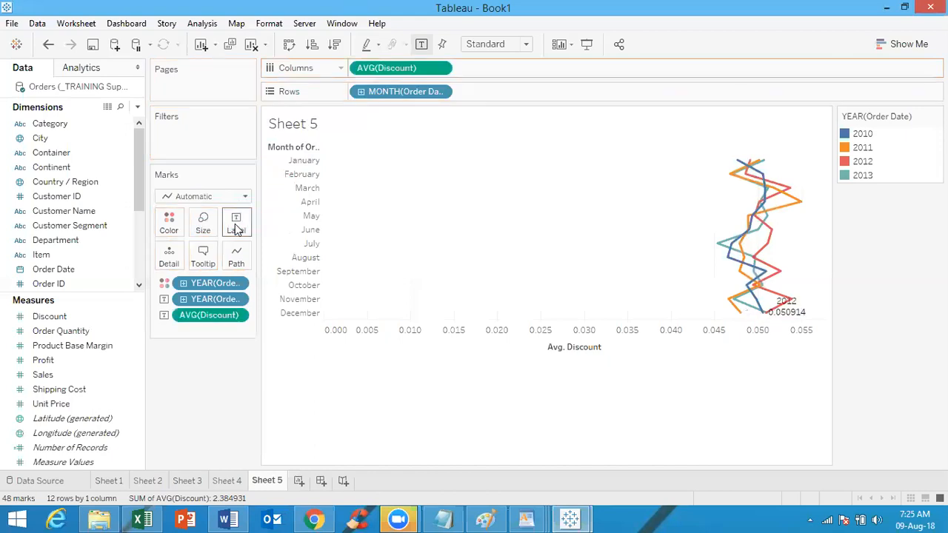
pyautogui.moveTo(793, 318)
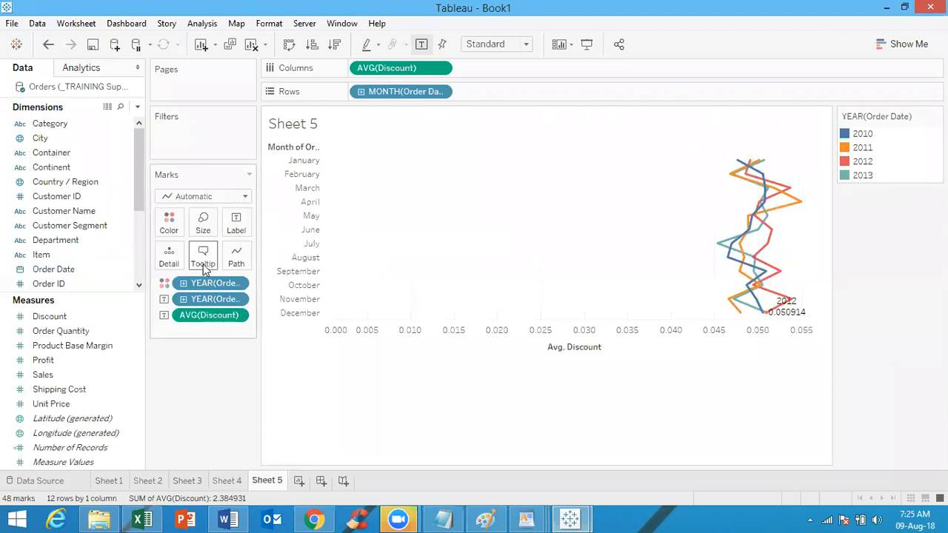
# Set the font size of the entire mark label text to 8
pyautogui.click(236, 224)
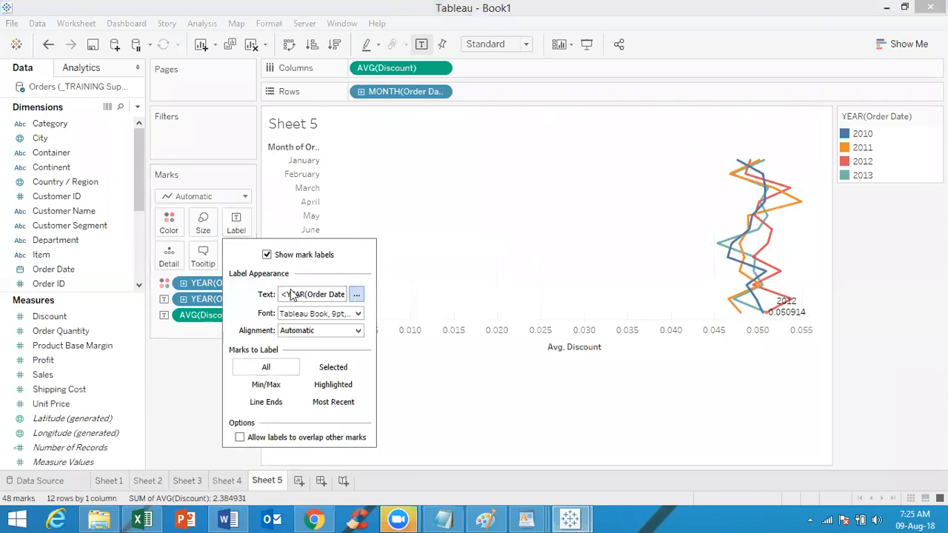
pyautogui.click(357, 295)
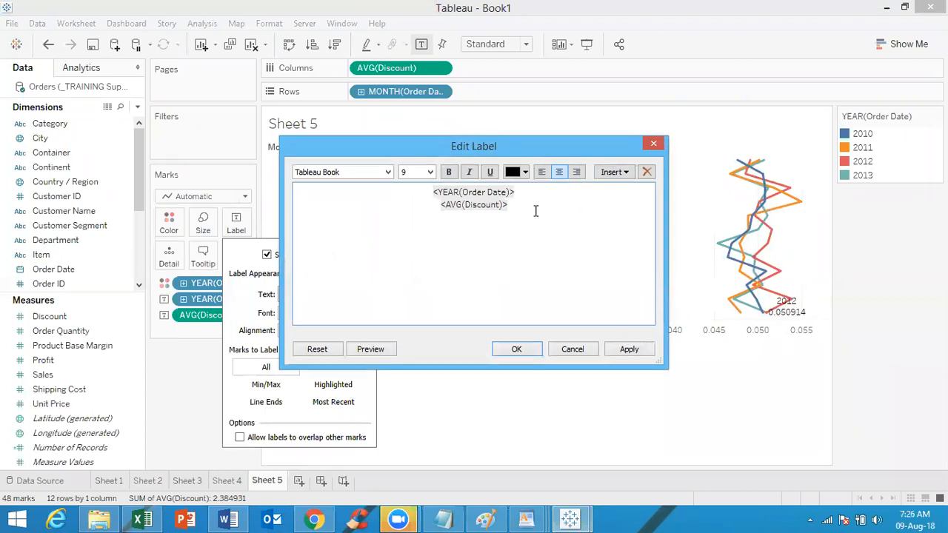
pyautogui.hotkey('ctrl', 'a')
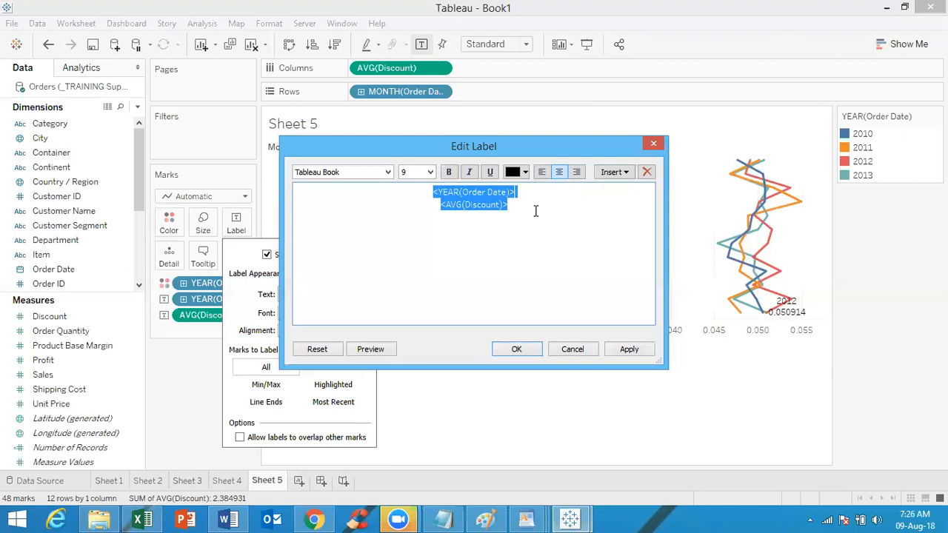
pyautogui.click(430, 172)
pyautogui.click(422, 184)
pyautogui.click(628, 349)
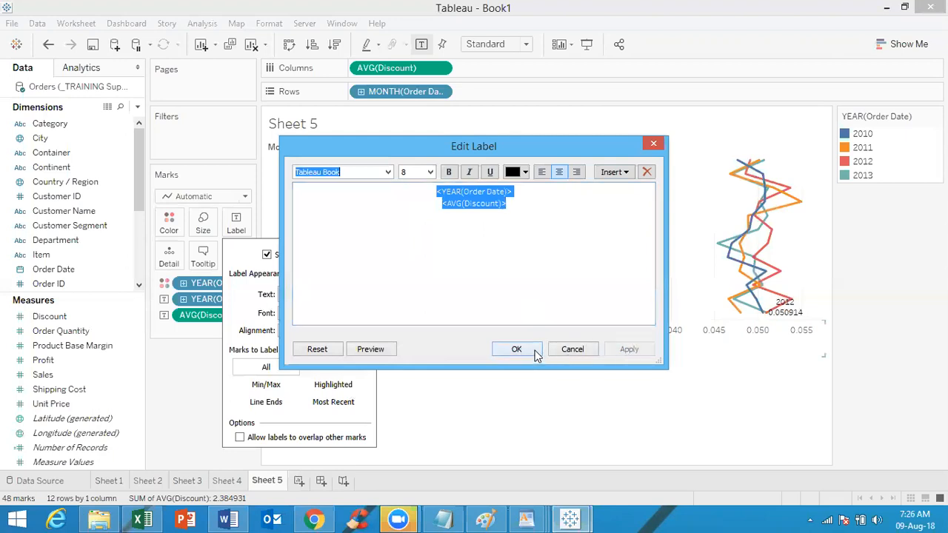
pyautogui.click(516, 349)
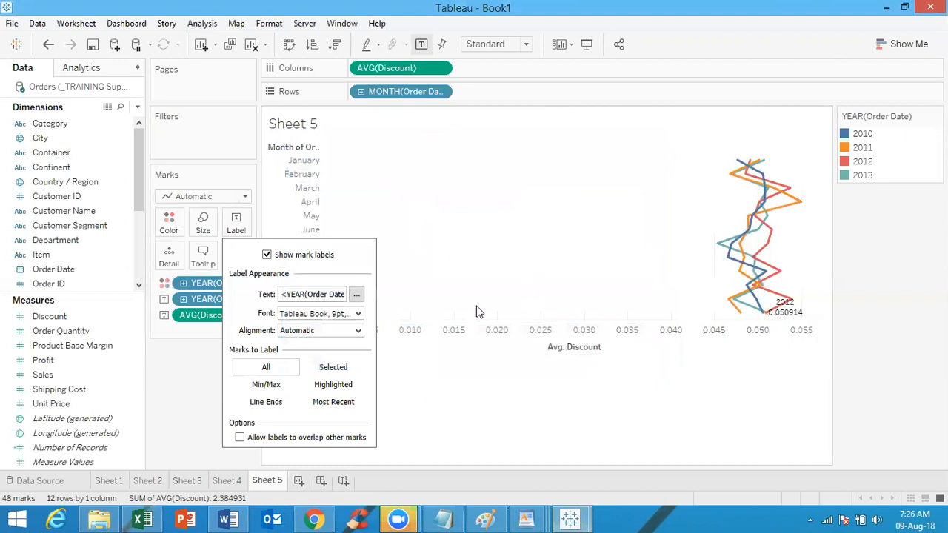
# Edit the Avg. Discount axis so its range does not include zero
pyautogui.click(532, 337)
pyautogui.rightClick(532, 335)
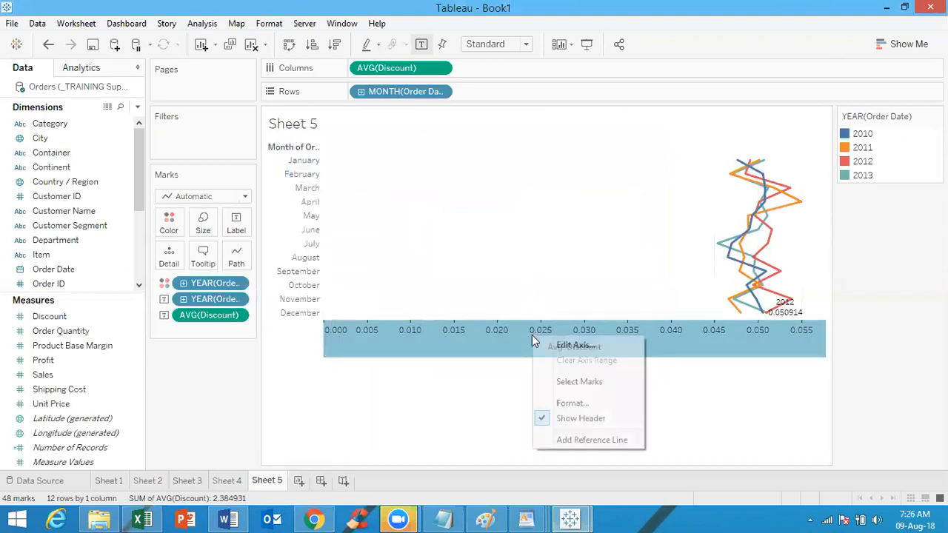
pyautogui.click(584, 343)
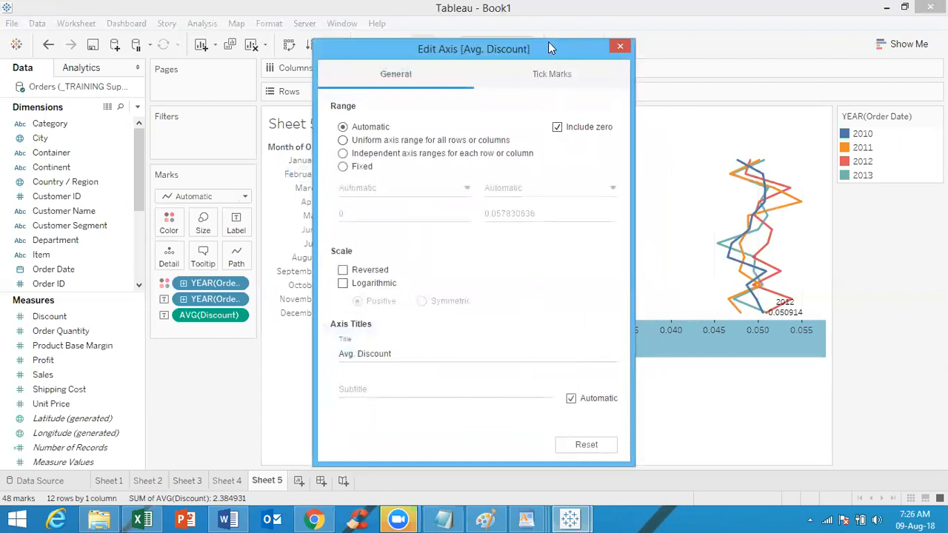
pyautogui.moveTo(547, 44); pyautogui.dragTo(169, 94)
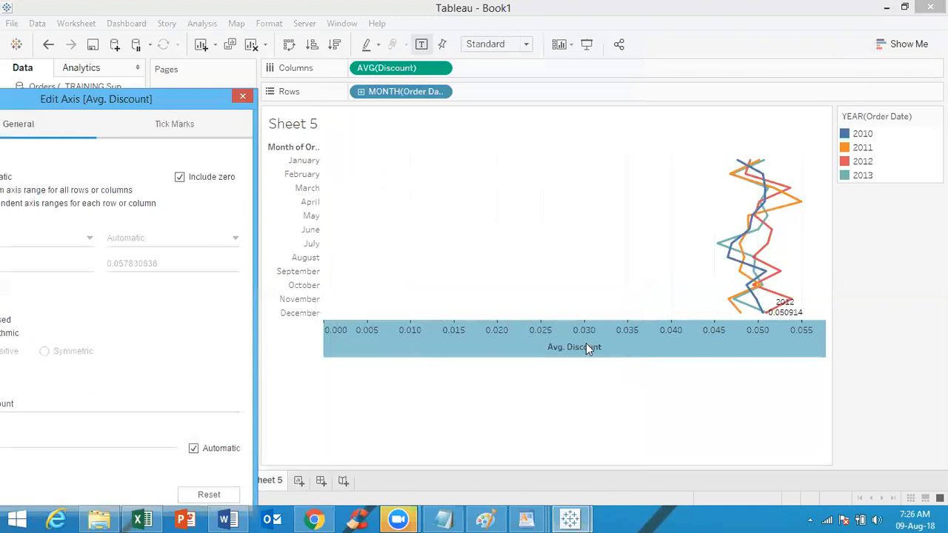
pyautogui.click(179, 177)
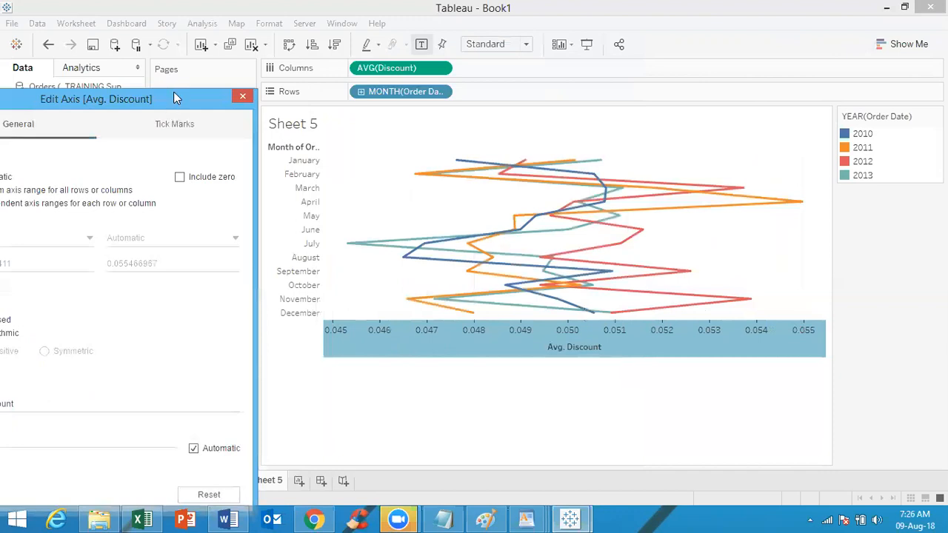
pyautogui.click(244, 98)
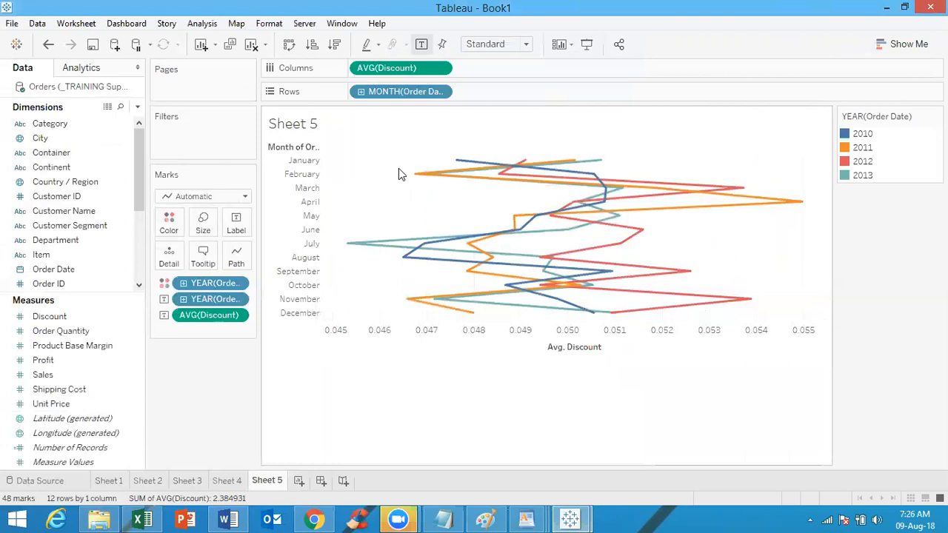
pyautogui.click(550, 335)
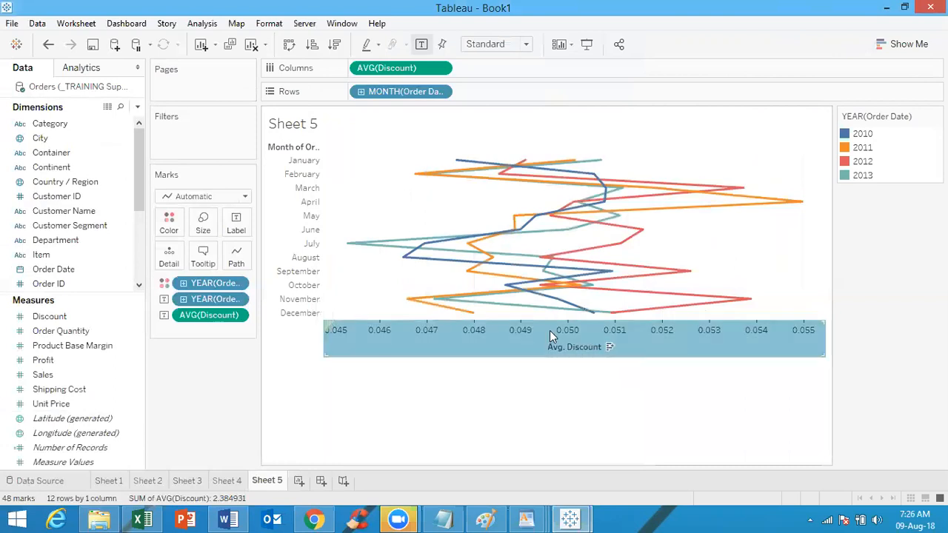
pyautogui.rightClick(550, 335)
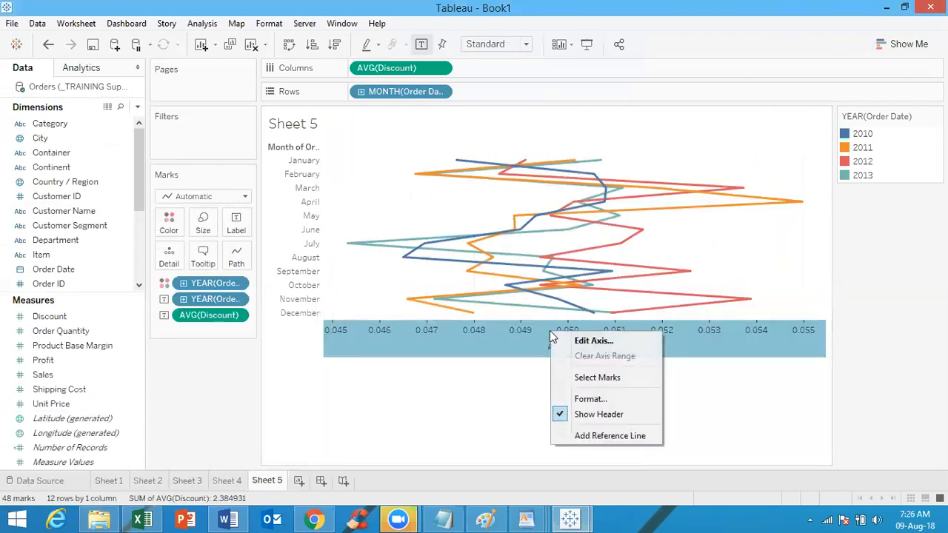
pyautogui.click(759, 412)
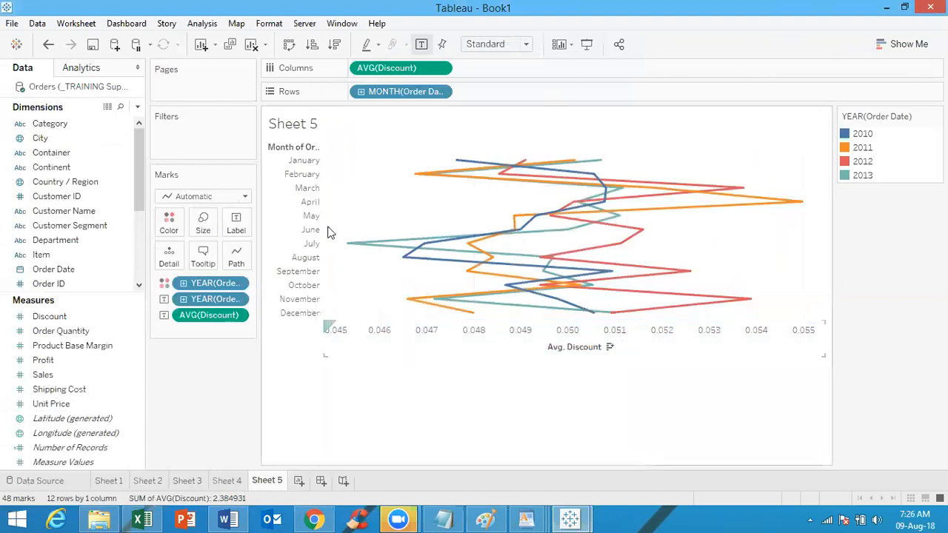
# Set the default number format of the Discount measure to Percentage with 1 decimal place
pyautogui.click(95, 317)
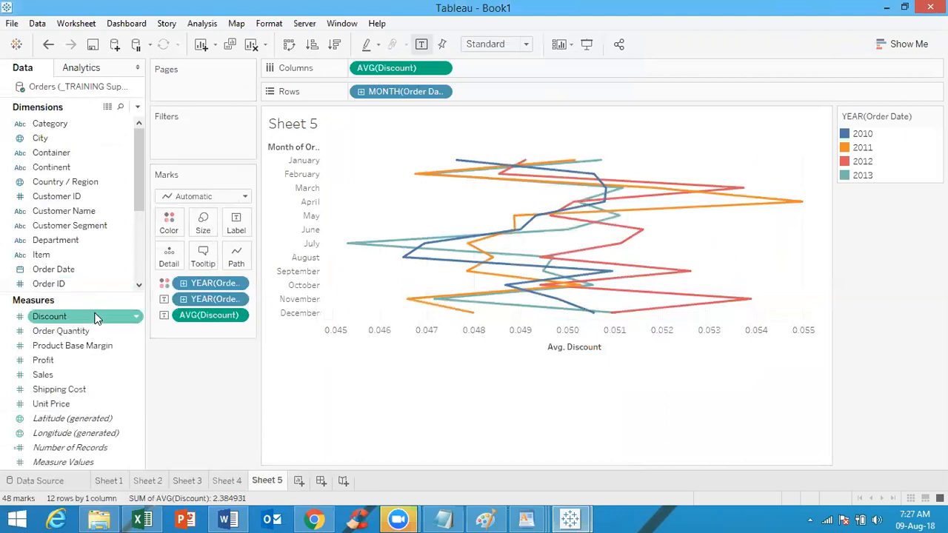
pyautogui.rightClick(95, 317)
pyautogui.moveTo(186, 233)
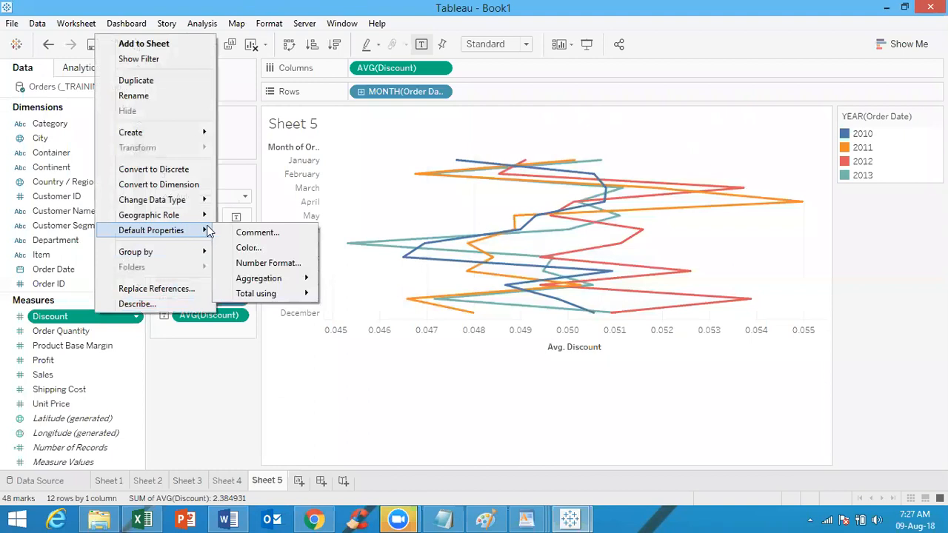
pyautogui.click(266, 263)
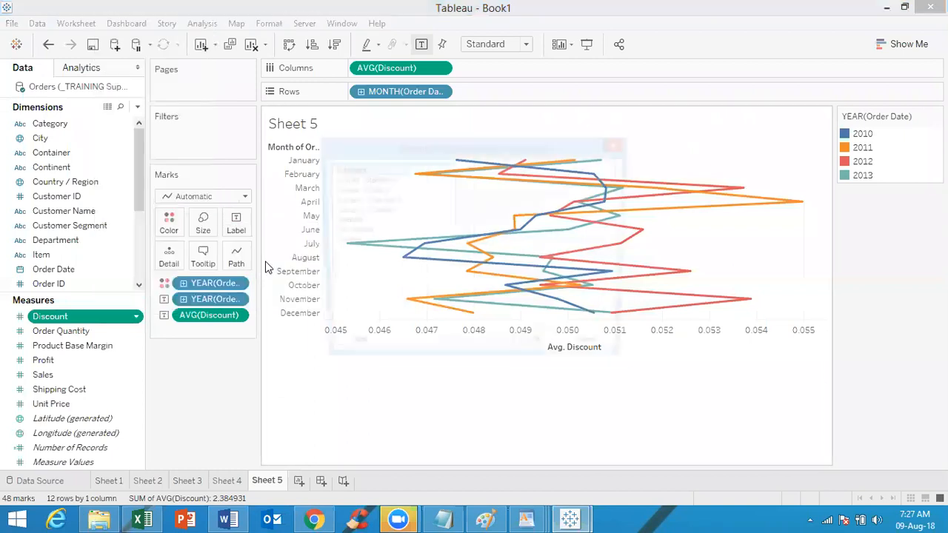
pyautogui.click(363, 236)
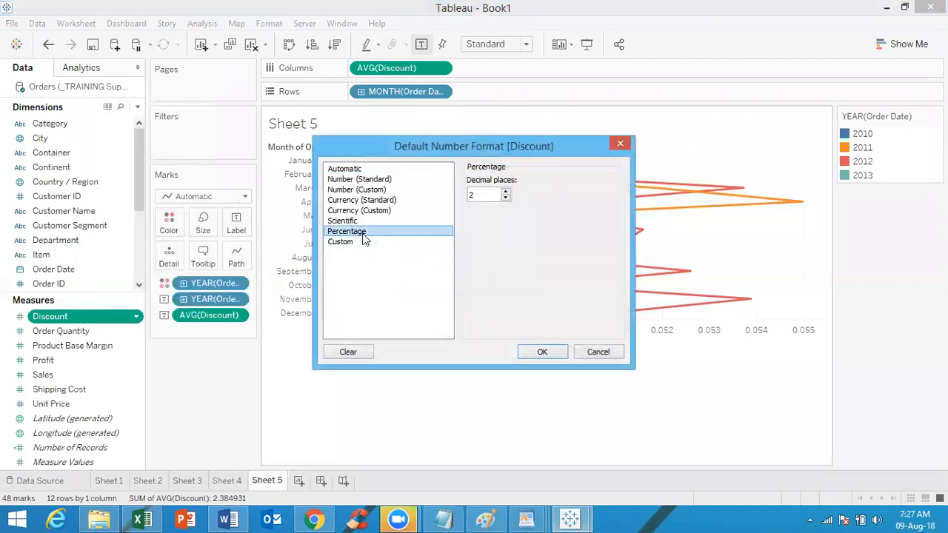
pyautogui.click(506, 197)
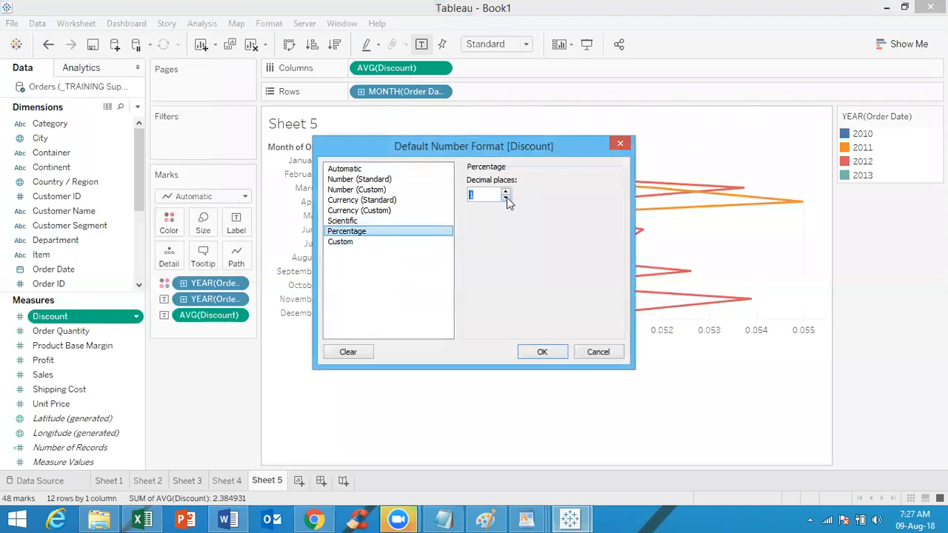
pyautogui.click(543, 353)
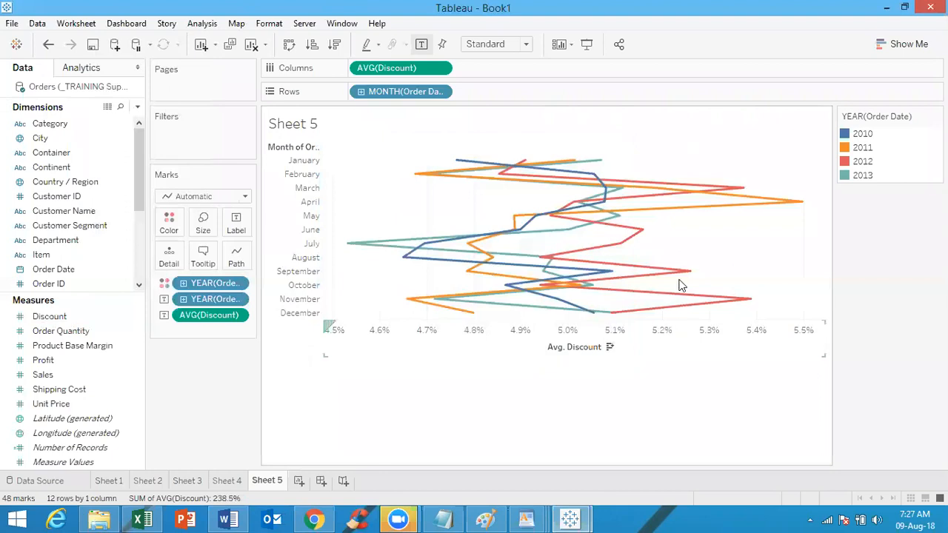
# Preview the tooltip of the average discount lines in the tooltip editor
pyautogui.moveTo(679, 299)
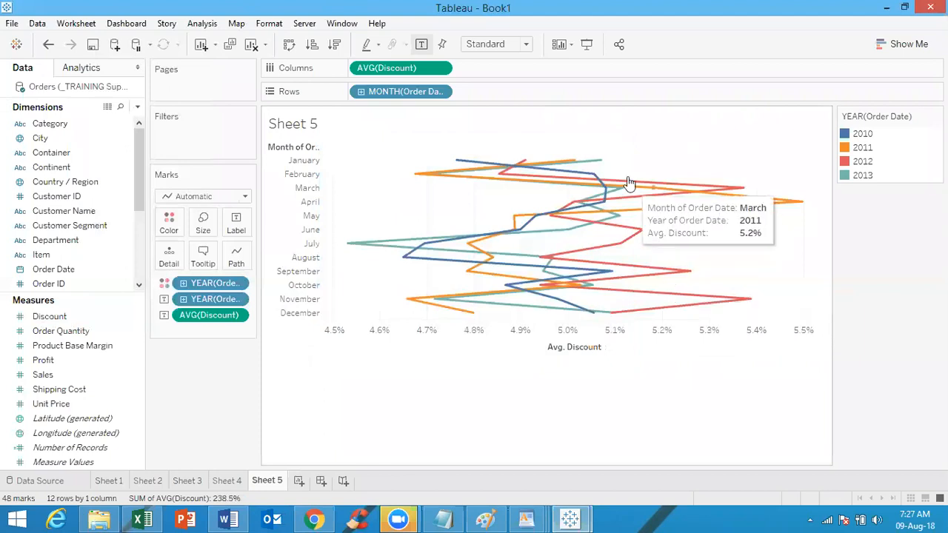
pyautogui.click(203, 255)
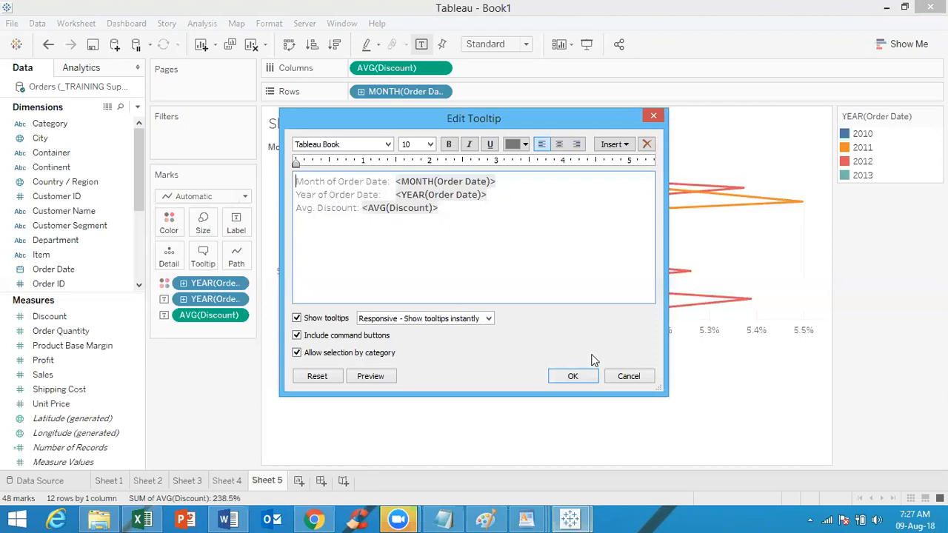
pyautogui.click(368, 378)
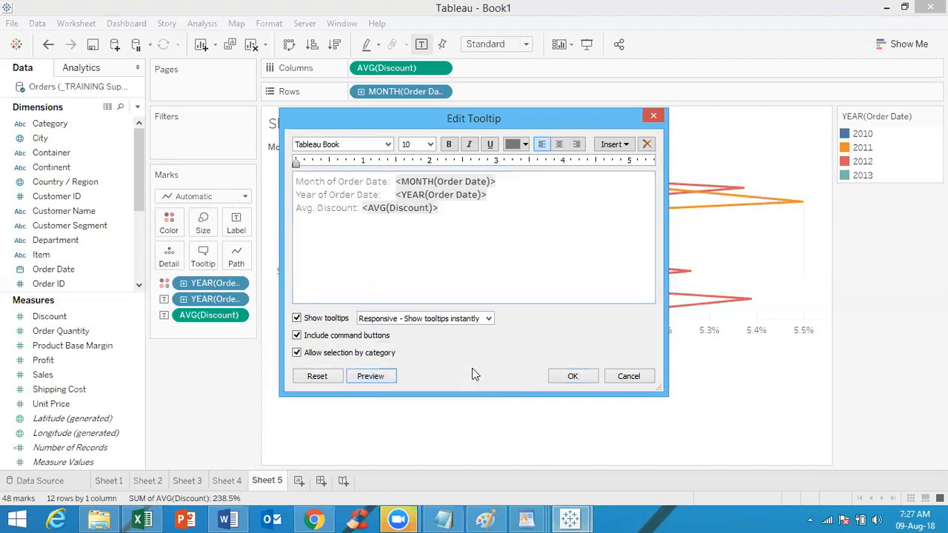
pyautogui.click(375, 377)
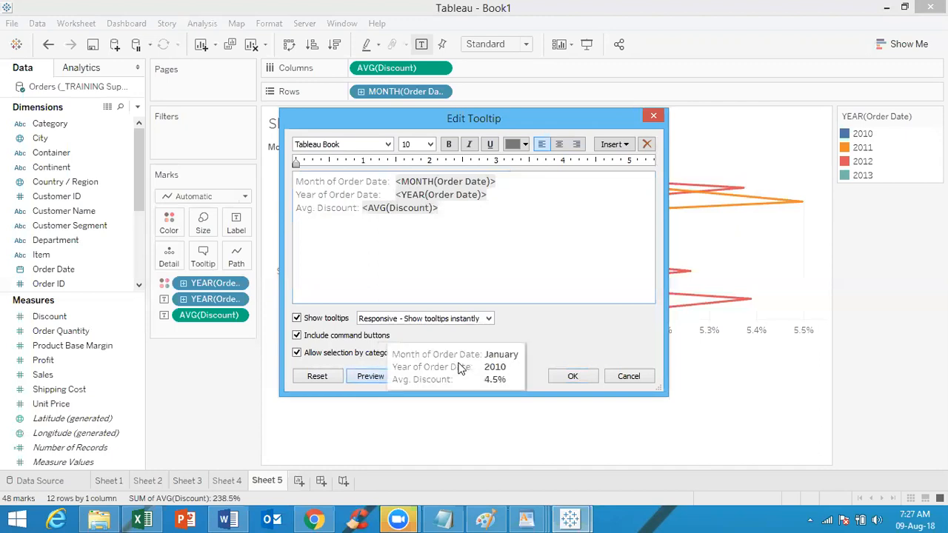
pyautogui.click(575, 377)
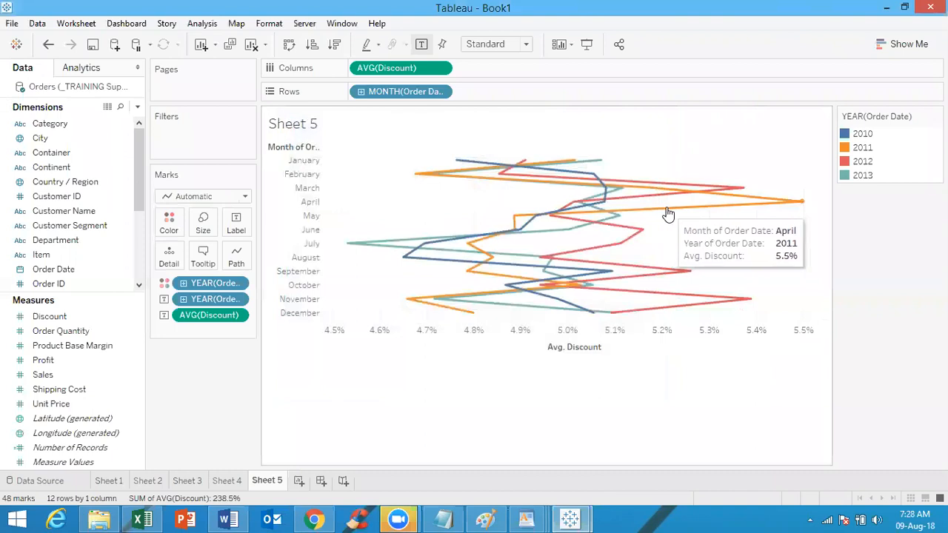
# Swap rows and columns so the months run horizontally and the average discount vertically
pyautogui.click(289, 45)
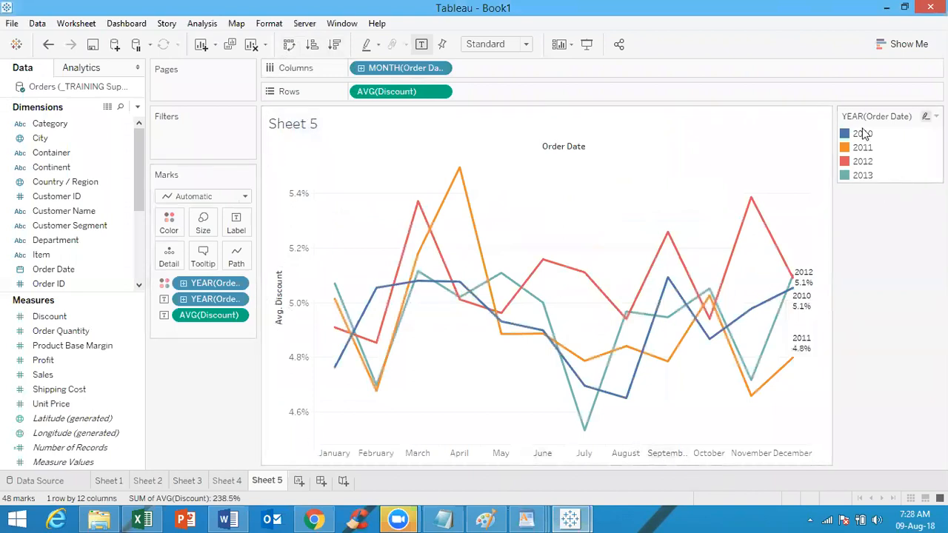
pyautogui.moveTo(770, 243)
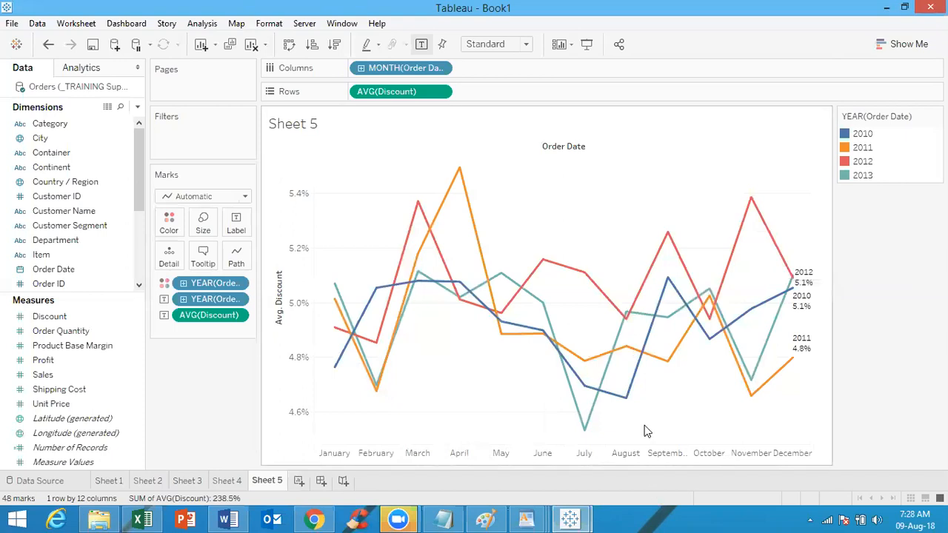
# Review the charts on Sheets 4, 3, 2 and 1, comparing them with the discount chart on Sheet 5
pyautogui.click(226, 481)
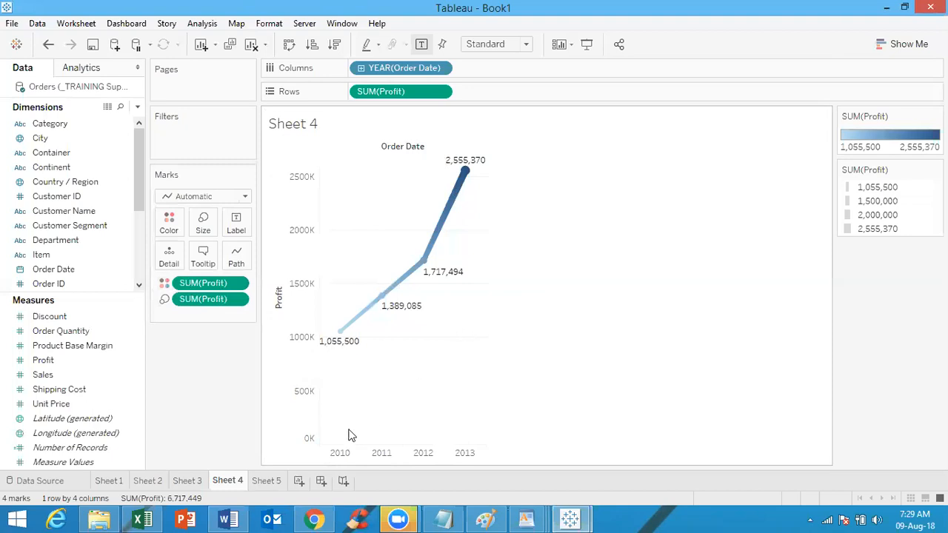
pyautogui.click(266, 482)
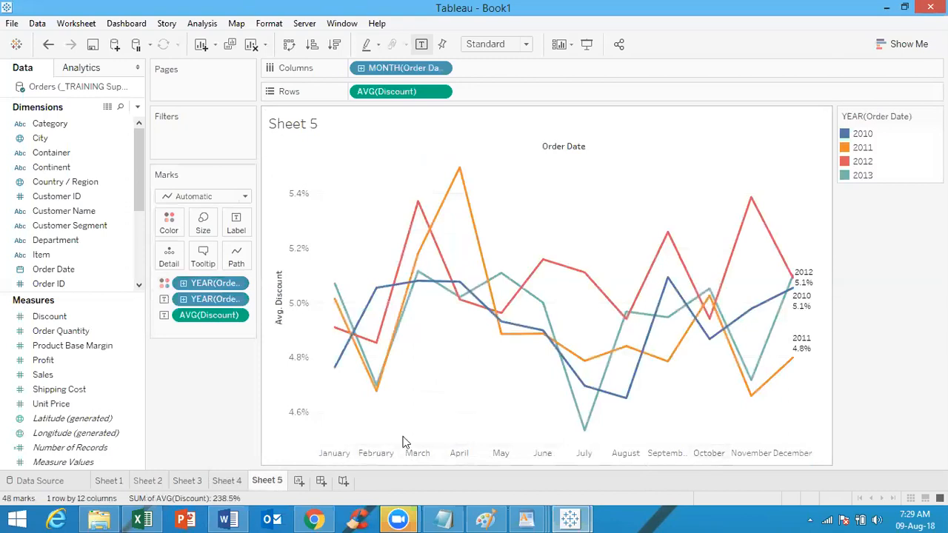
pyautogui.click(185, 483)
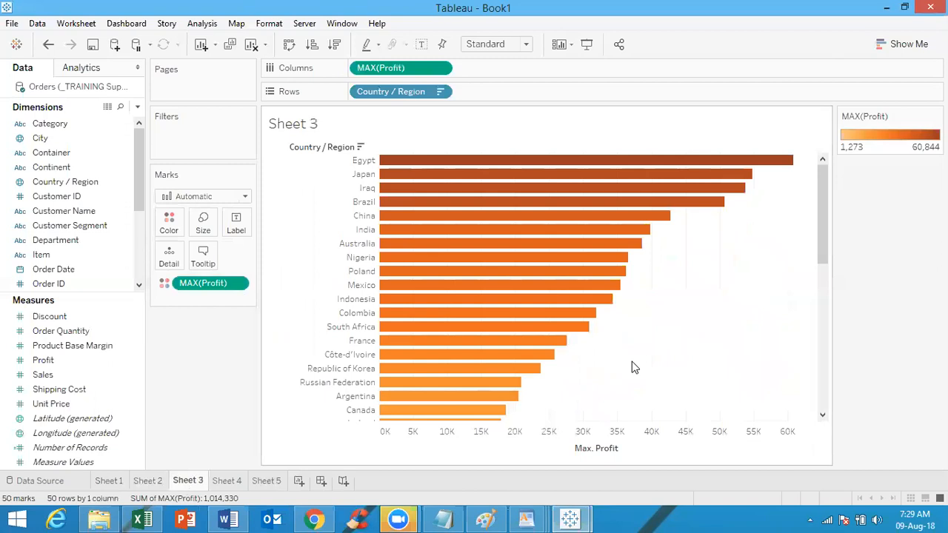
pyautogui.moveTo(824, 204); pyautogui.dragTo(814, 173)
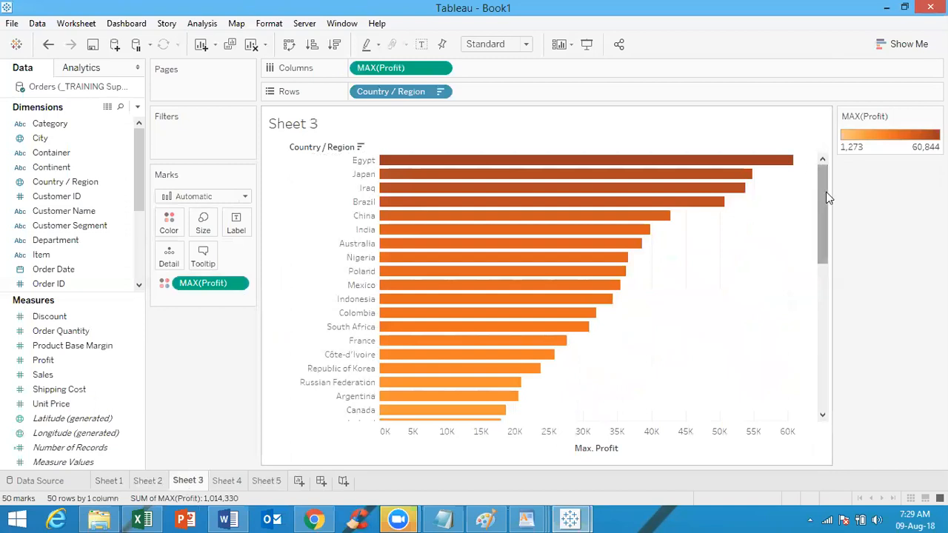
pyautogui.moveTo(826, 192)
pyautogui.mouseDown()
pyautogui.moveTo(826, 203)
pyautogui.moveTo(824, 173)
pyautogui.mouseUp()
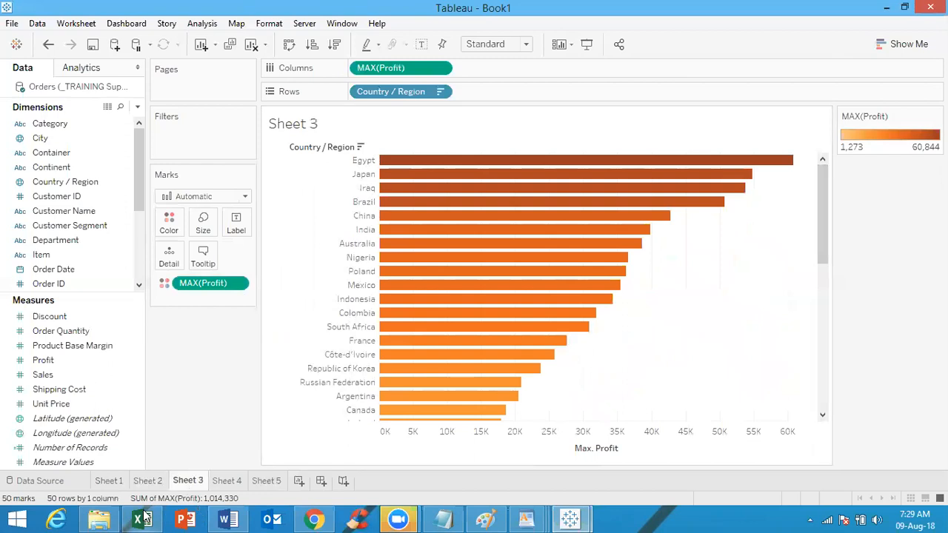
pyautogui.moveTo(149, 481)
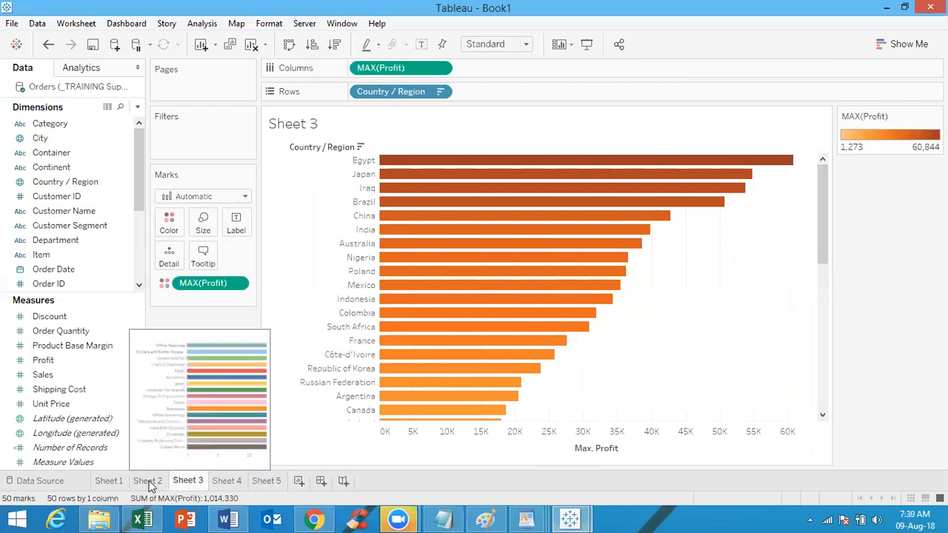
pyautogui.click(149, 481)
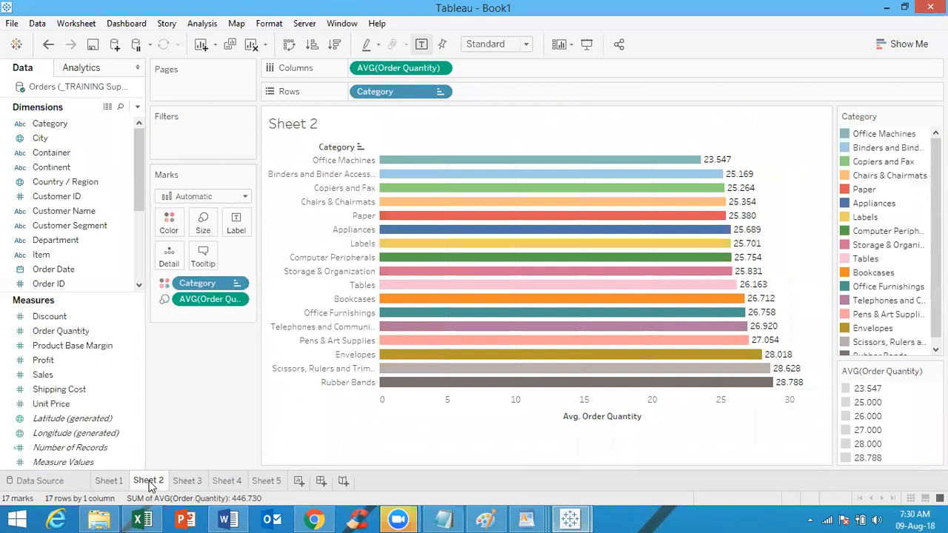
pyautogui.click(104, 480)
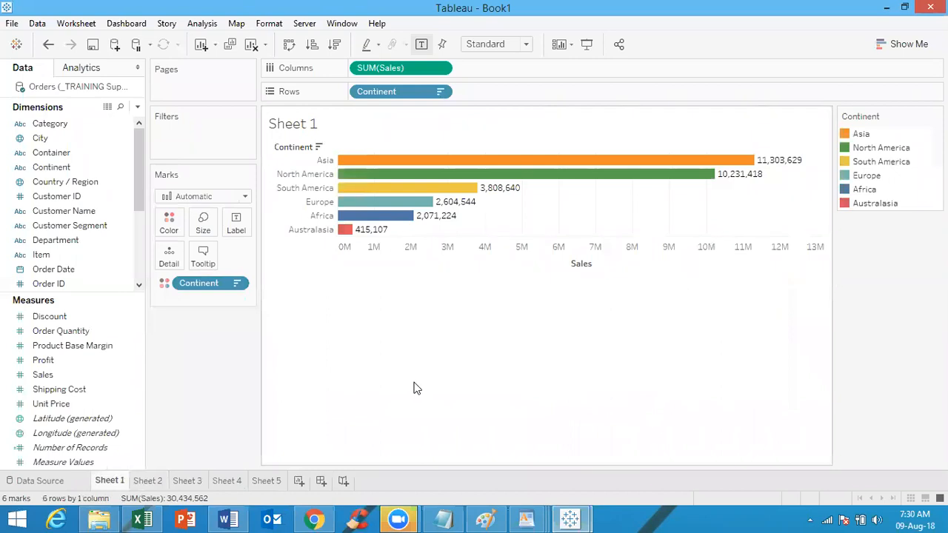
pyautogui.click(258, 477)
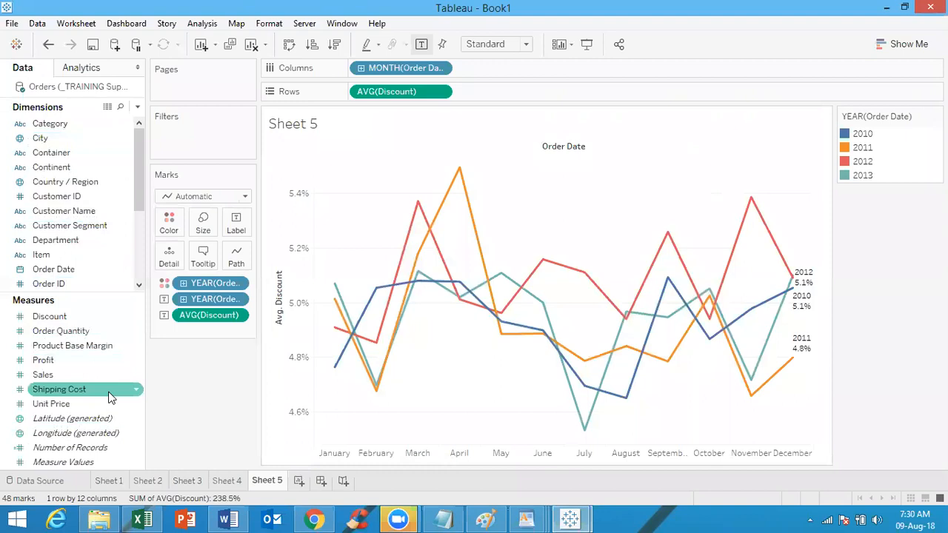
# Create a new worksheet with Customer Segment as rows and Ship Mode as columns
pyautogui.click(299, 481)
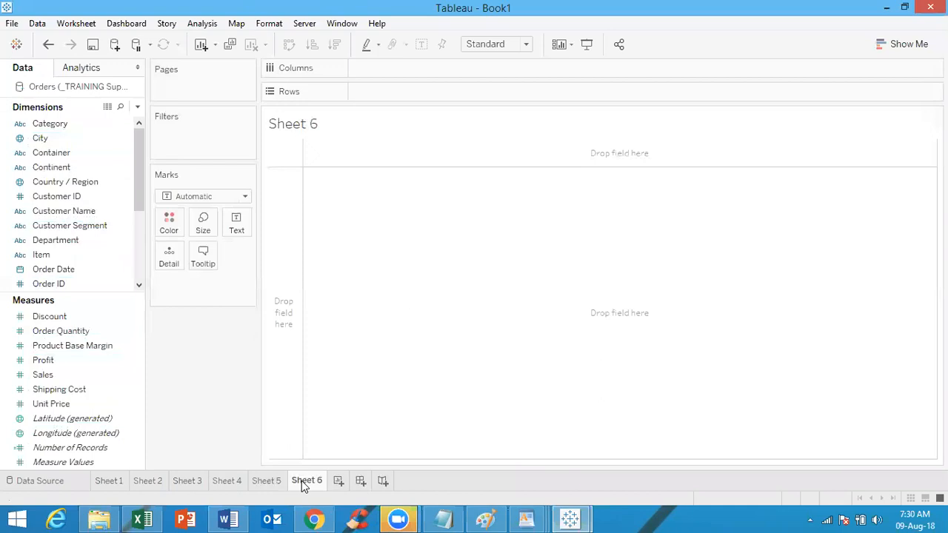
pyautogui.click(71, 225)
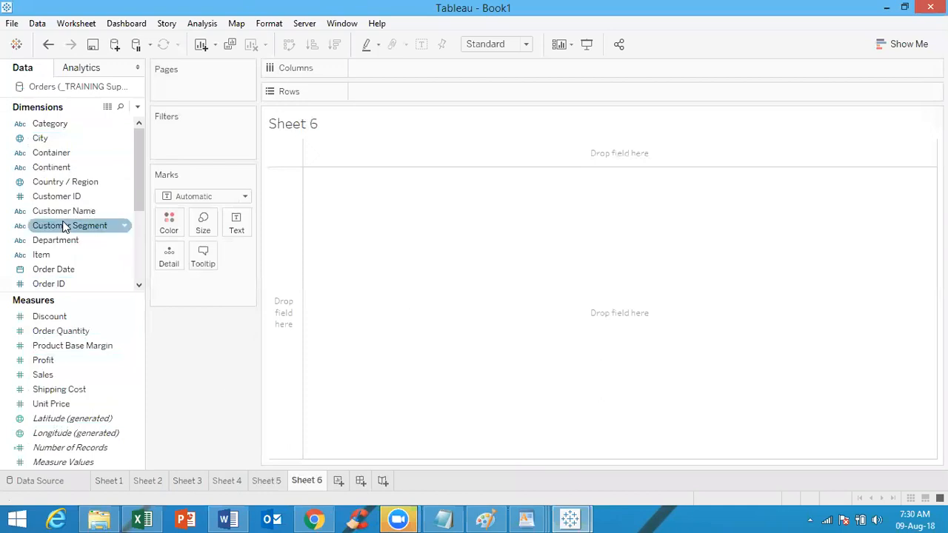
pyautogui.moveTo(71, 225); pyautogui.dragTo(443, 96)
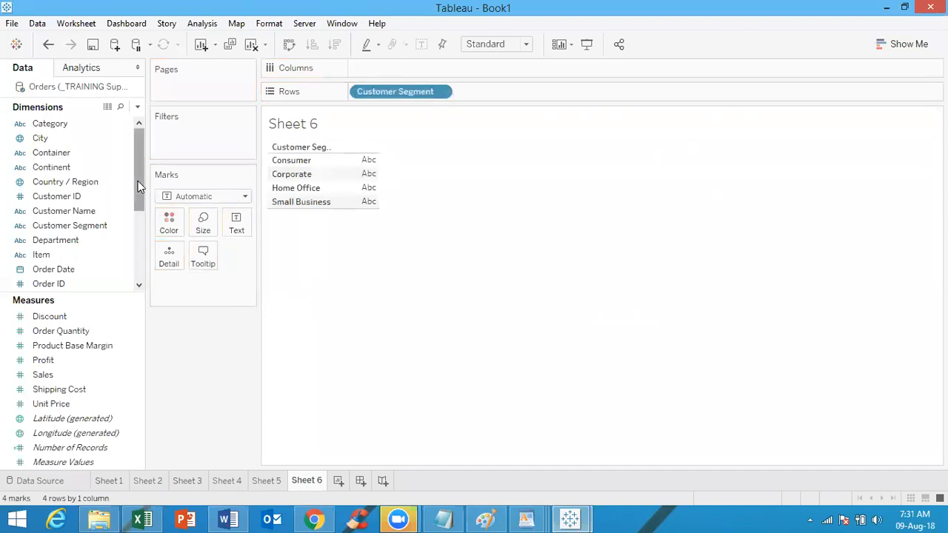
pyautogui.moveTo(137, 181); pyautogui.dragTo(134, 211)
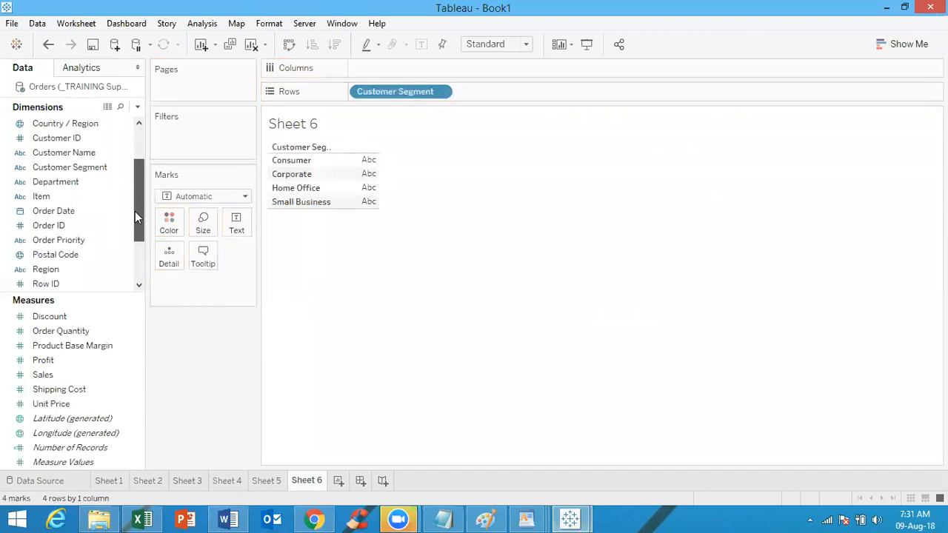
pyautogui.scroll(-3, 131, 233)
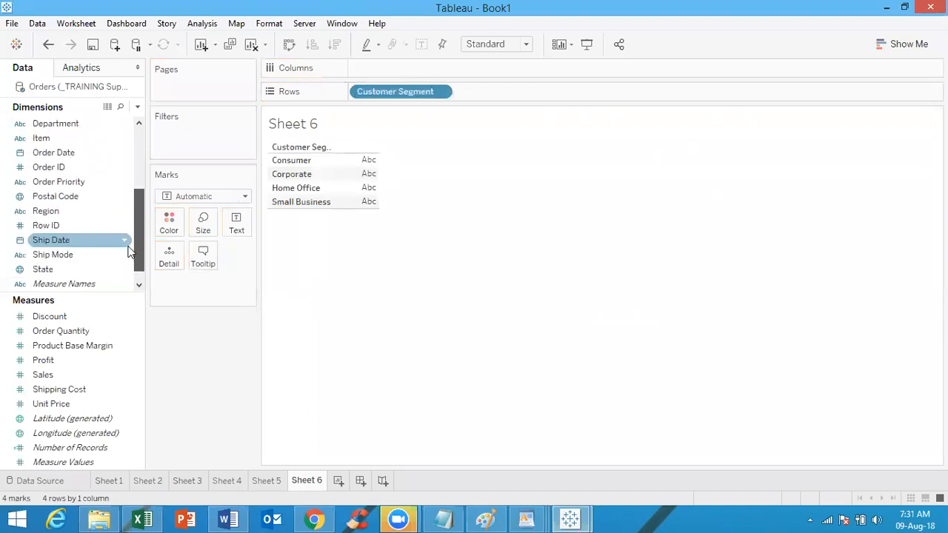
pyautogui.moveTo(96, 245); pyautogui.dragTo(404, 67)
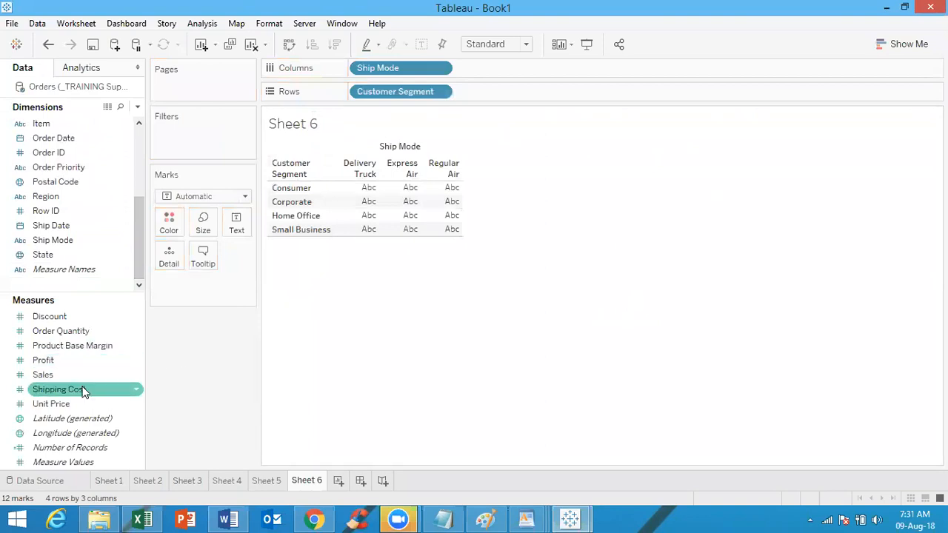
# Fill the segment and ship mode table with Shipping Cost as text, aggregated as Minimum
pyautogui.moveTo(83, 392); pyautogui.dragTo(237, 221)
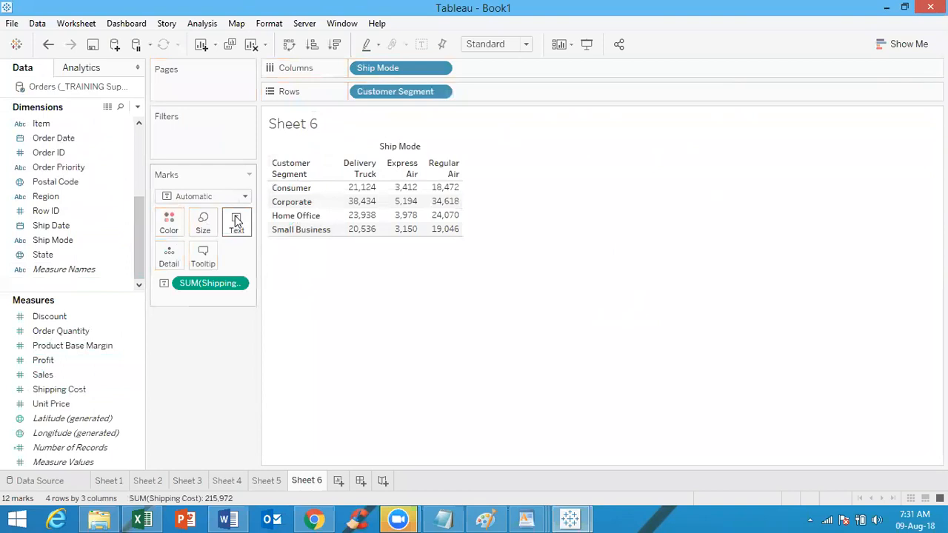
pyautogui.click(237, 284)
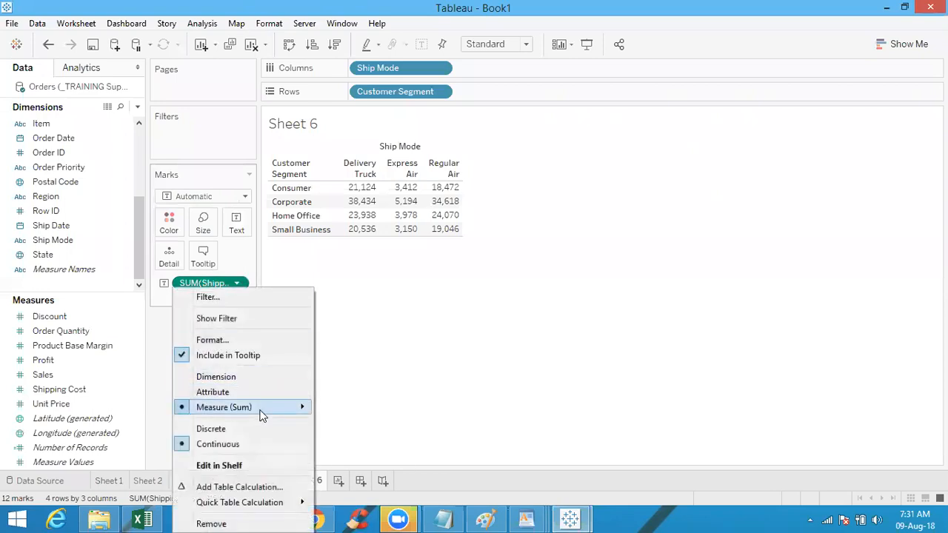
pyautogui.moveTo(260, 411)
pyautogui.click(352, 433)
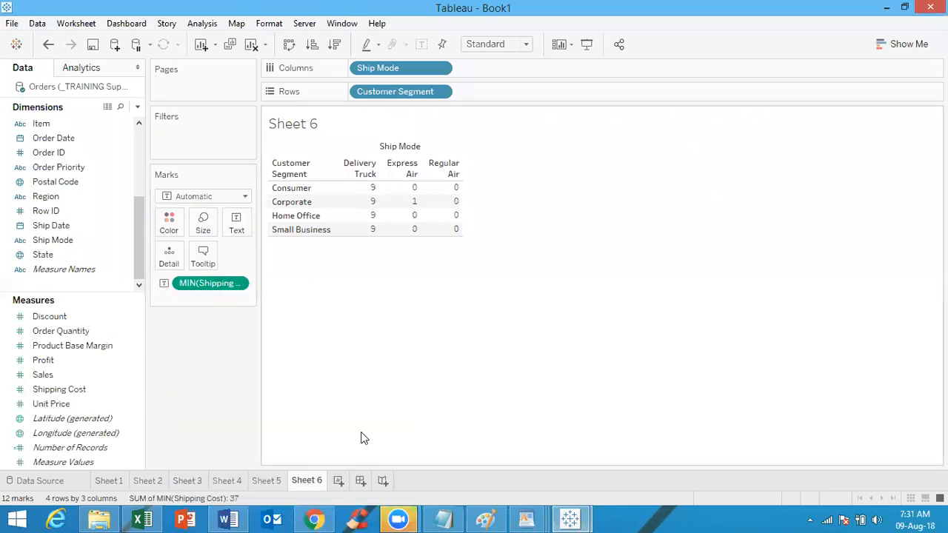
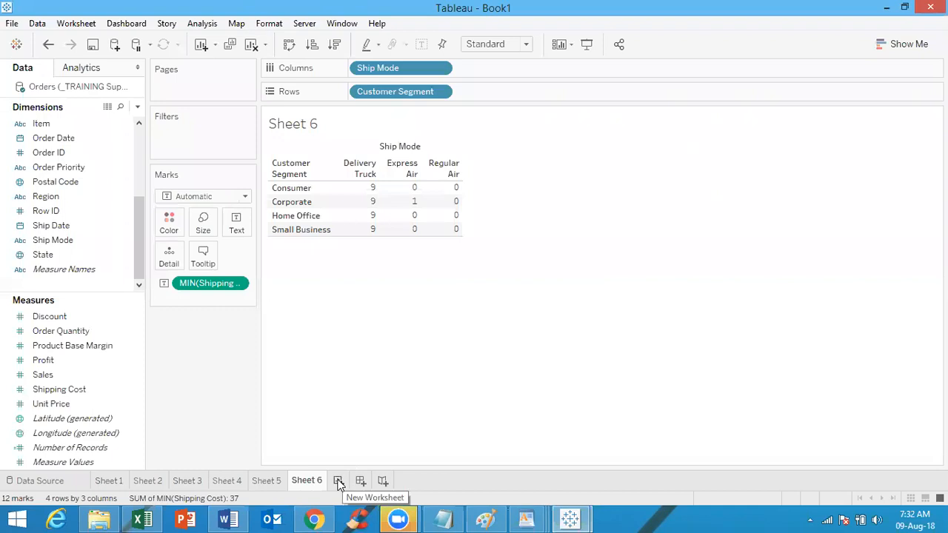
# Create a new worksheet with a bar chart of total Sales by State, with State as rows and Sales as columns
pyautogui.click(339, 481)
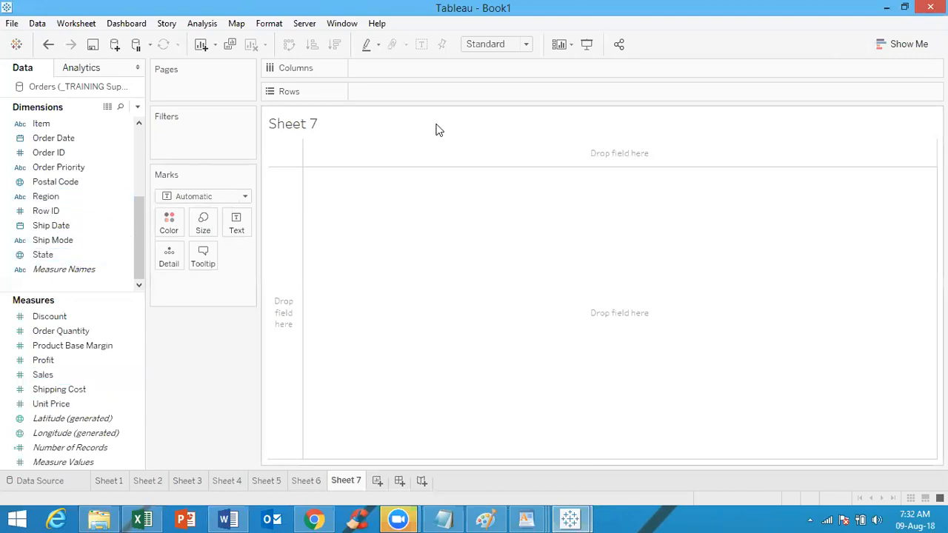
pyautogui.moveTo(66, 255); pyautogui.dragTo(438, 94)
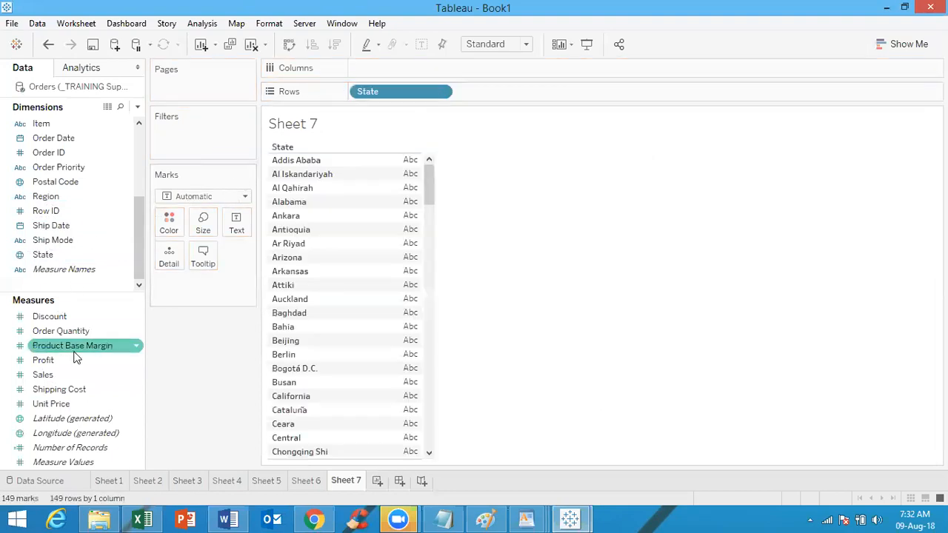
pyautogui.moveTo(74, 379); pyautogui.dragTo(399, 66)
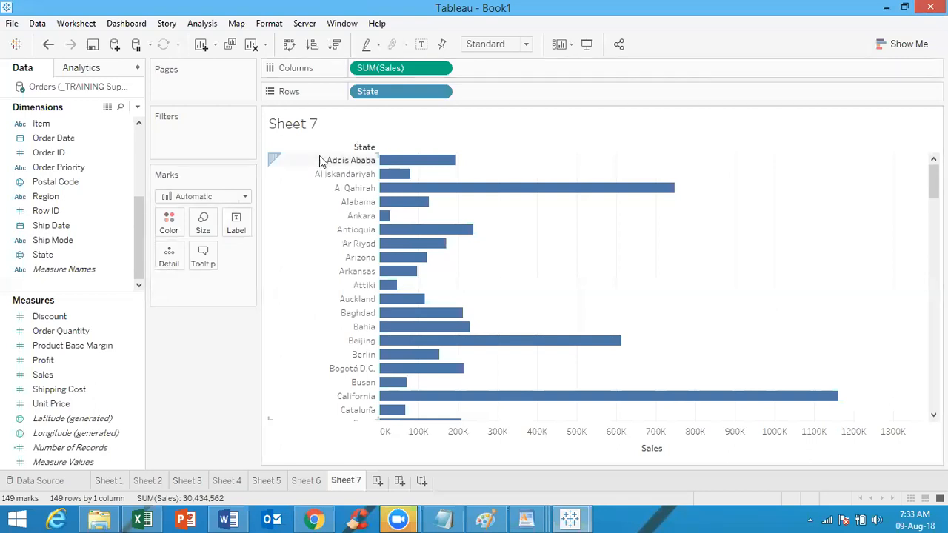
# Change the Sales aggregation in the state bar chart to Average and color the bars by State
pyautogui.click(440, 68)
pyautogui.moveTo(435, 211)
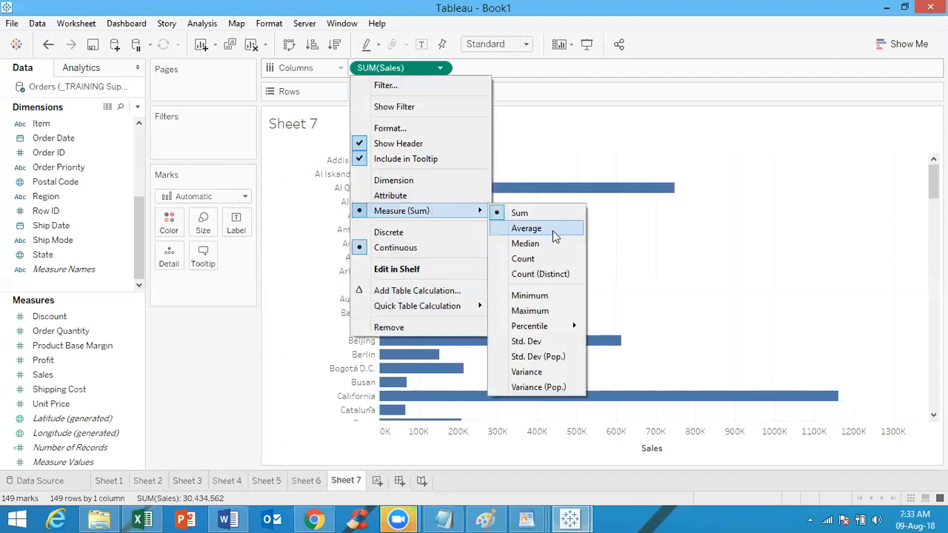
pyautogui.click(552, 231)
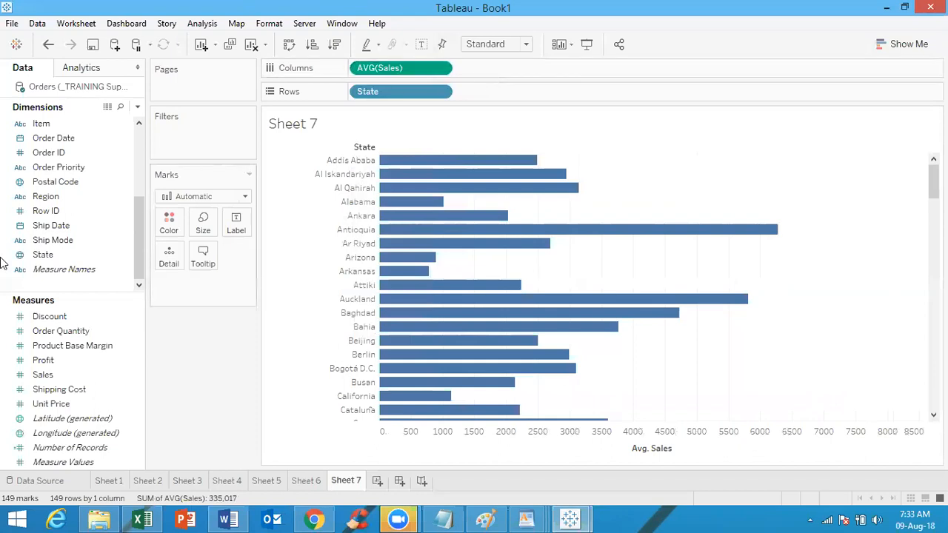
pyautogui.moveTo(62, 256); pyautogui.dragTo(168, 223)
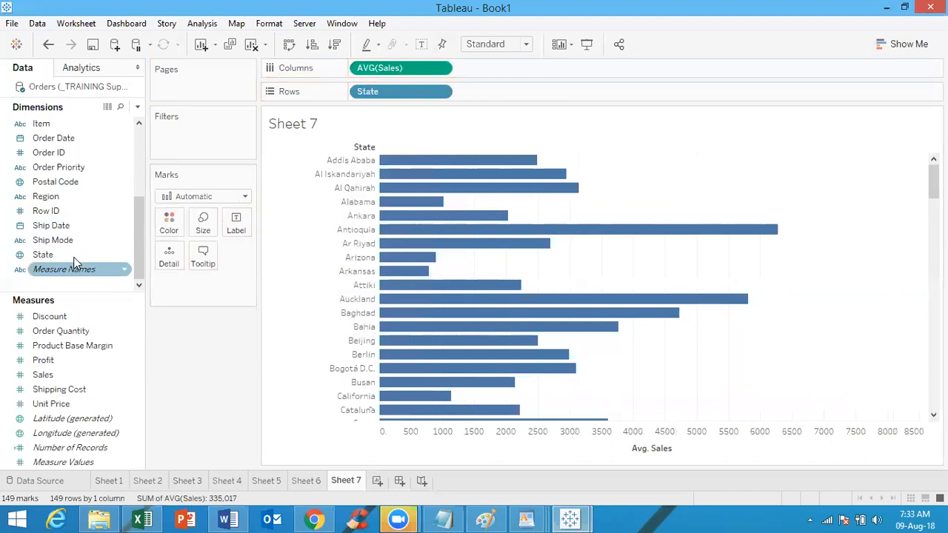
pyautogui.moveTo(74, 256); pyautogui.dragTo(175, 226)
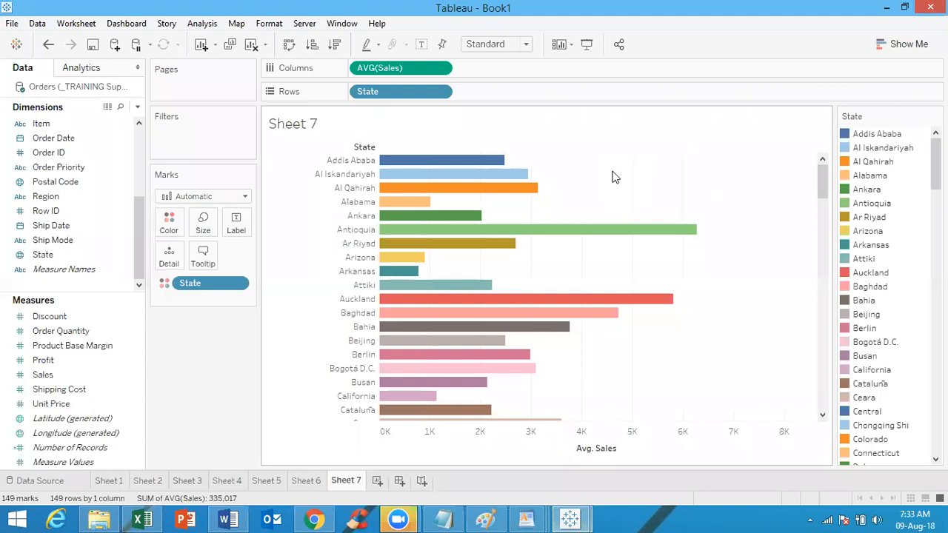
# Size the state bars by average Sales and sort the states in descending order
pyautogui.doubleClick(386, 65)
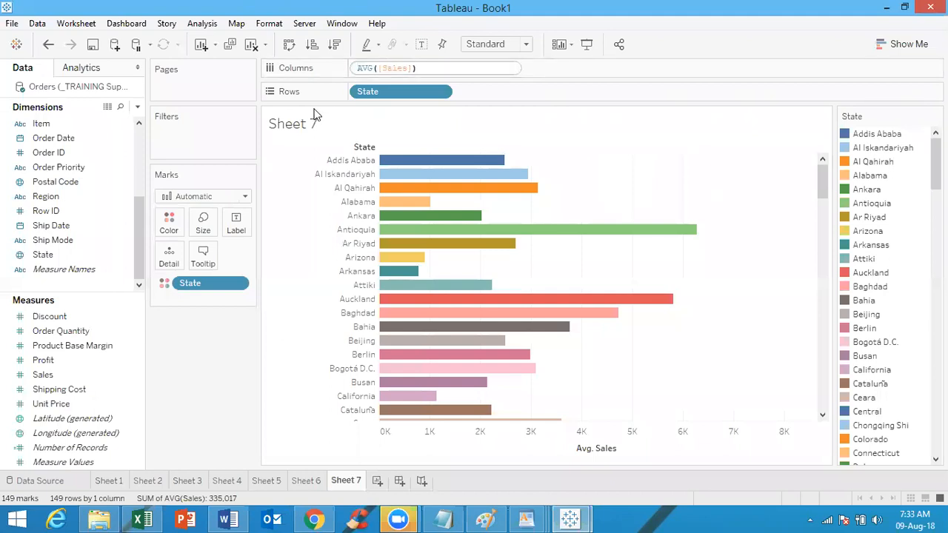
pyautogui.click(613, 102)
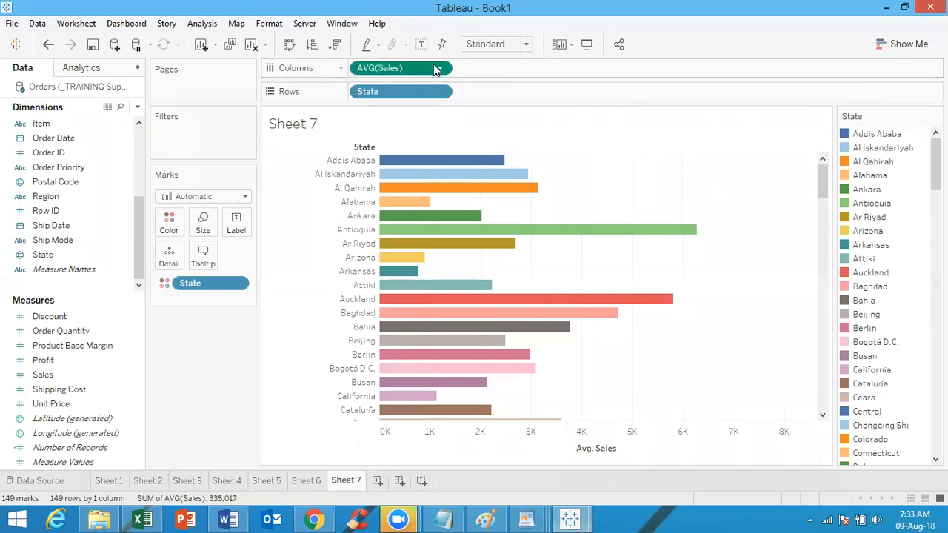
pyautogui.moveTo(436, 68); pyautogui.dragTo(210, 230)
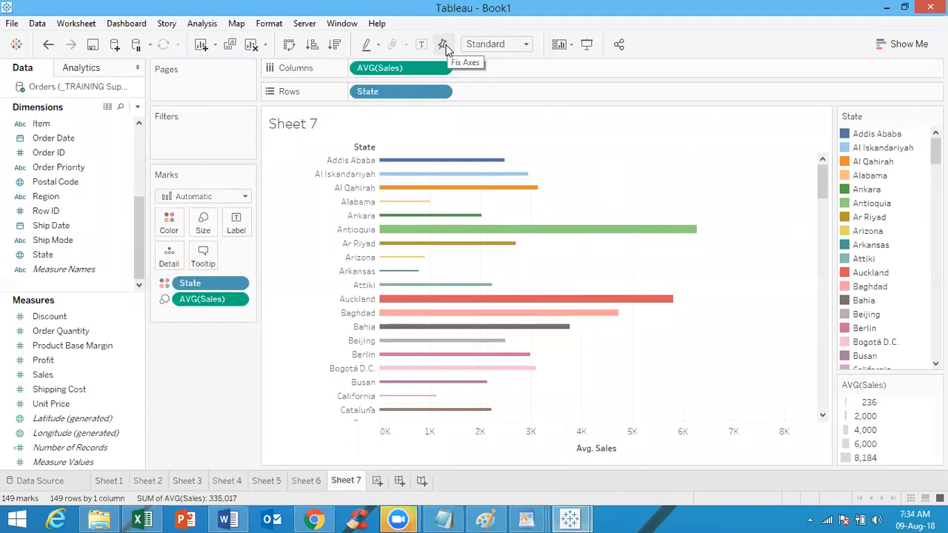
pyautogui.click(335, 45)
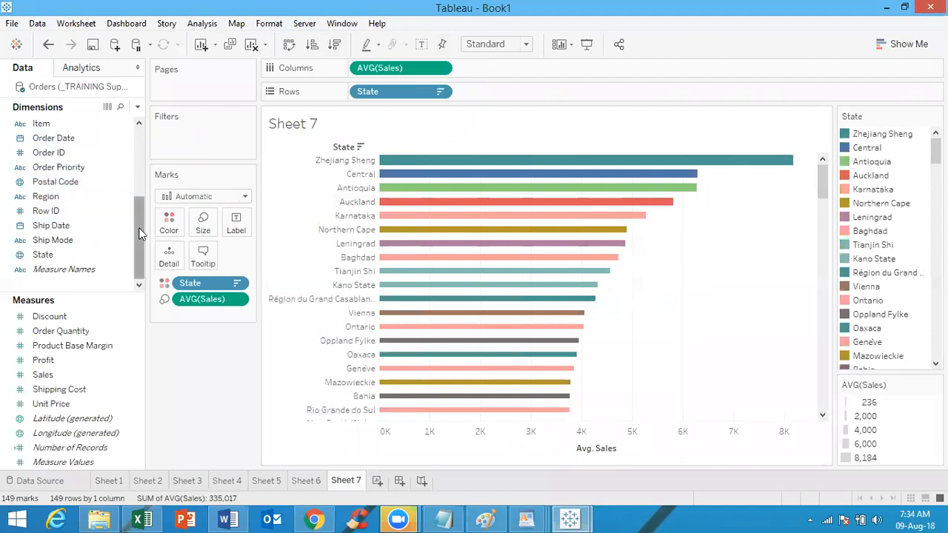
# Add a Country / Region filter to the state sales worksheet and show its filter control
pyautogui.scroll(3, 131, 176)
pyautogui.scroll(1, 132, 176)
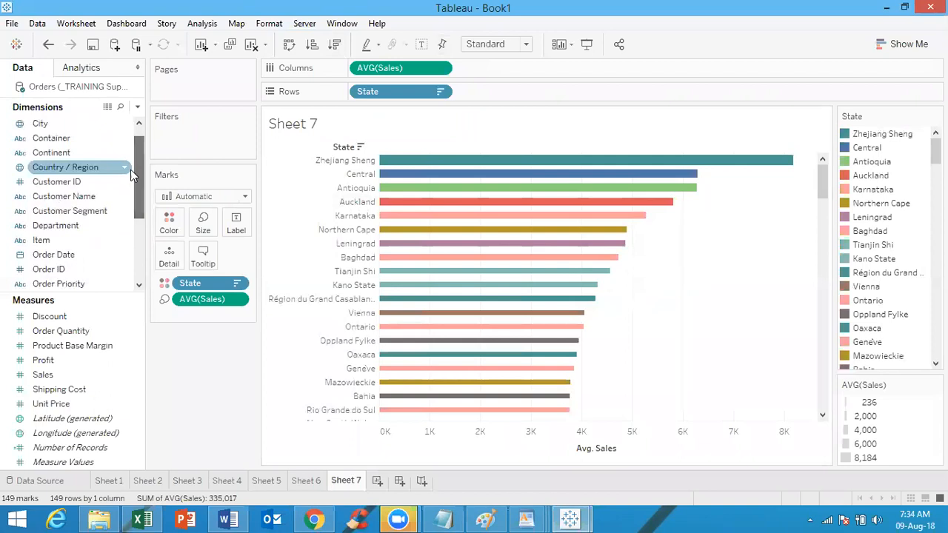
pyautogui.rightClick(109, 169)
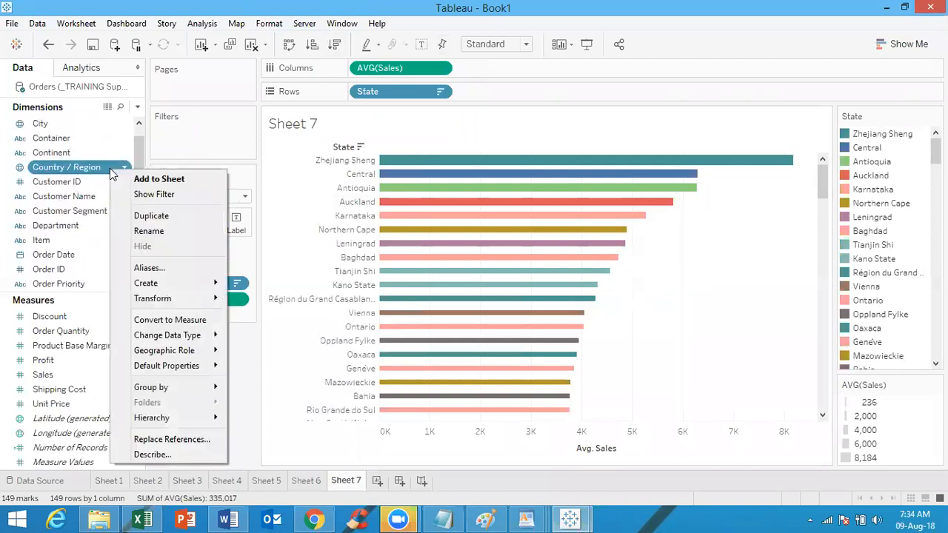
pyautogui.click(148, 193)
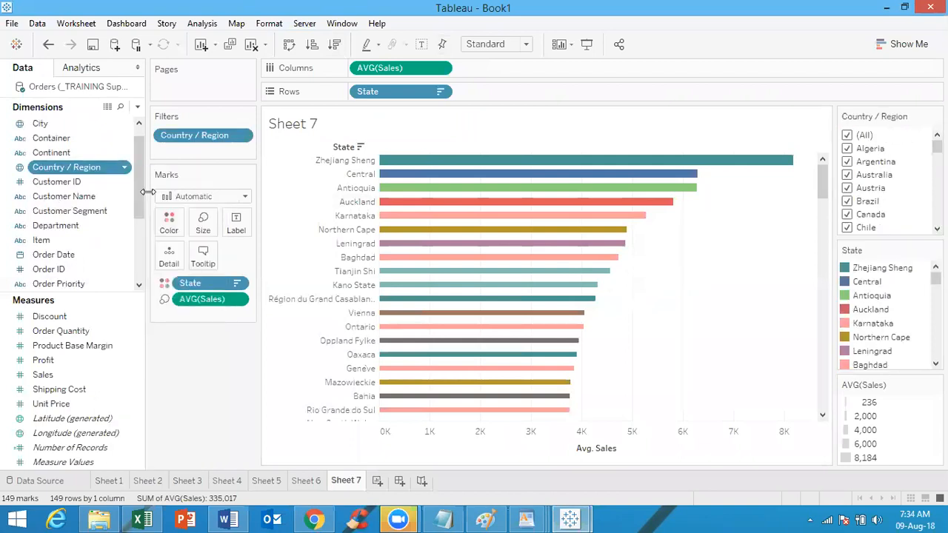
pyautogui.click(240, 136)
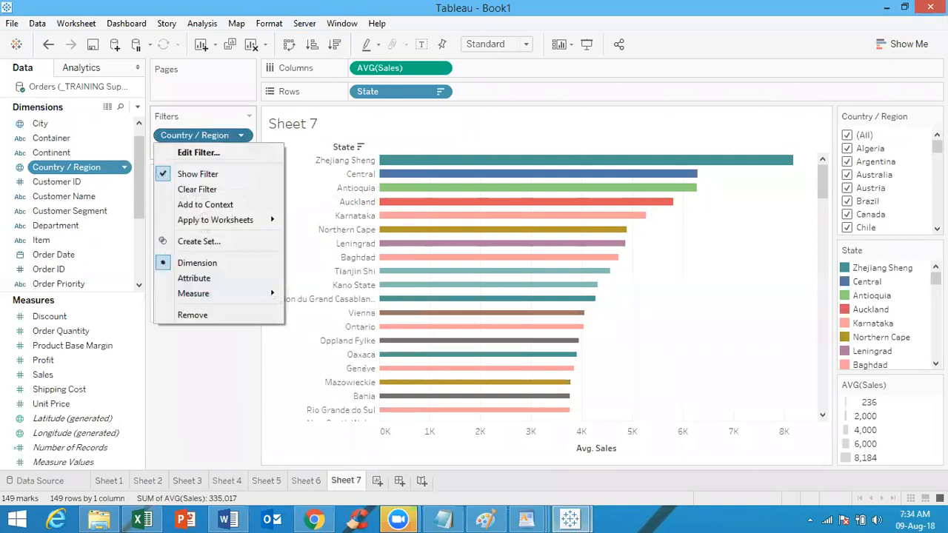
pyautogui.click(936, 116)
pyautogui.click(936, 116)
pyautogui.click(783, 111)
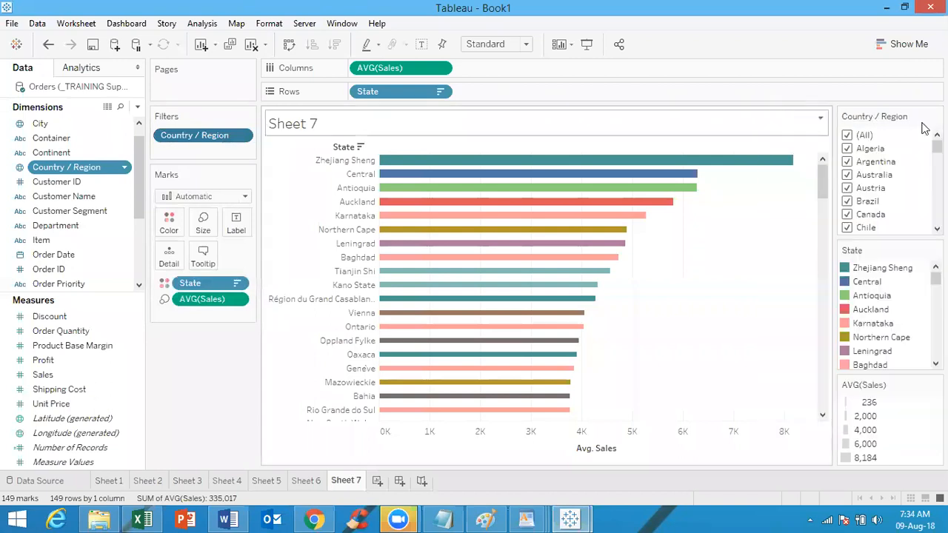
# Limit the Country / Region filter to only United States of America
pyautogui.click(846, 134)
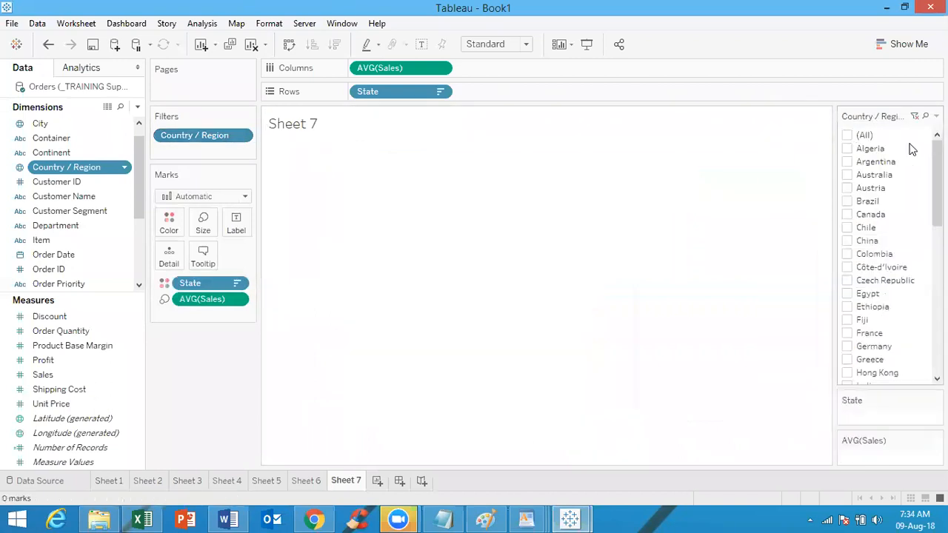
pyautogui.moveTo(937, 183); pyautogui.dragTo(937, 330)
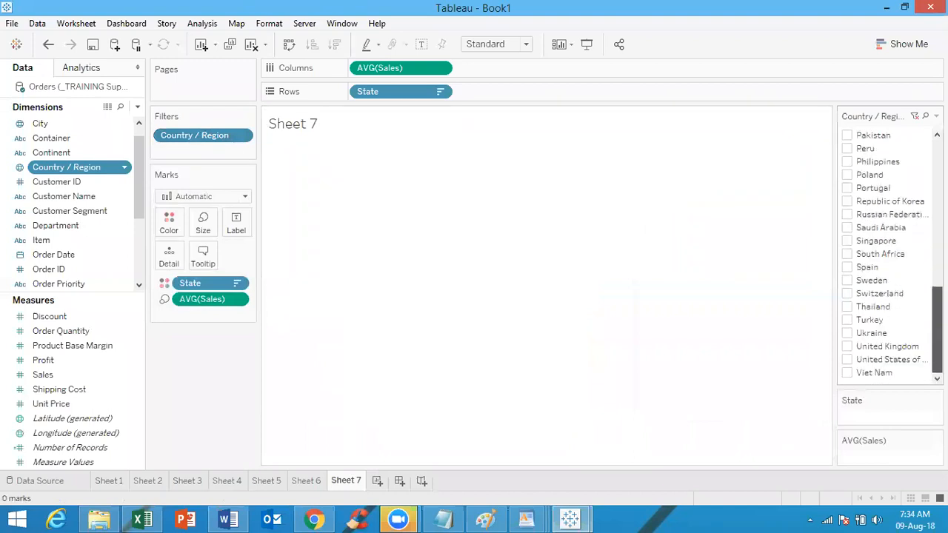
pyautogui.click(848, 360)
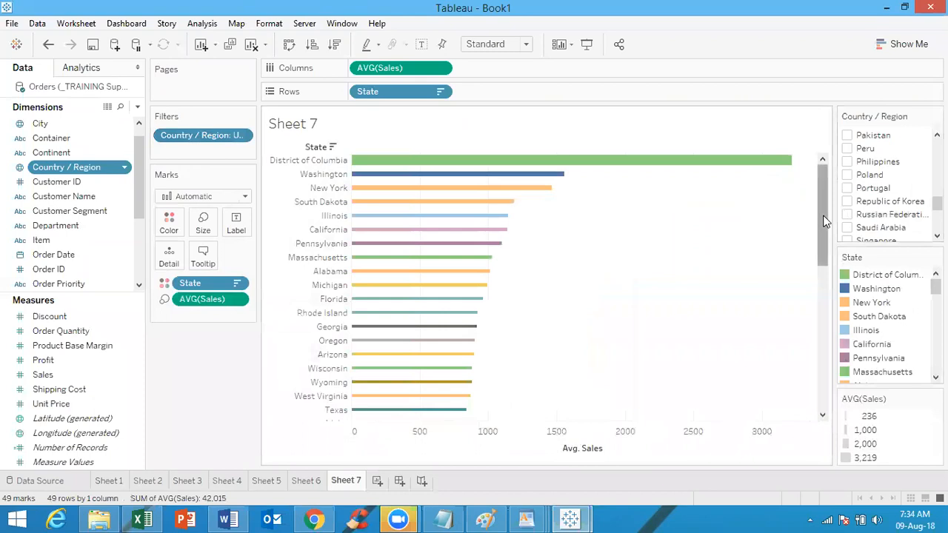
pyautogui.moveTo(817, 216); pyautogui.dragTo(787, 148)
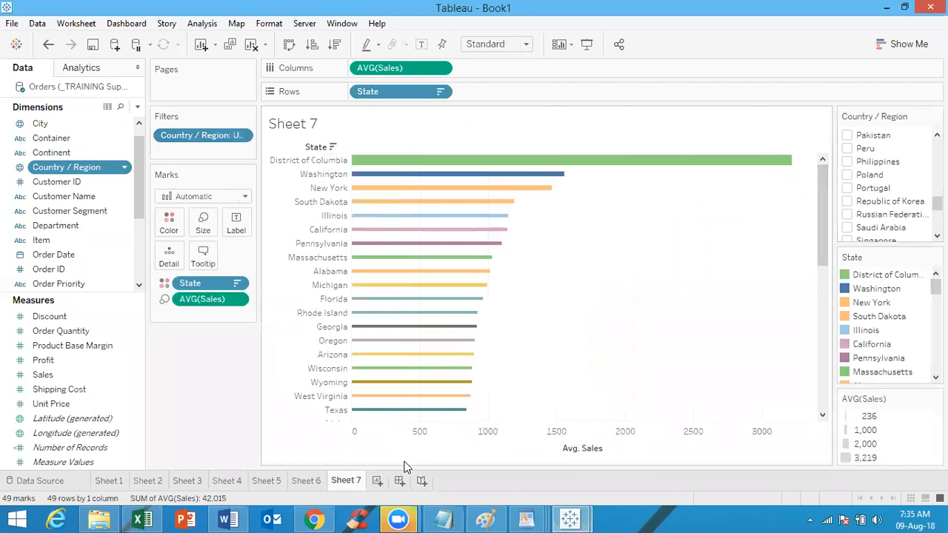
# Create a new worksheet with Country / Region as rows and Order ID as columns
pyautogui.click(378, 482)
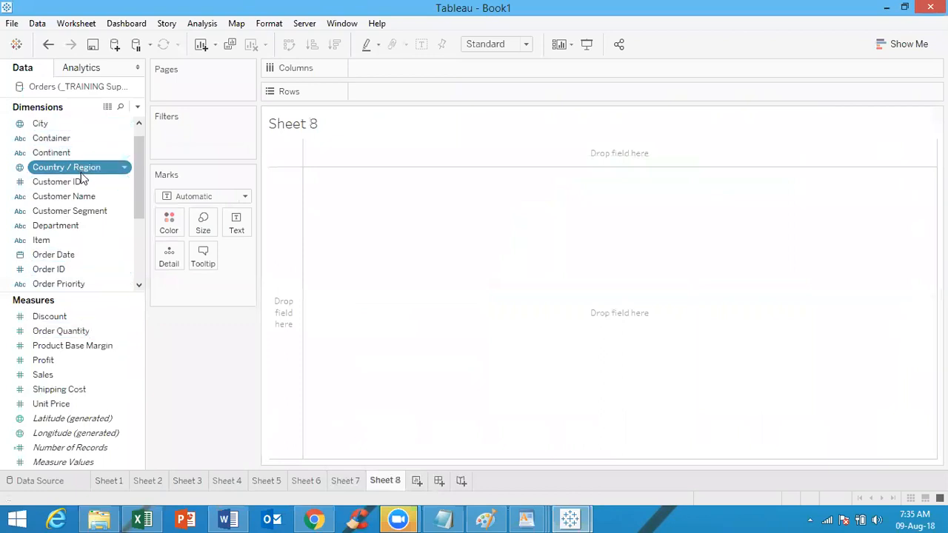
pyautogui.moveTo(82, 175); pyautogui.dragTo(431, 98)
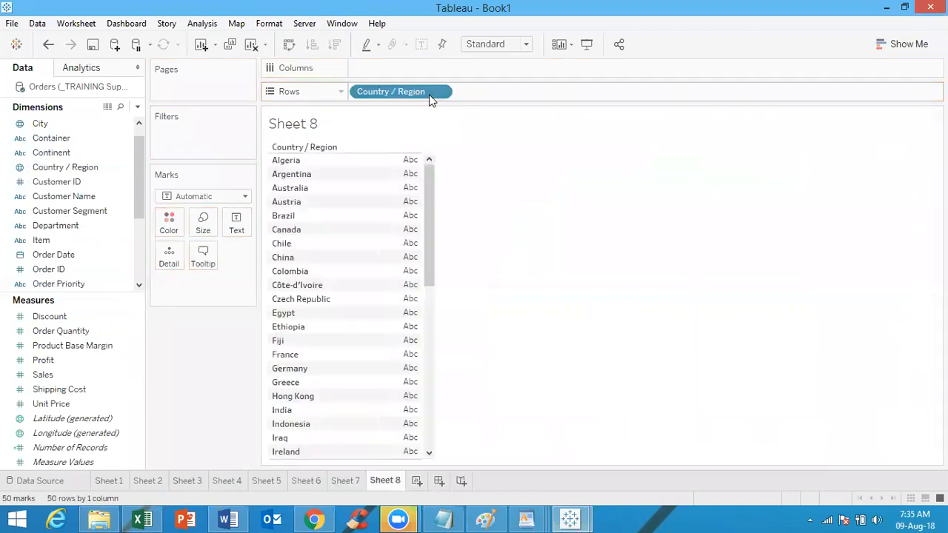
pyautogui.click(77, 275)
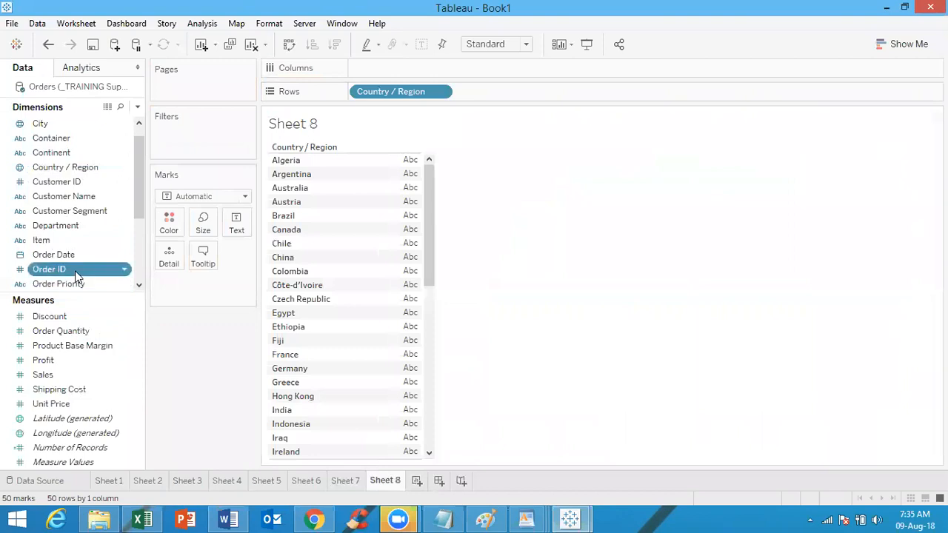
pyautogui.moveTo(77, 275); pyautogui.dragTo(406, 78)
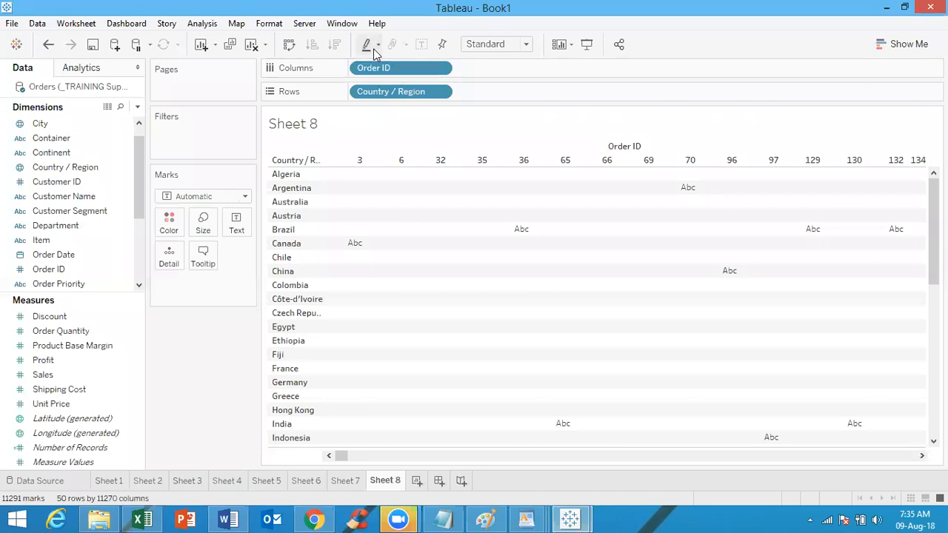
# Aggregate Order ID as Count (Distinct) and color the country bars by that distinct count
pyautogui.click(441, 69)
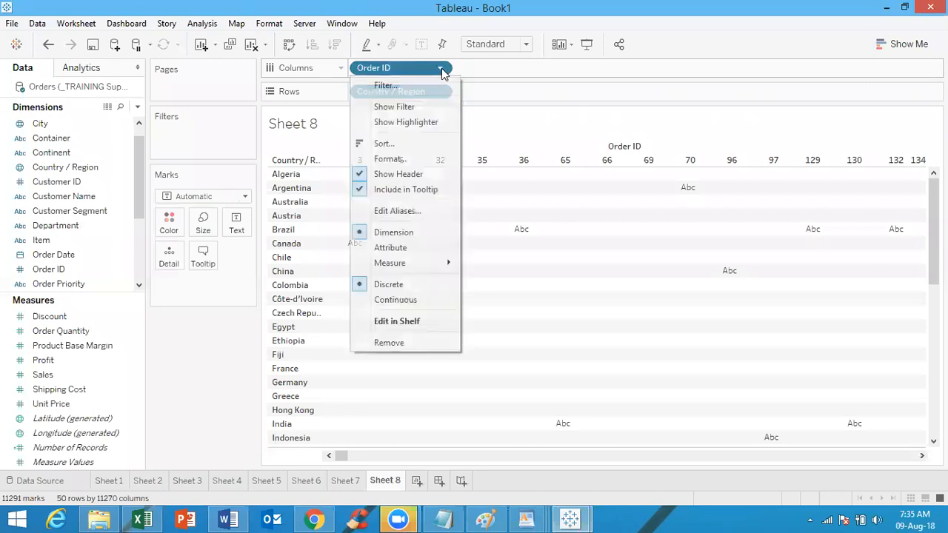
pyautogui.moveTo(428, 264)
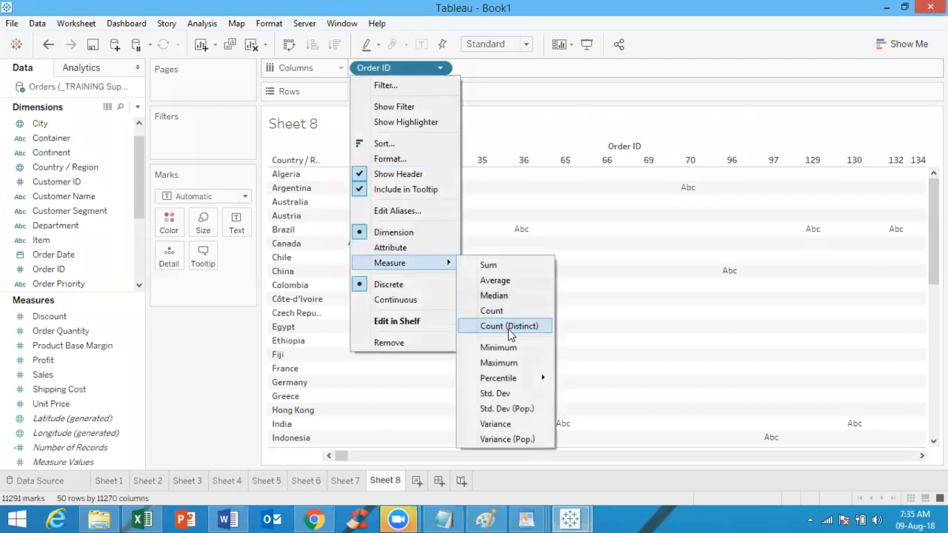
pyautogui.click(508, 327)
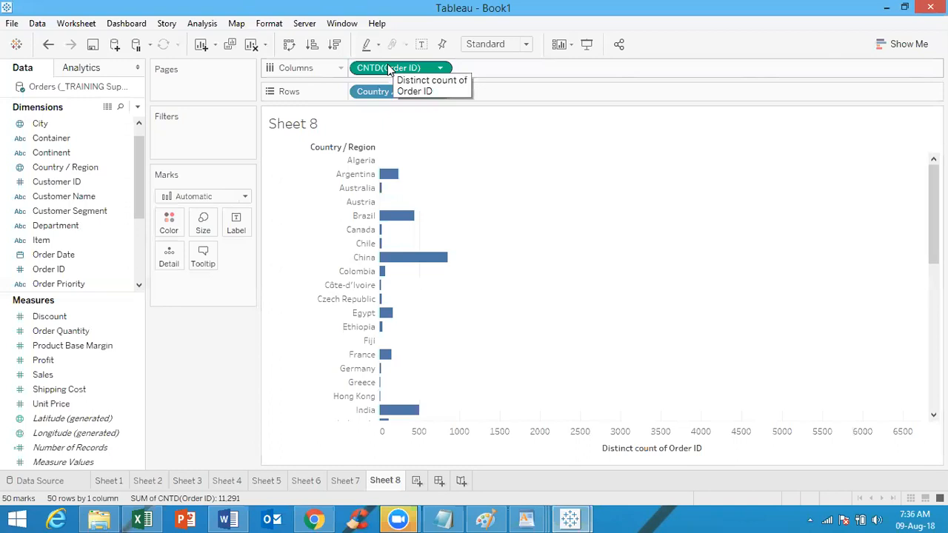
pyautogui.moveTo(388, 68); pyautogui.dragTo(170, 222)
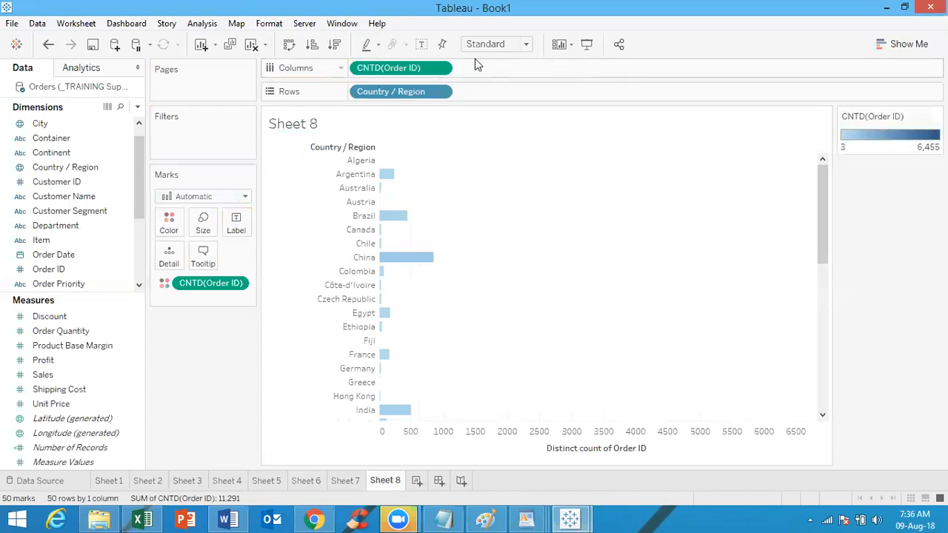
# Show value labels on the country bars and sort the countries in descending order of distinct orders
pyautogui.click(423, 44)
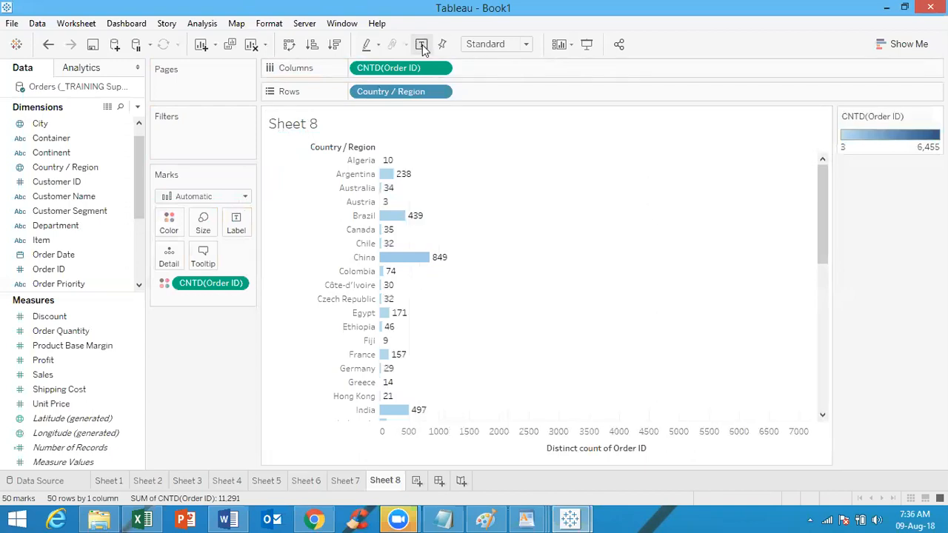
pyautogui.click(334, 45)
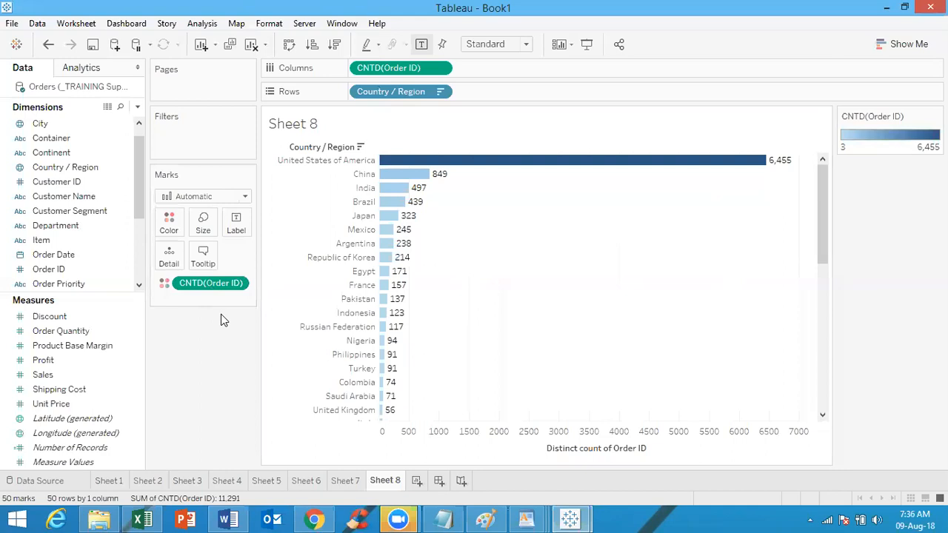
pyautogui.click(67, 194)
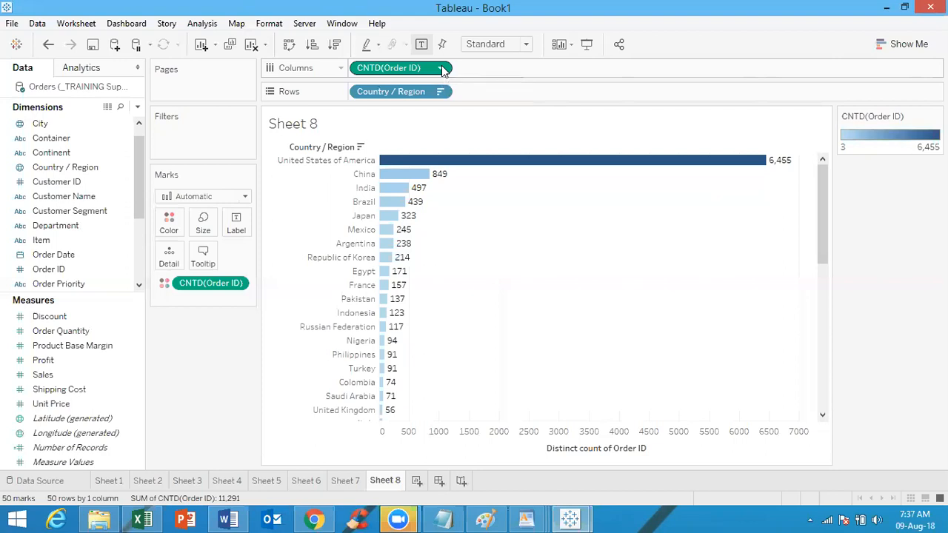
# Create a new worksheet with a bar chart of Shipping Cost by Category, with Category as rows
pyautogui.click(416, 481)
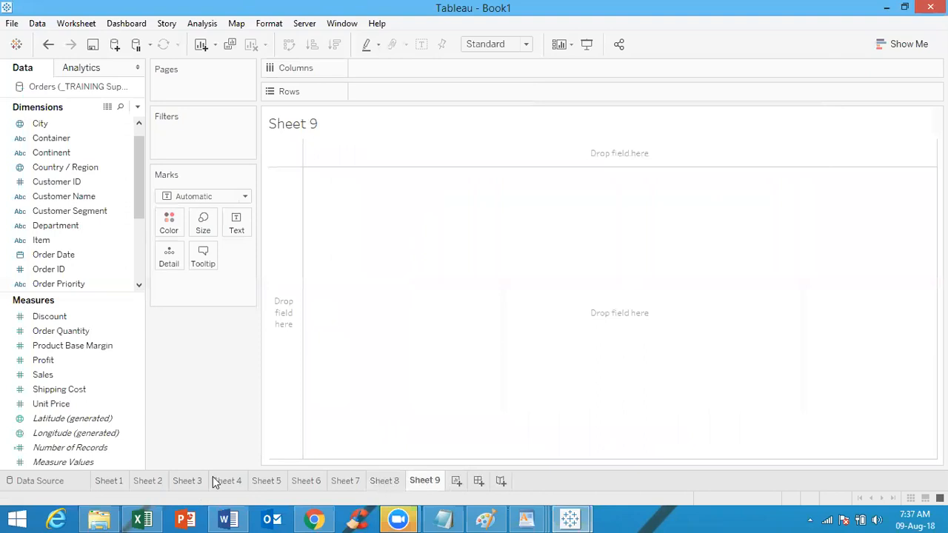
pyautogui.moveTo(214, 481)
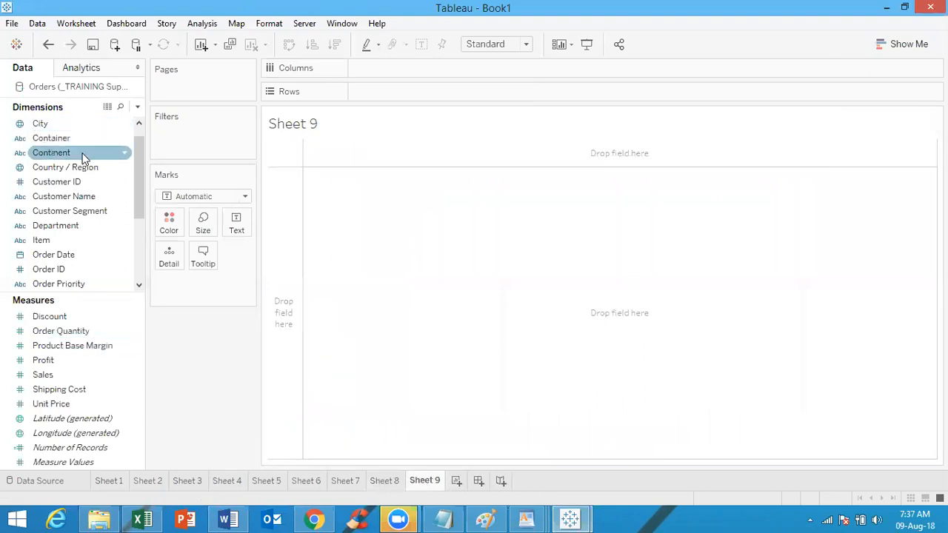
pyautogui.click(140, 126)
pyautogui.click(59, 125)
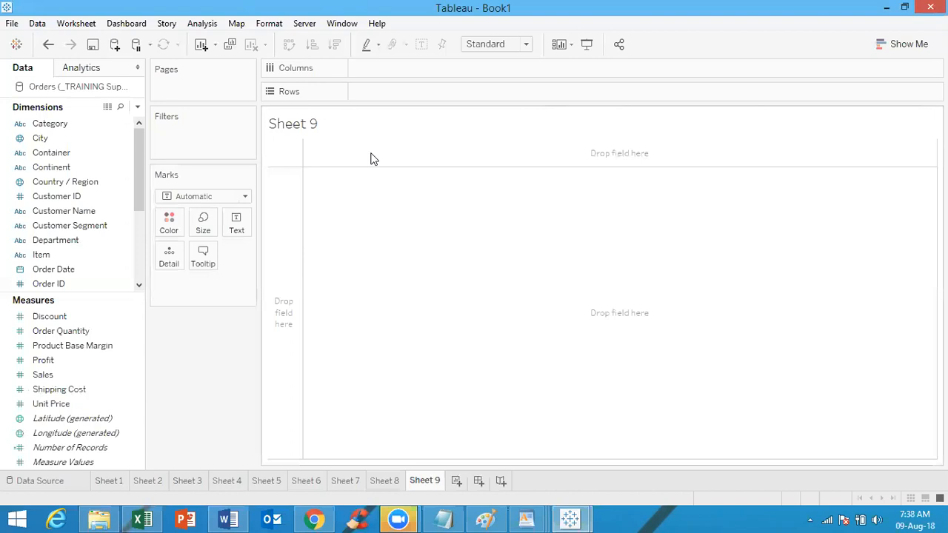
pyautogui.doubleClick(85, 127)
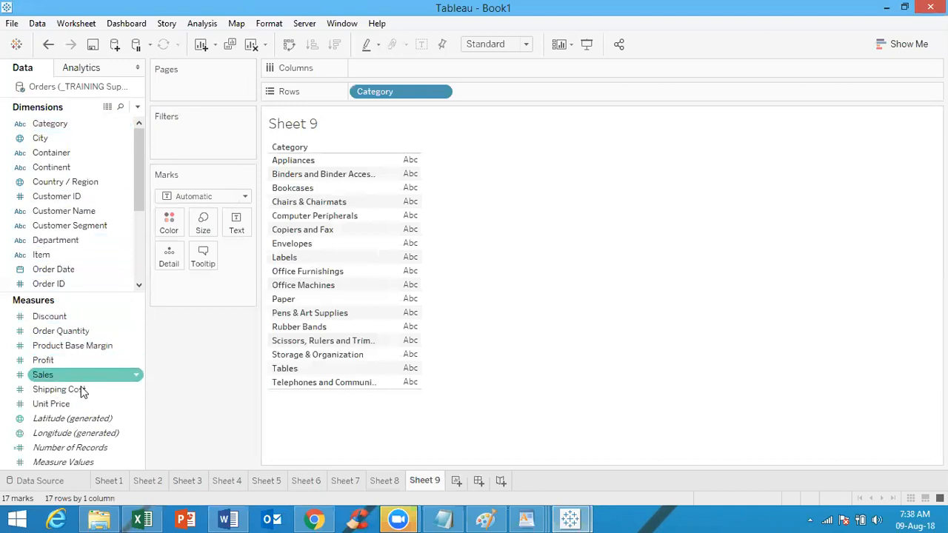
pyautogui.moveTo(82, 389); pyautogui.dragTo(432, 72)
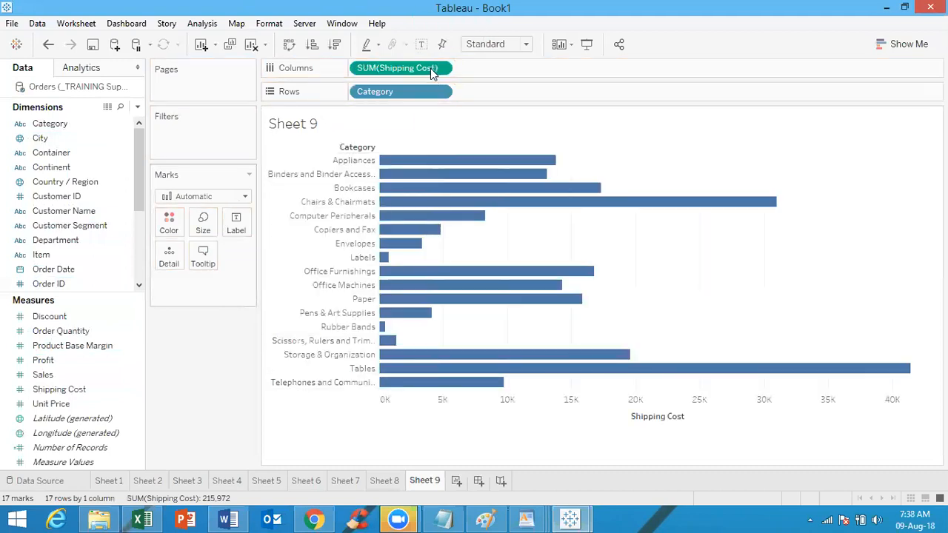
# Change the Shipping Cost aggregation in the category chart to Average
pyautogui.click(441, 69)
pyautogui.moveTo(441, 210)
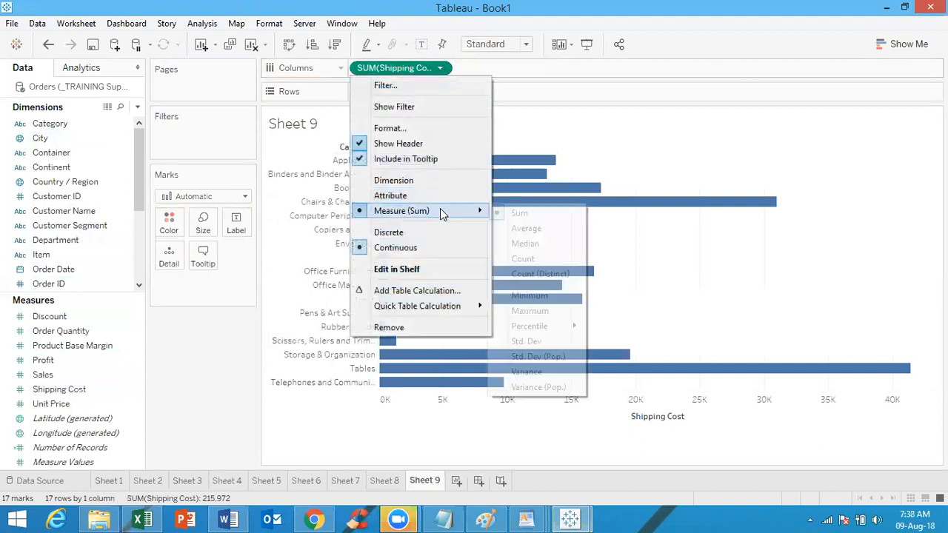
pyautogui.click(541, 229)
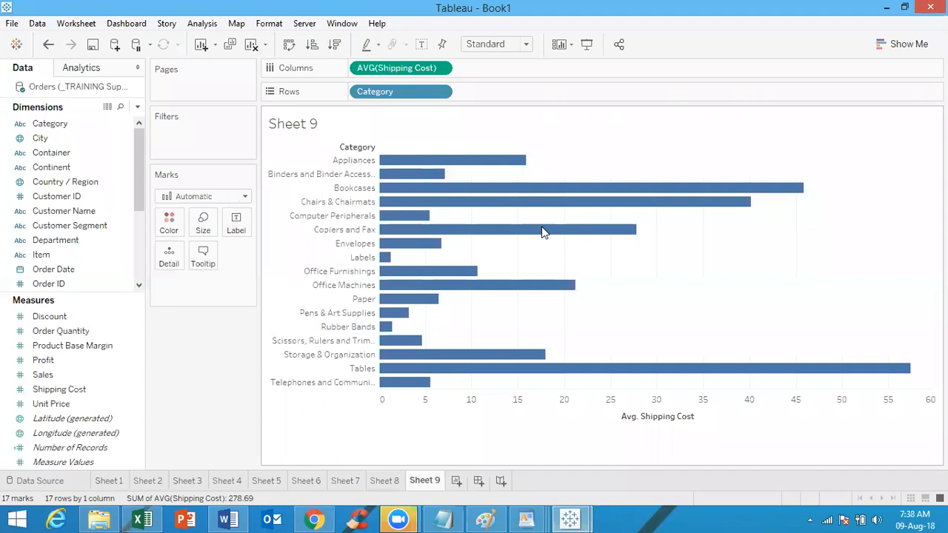
# Hide the worksheet title and show it again
pyautogui.click(86, 24)
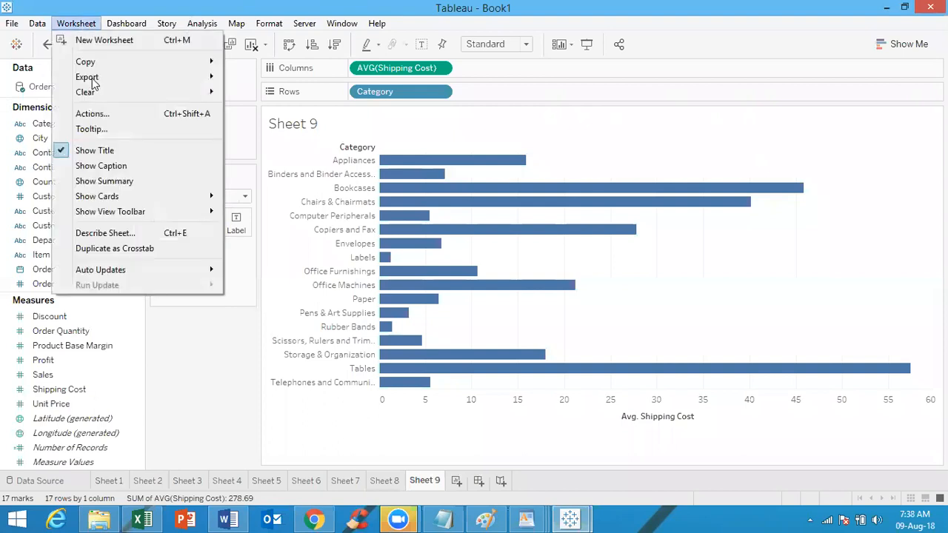
pyautogui.click(129, 155)
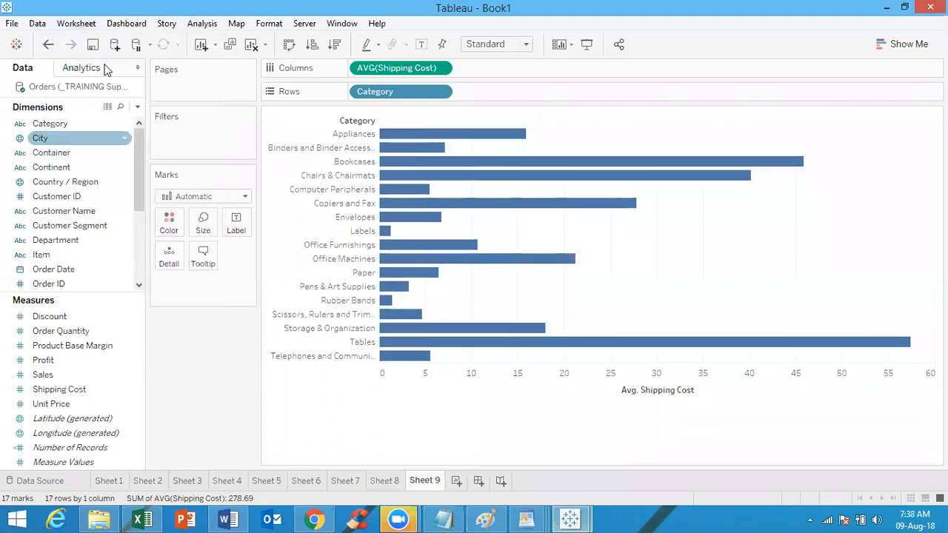
pyautogui.click(82, 23)
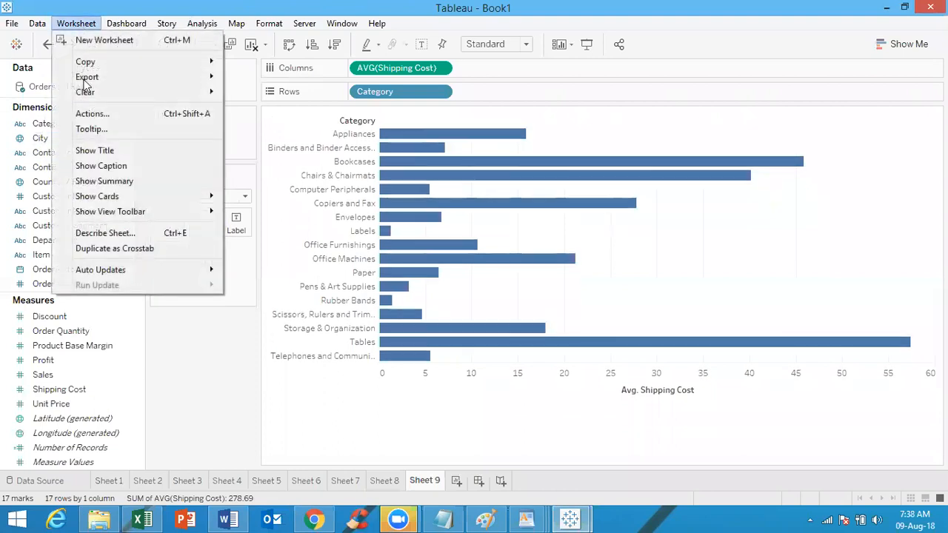
pyautogui.click(89, 151)
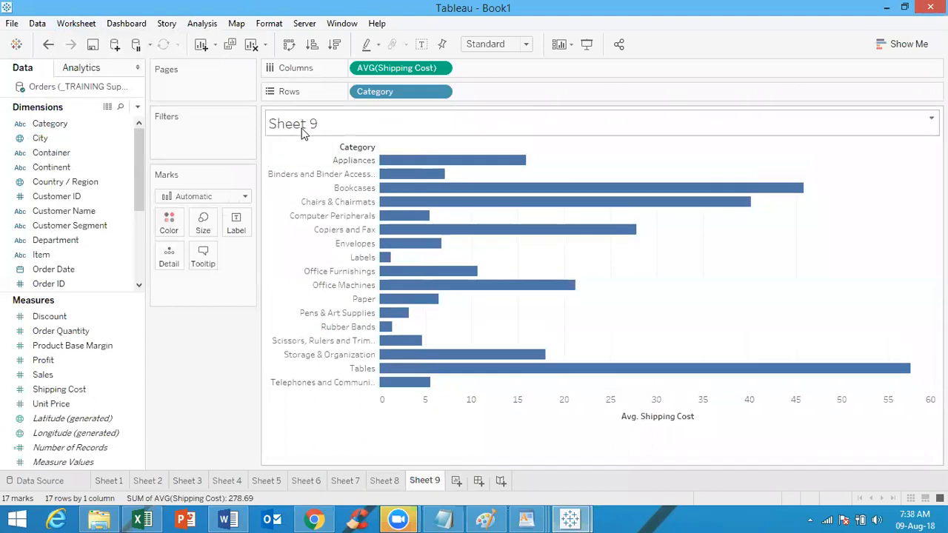
# Show the caption and the summary card on the average shipping cost worksheet
pyautogui.click(83, 24)
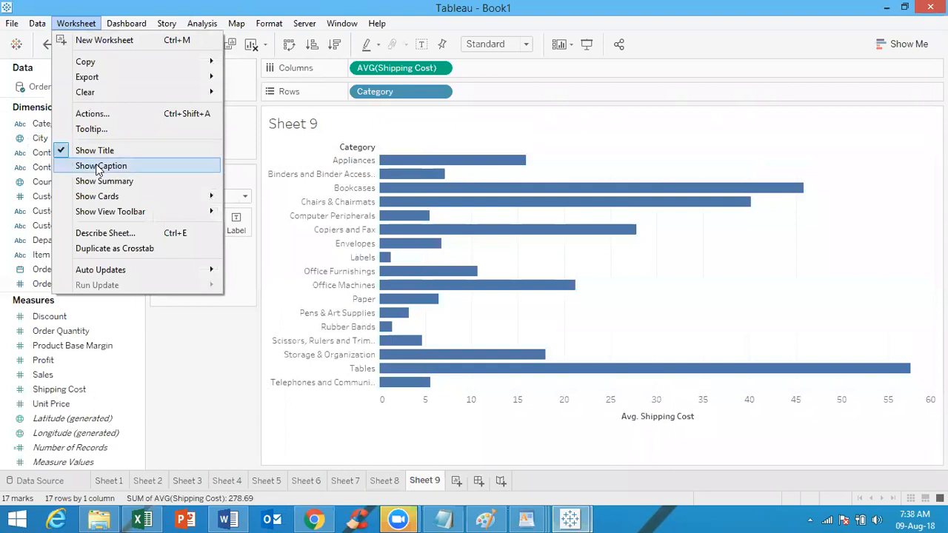
pyautogui.click(99, 165)
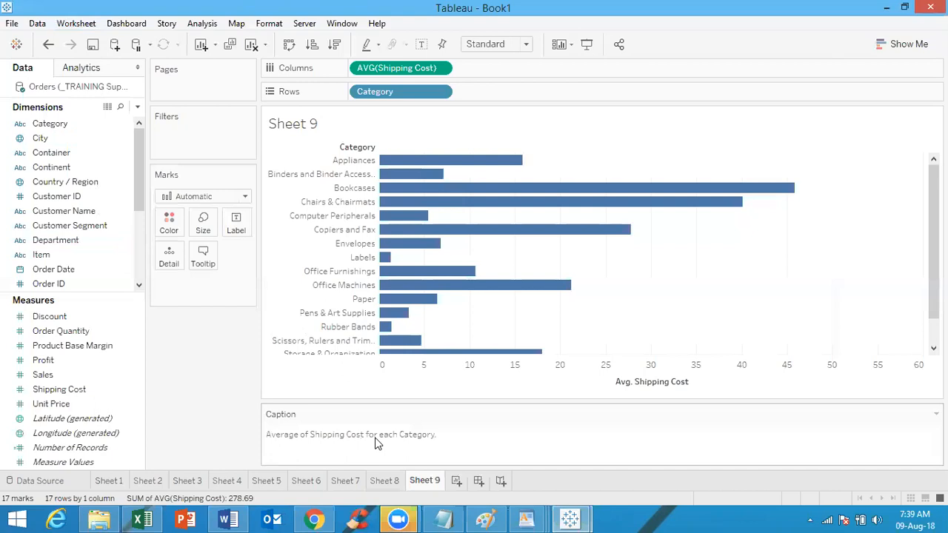
pyautogui.click(71, 26)
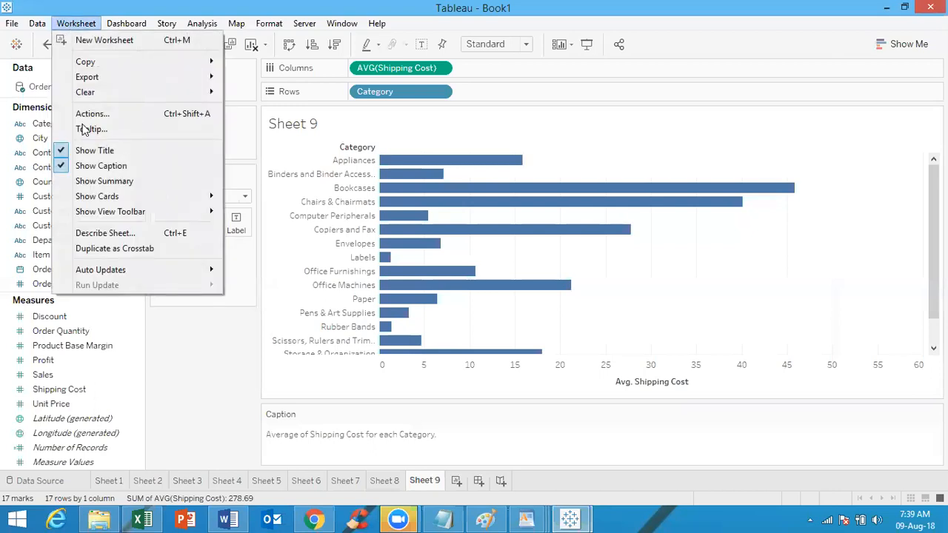
pyautogui.click(102, 181)
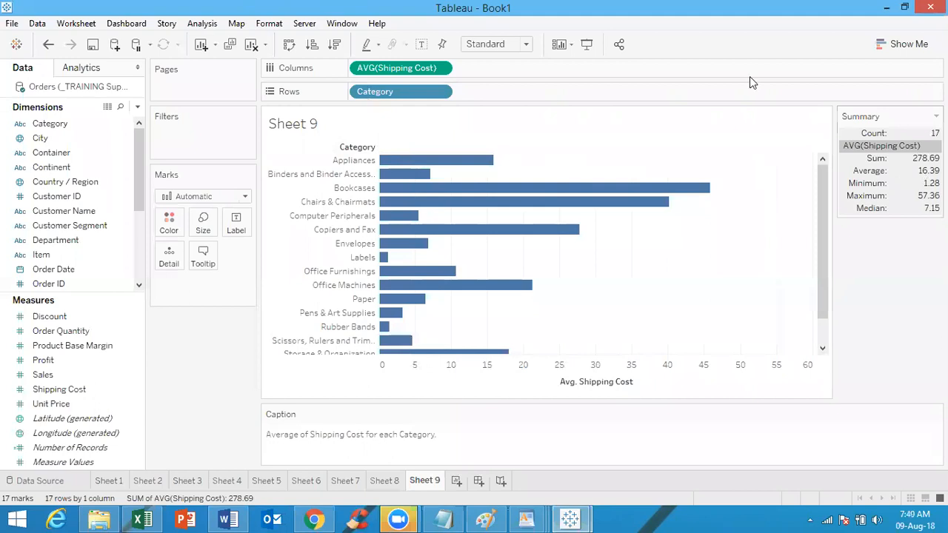
# Sort the categories in descending order of average shipping cost and show value labels on the bars
pyautogui.click(335, 45)
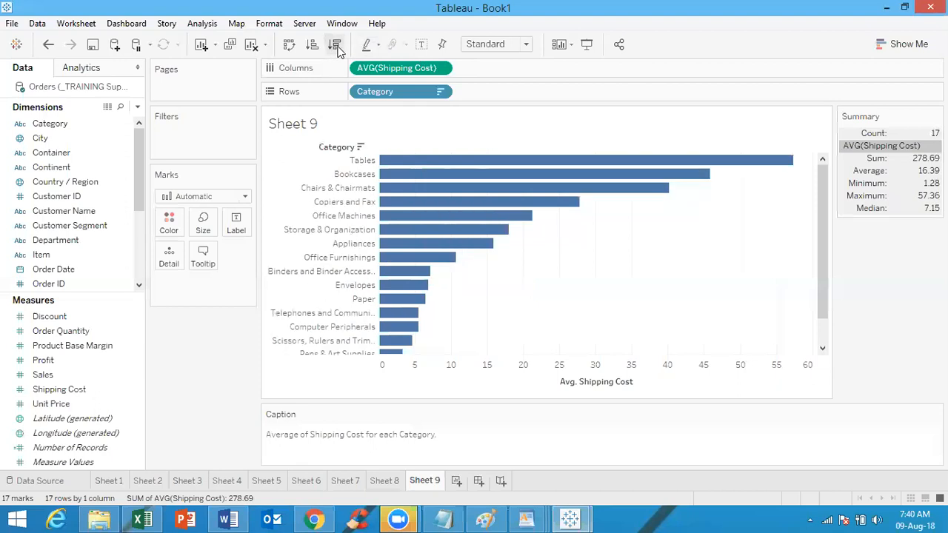
pyautogui.click(421, 44)
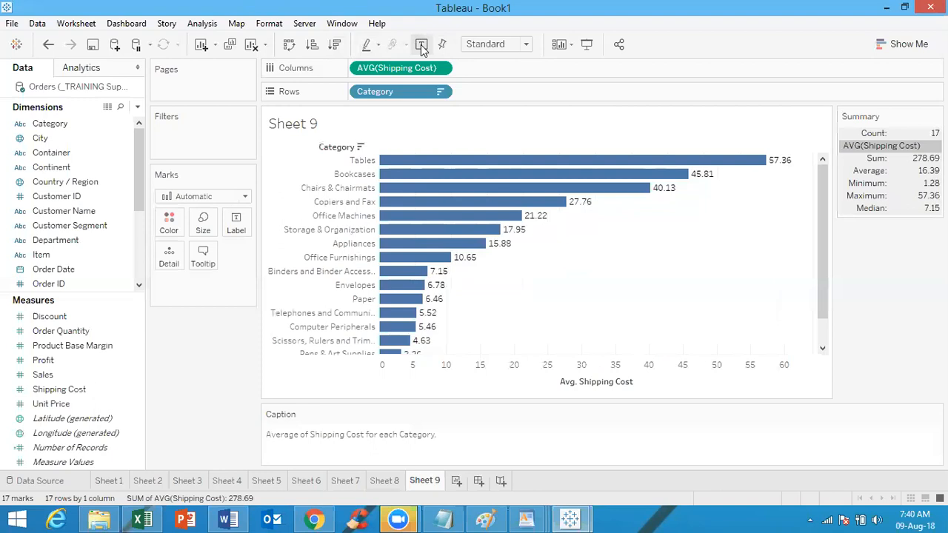
# Replace the sheet title with "Average Shipping Cost by Category"
pyautogui.rightClick(289, 124)
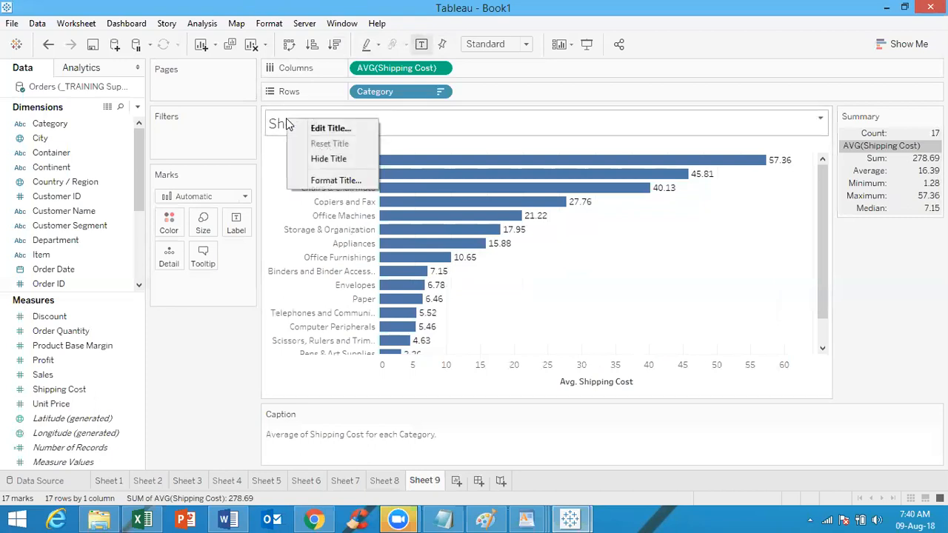
pyautogui.click(326, 128)
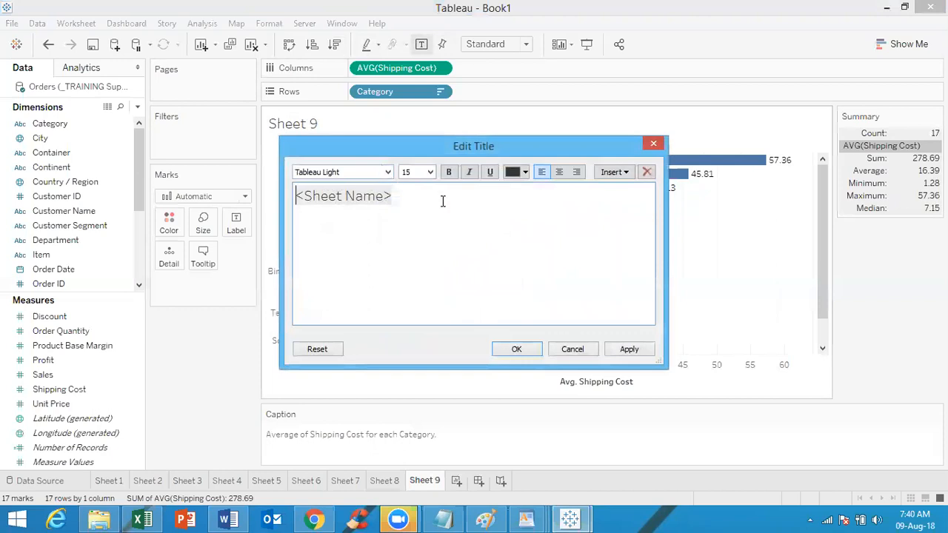
pyautogui.hotkey('ctrl', 'a')
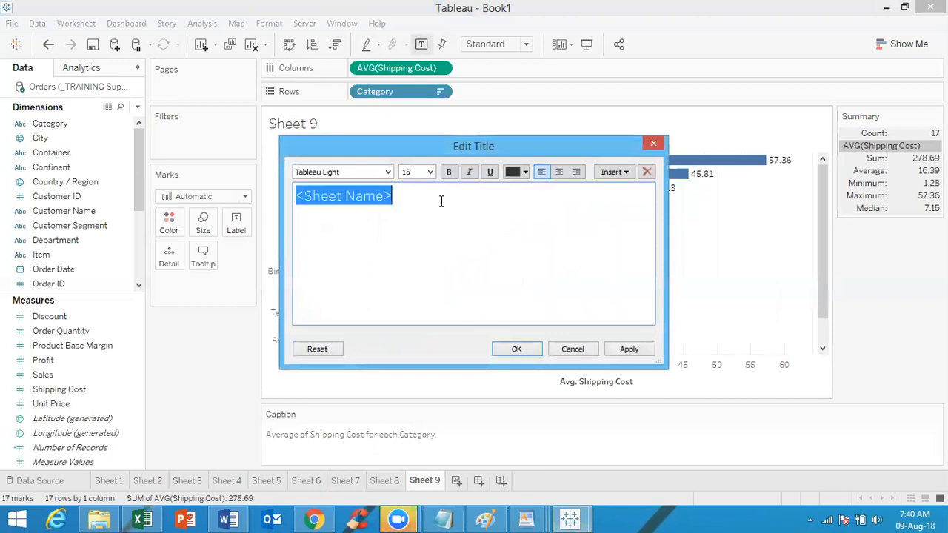
pyautogui.write('Average Shipping Cos')
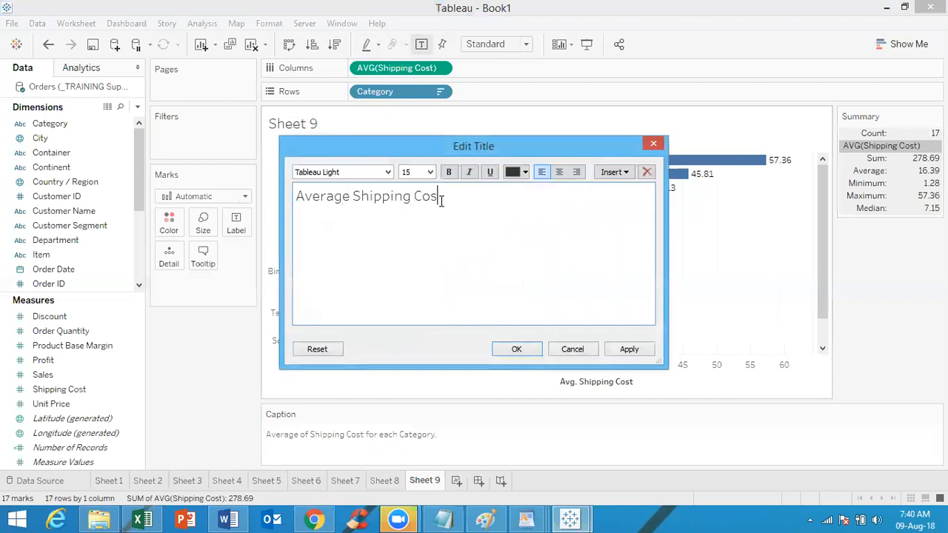
pyautogui.write('t by Category')
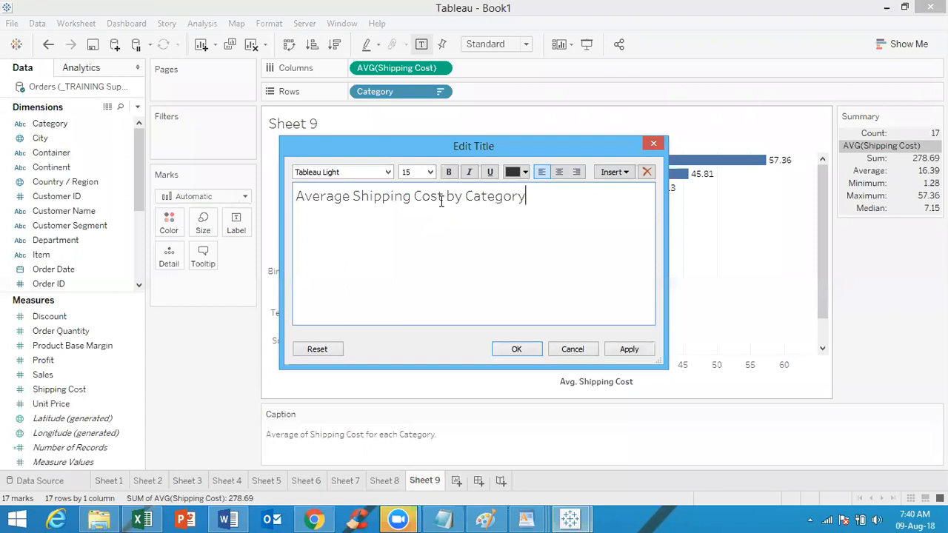
pyautogui.click(622, 352)
pyautogui.click(527, 353)
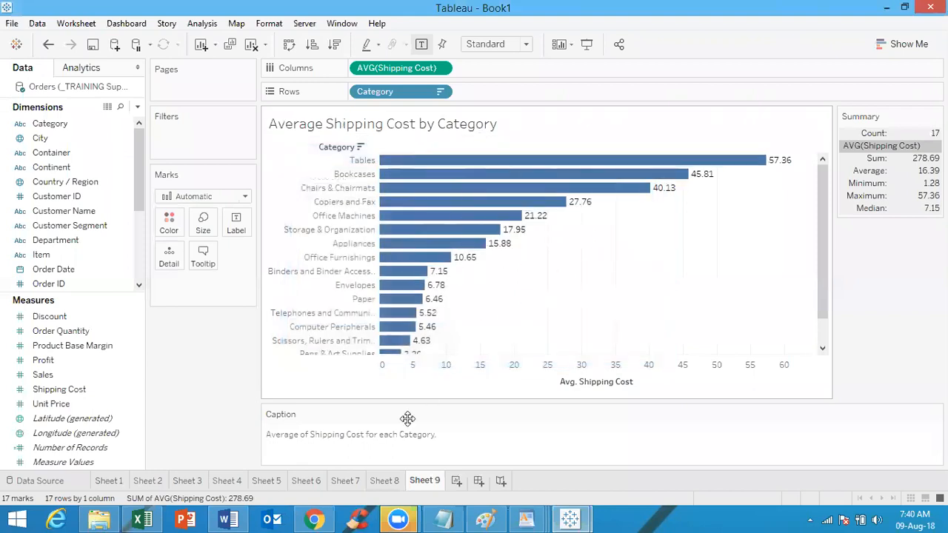
# Replace the worksheet's caption text with "Count:17"
pyautogui.rightClick(393, 437)
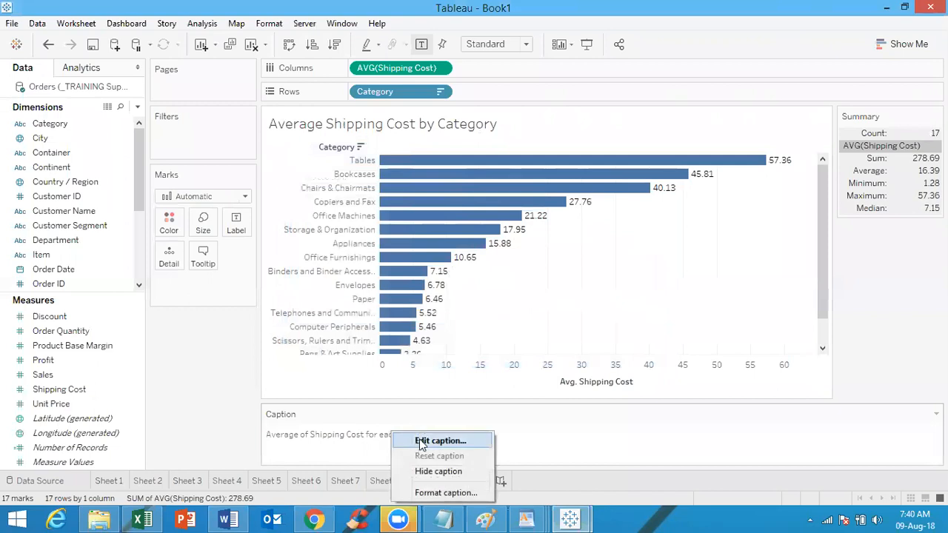
pyautogui.click(420, 442)
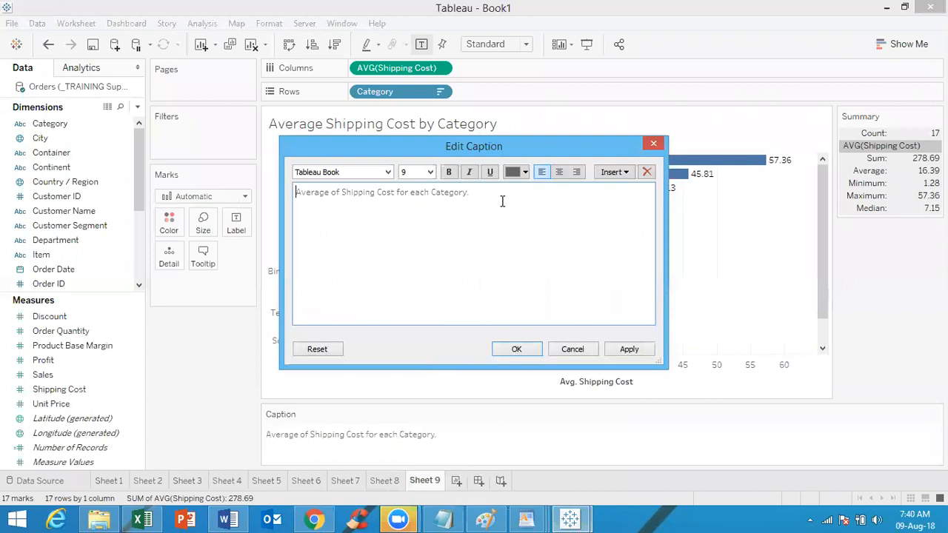
pyautogui.hotkey('ctrl', 'a')
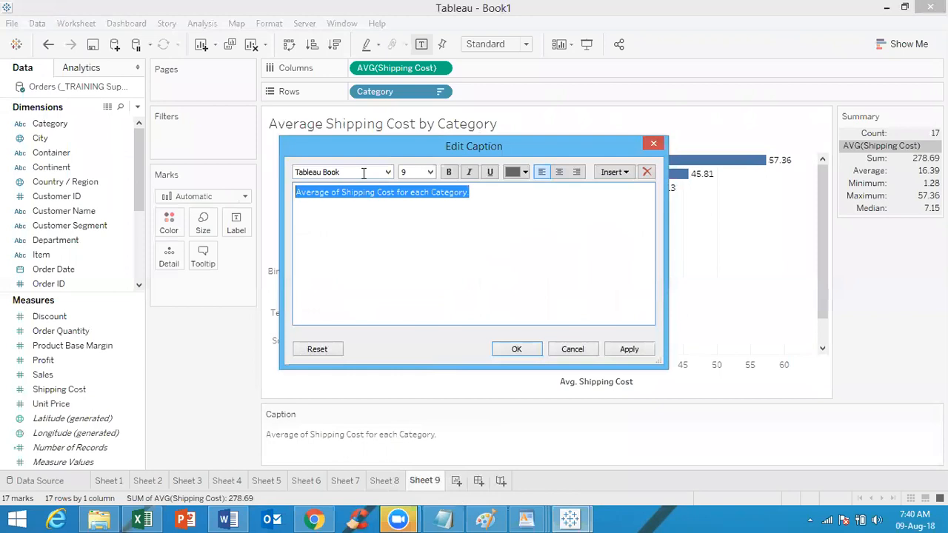
pyautogui.write('Count:17')
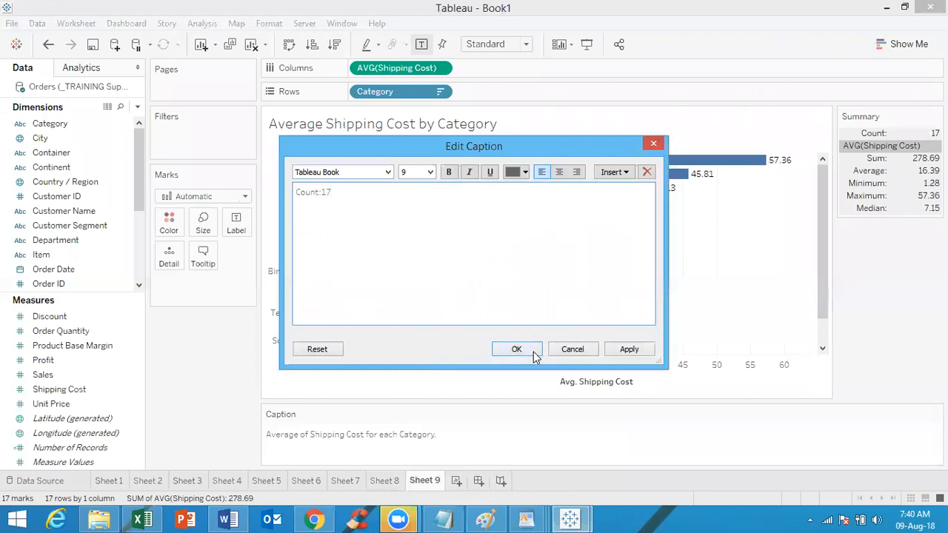
pyautogui.click(632, 356)
pyautogui.click(522, 347)
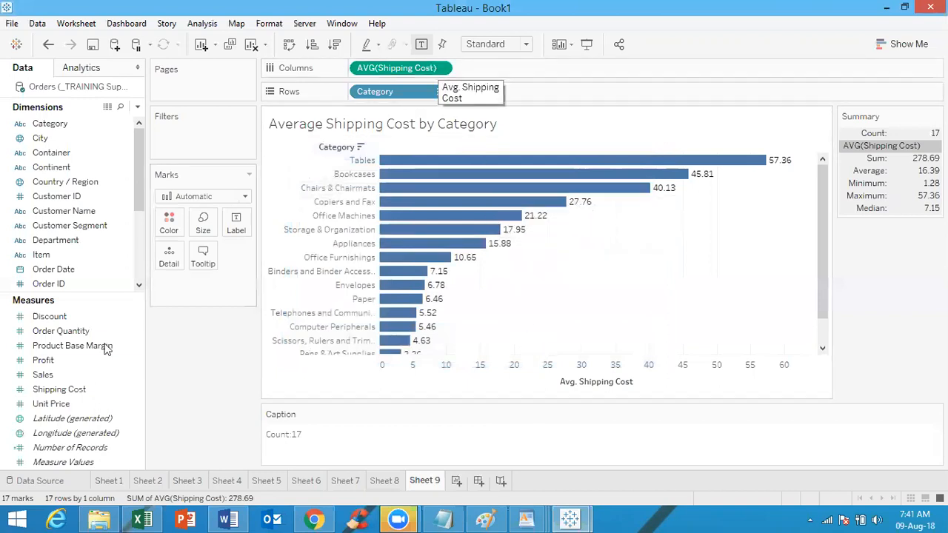
# Set the default number format of the Shipping Cost measure to Number (Custom) with a $ prefix
pyautogui.rightClick(83, 394)
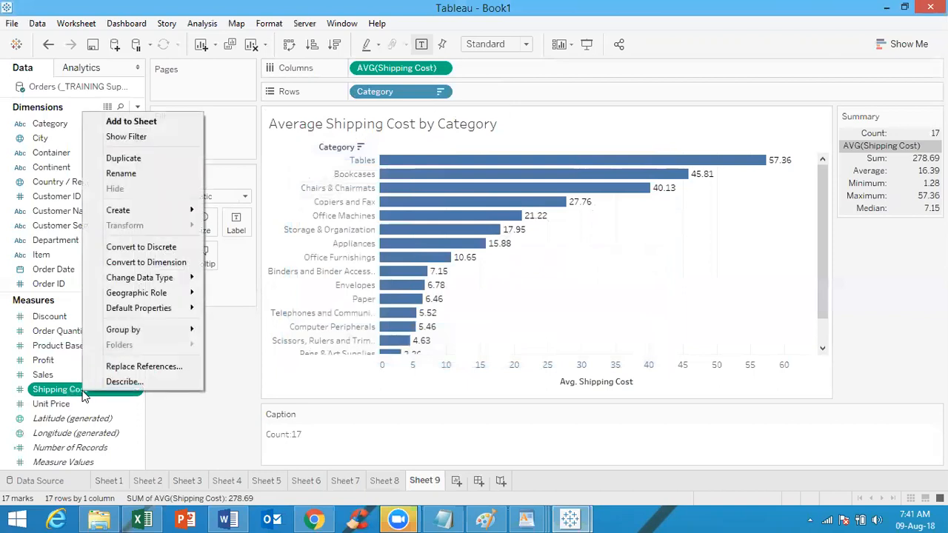
pyautogui.moveTo(155, 310)
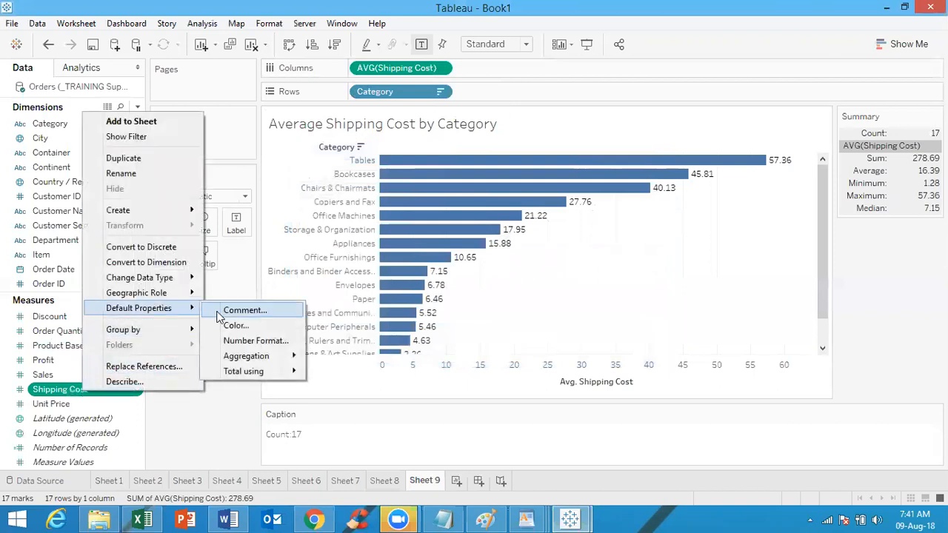
pyautogui.click(246, 340)
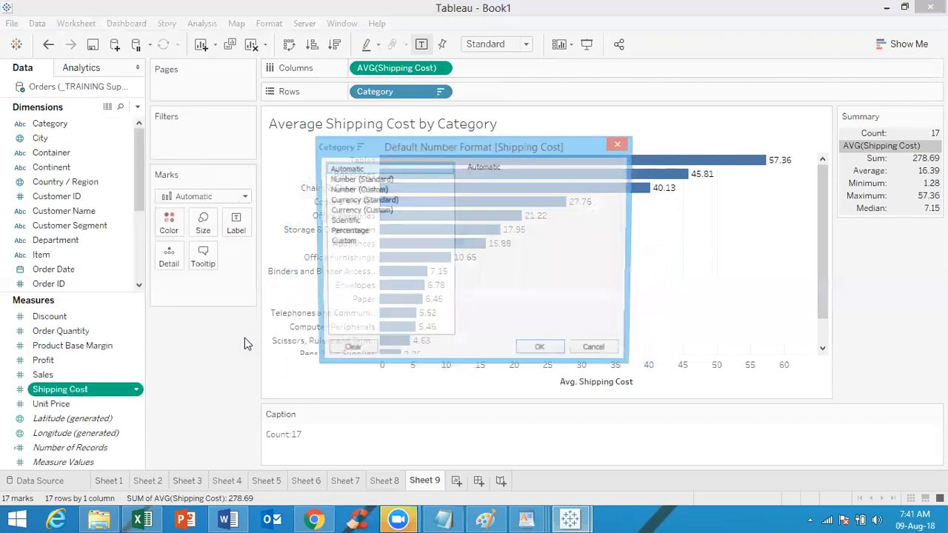
pyautogui.click(365, 191)
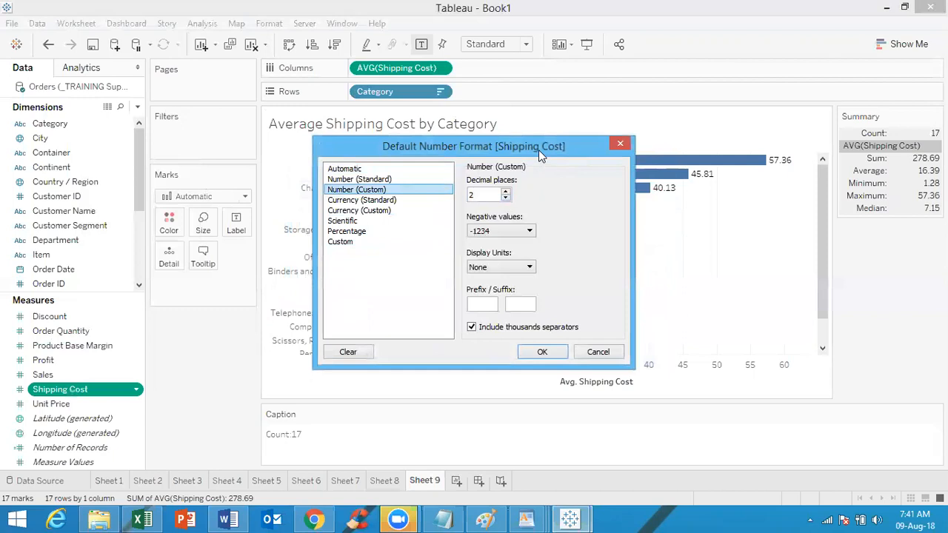
pyautogui.moveTo(521, 152); pyautogui.dragTo(299, 169)
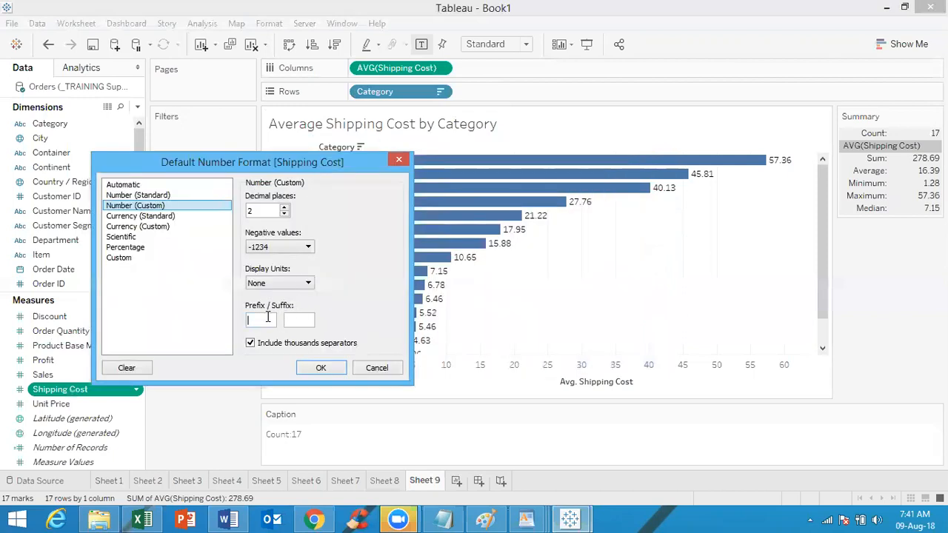
pyautogui.write('$')
pyautogui.click(280, 287)
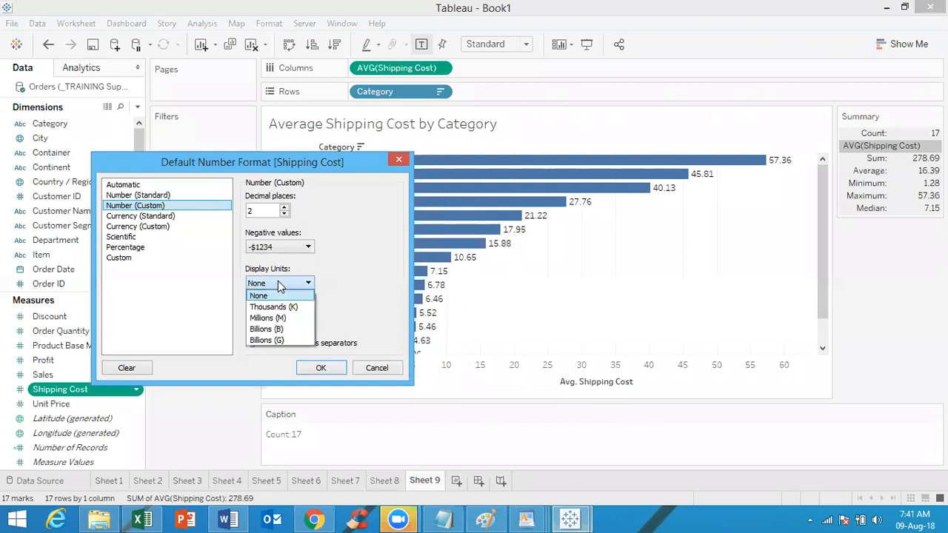
pyautogui.click(363, 289)
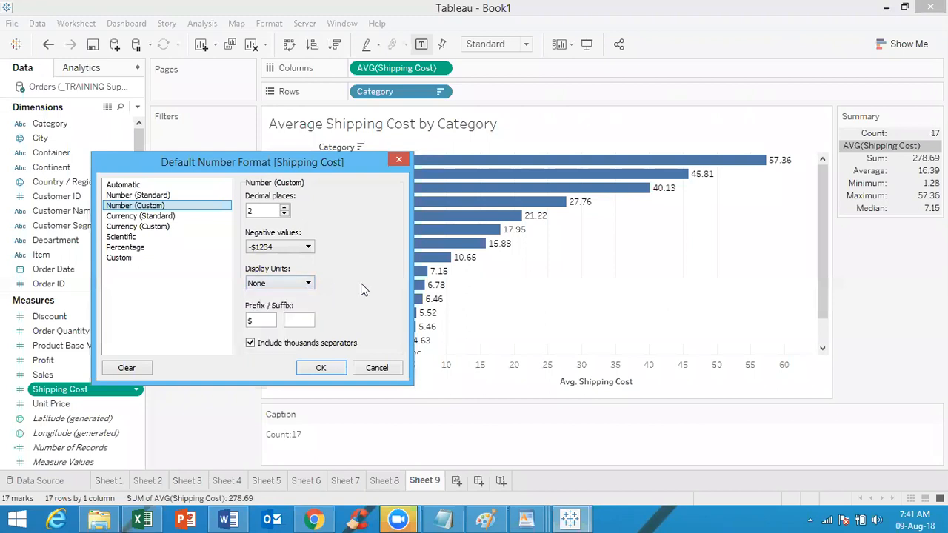
pyautogui.click(321, 368)
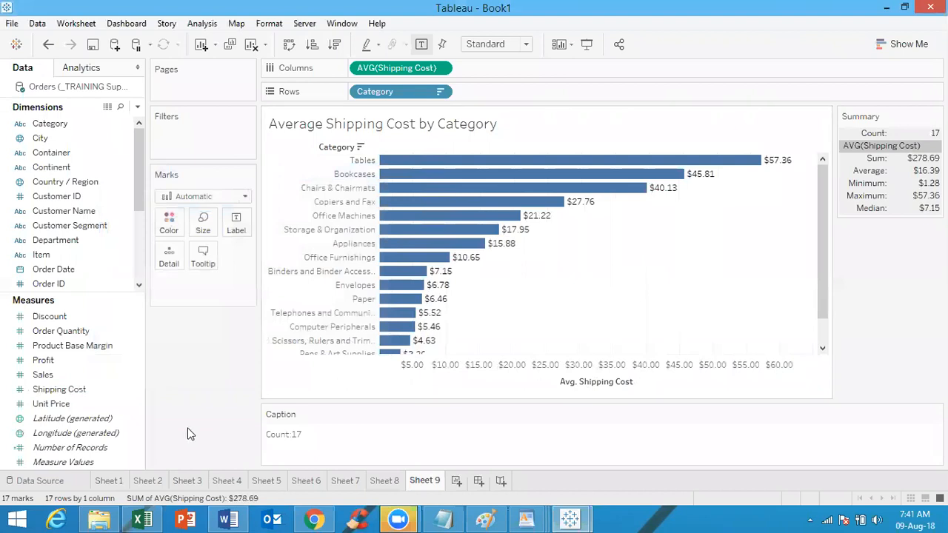
# Set Shipping Cost's default custom number format to 1 decimal place
pyautogui.click(115, 385)
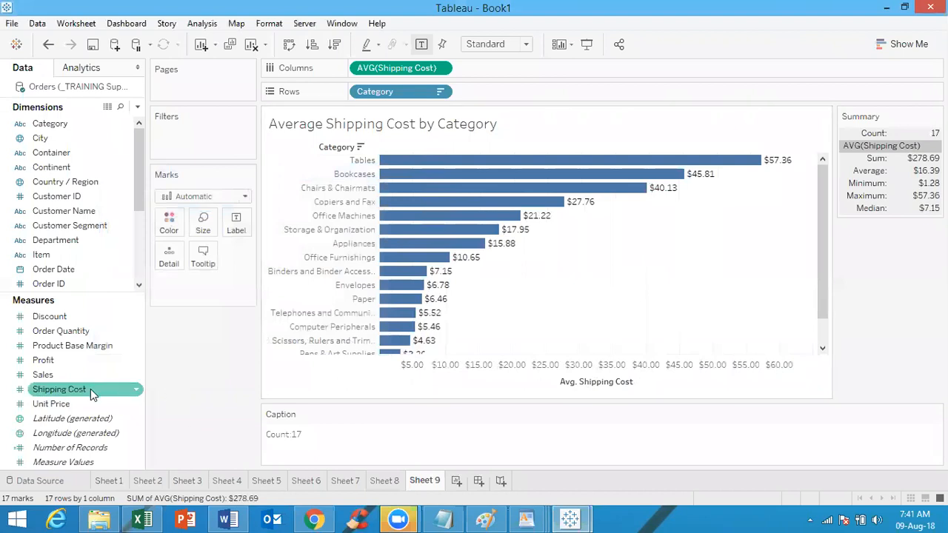
pyautogui.rightClick(91, 389)
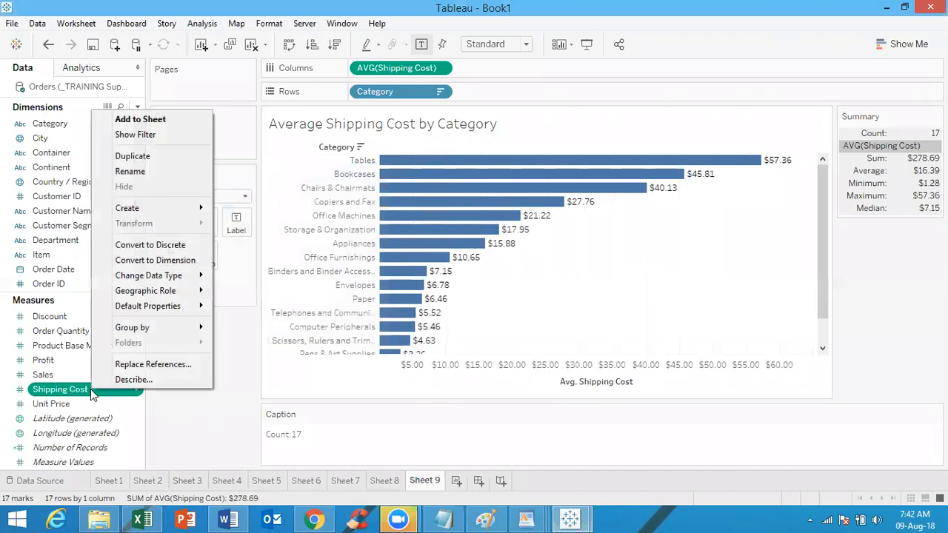
pyautogui.moveTo(161, 312)
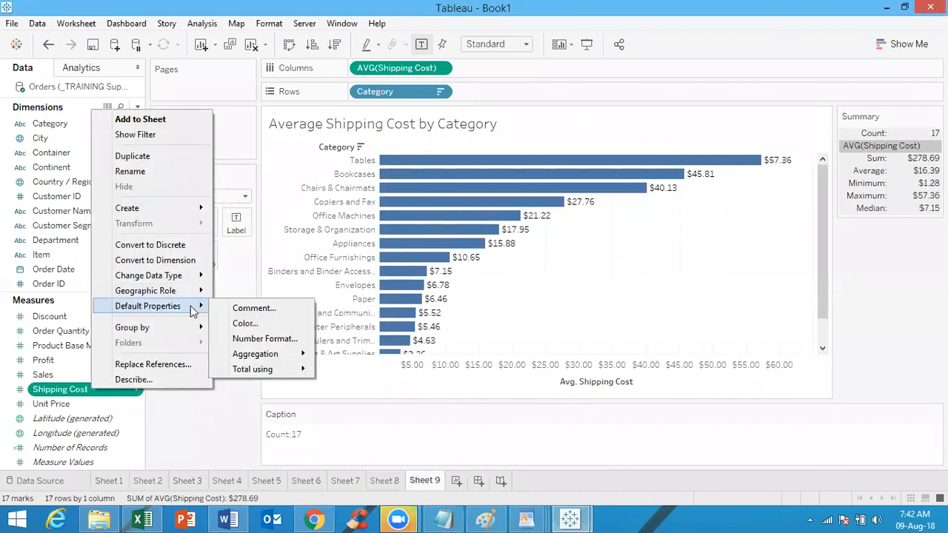
pyautogui.click(262, 344)
pyautogui.click(382, 191)
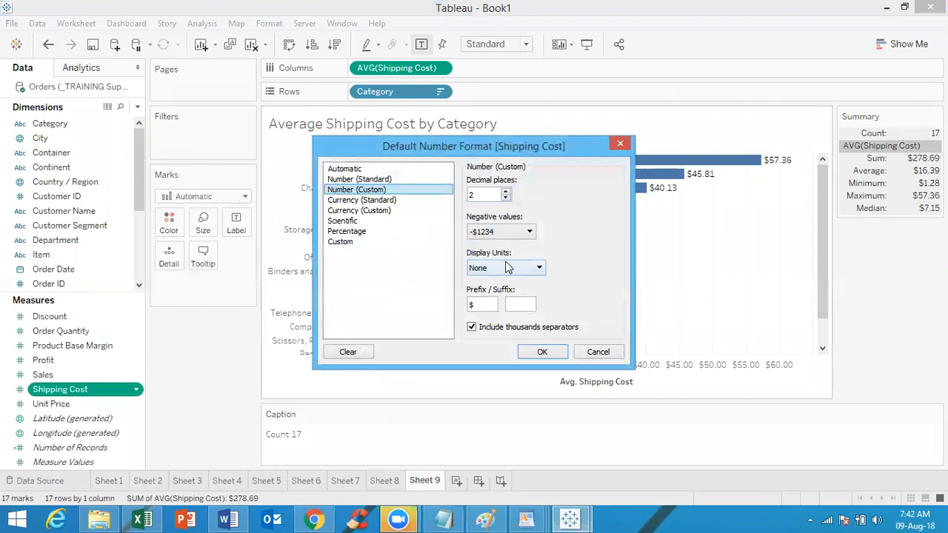
pyautogui.click(483, 305)
pyautogui.click(506, 198)
pyautogui.click(506, 199)
pyautogui.click(506, 193)
pyautogui.click(555, 353)
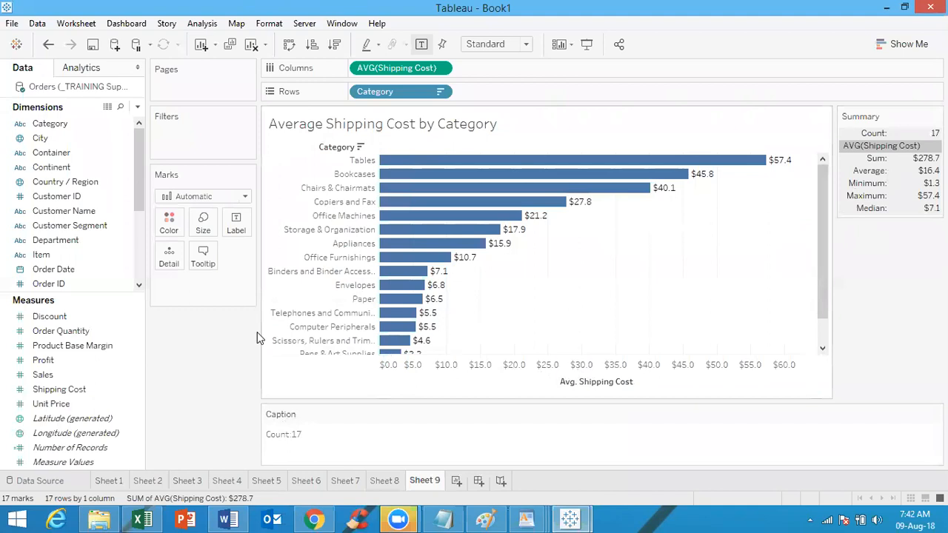
# Review the default number format settings of the Shipping Cost measure without changing them
pyautogui.rightClick(86, 386)
pyautogui.moveTo(157, 310)
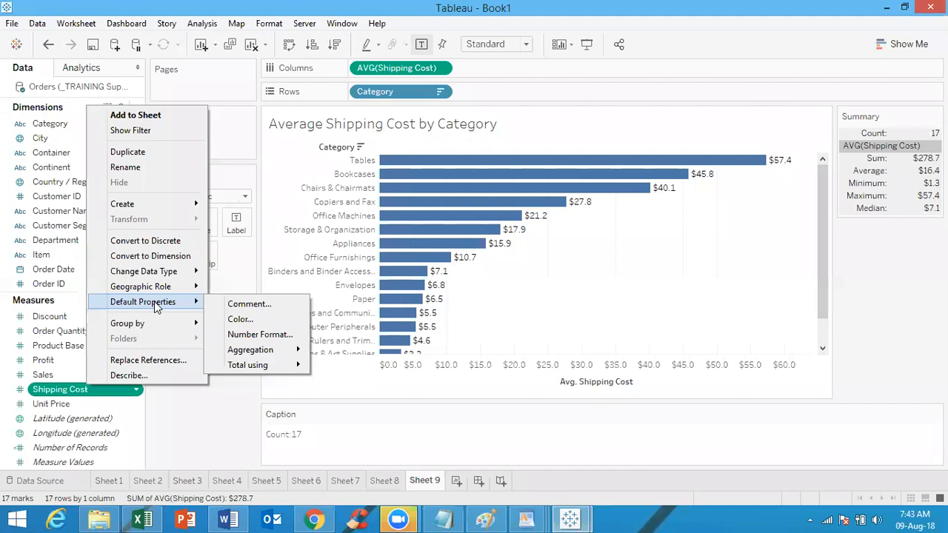
pyautogui.click(248, 337)
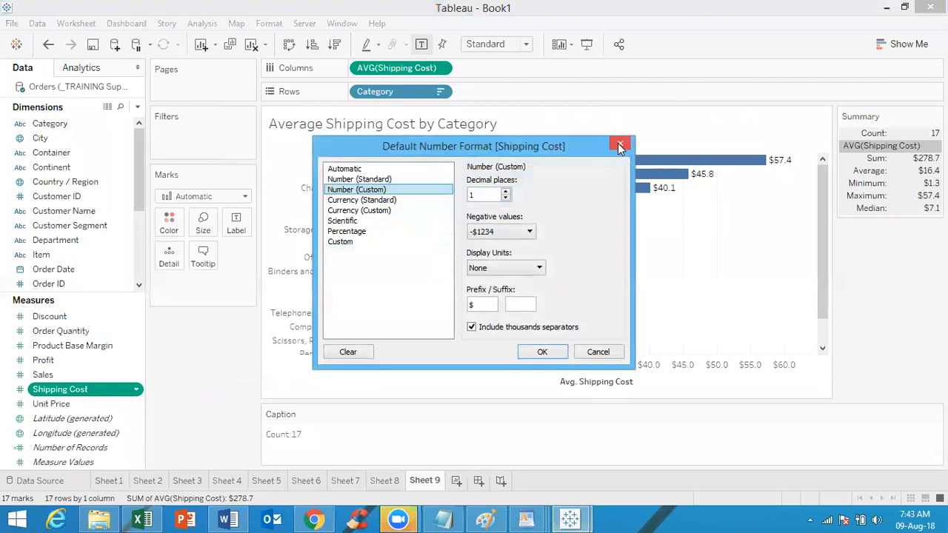
pyautogui.click(619, 145)
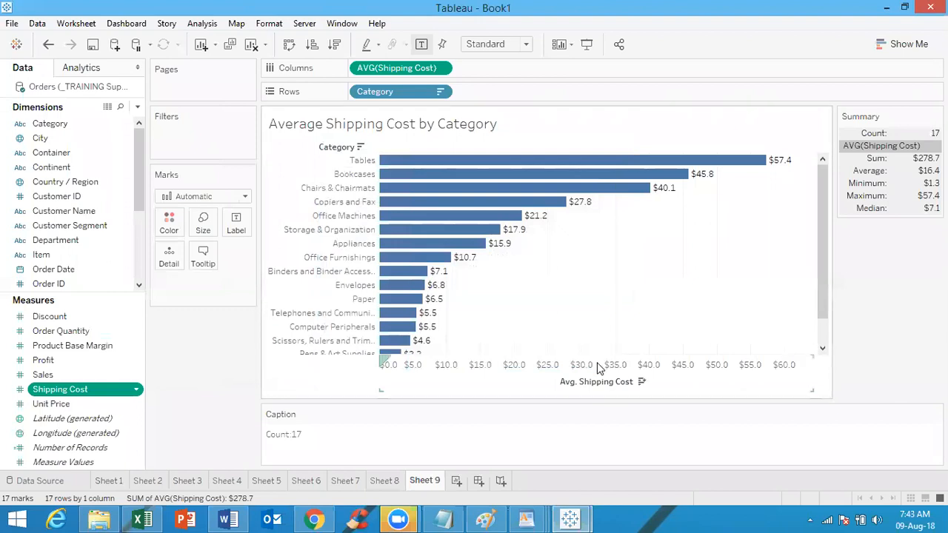
# Create a new worksheet with Category on rows and the sum of Sales on columns
pyautogui.click(457, 482)
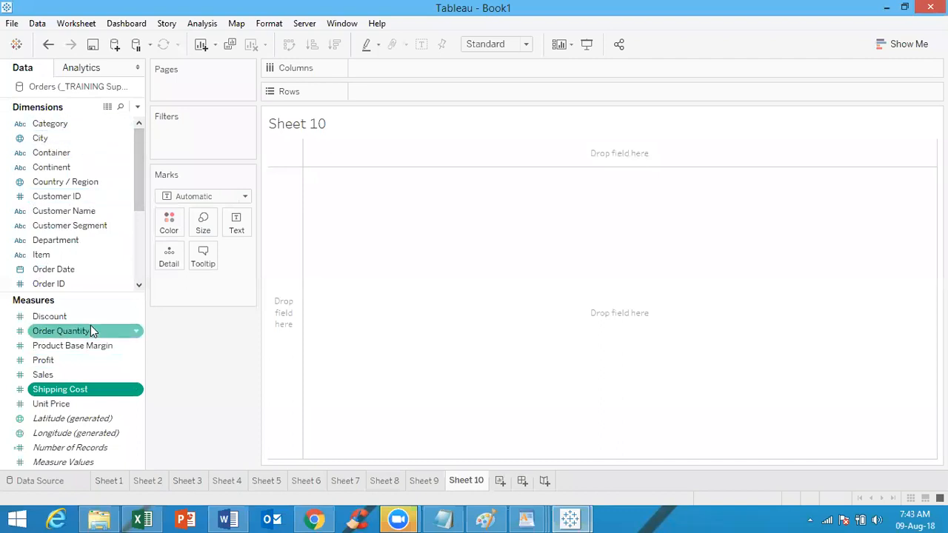
pyautogui.click(54, 376)
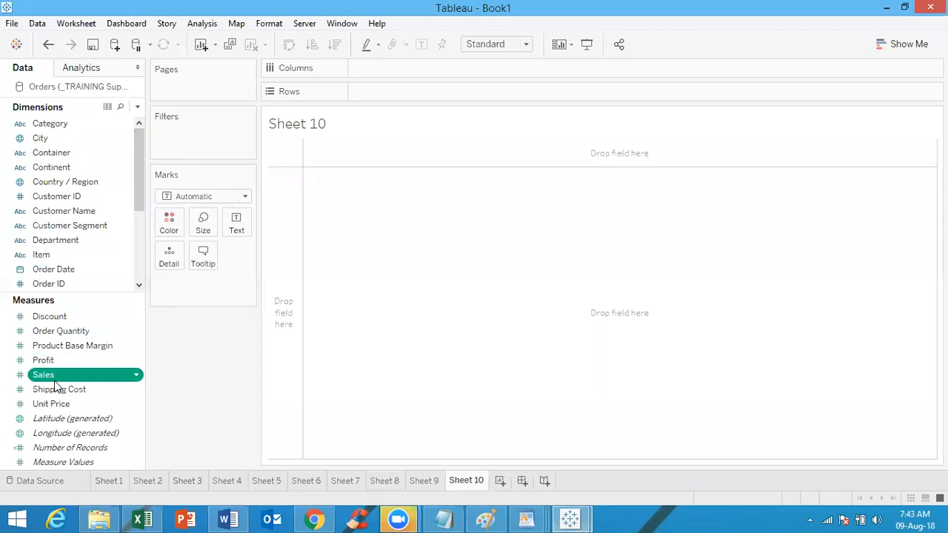
pyautogui.click(76, 124)
pyautogui.doubleClick(76, 123)
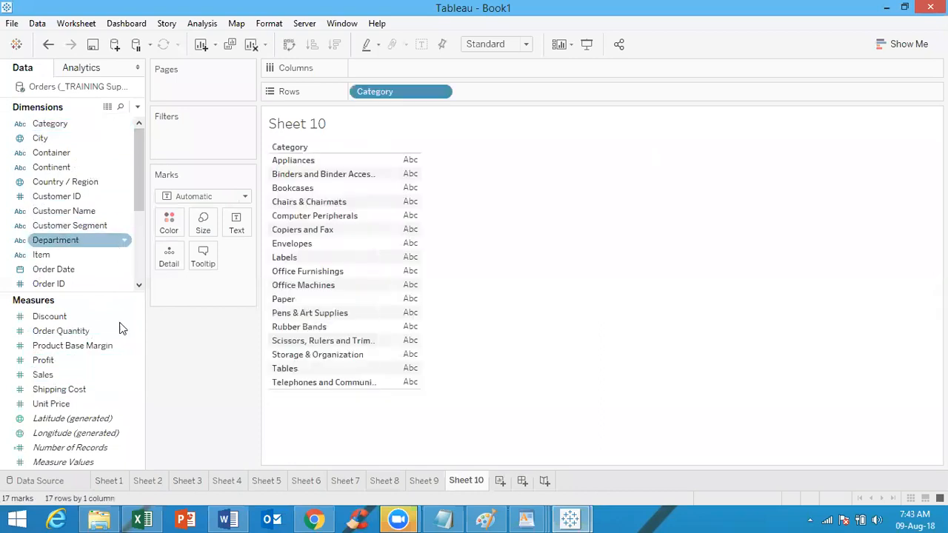
pyautogui.moveTo(83, 380); pyautogui.dragTo(437, 77)
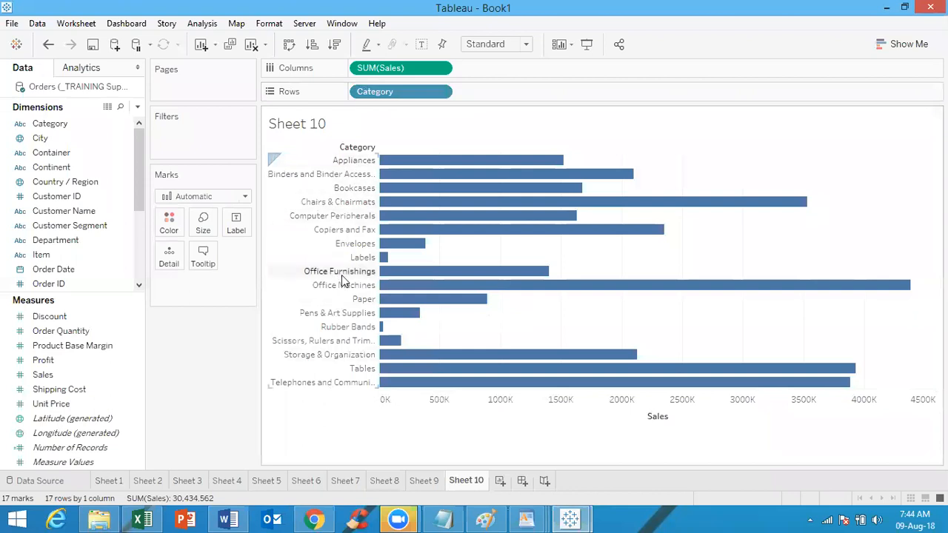
# Hide the Category row header and label the bars with Category and the sum of Sales
pyautogui.click(441, 93)
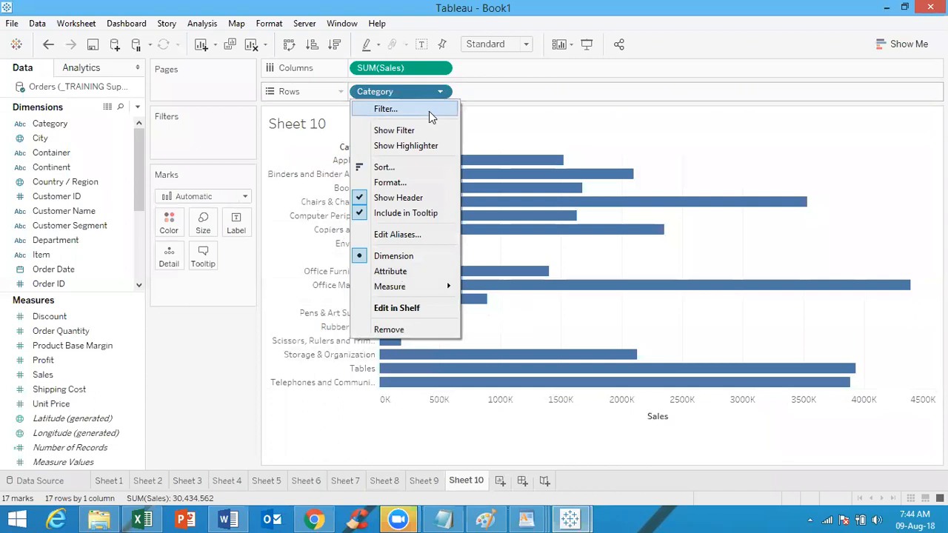
pyautogui.click(398, 199)
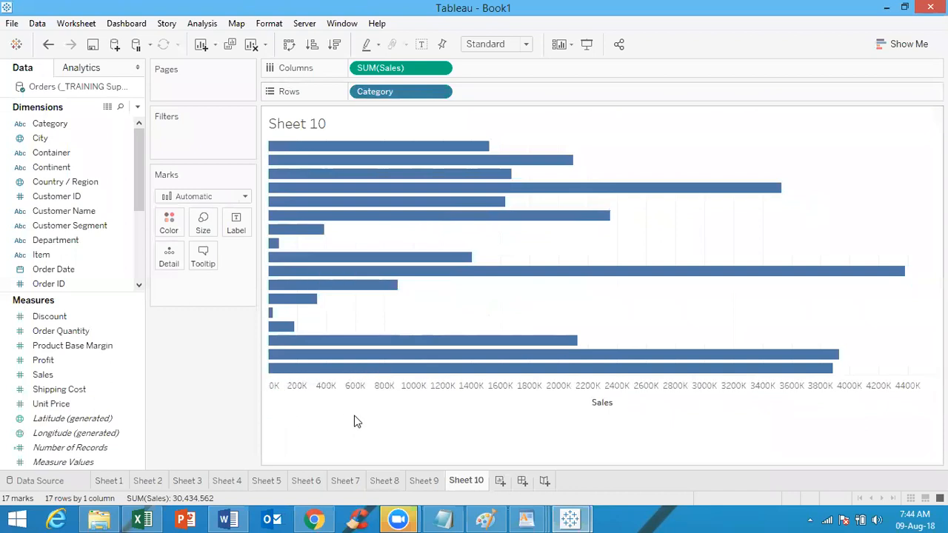
pyautogui.moveTo(326, 153)
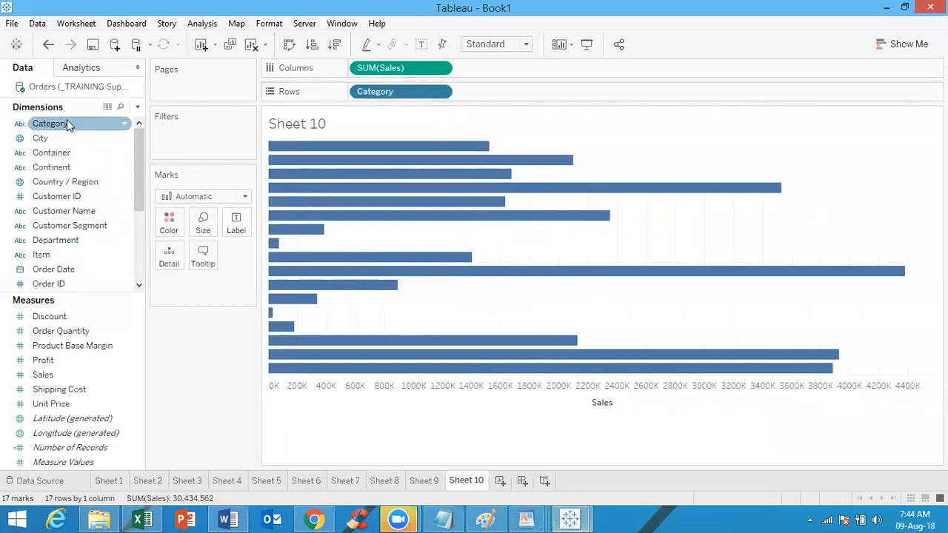
pyautogui.moveTo(67, 124); pyautogui.dragTo(238, 223)
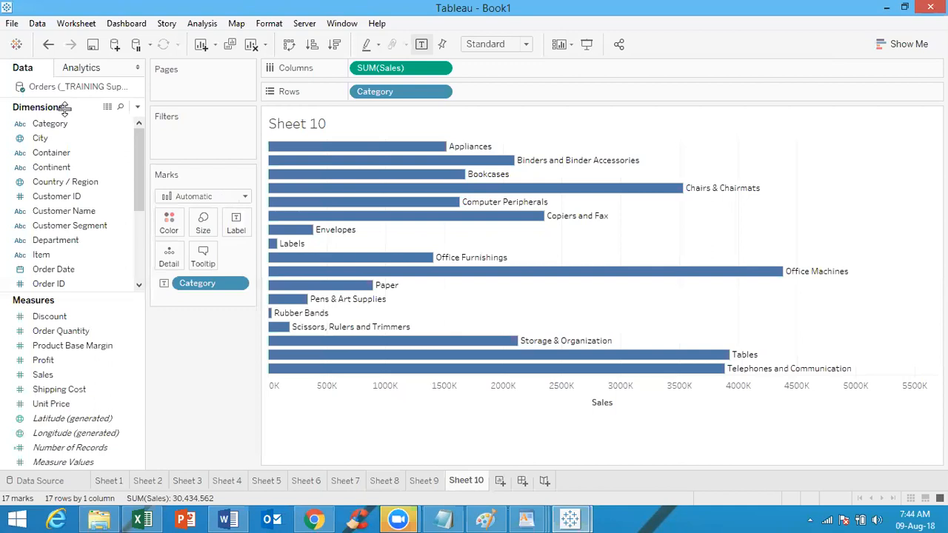
pyautogui.click(67, 375)
pyautogui.moveTo(67, 374); pyautogui.dragTo(235, 226)
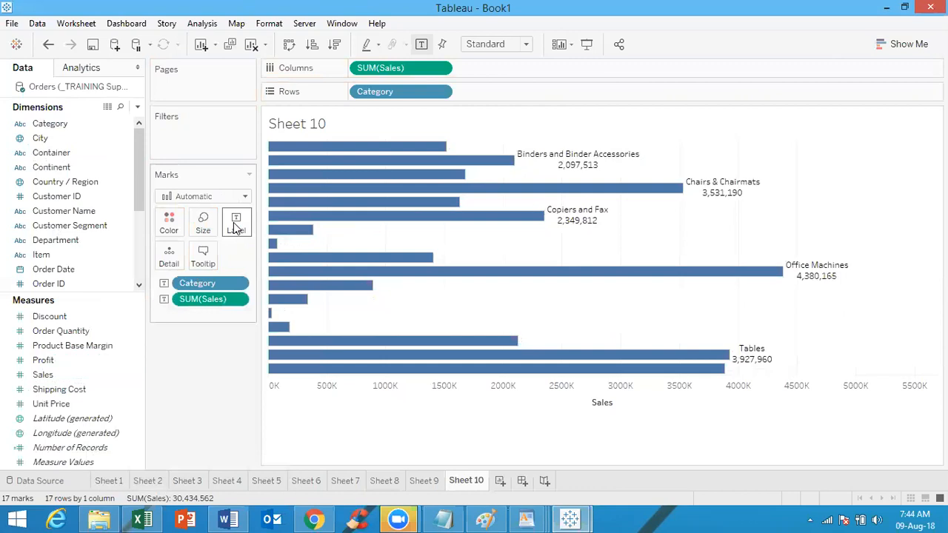
# Edit the mark label text so that Category and SUM(Sales) sit on one line, separated by a space
pyautogui.click(230, 229)
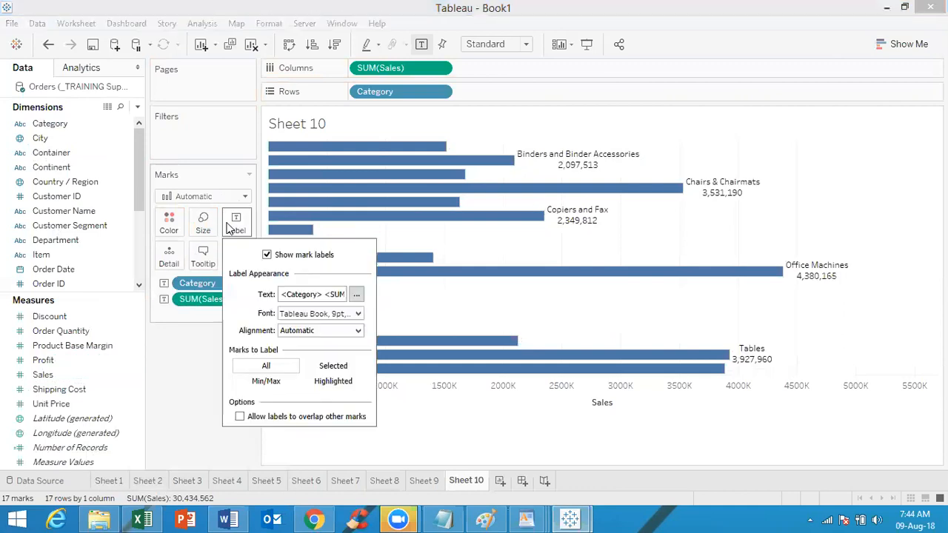
pyautogui.click(356, 295)
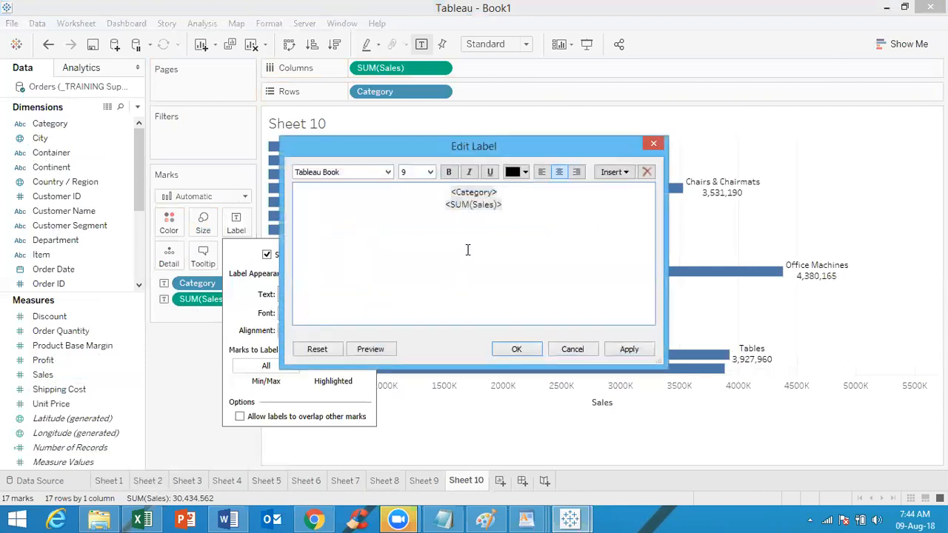
pyautogui.click(510, 195)
pyautogui.press('Delete')
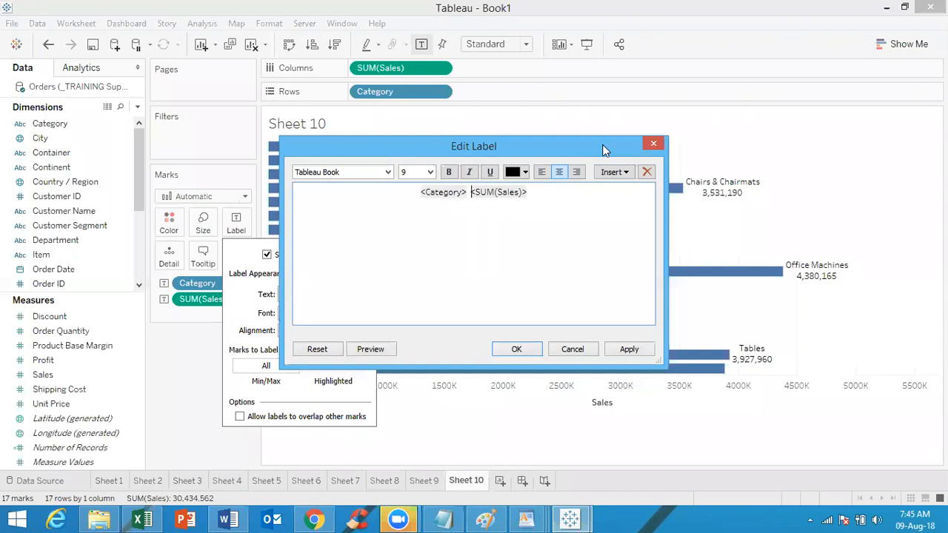
pyautogui.moveTo(604, 150); pyautogui.dragTo(591, 254)
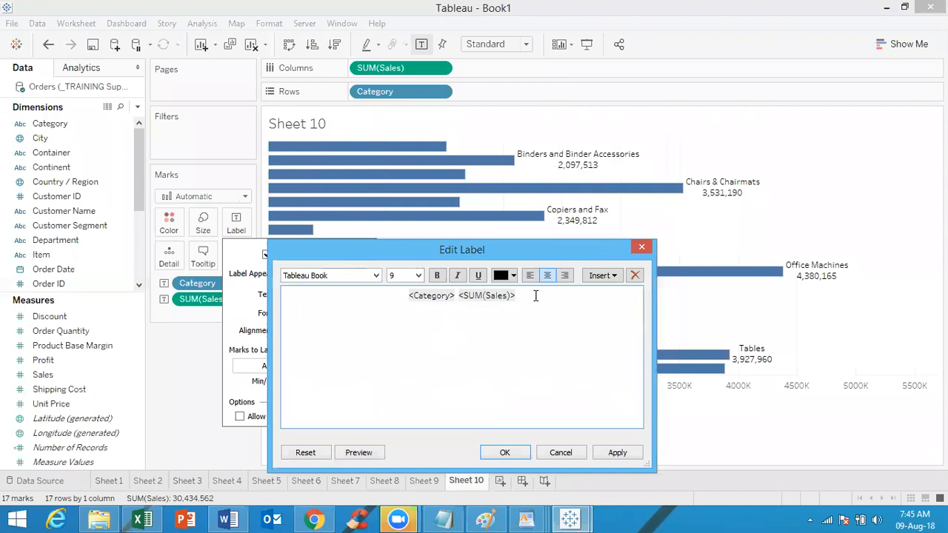
# Set the font size of the entire mark label text to 8 and apply it to the bars
pyautogui.hotkey('ctrl', 'a')
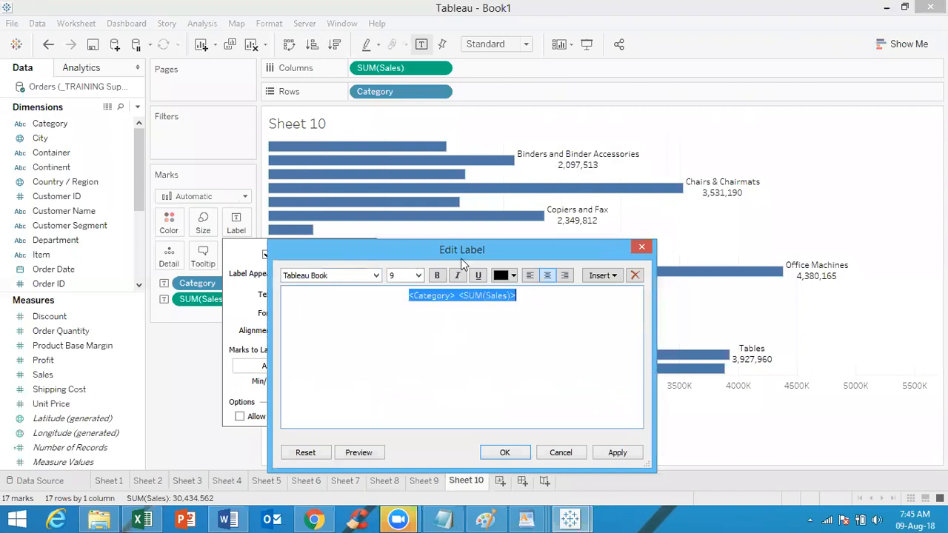
pyautogui.click(415, 280)
pyautogui.click(406, 289)
pyautogui.click(619, 453)
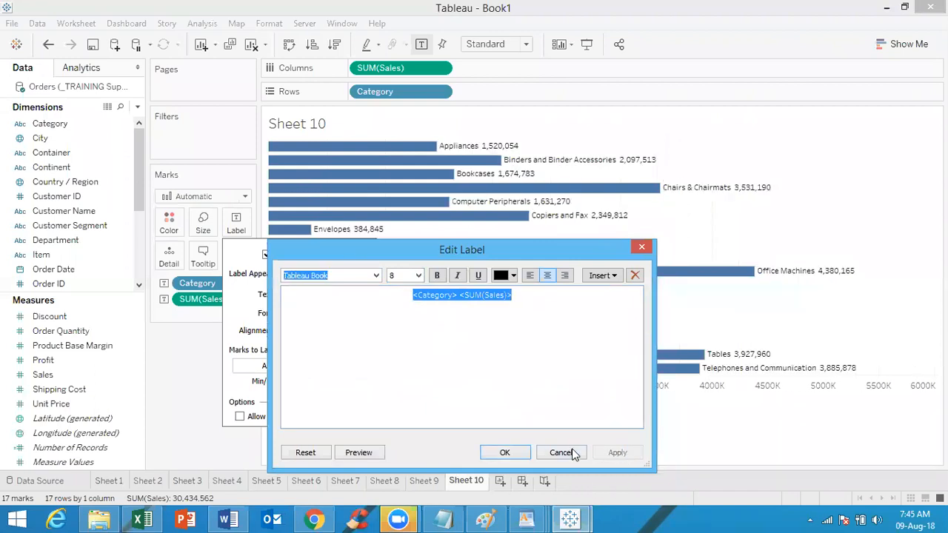
pyautogui.click(506, 453)
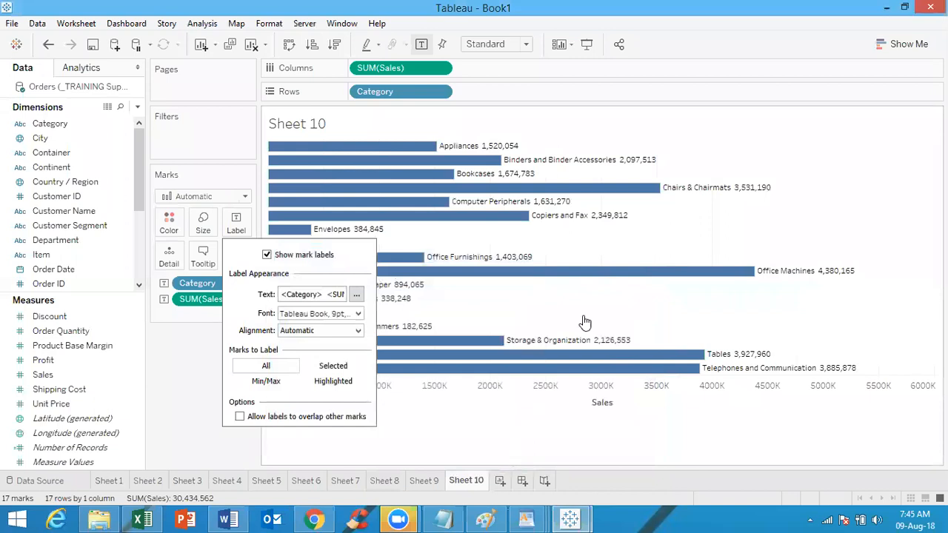
pyautogui.click(645, 240)
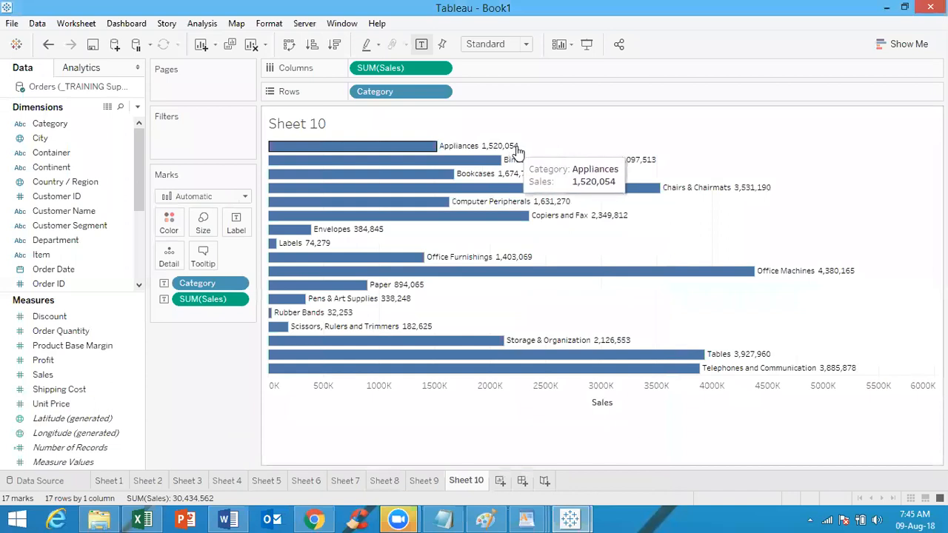
# Review the header option of the Category row field and the text and font settings of the mark label
pyautogui.moveTo(462, 151)
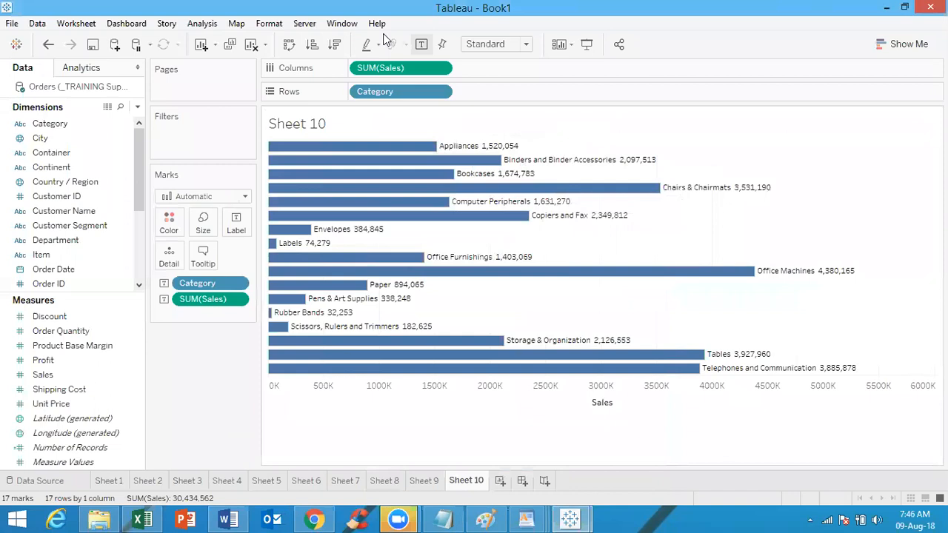
pyautogui.click(440, 92)
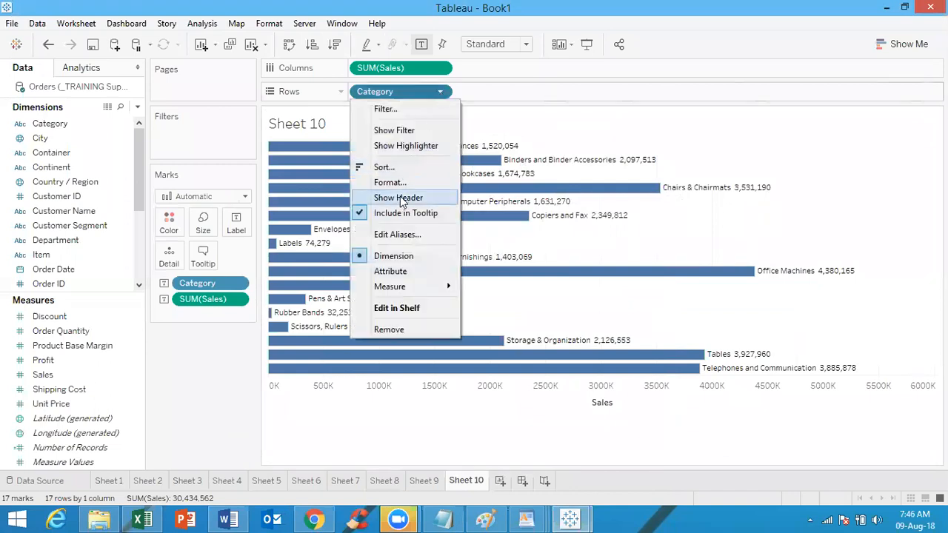
pyautogui.click(545, 147)
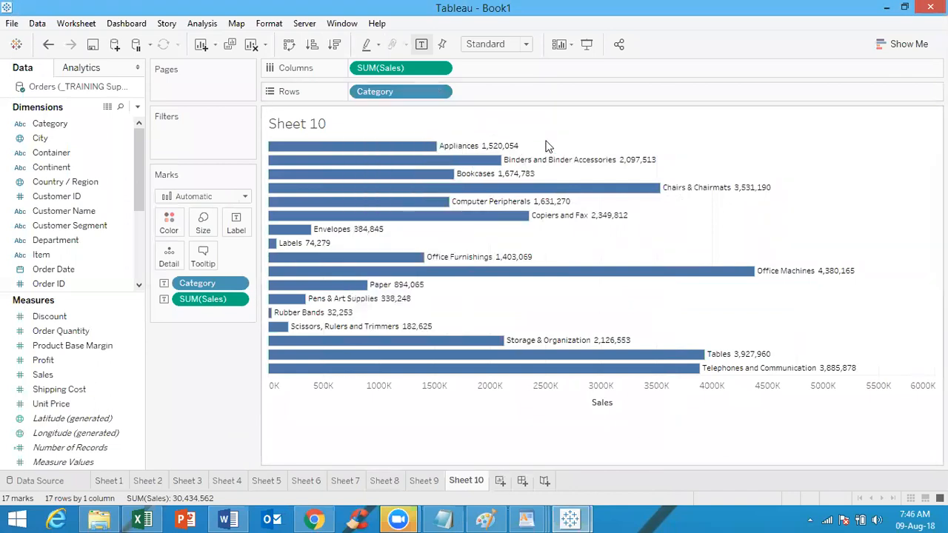
pyautogui.click(238, 223)
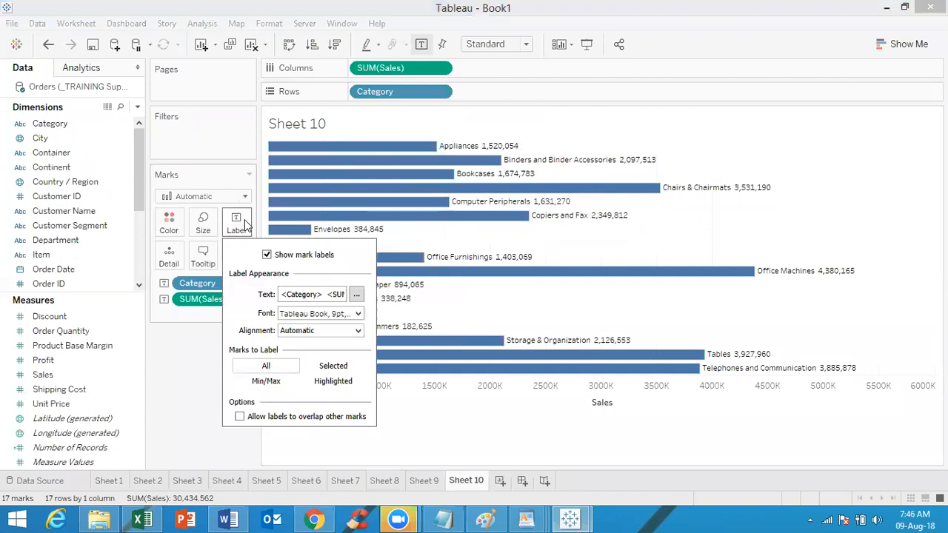
pyautogui.click(357, 294)
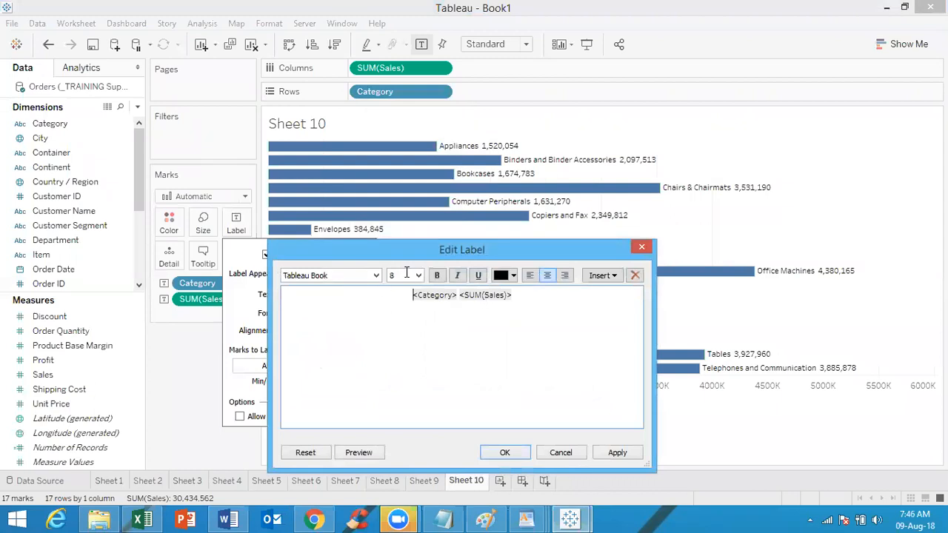
pyautogui.click(508, 452)
pyautogui.click(722, 226)
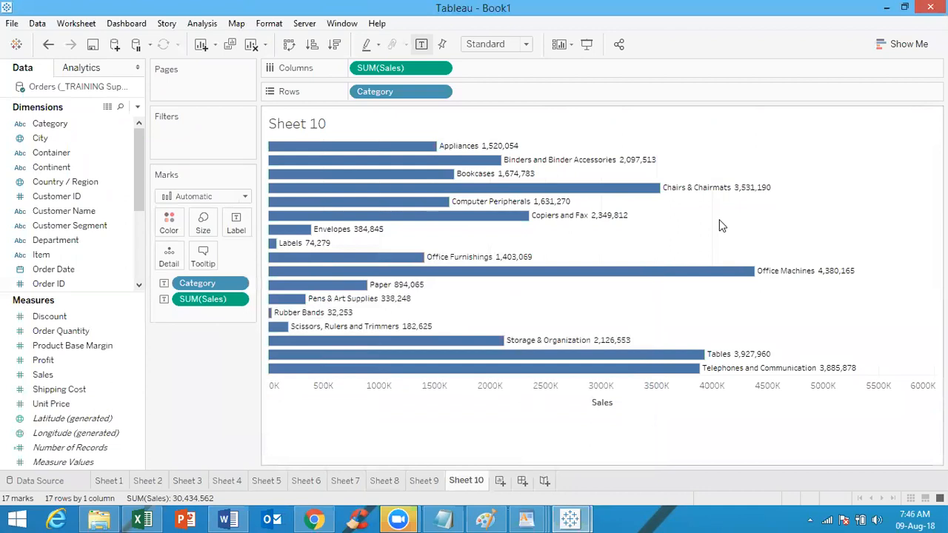
# Create a new worksheet with the year of Order Date on columns and the sum of Sales on rows
pyautogui.click(503, 483)
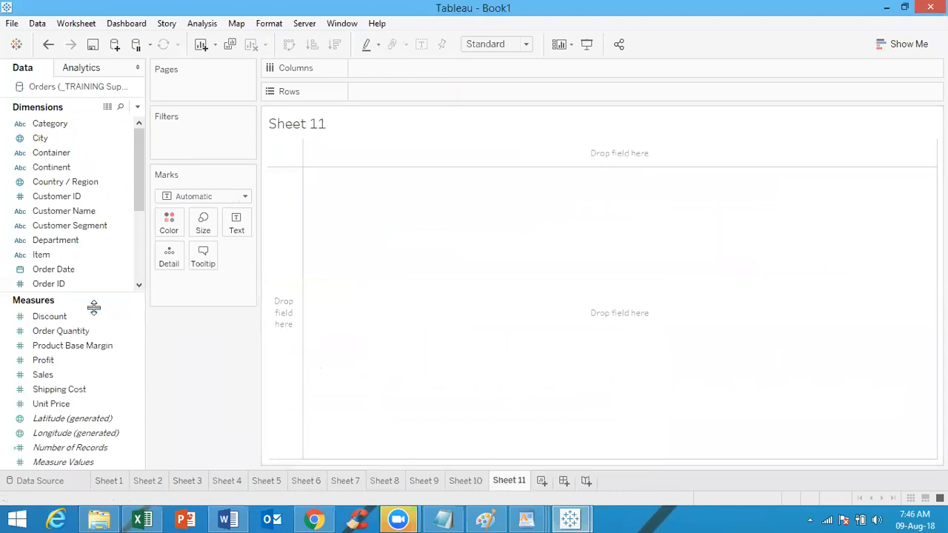
pyautogui.click(88, 138)
pyautogui.moveTo(74, 273); pyautogui.dragTo(498, 70)
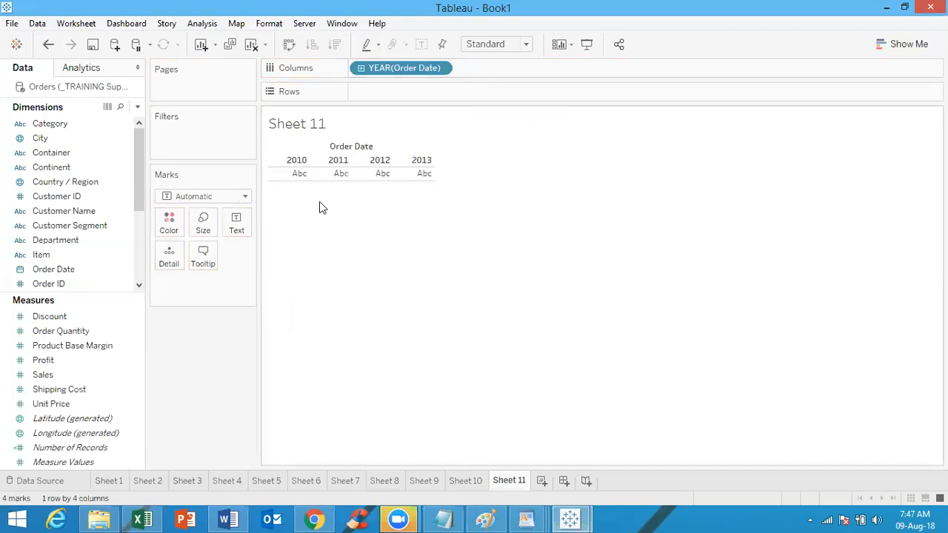
pyautogui.moveTo(75, 380); pyautogui.dragTo(416, 92)
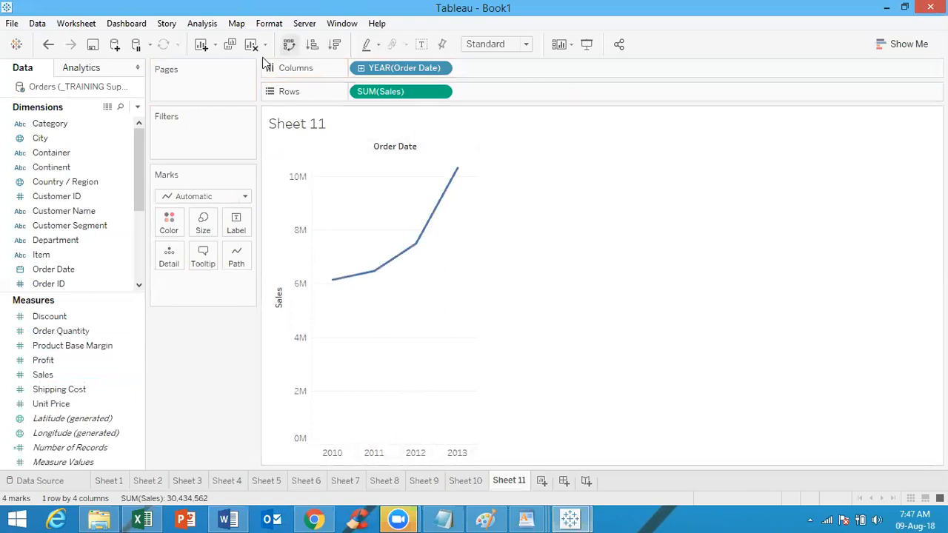
# Turn off showing the innermost level at the bottom of the view in the advanced table layout options
pyautogui.click(202, 24)
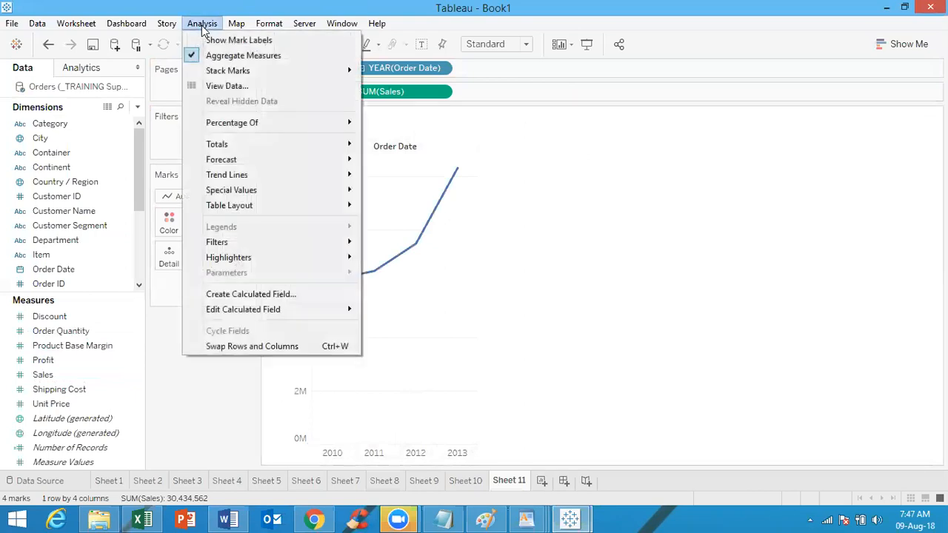
pyautogui.moveTo(212, 194)
pyautogui.moveTo(212, 212)
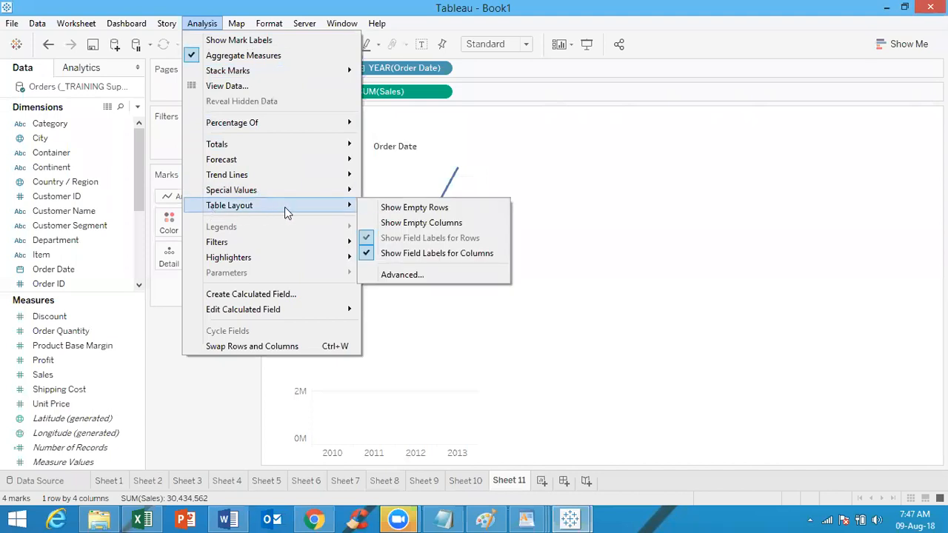
pyautogui.click(402, 274)
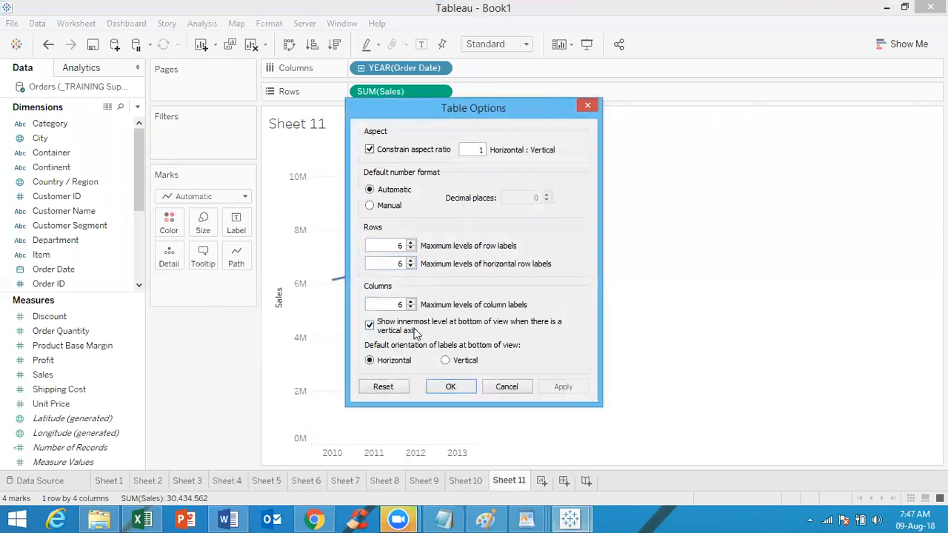
pyautogui.click(369, 326)
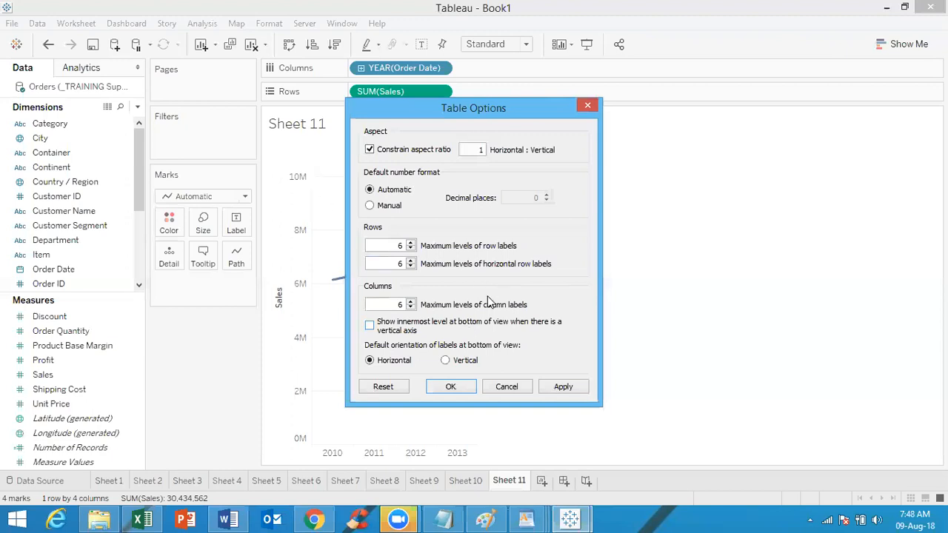
pyautogui.click(563, 387)
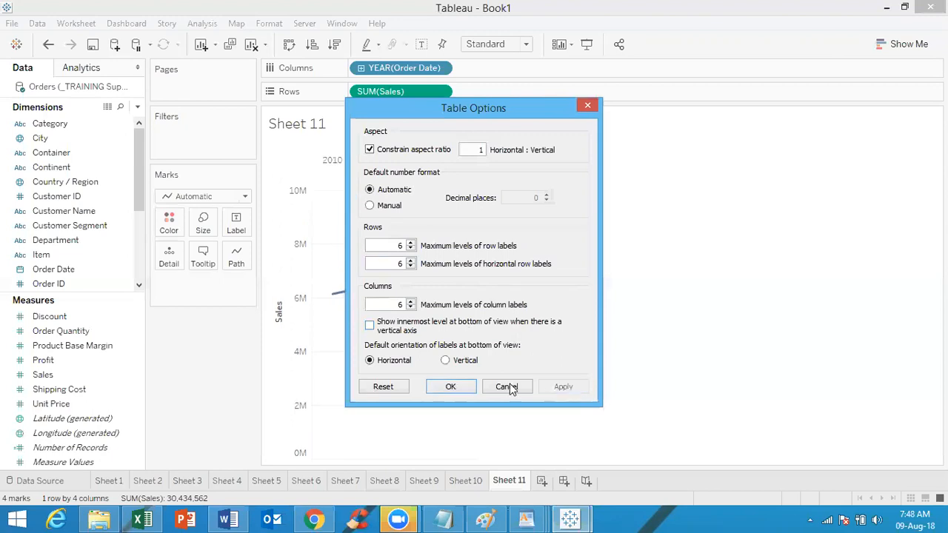
pyautogui.click(462, 386)
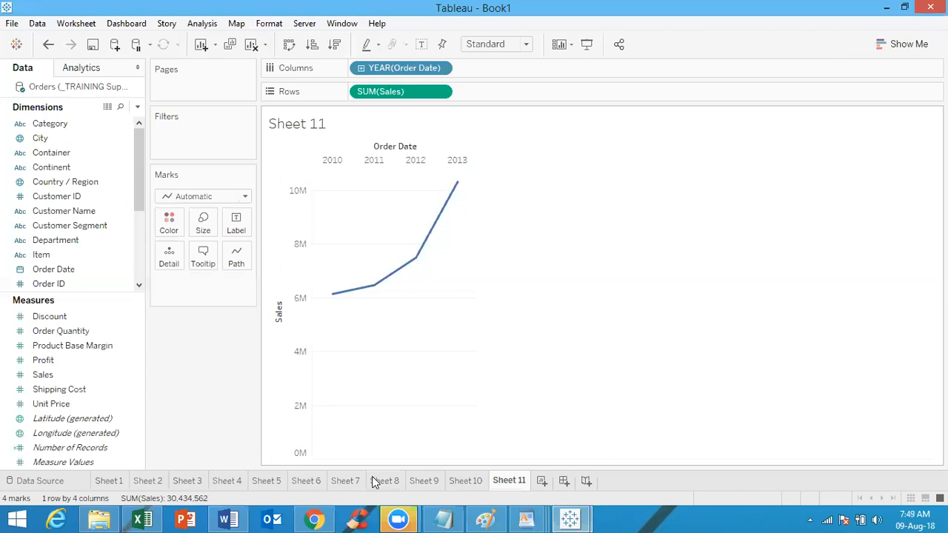
# Assign the Automatic color palette to the State values of the average sales bars on Sheet 7
pyautogui.click(420, 481)
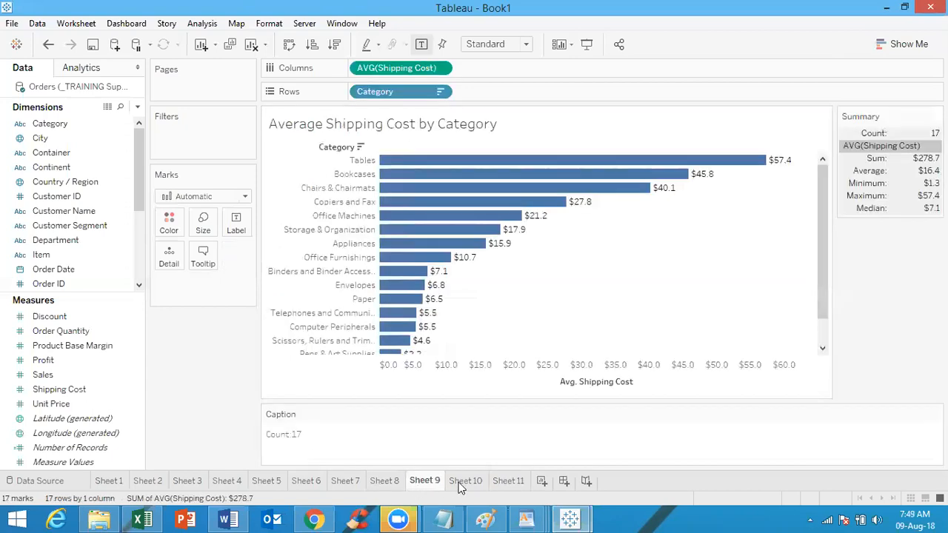
pyautogui.click(472, 482)
pyautogui.click(387, 480)
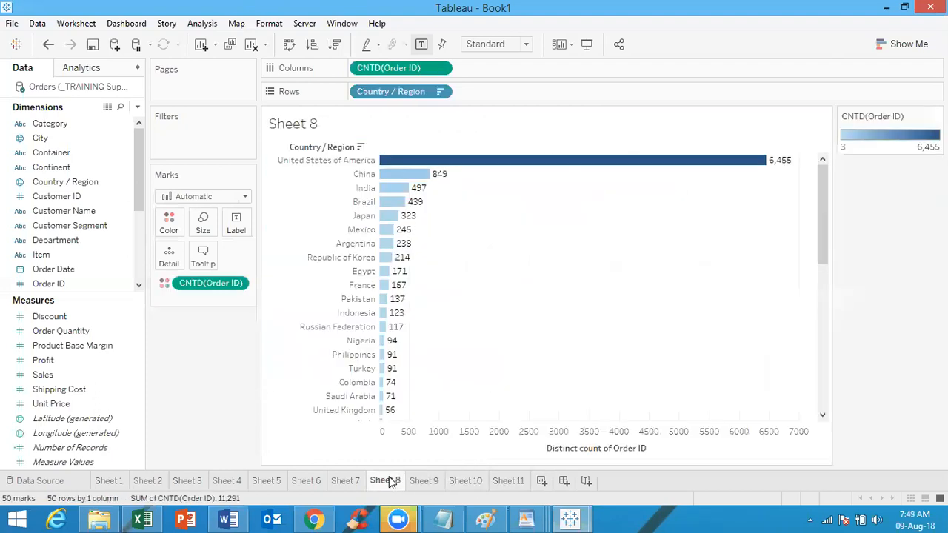
pyautogui.click(342, 481)
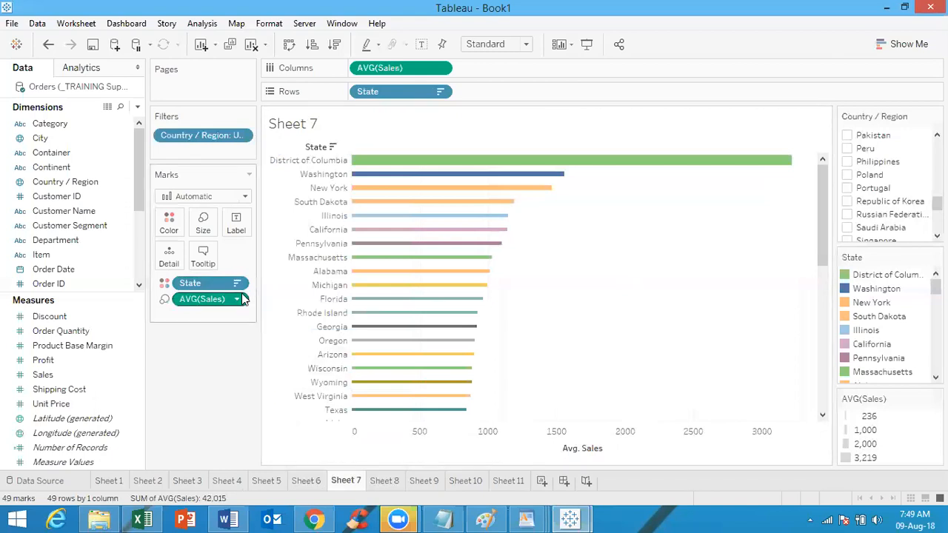
pyautogui.click(164, 285)
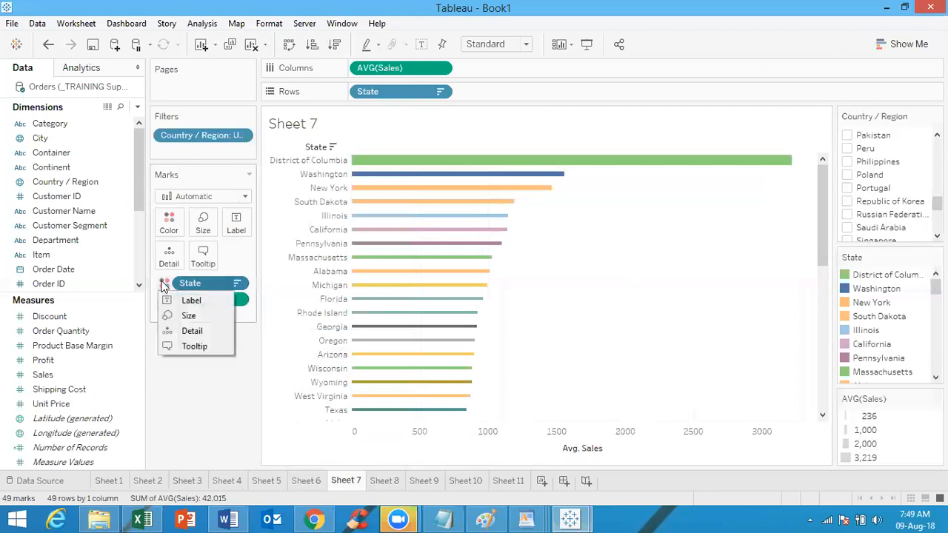
pyautogui.click(171, 231)
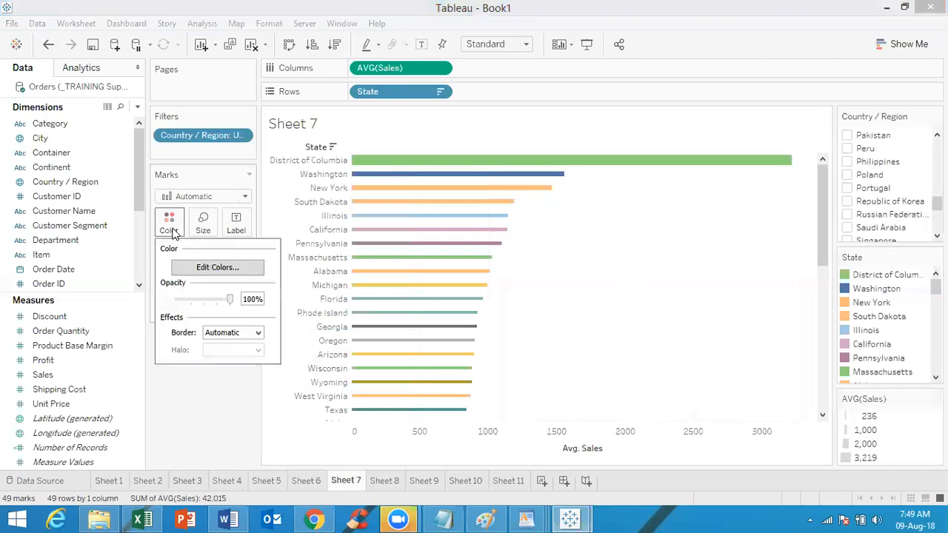
pyautogui.click(218, 269)
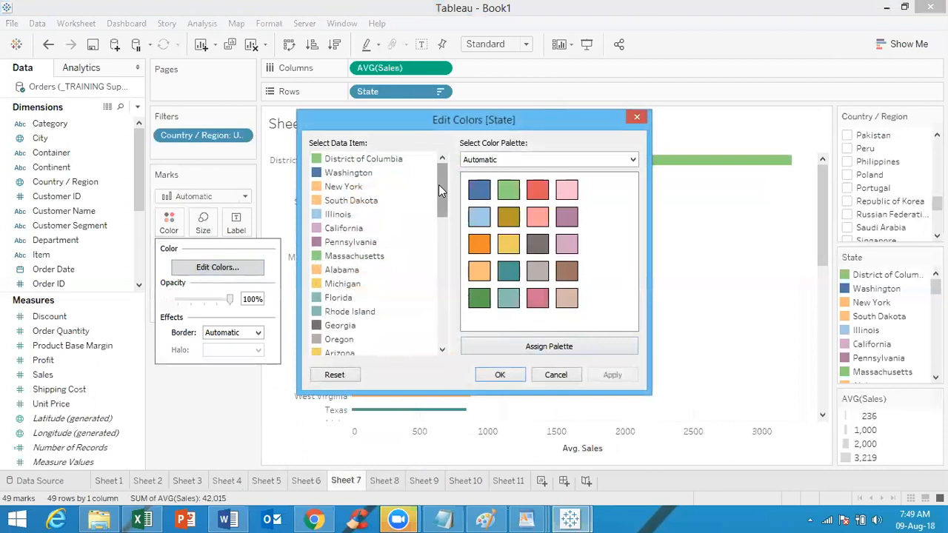
pyautogui.click(578, 350)
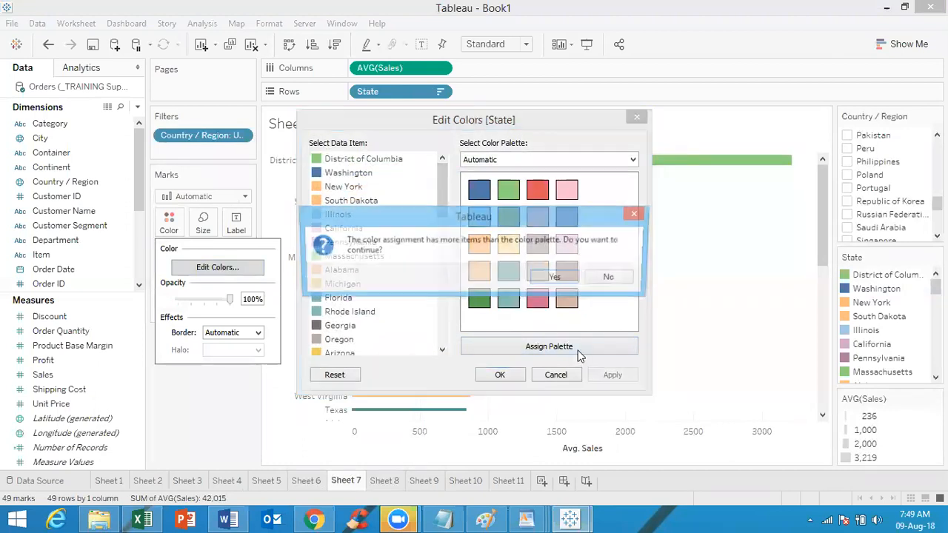
pyautogui.click(557, 279)
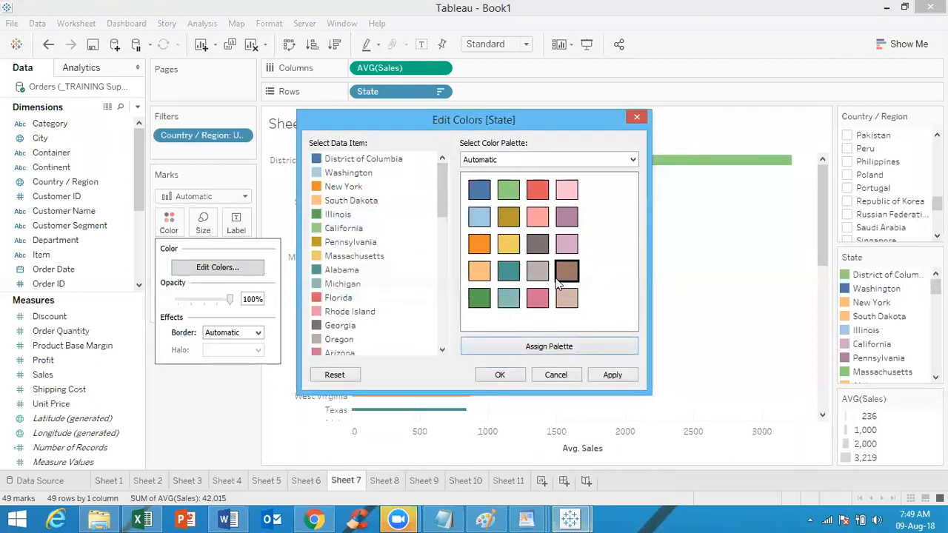
pyautogui.click(501, 375)
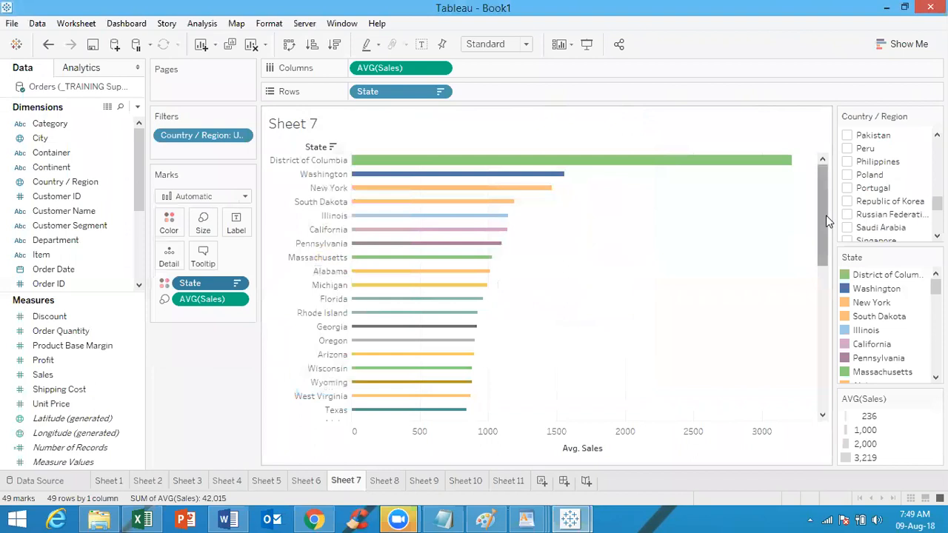
# Check the color assigned to each State in the Edit Colors settings and leave them without changes
pyautogui.click(171, 224)
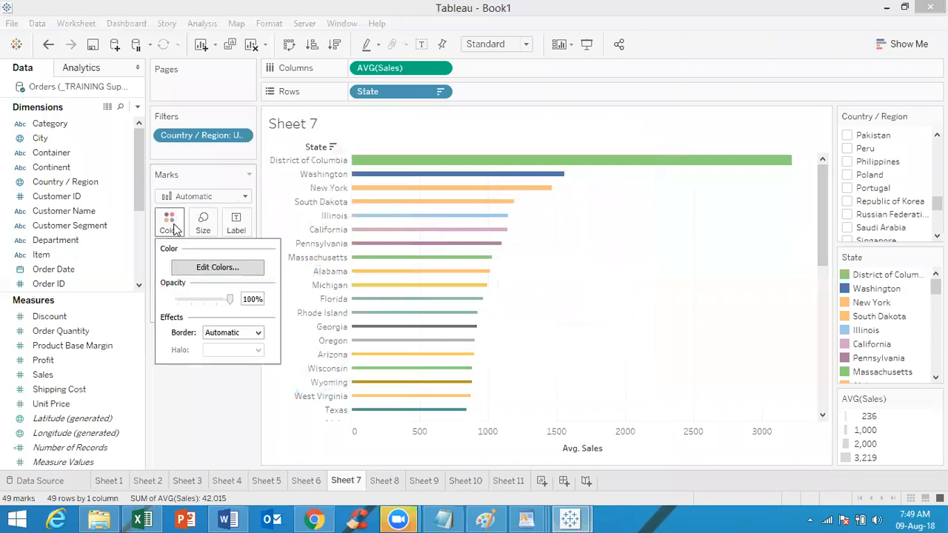
pyautogui.click(218, 268)
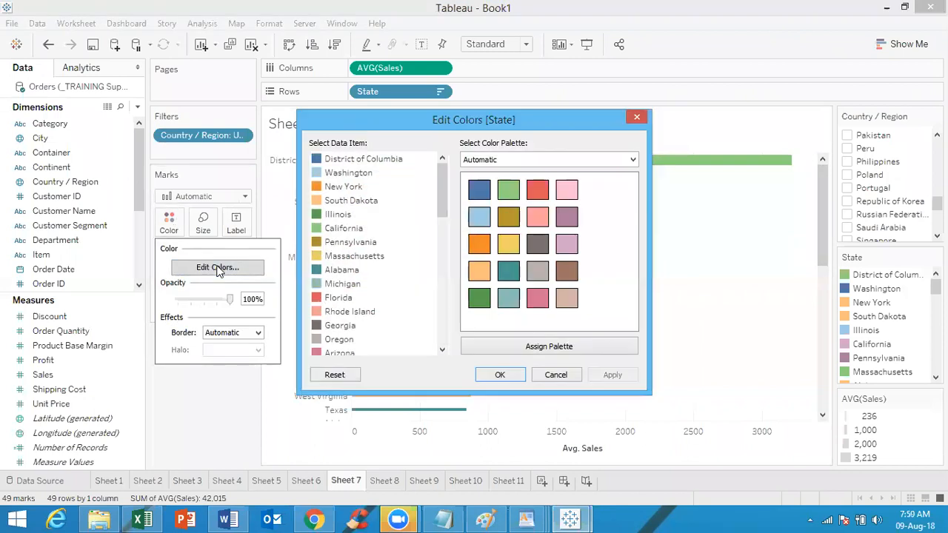
pyautogui.click(554, 377)
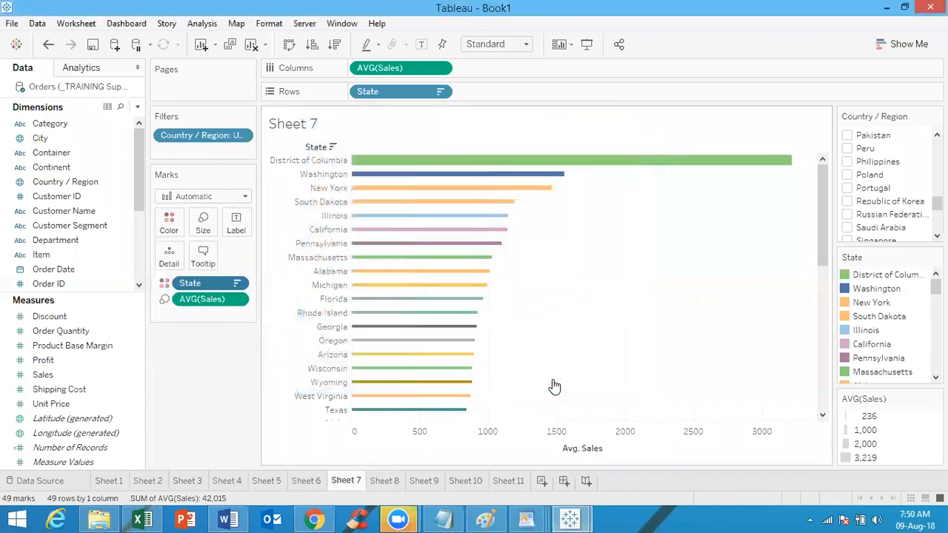
pyautogui.moveTo(445, 398)
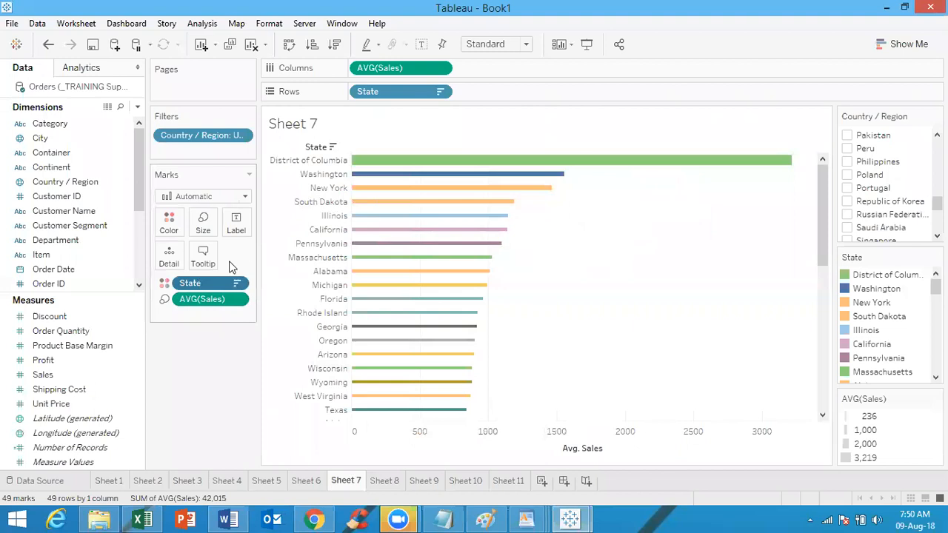
pyautogui.click(83, 139)
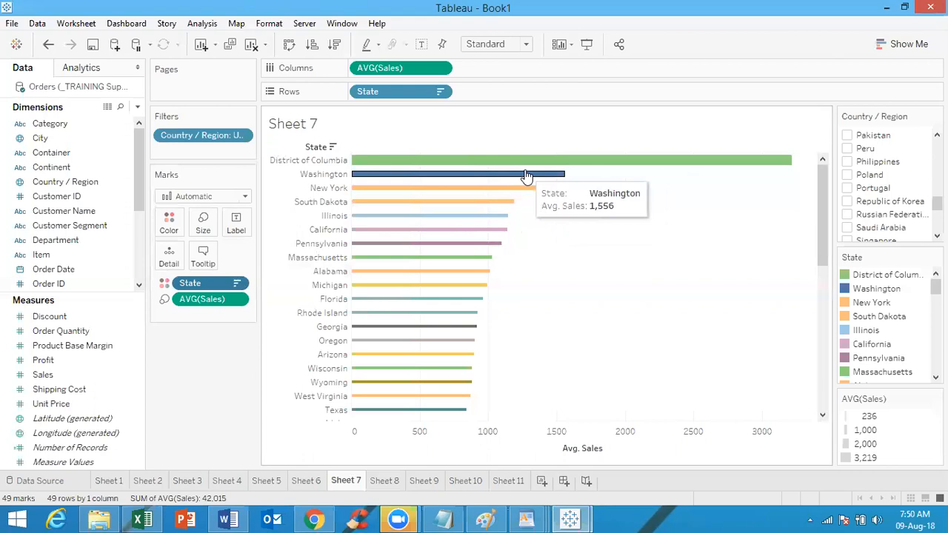
# Compare the use of color across Sheets 8, 9, 10, 6, 5 and 4, examining the 2010 and 2013 profit points on Sheet 4
pyautogui.click(391, 481)
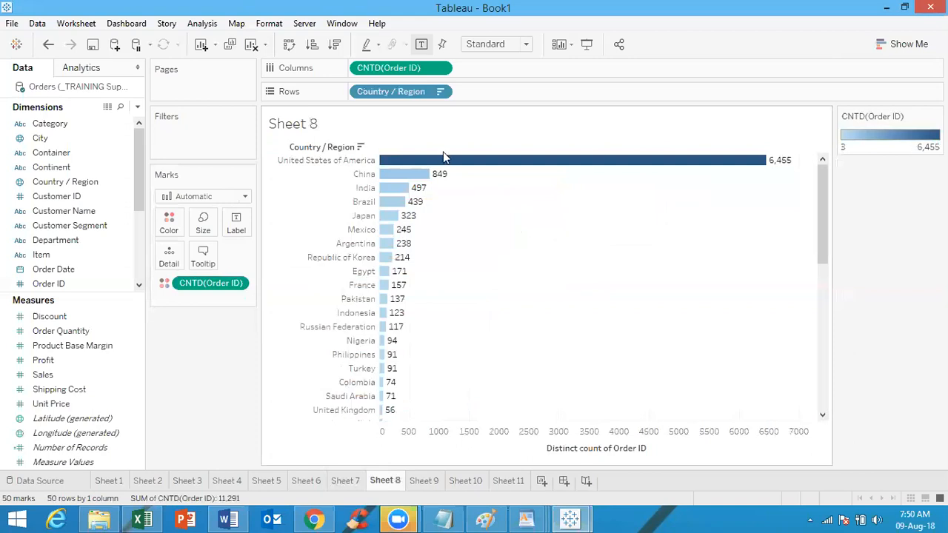
pyautogui.click(434, 481)
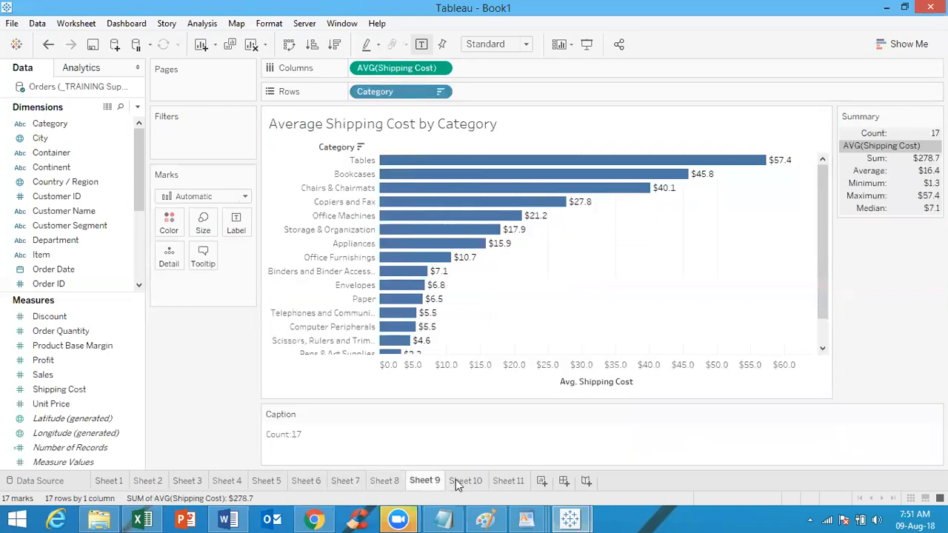
pyautogui.click(463, 483)
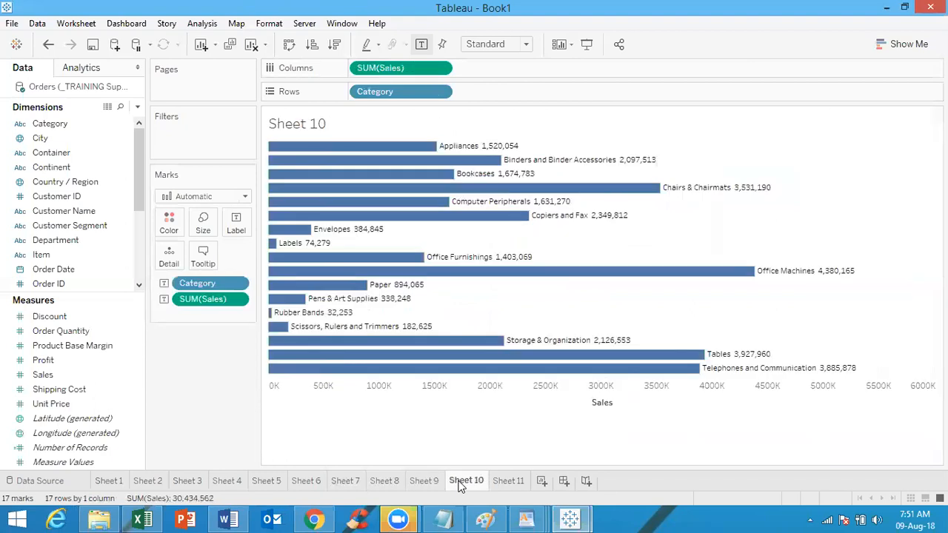
pyautogui.click(305, 486)
pyautogui.click(270, 482)
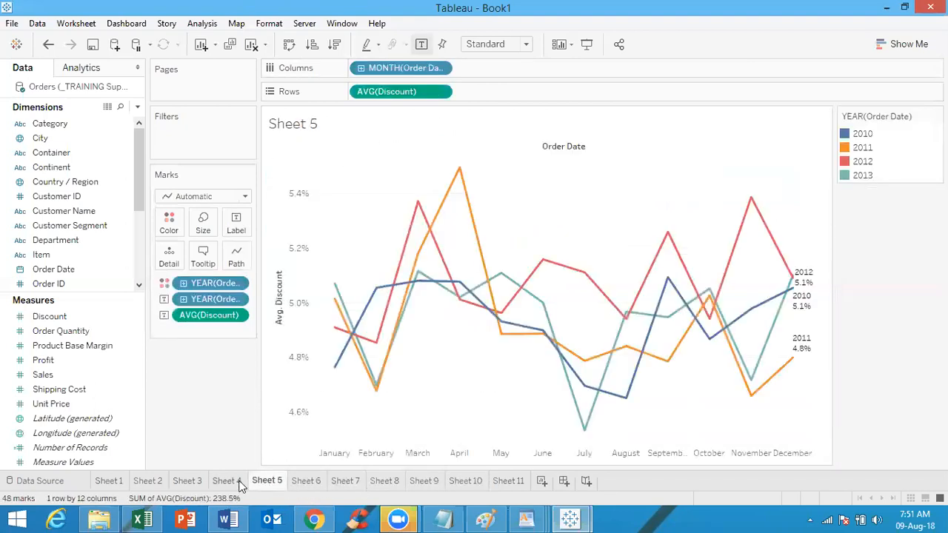
pyautogui.click(240, 486)
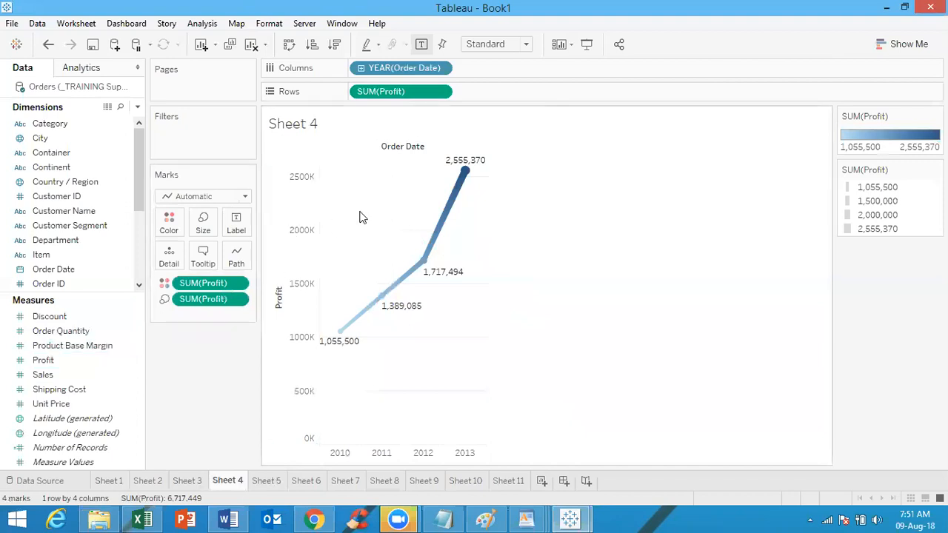
pyautogui.moveTo(340, 341)
pyautogui.moveTo(461, 168)
pyautogui.moveTo(341, 333)
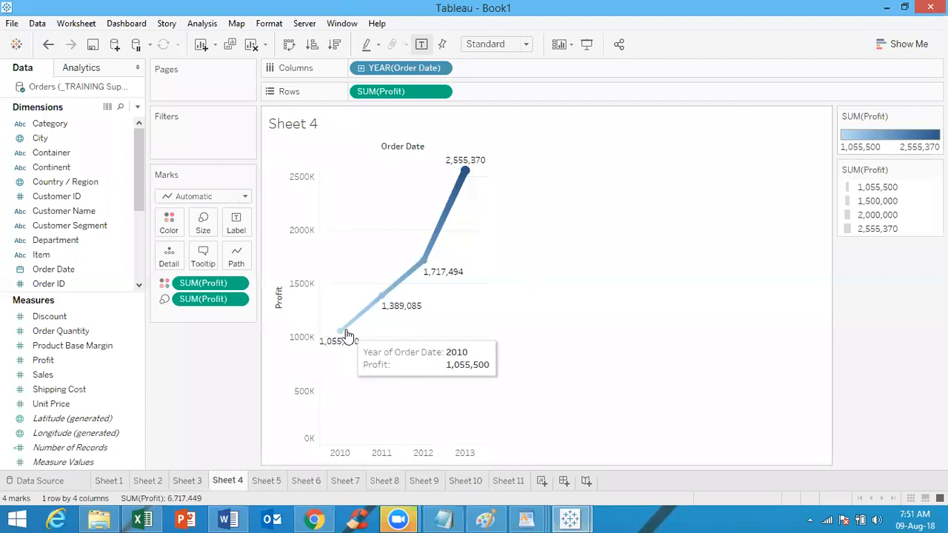
pyautogui.moveTo(466, 172)
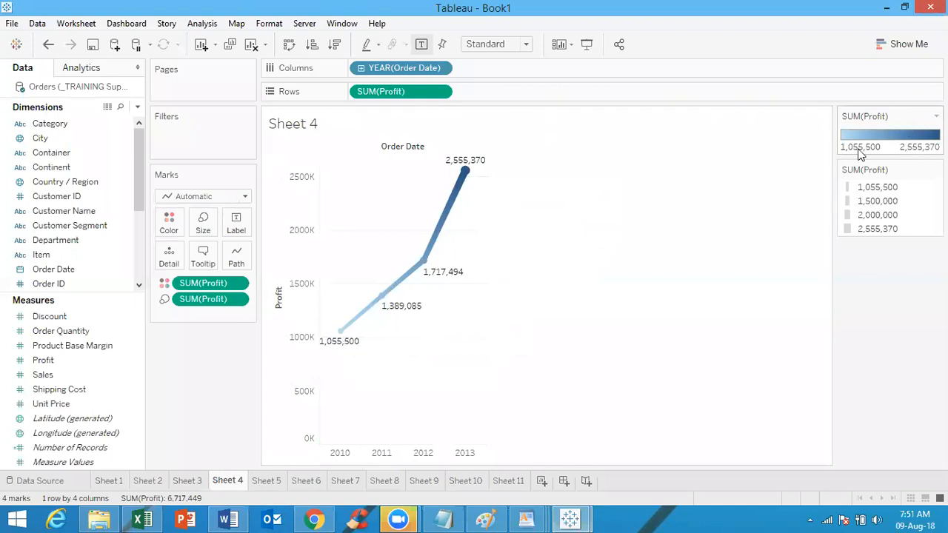
# Compare the State coloring of the bars on Sheet 7 with the color options of the profit line on Sheet 4
pyautogui.click(342, 483)
pyautogui.moveTo(455, 250)
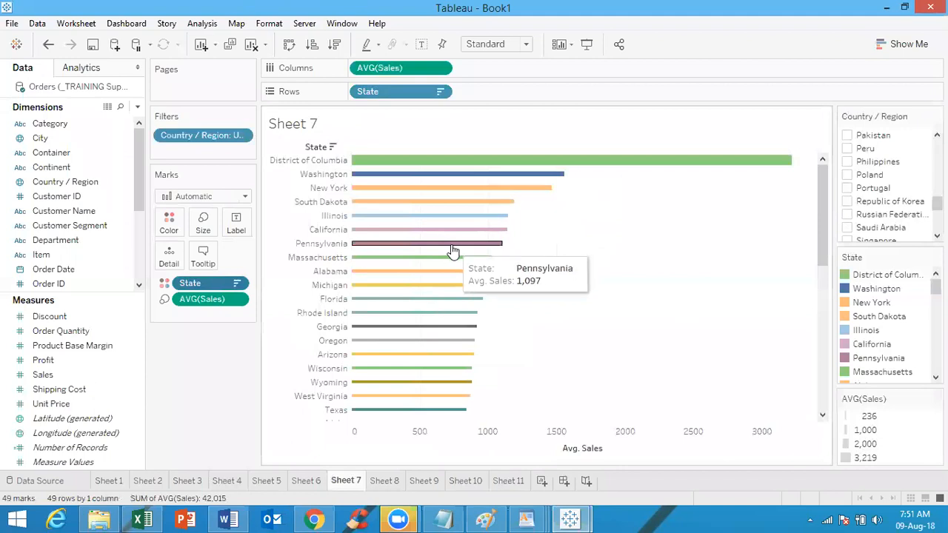
pyautogui.moveTo(365, 296)
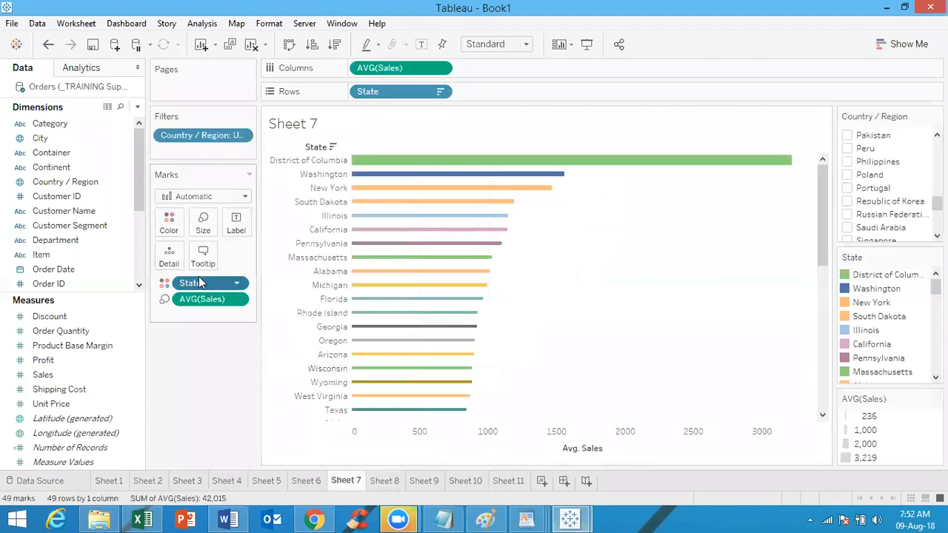
pyautogui.click(267, 482)
pyautogui.click(228, 481)
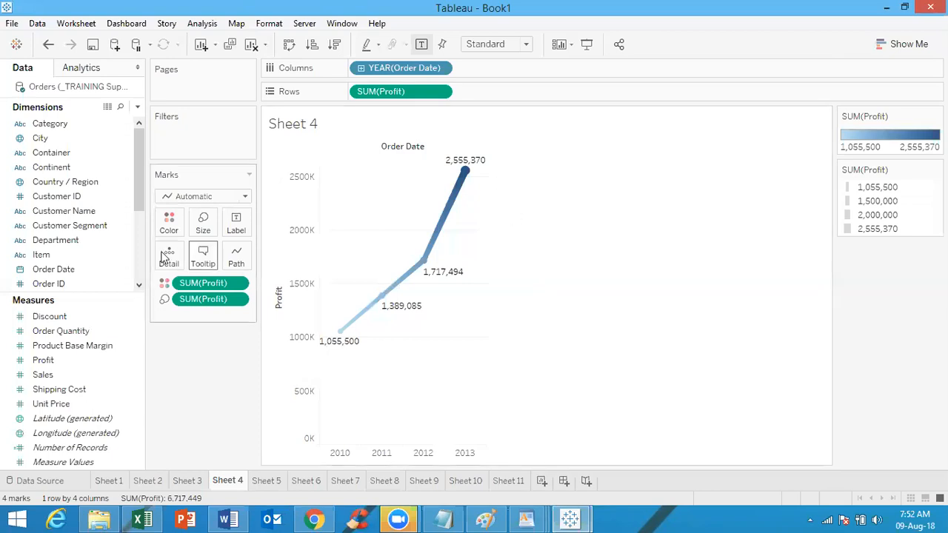
pyautogui.click(170, 225)
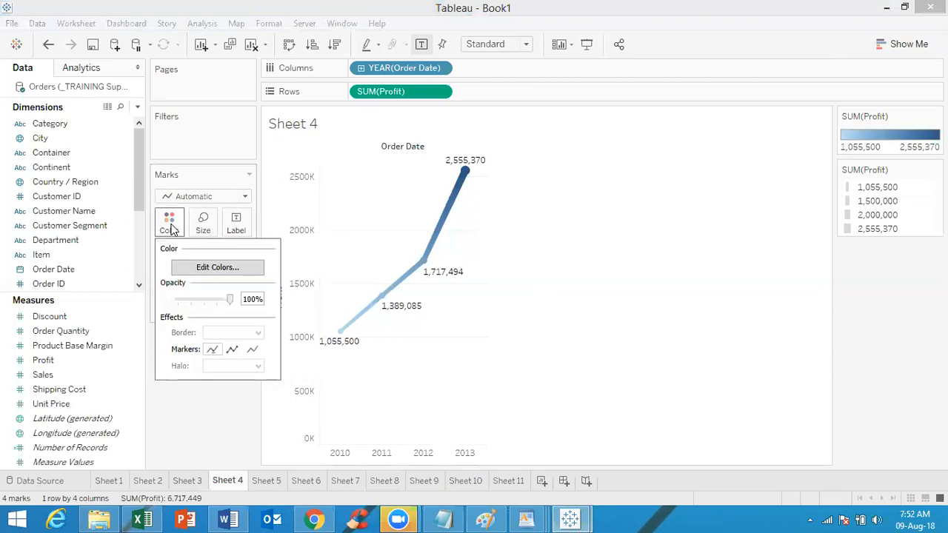
pyautogui.click(685, 259)
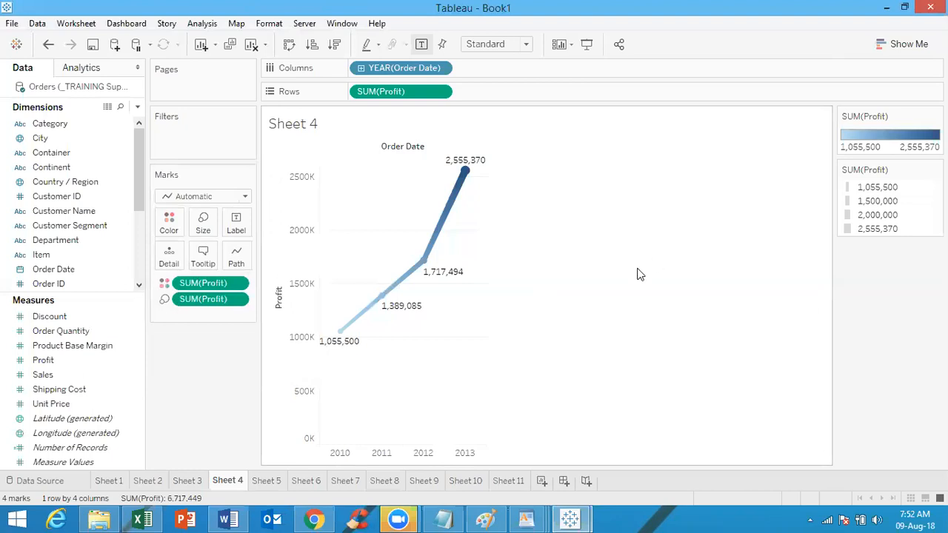
# Try coloring the Sheet 7 bars by Continent instead of State, and undo the change
pyautogui.click(345, 481)
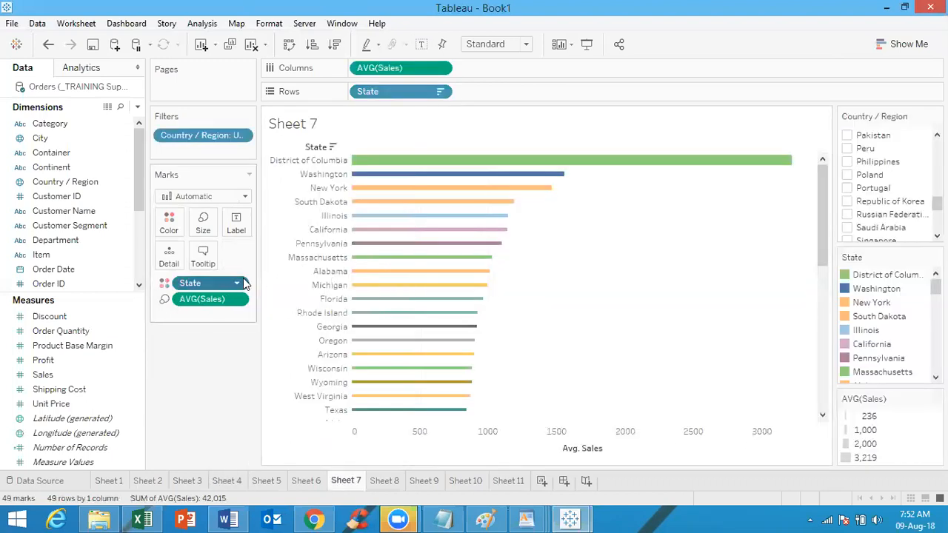
pyautogui.click(76, 138)
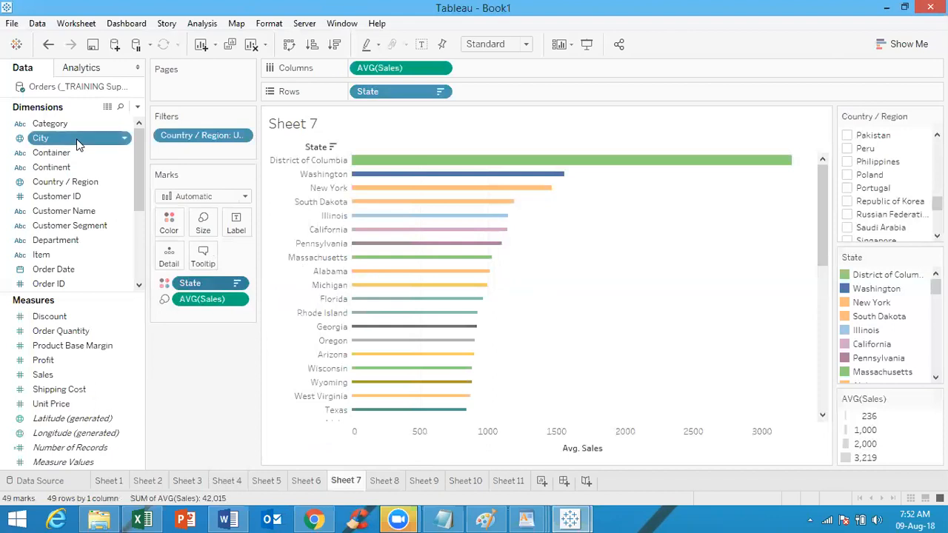
pyautogui.moveTo(63, 169); pyautogui.dragTo(170, 223)
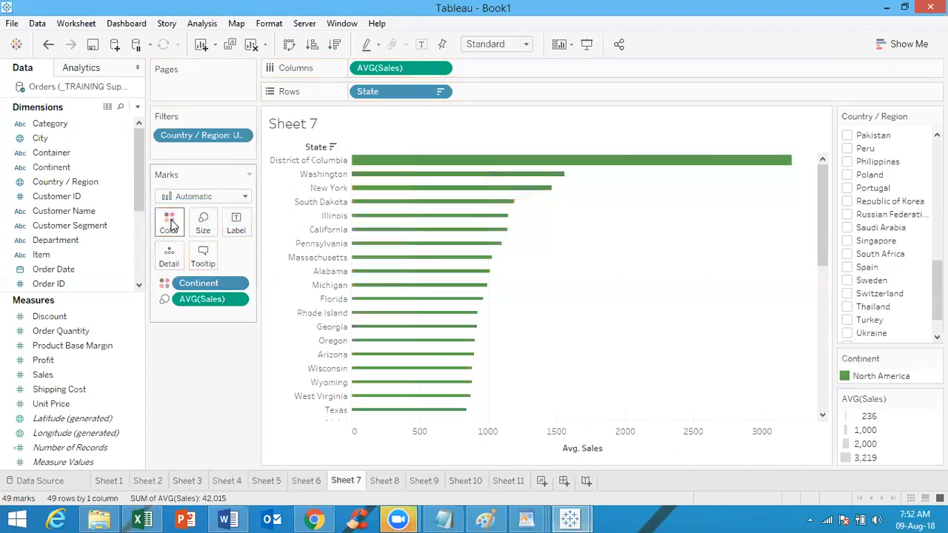
pyautogui.hotkey('ctrl', 'z')
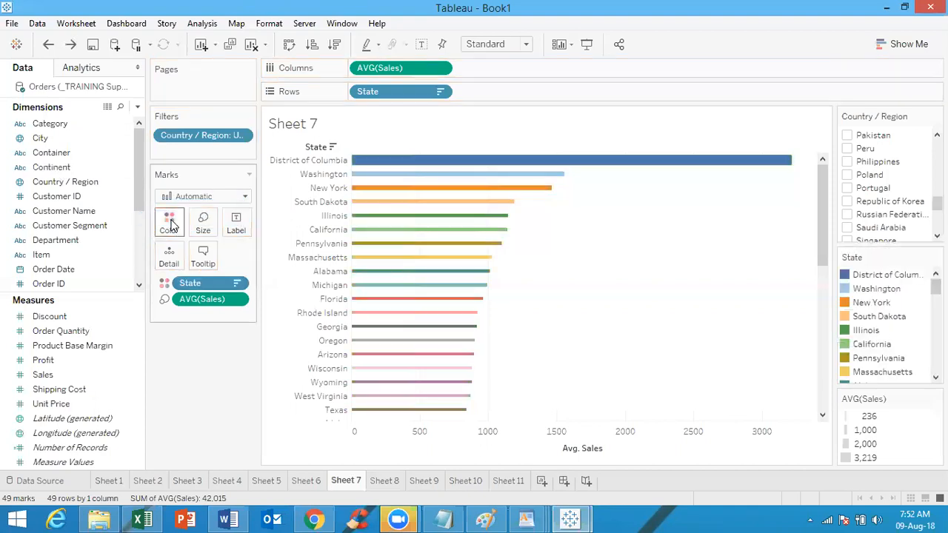
# Add City, Category, Container and Continent as further color fields beside State on Sheet 7
pyautogui.click(60, 128)
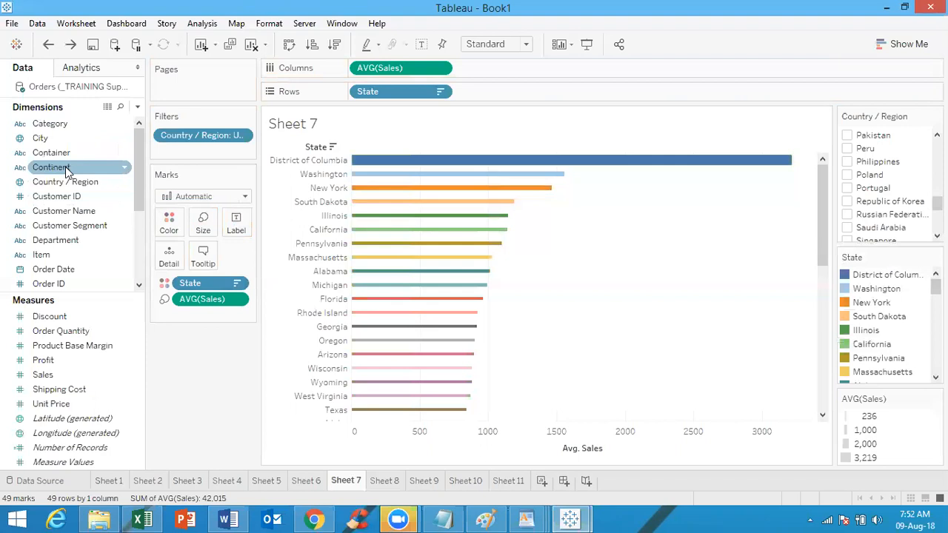
pyautogui.moveTo(66, 167); pyautogui.dragTo(172, 220)
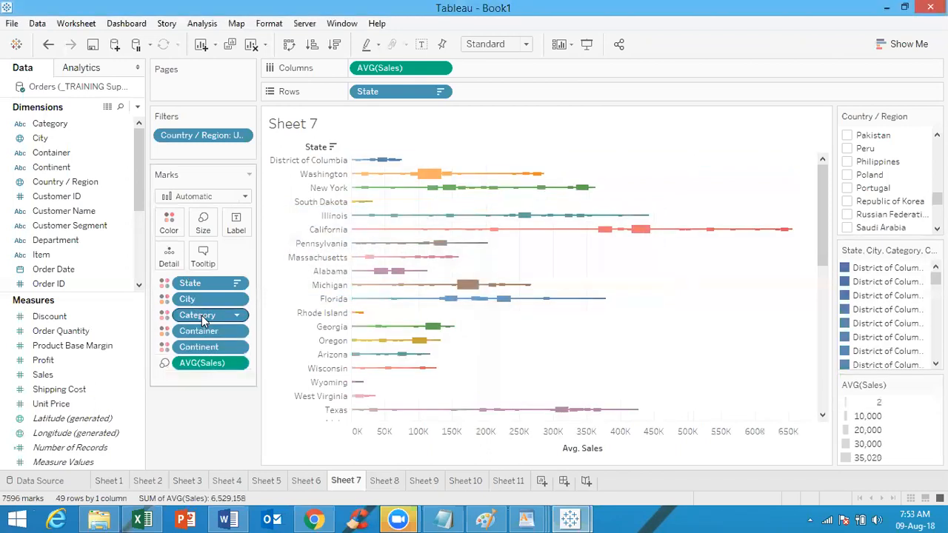
# Remove City, Category and Container from the color fields of the bars, keeping State and Continent
pyautogui.moveTo(211, 298); pyautogui.dragTo(202, 495)
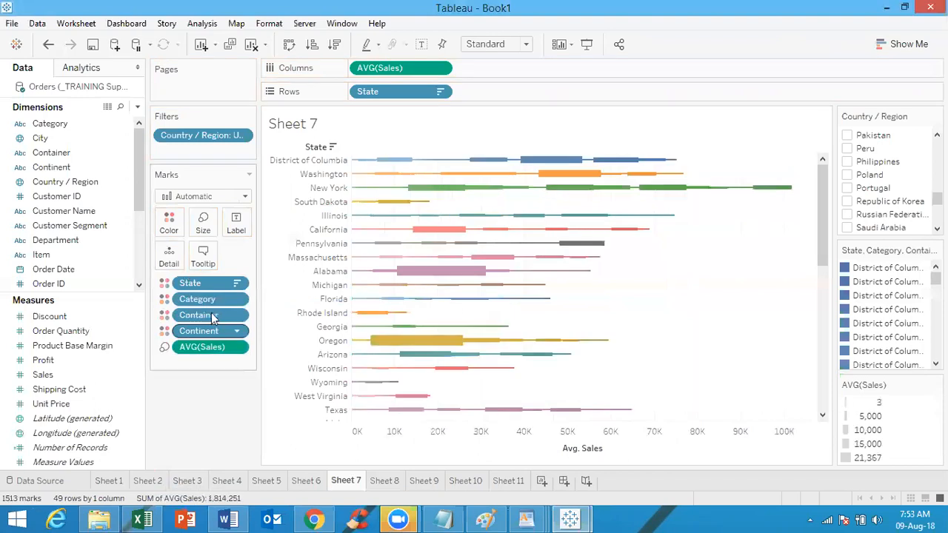
pyautogui.moveTo(211, 298); pyautogui.dragTo(206, 379)
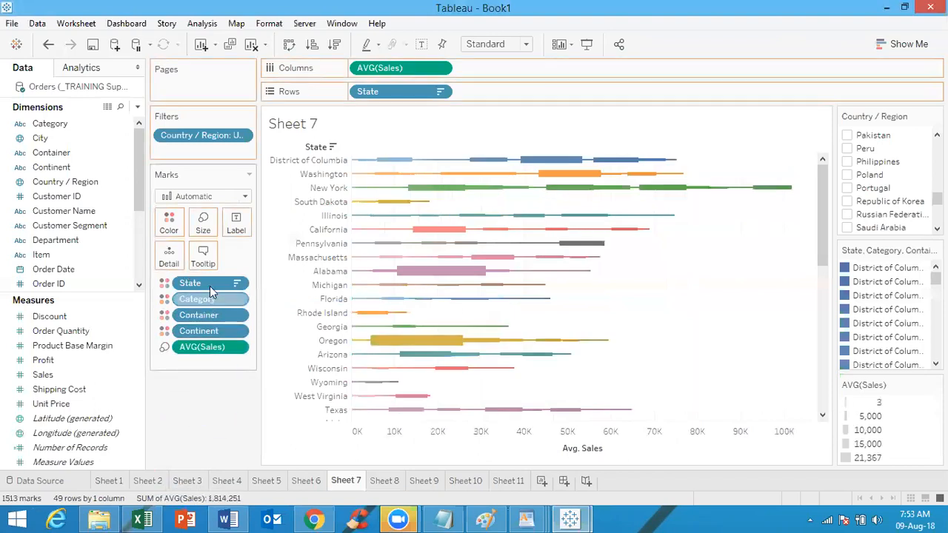
pyautogui.moveTo(210, 300); pyautogui.dragTo(205, 385)
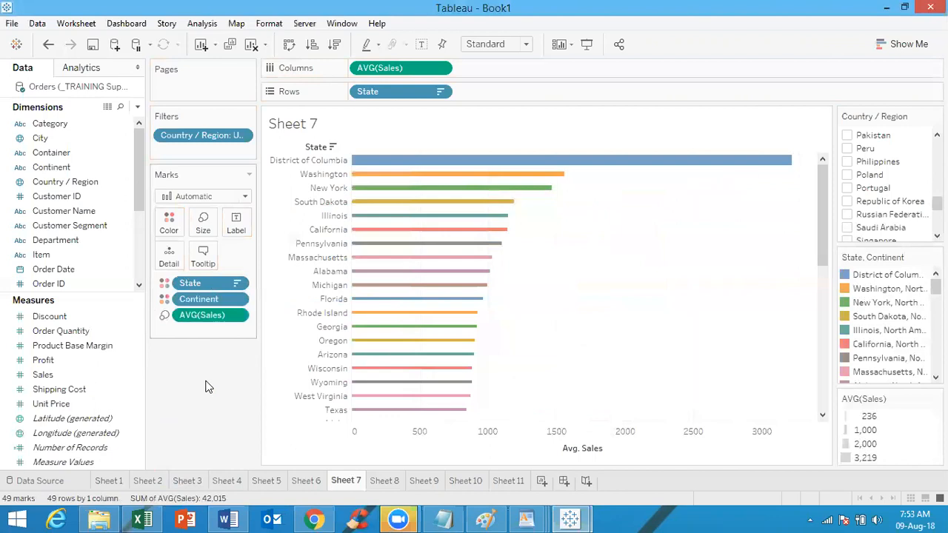
# Widen the legend area of Sheet 7 and place Continent ahead of State in the color fields
pyautogui.moveTo(492, 236)
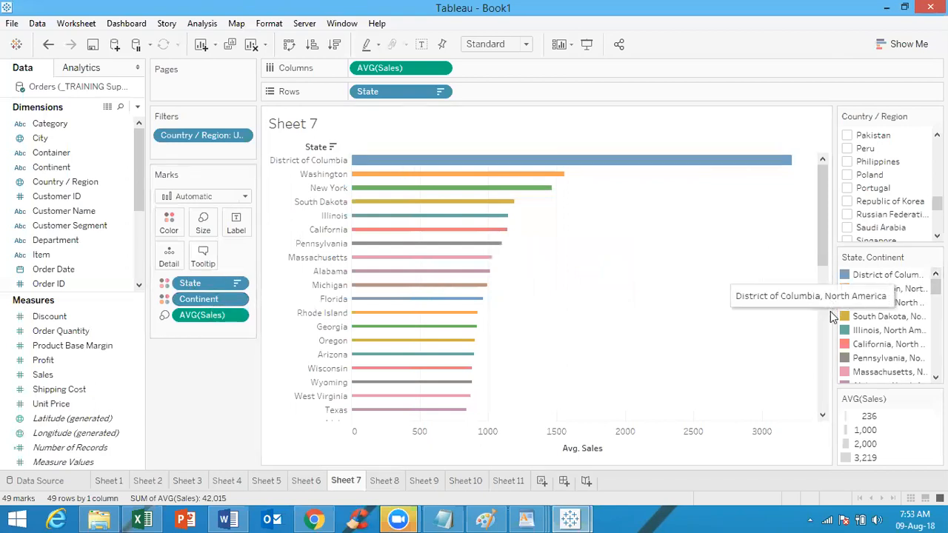
pyautogui.moveTo(835, 318); pyautogui.dragTo(752, 304)
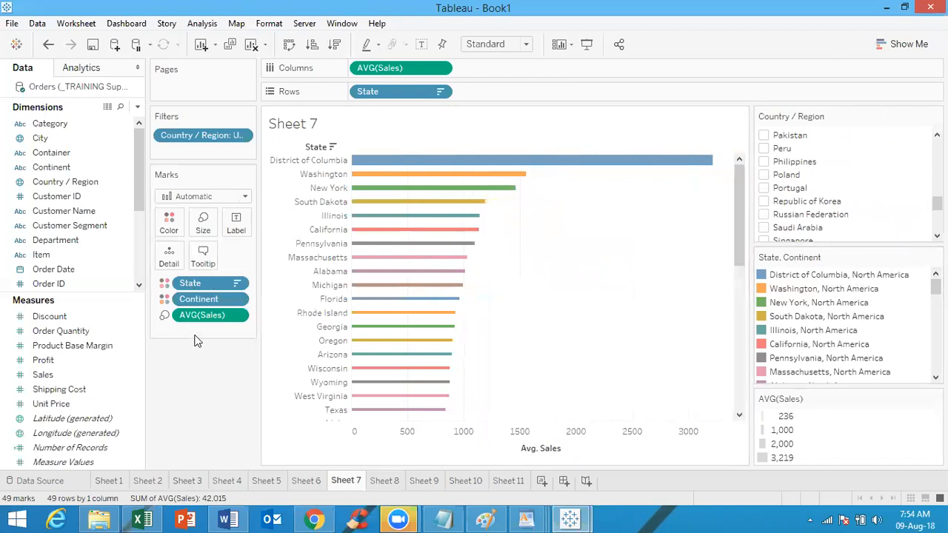
pyautogui.moveTo(200, 296); pyautogui.dragTo(195, 275)
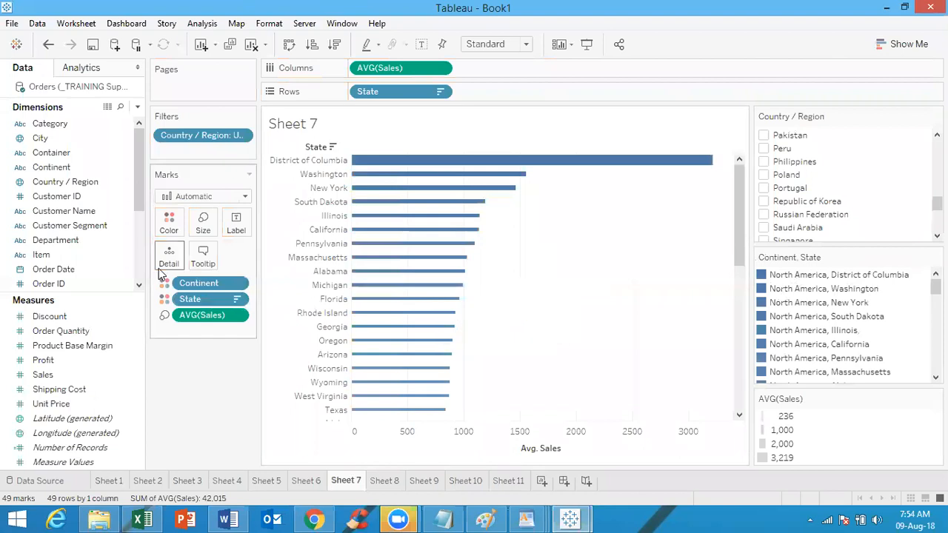
pyautogui.moveTo(936, 287)
pyautogui.mouseDown()
pyautogui.moveTo(936, 364)
pyautogui.moveTo(936, 298)
pyautogui.mouseUp()
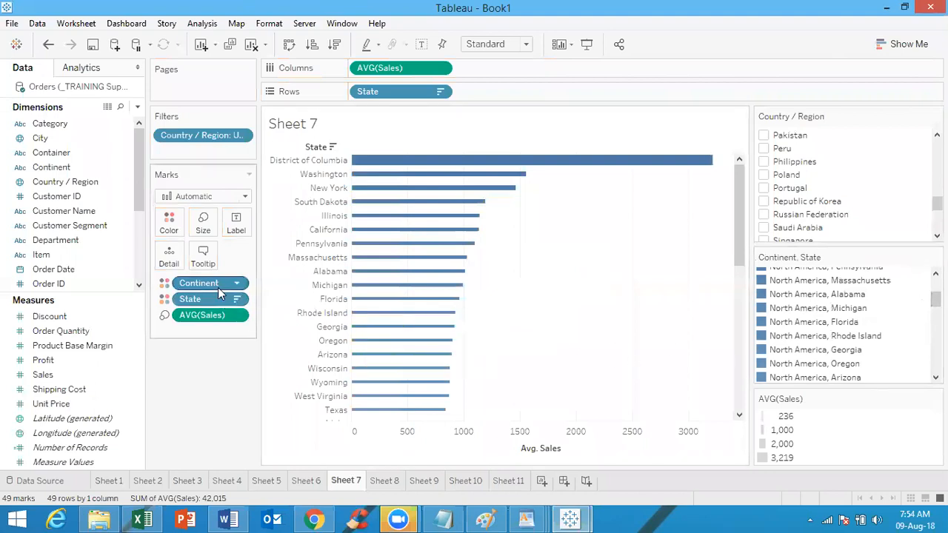
# Replace the color fields of the Sheet 7 bars with Continent followed by Country / Region
pyautogui.moveTo(217, 283); pyautogui.dragTo(189, 444)
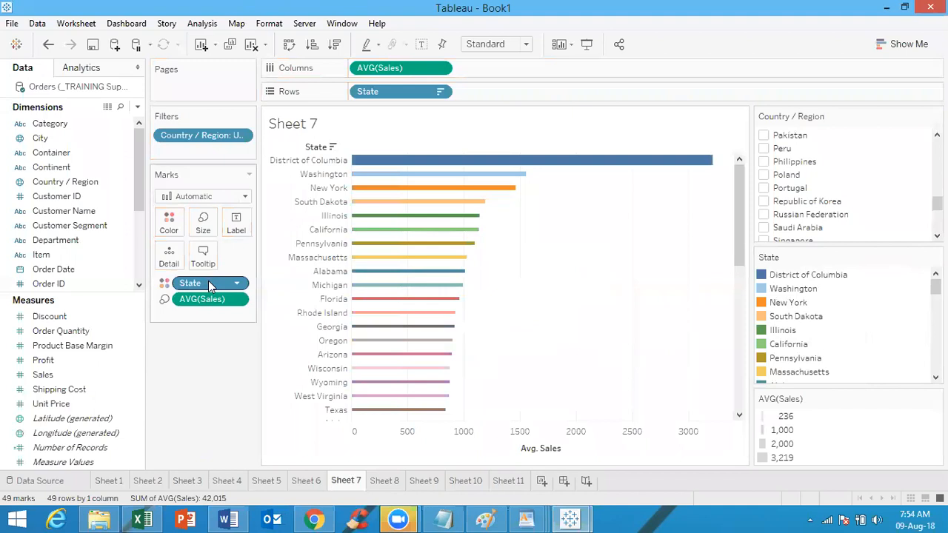
pyautogui.moveTo(208, 283); pyautogui.dragTo(198, 379)
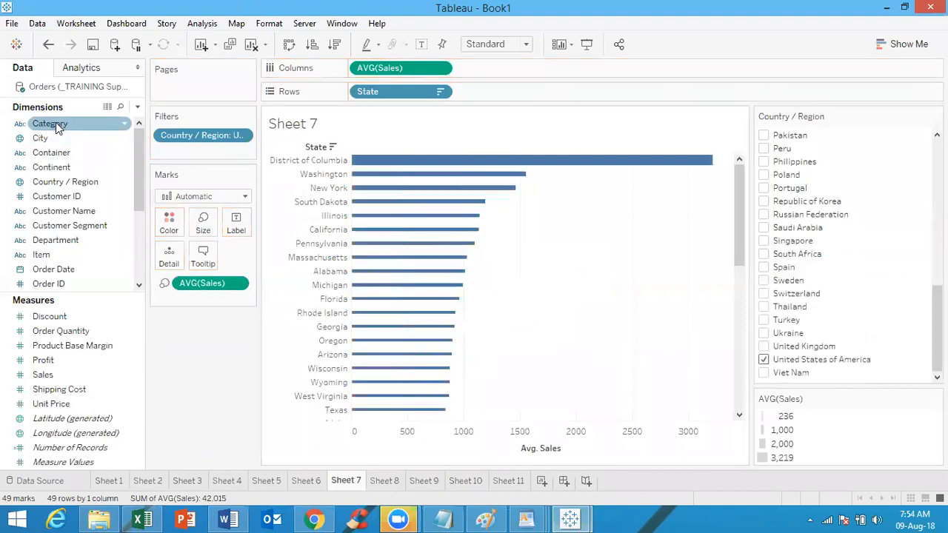
pyautogui.moveTo(52, 167); pyautogui.dragTo(170, 222)
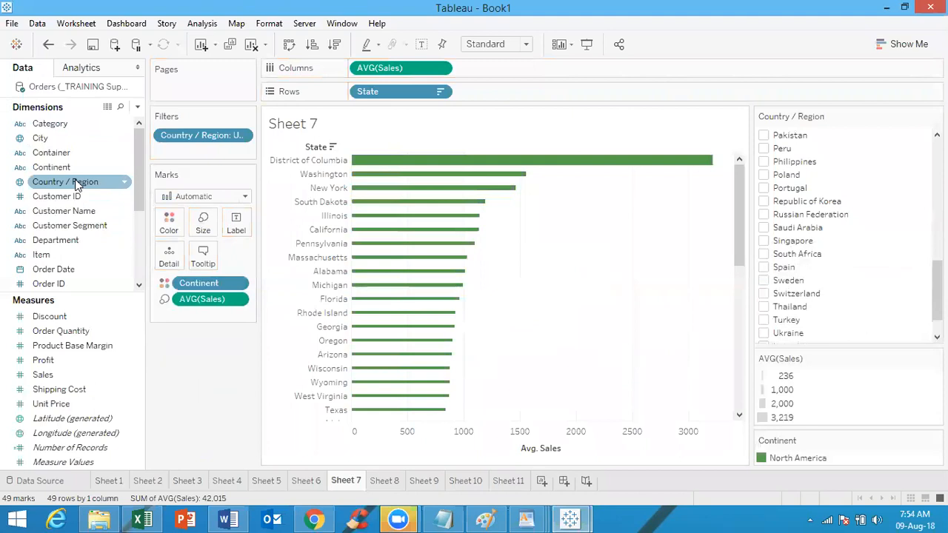
pyautogui.moveTo(77, 184)
pyautogui.mouseDown()
pyautogui.moveTo(126, 202)
pyautogui.moveTo(104, 209)
pyautogui.moveTo(76, 189)
pyautogui.mouseUp()
pyautogui.click(77, 191)
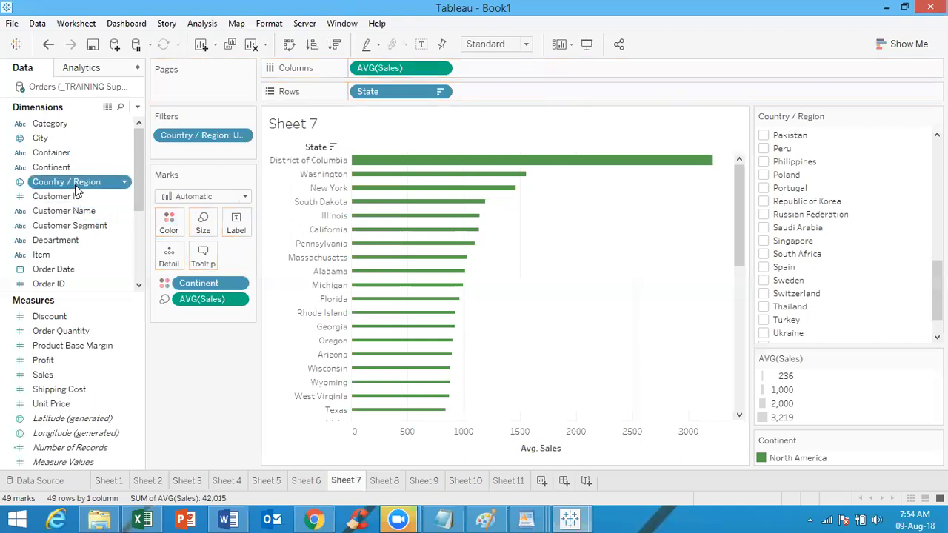
pyautogui.click(78, 190)
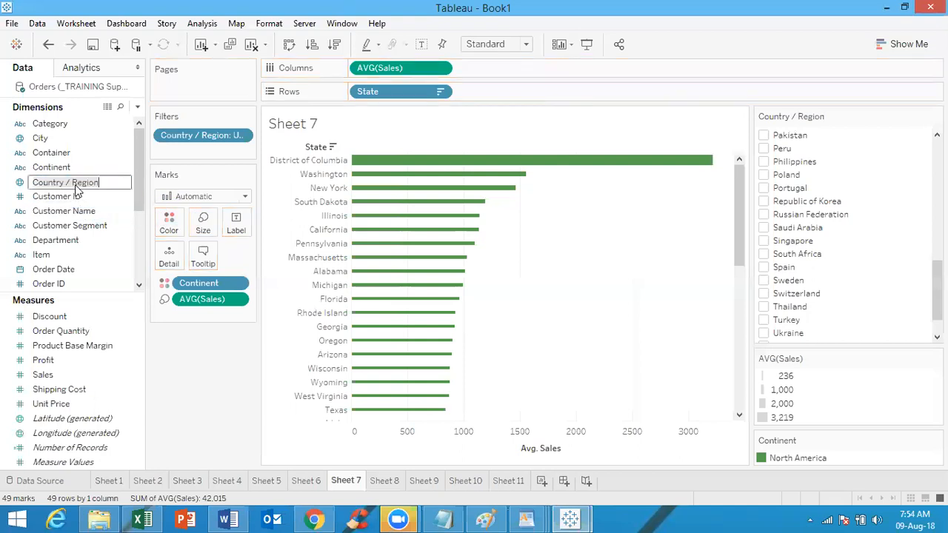
pyautogui.click(141, 185)
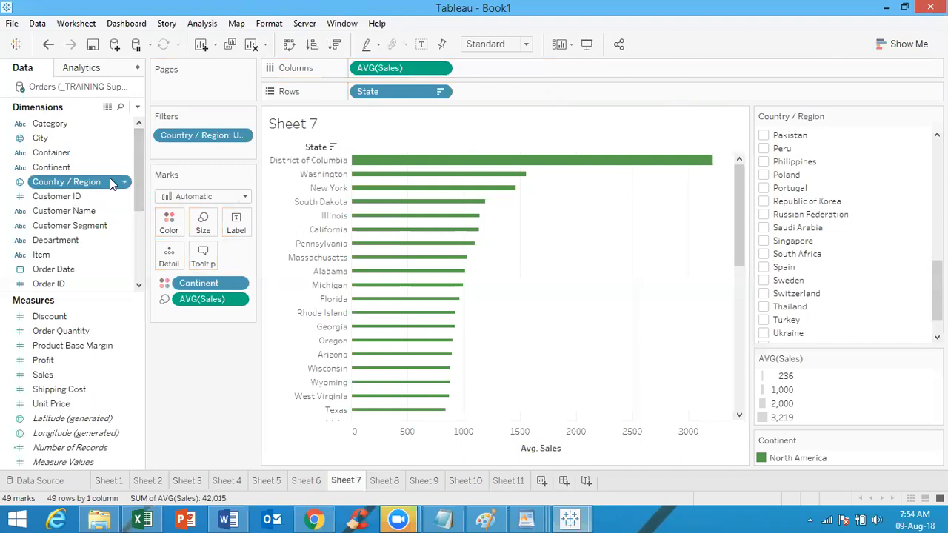
pyautogui.moveTo(134, 181); pyautogui.dragTo(178, 223)
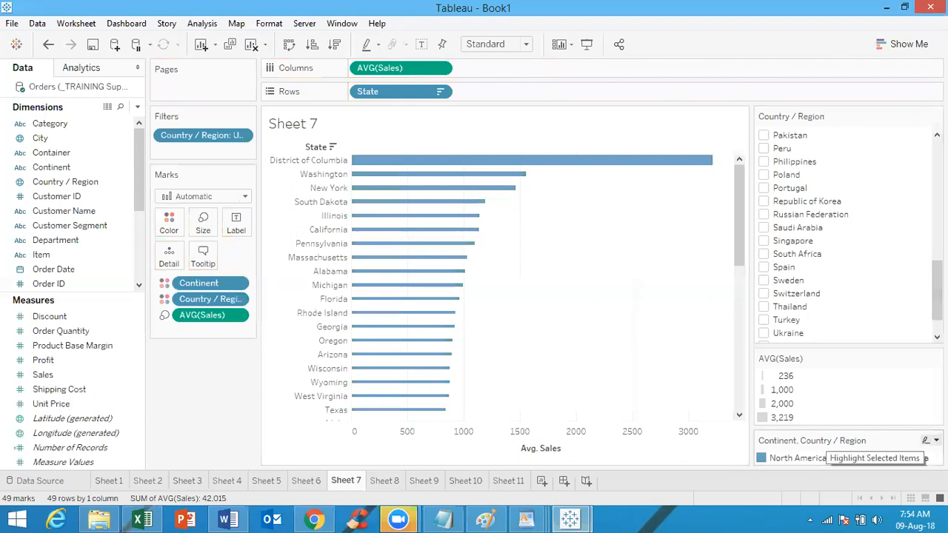
# Assign the Automatic palette to the North America, United States item of the Continent, Country / Region colors
pyautogui.click(936, 440)
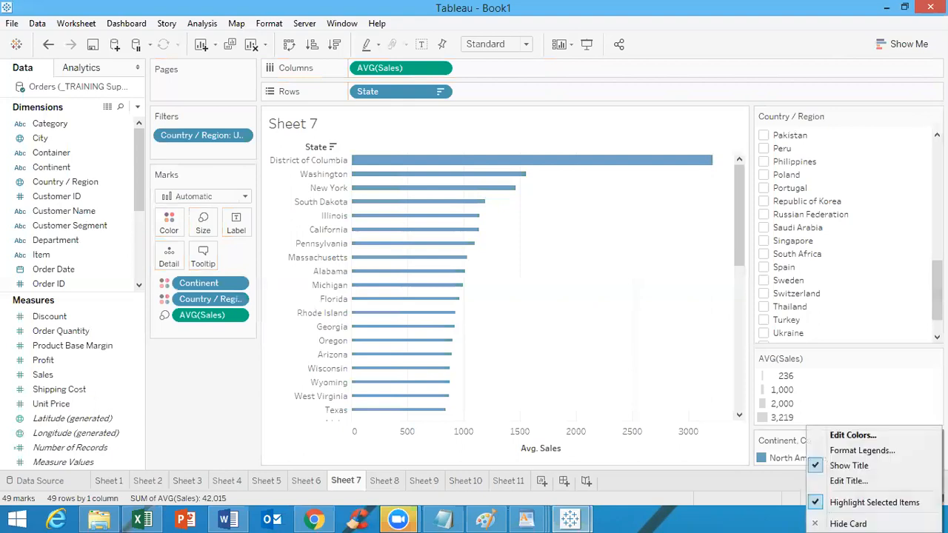
pyautogui.click(881, 438)
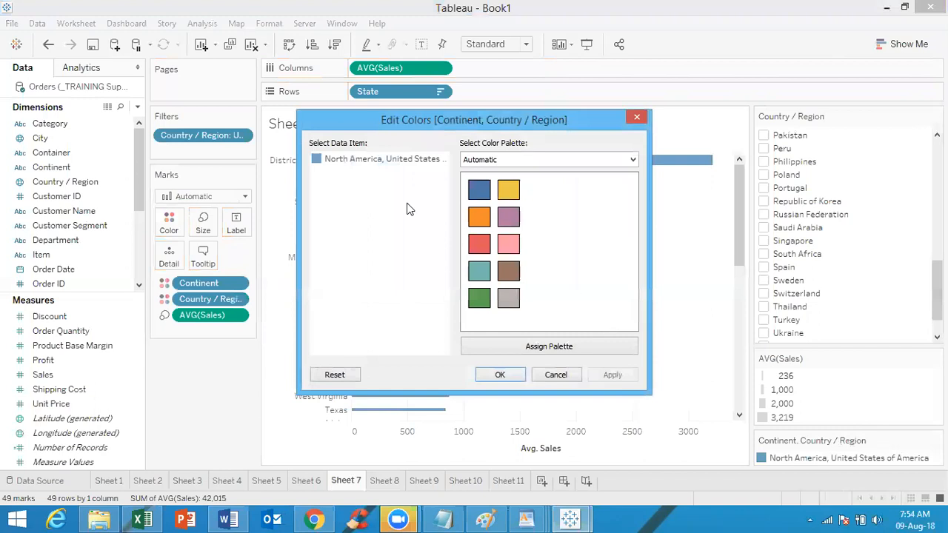
pyautogui.click(393, 165)
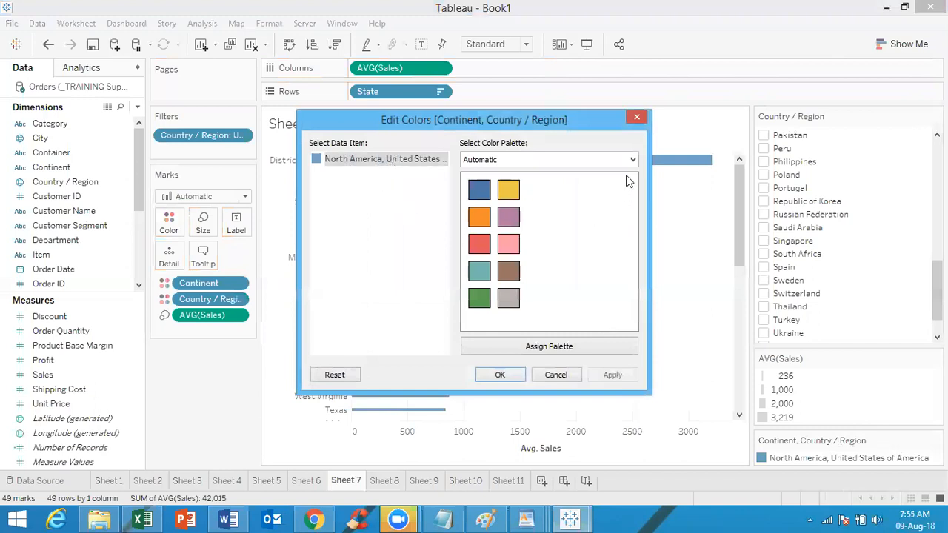
pyautogui.click(552, 346)
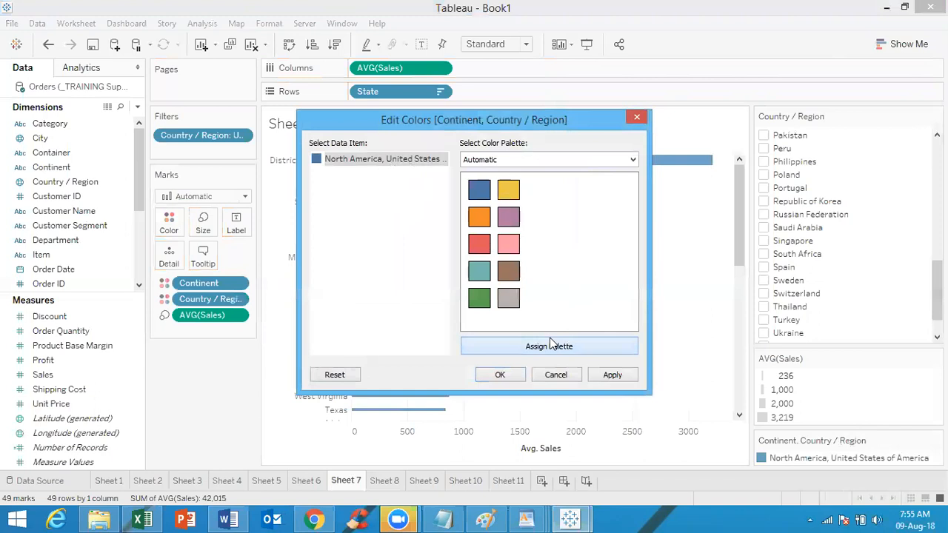
pyautogui.click(500, 375)
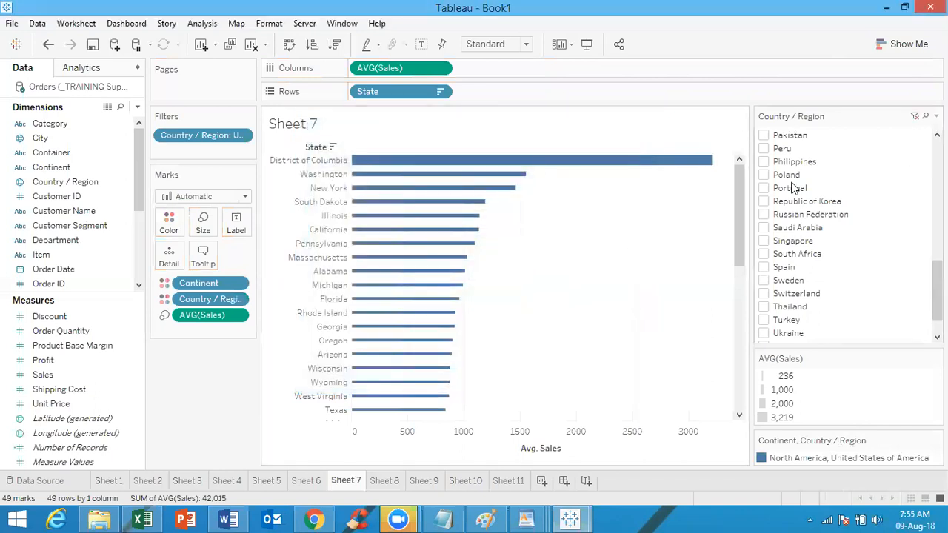
# Include Pakistan and all other countries in the Country / Region filter, and remove the filter from Sheet 7
pyautogui.click(764, 135)
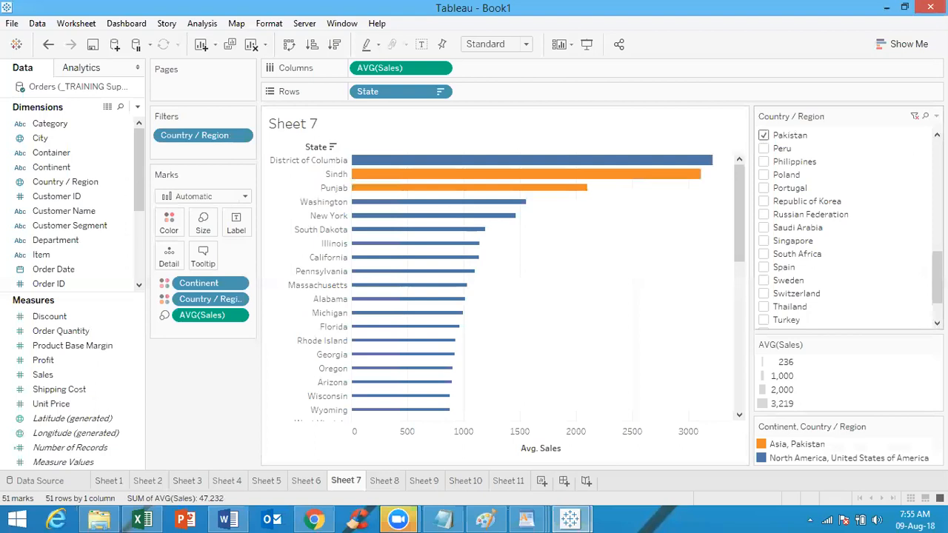
pyautogui.moveTo(937, 278); pyautogui.dragTo(937, 165)
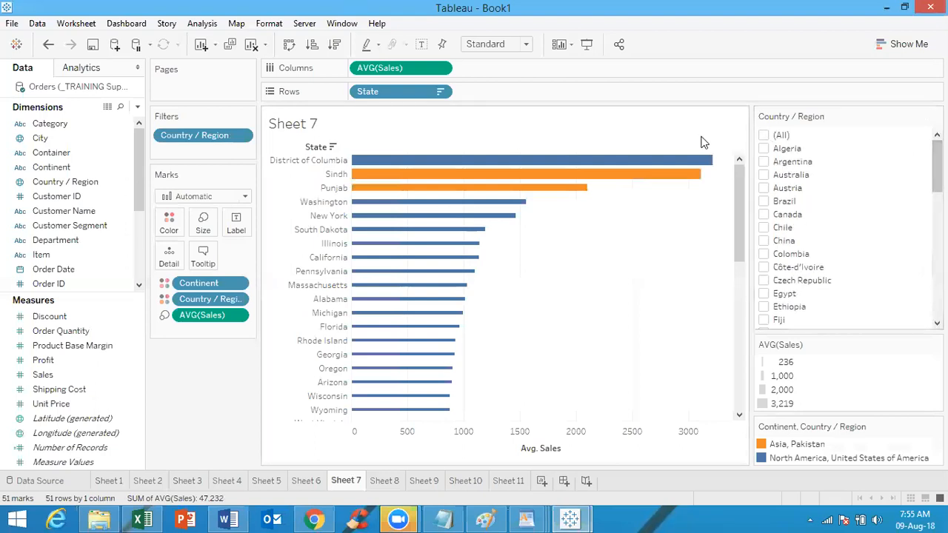
pyautogui.click(765, 138)
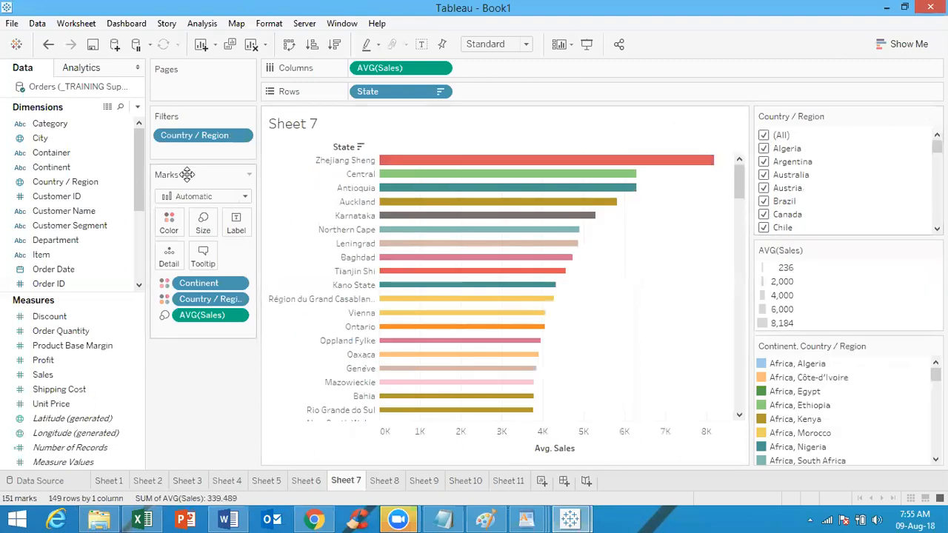
pyautogui.moveTo(211, 135); pyautogui.dragTo(74, 54)
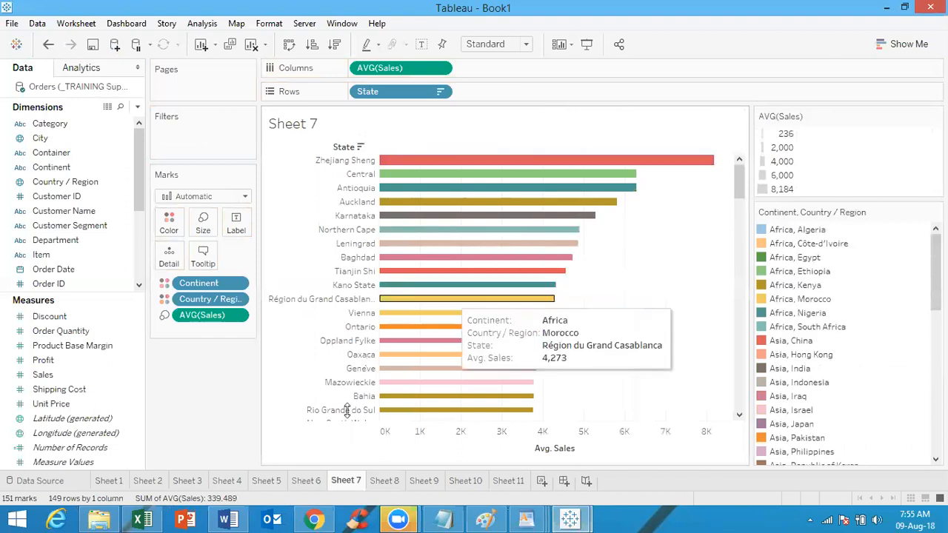
# Compare the use of color in the charts and tables on Sheets 4 to 9, returning to Sheet 7
pyautogui.click(386, 481)
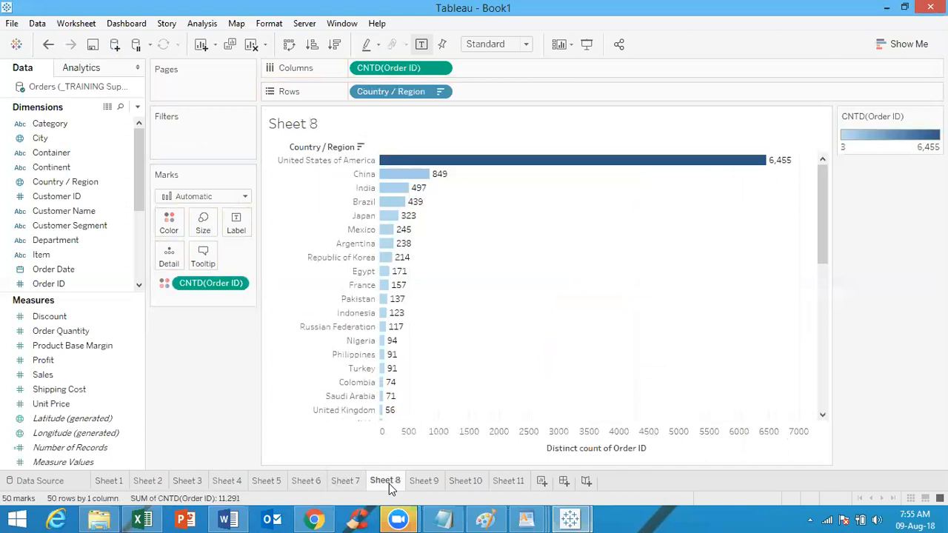
pyautogui.click(429, 483)
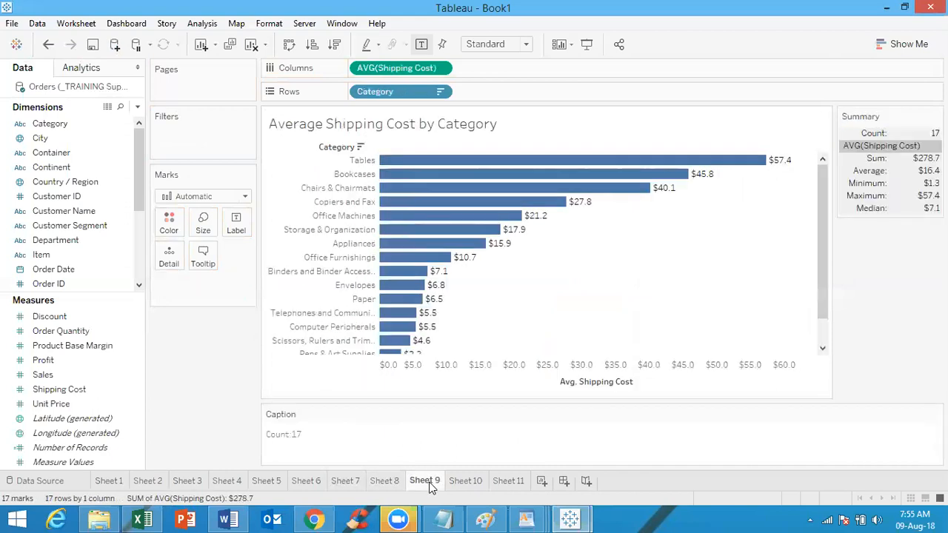
pyautogui.click(337, 483)
pyautogui.click(295, 481)
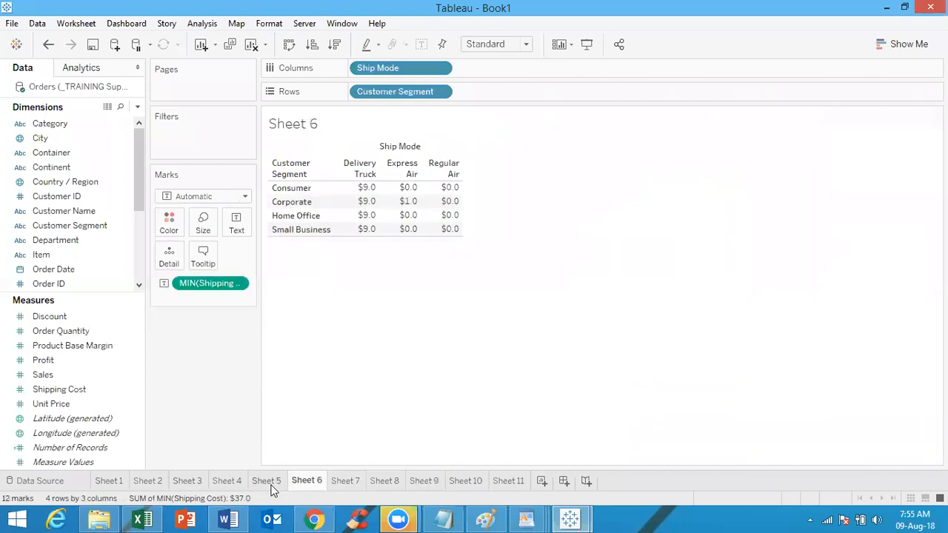
pyautogui.click(268, 483)
pyautogui.click(221, 483)
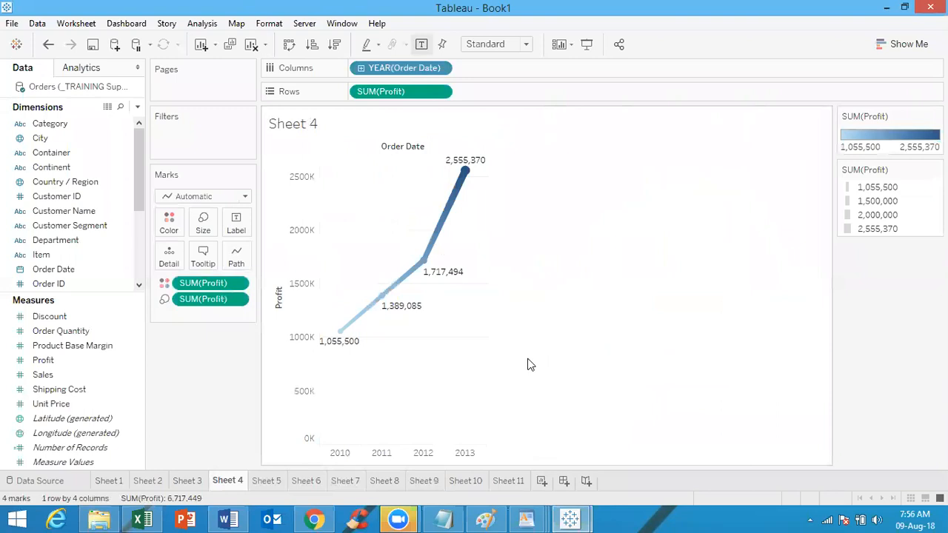
pyautogui.click(306, 481)
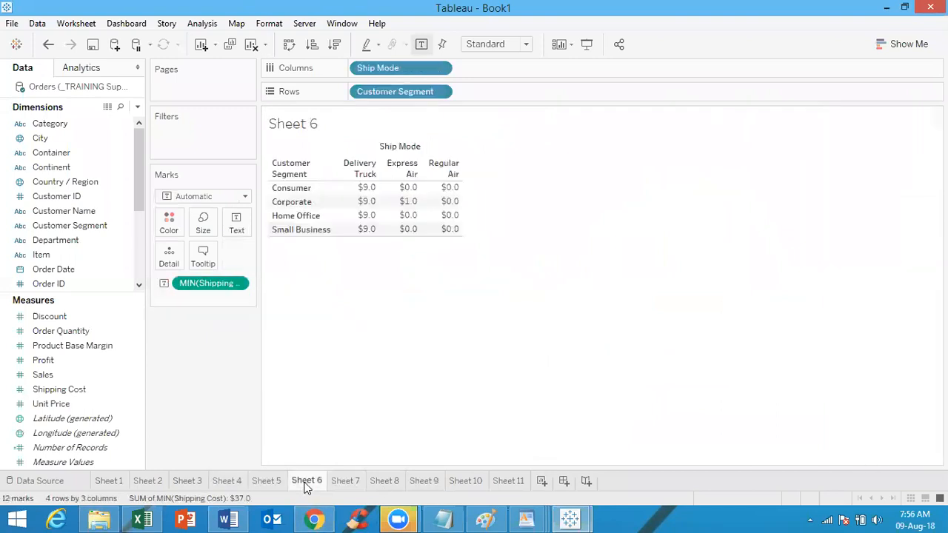
pyautogui.click(280, 481)
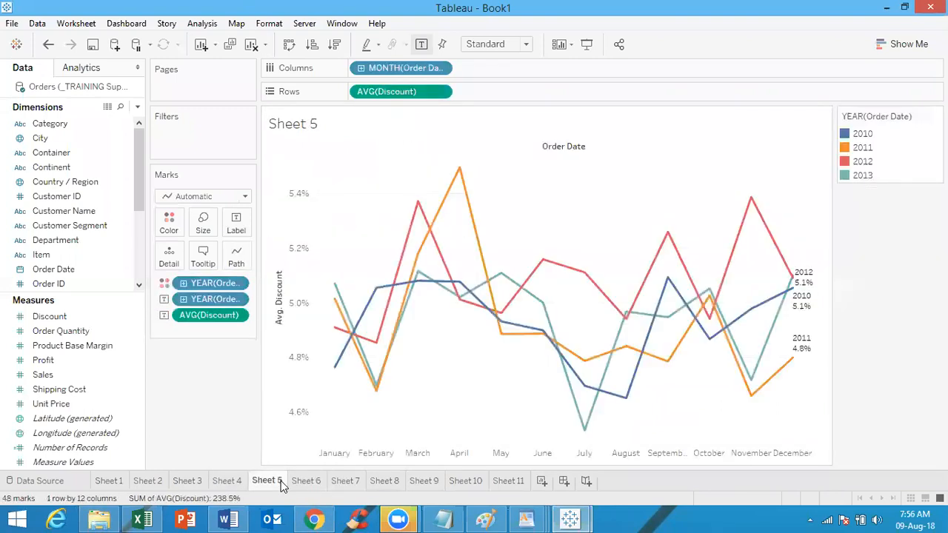
pyautogui.click(362, 476)
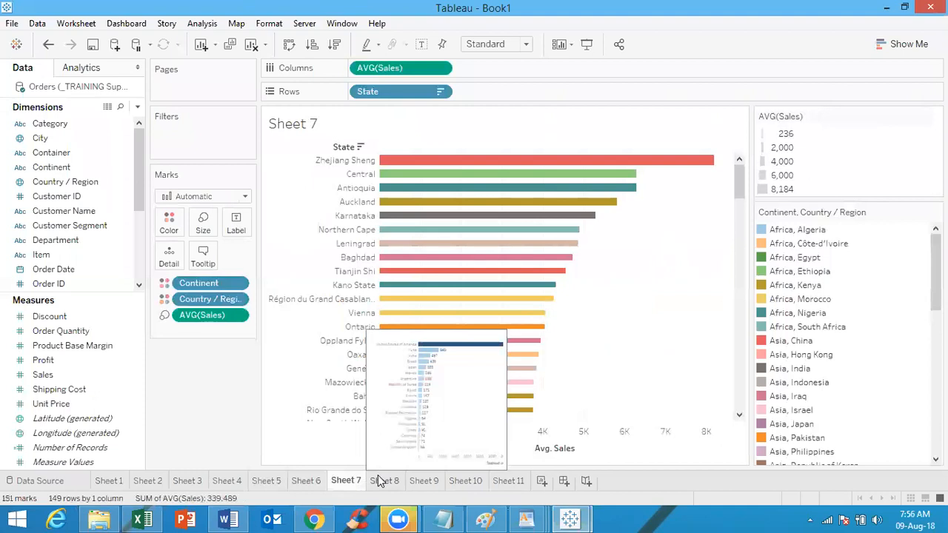
pyautogui.click(268, 481)
pyautogui.click(240, 483)
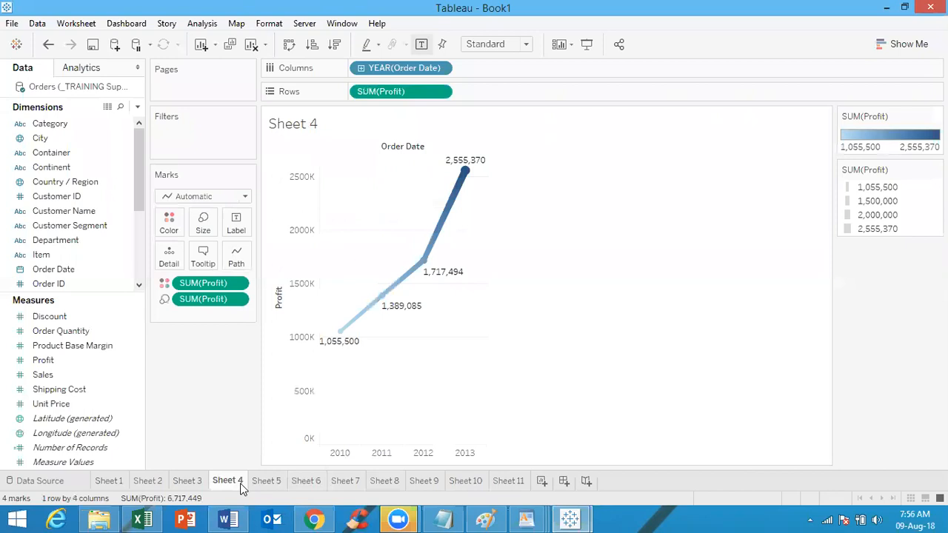
pyautogui.click(296, 483)
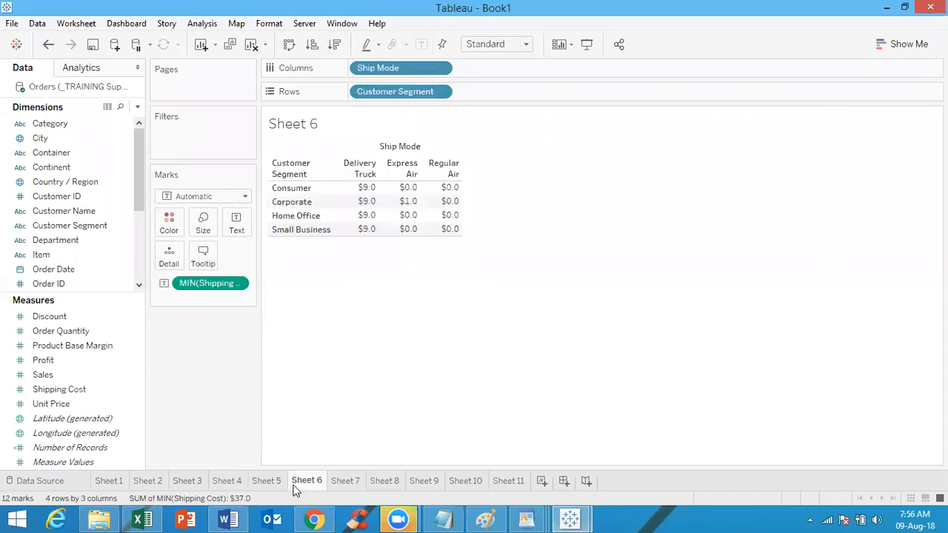
pyautogui.click(346, 483)
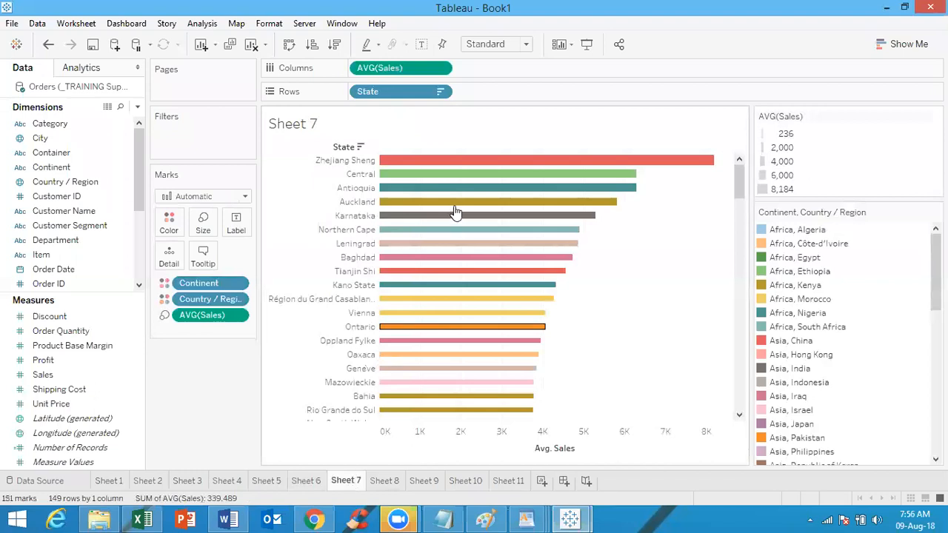
# Set the default color palette of the Sales measure to Green from Sheet 4
pyautogui.click(230, 481)
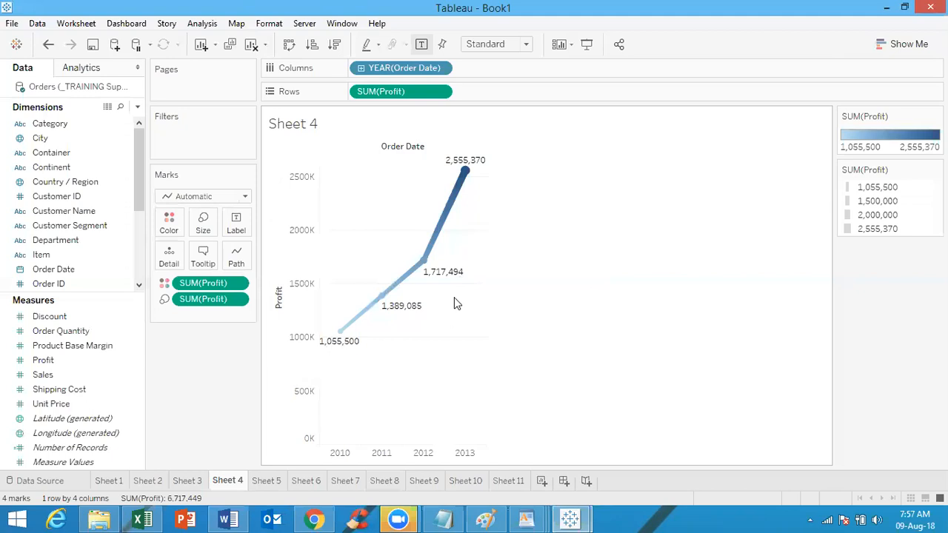
pyautogui.rightClick(72, 381)
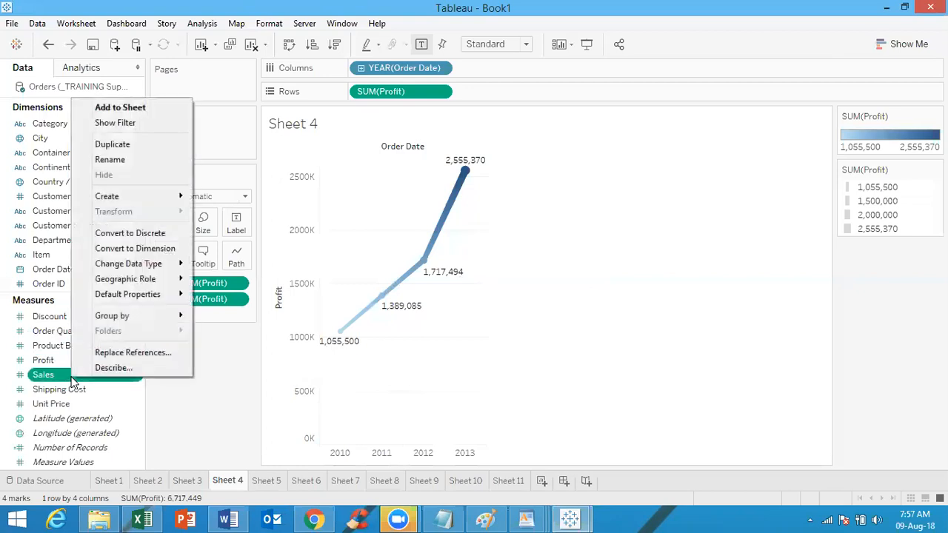
pyautogui.moveTo(136, 295)
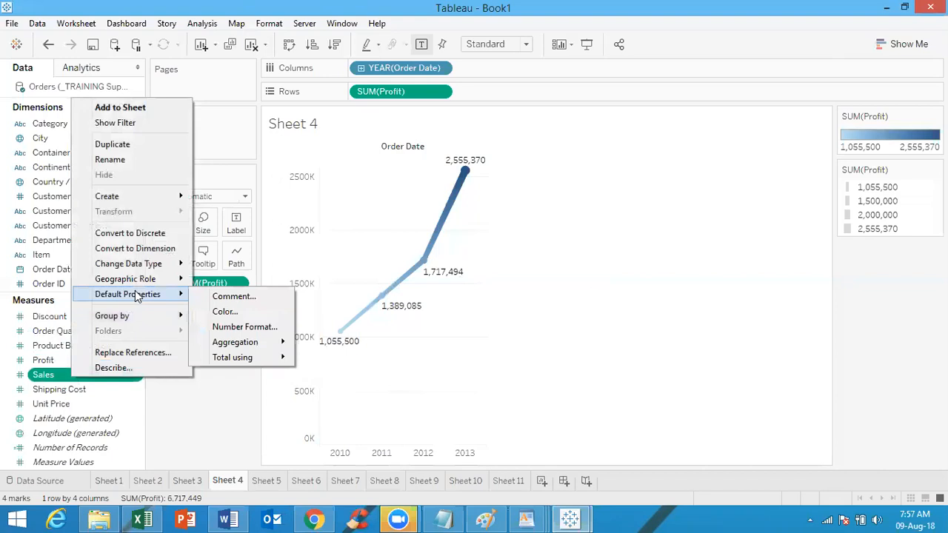
pyautogui.click(223, 312)
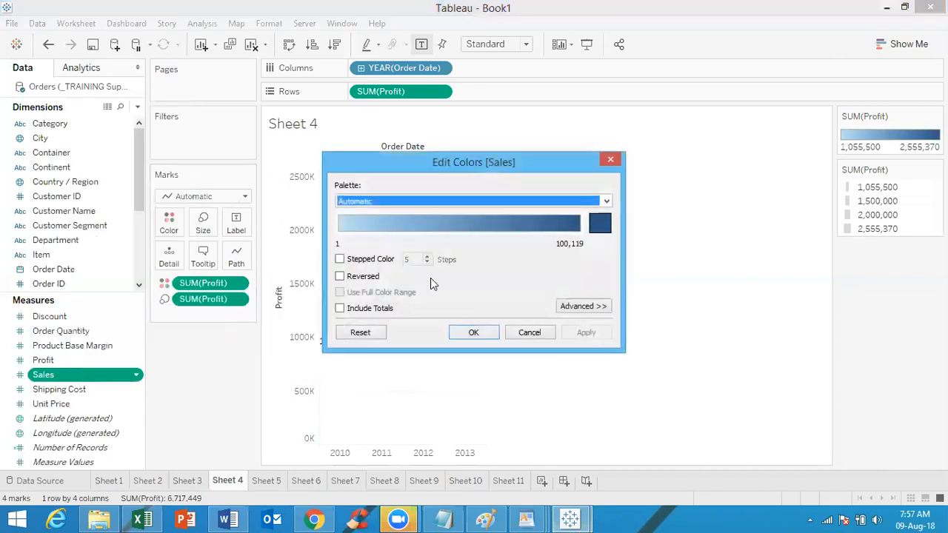
pyautogui.click(585, 205)
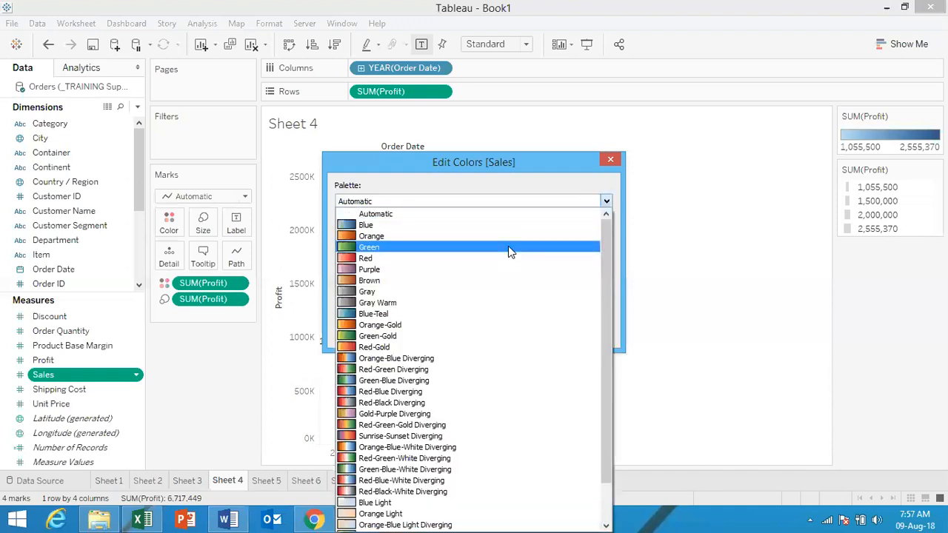
pyautogui.click(508, 248)
pyautogui.click(586, 333)
pyautogui.click(472, 332)
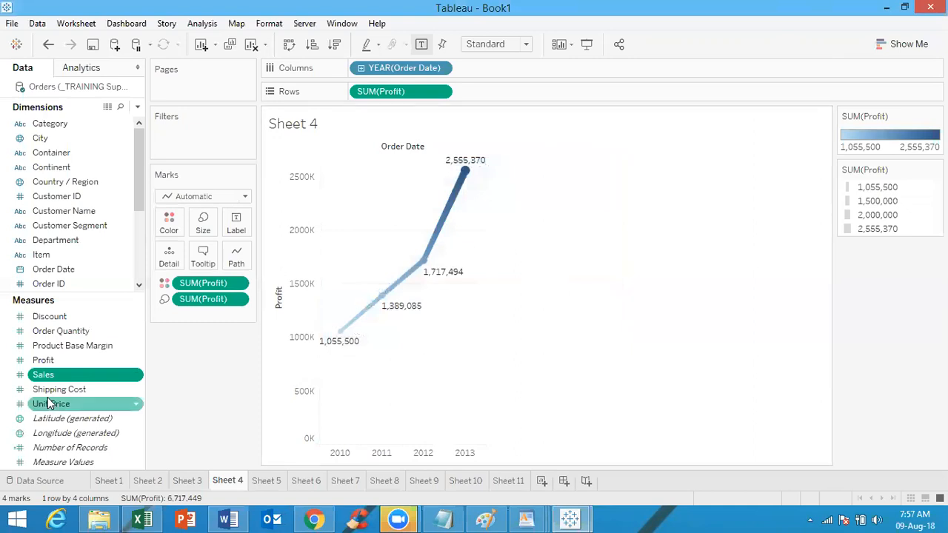
# Look through the color use on Sheets 1 to 11 for charts affected by the Sales default color, ending on Sheet 10
pyautogui.click(186, 480)
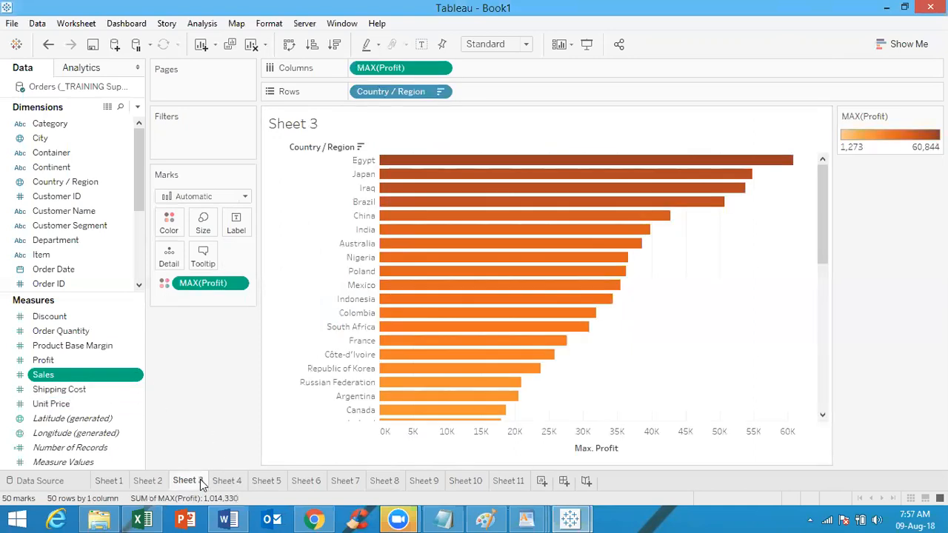
pyautogui.click(151, 482)
pyautogui.click(111, 482)
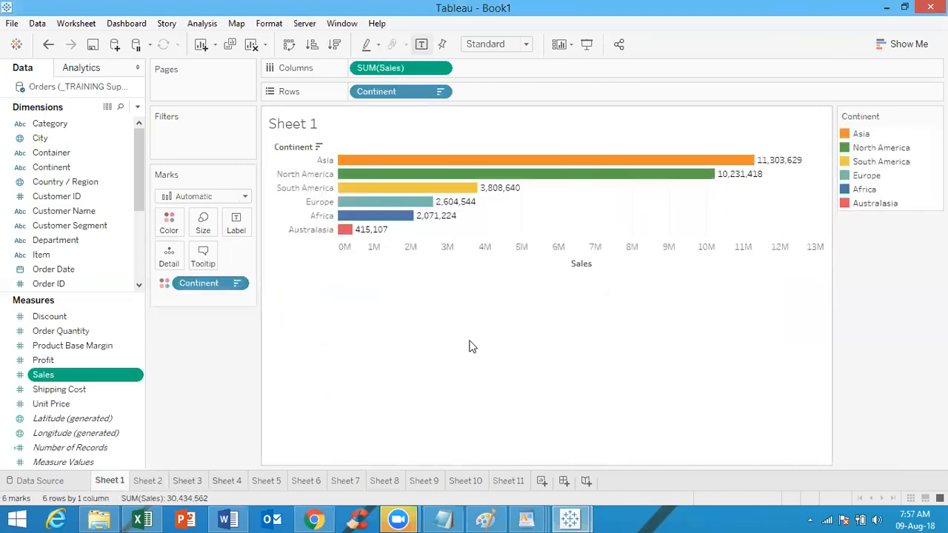
pyautogui.click(228, 482)
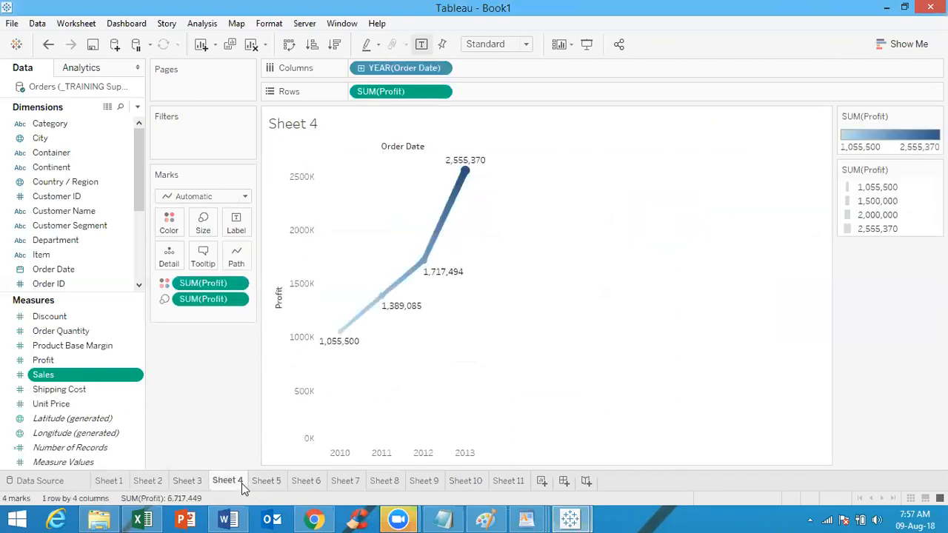
pyautogui.click(268, 481)
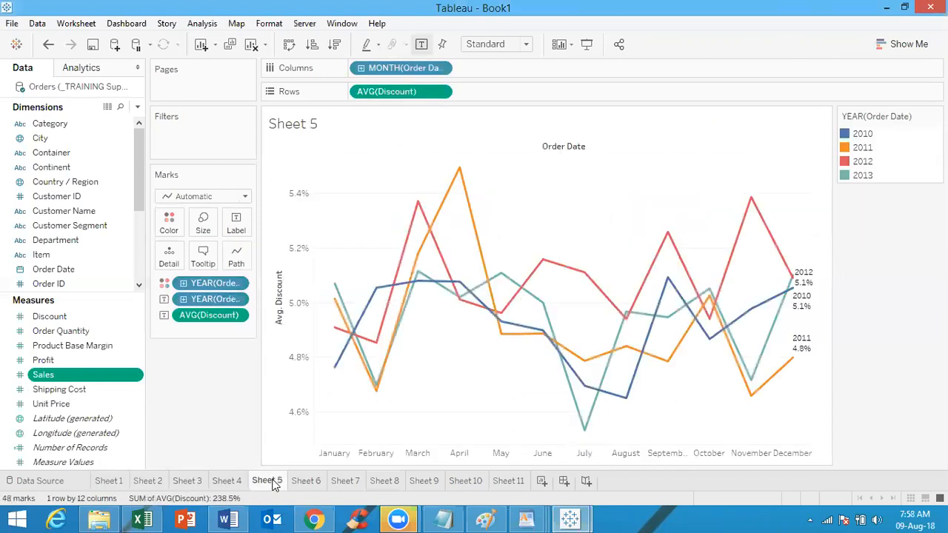
pyautogui.click(304, 481)
pyautogui.click(341, 479)
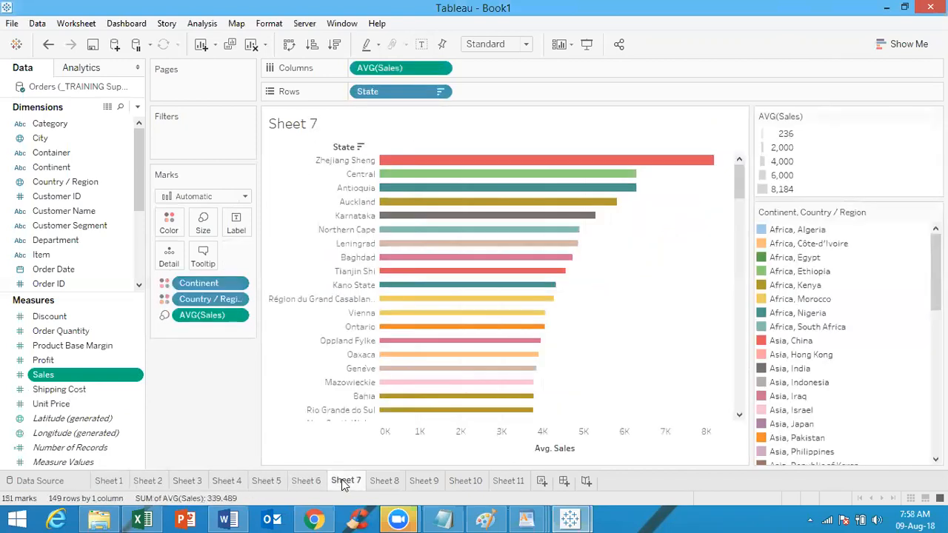
pyautogui.click(383, 483)
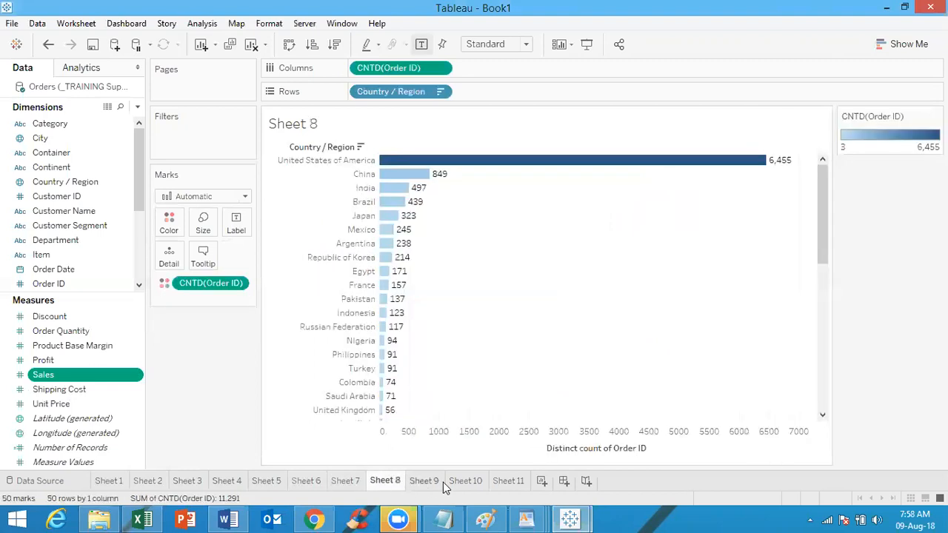
pyautogui.click(443, 482)
pyautogui.click(474, 482)
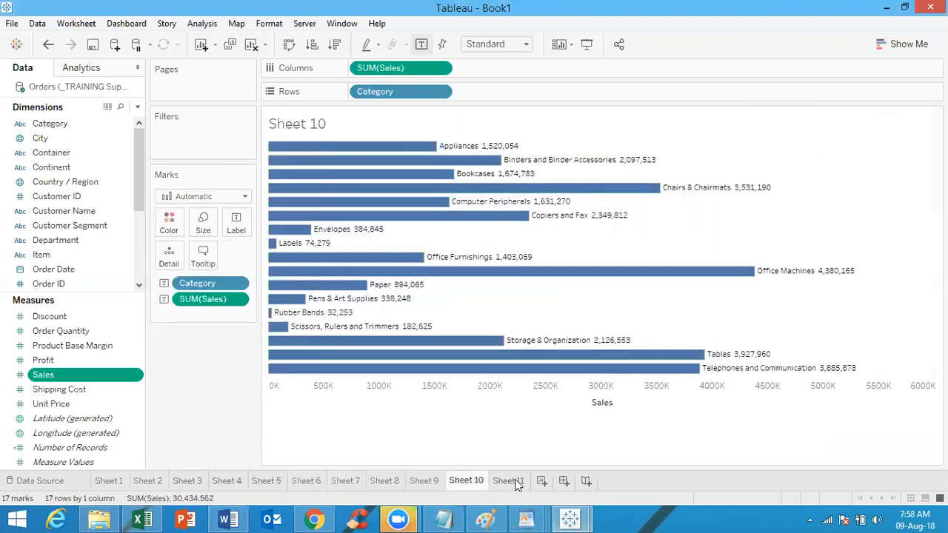
pyautogui.click(509, 481)
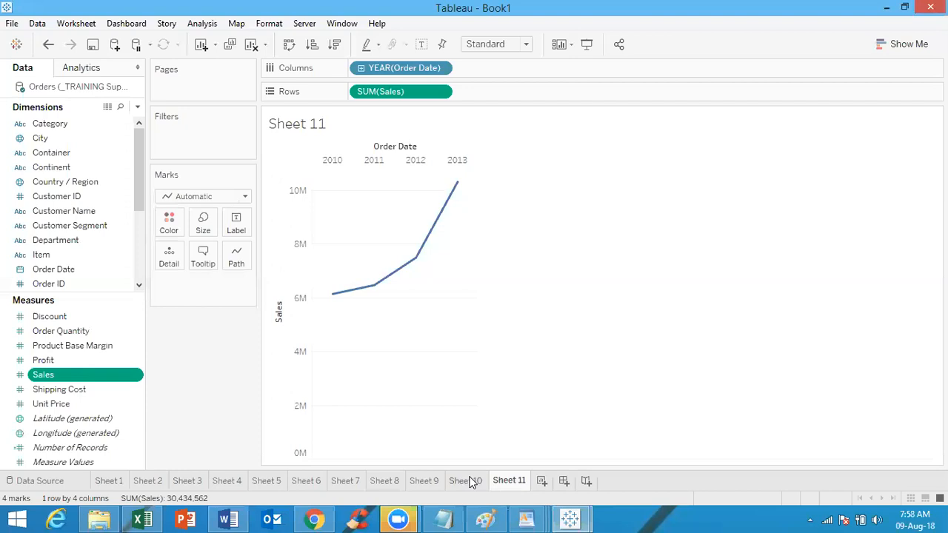
pyautogui.click(471, 481)
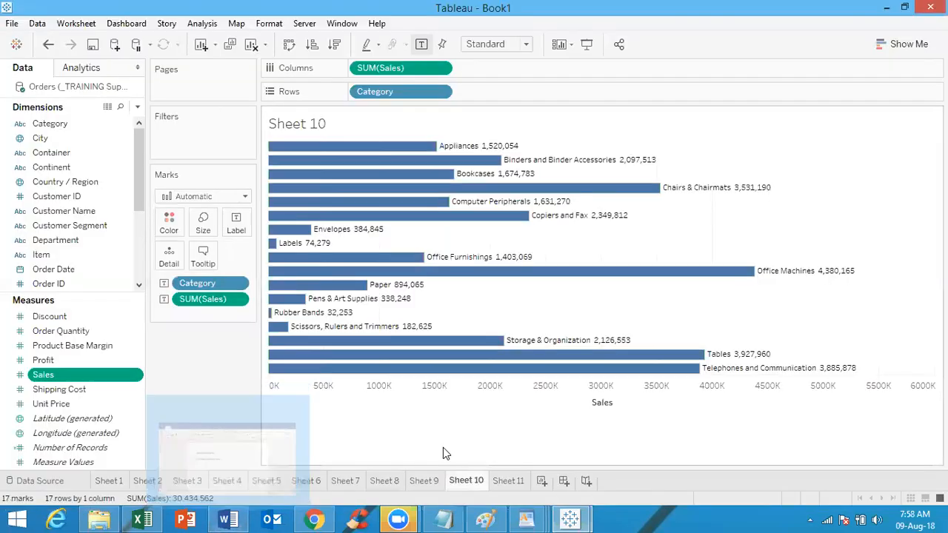
# On Sheet 4, set the default color palette of Profit to Green and remove Profit from the line's color
pyautogui.click(232, 481)
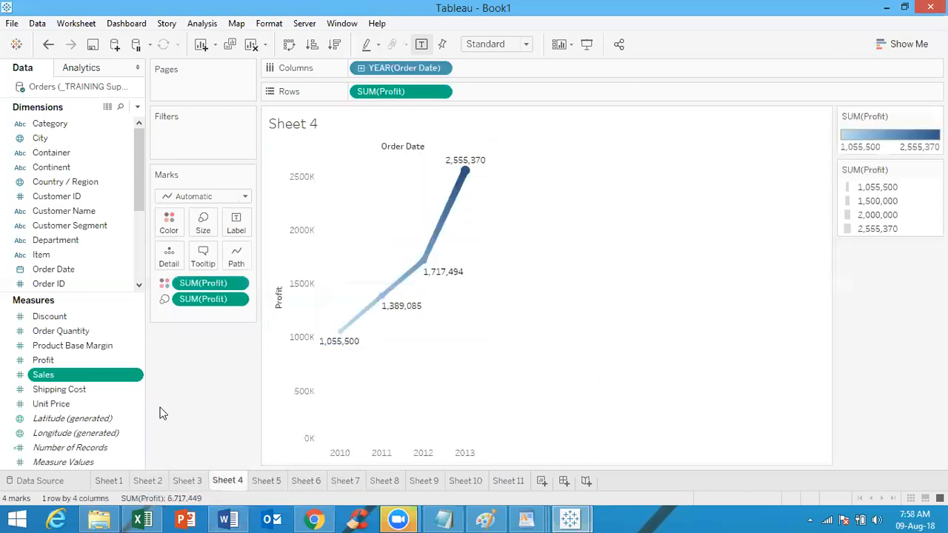
pyautogui.click(85, 363)
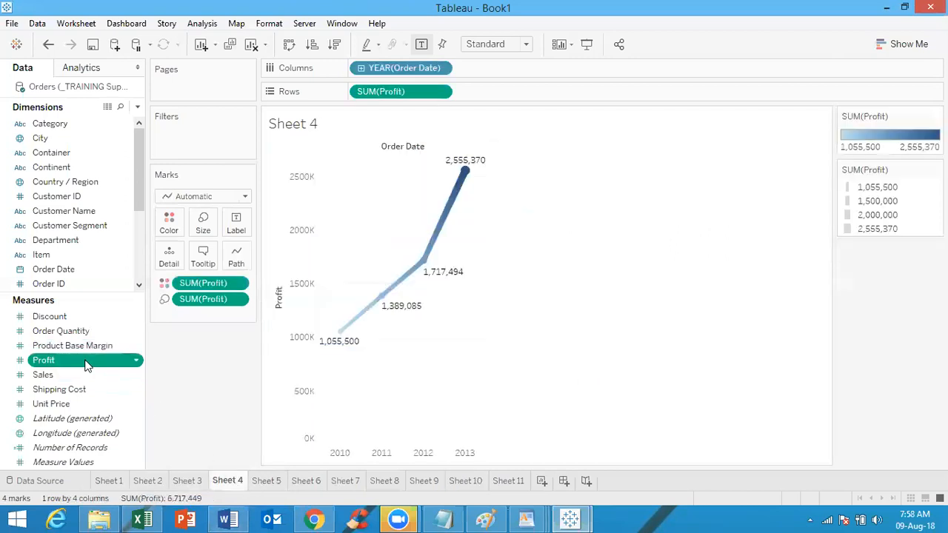
pyautogui.rightClick(85, 363)
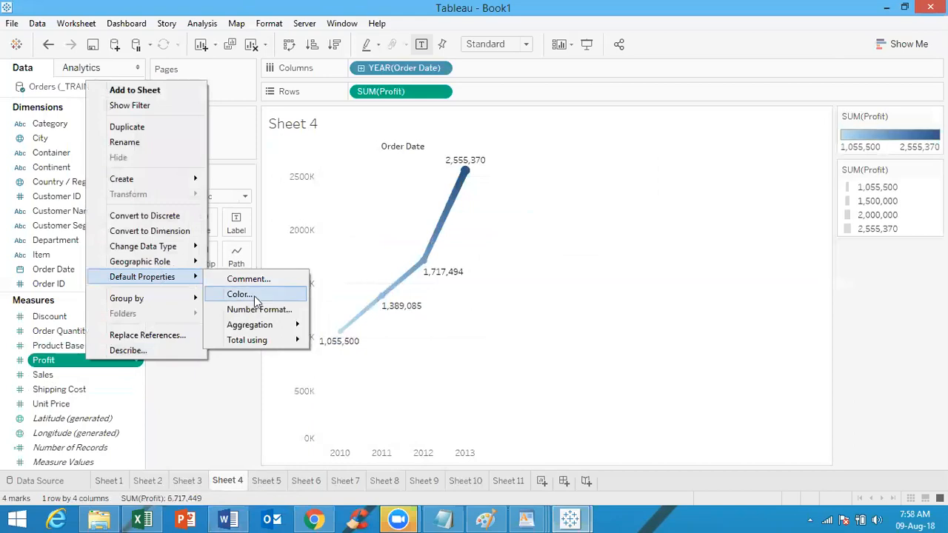
pyautogui.click(254, 297)
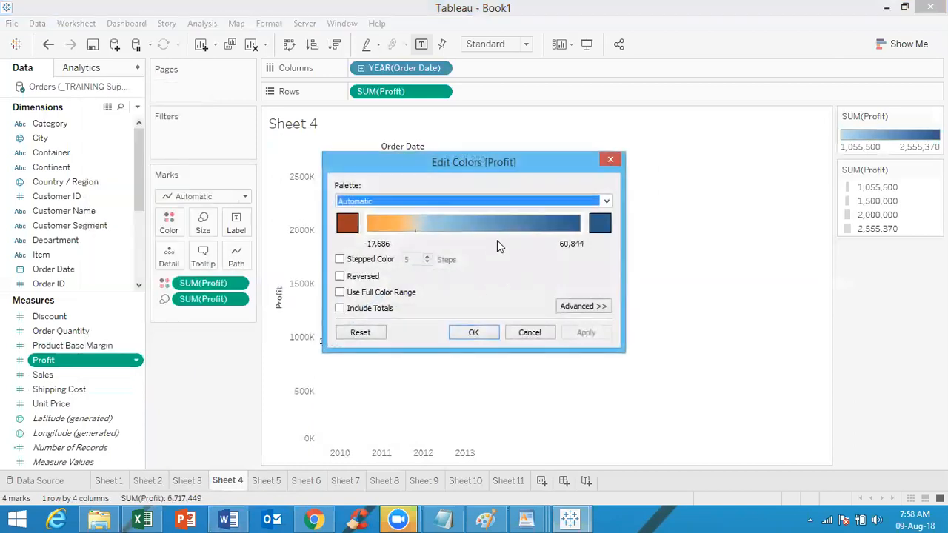
pyautogui.click(560, 202)
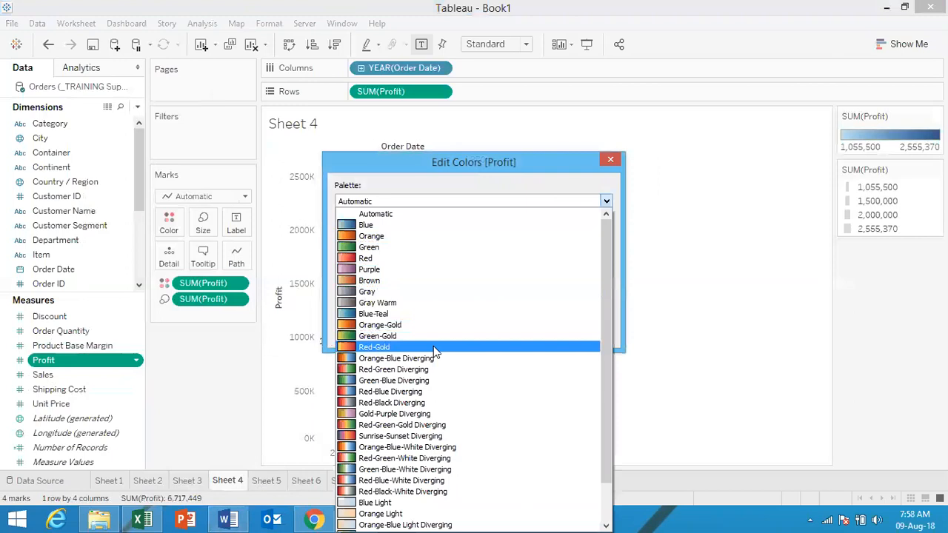
pyautogui.click(414, 248)
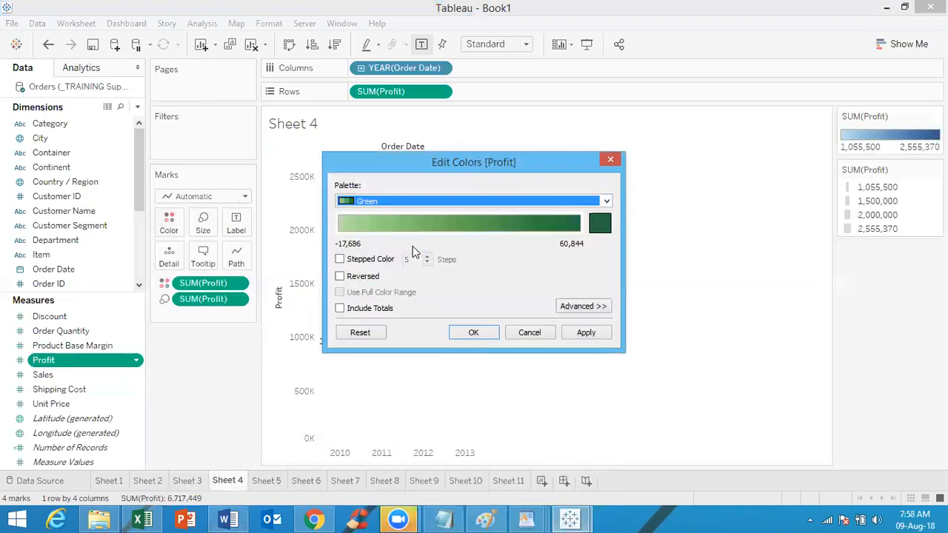
pyautogui.click(583, 333)
pyautogui.moveTo(540, 162); pyautogui.dragTo(688, 128)
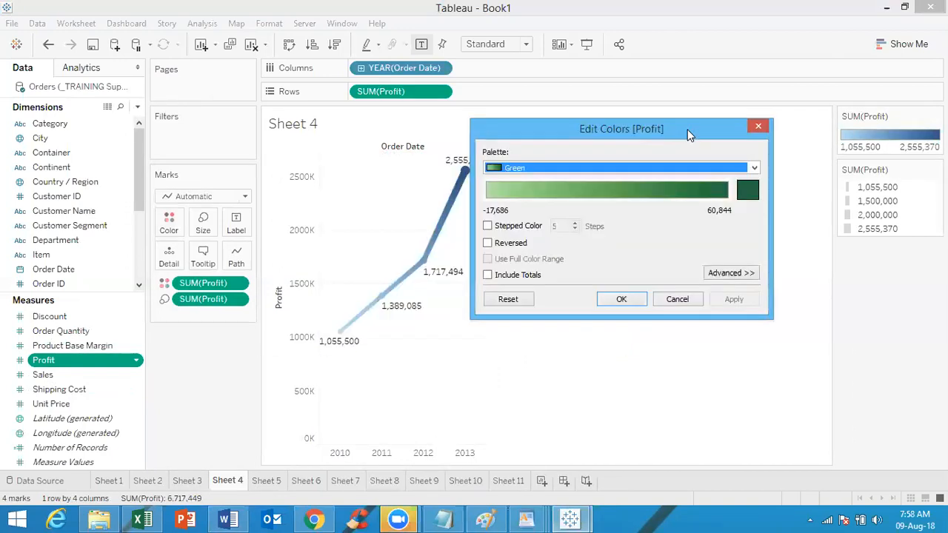
pyautogui.click(621, 300)
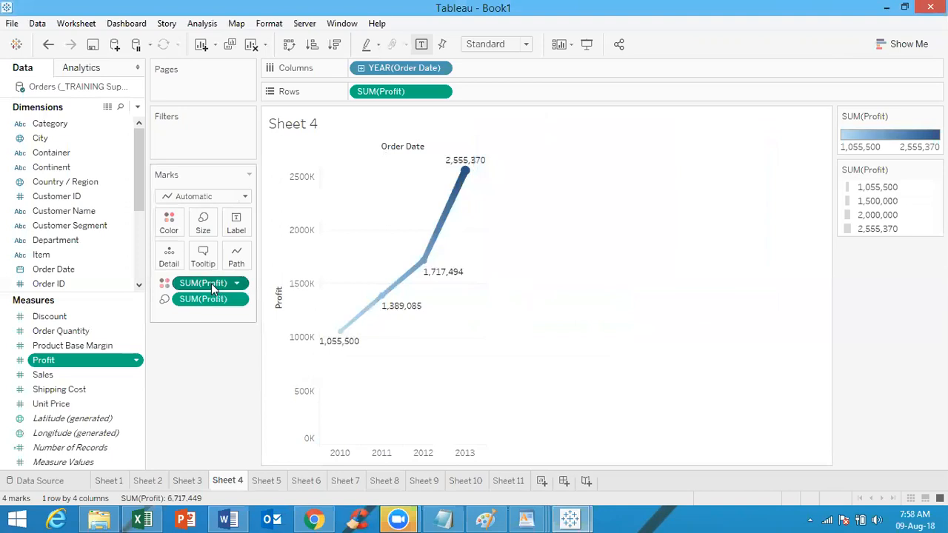
pyautogui.moveTo(211, 284); pyautogui.dragTo(199, 16)
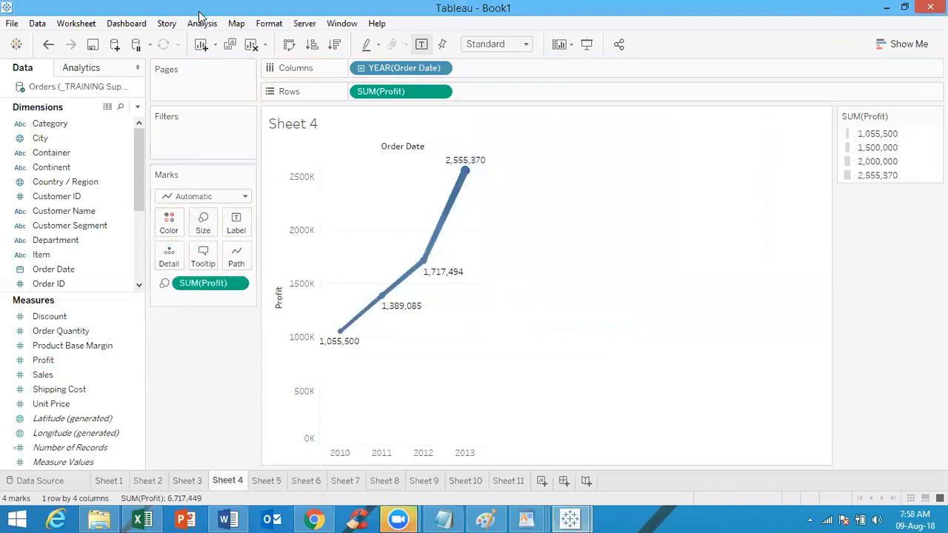
# Set the default color palette of Sales to Red and color the Sheet 4 profit line by Sales
pyautogui.rightClick(91, 371)
pyautogui.moveTo(177, 289)
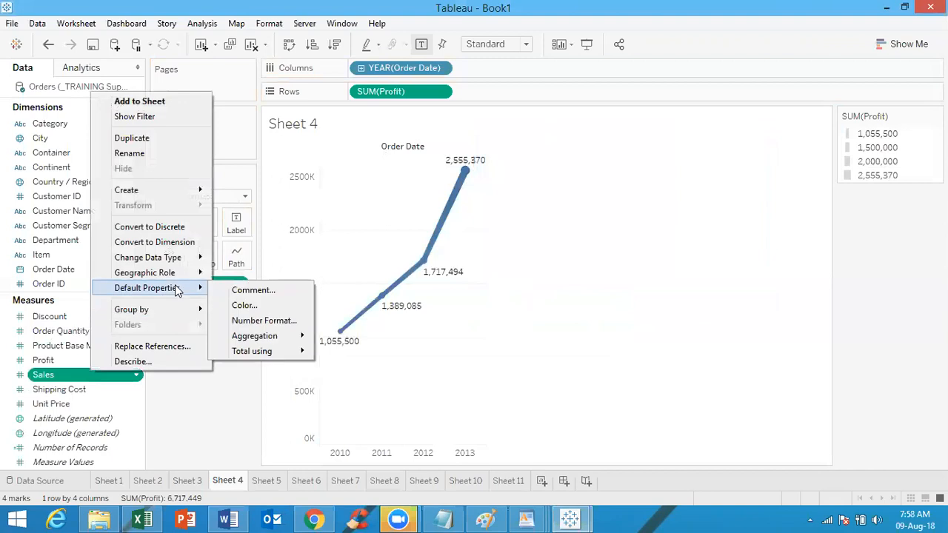
pyautogui.click(266, 307)
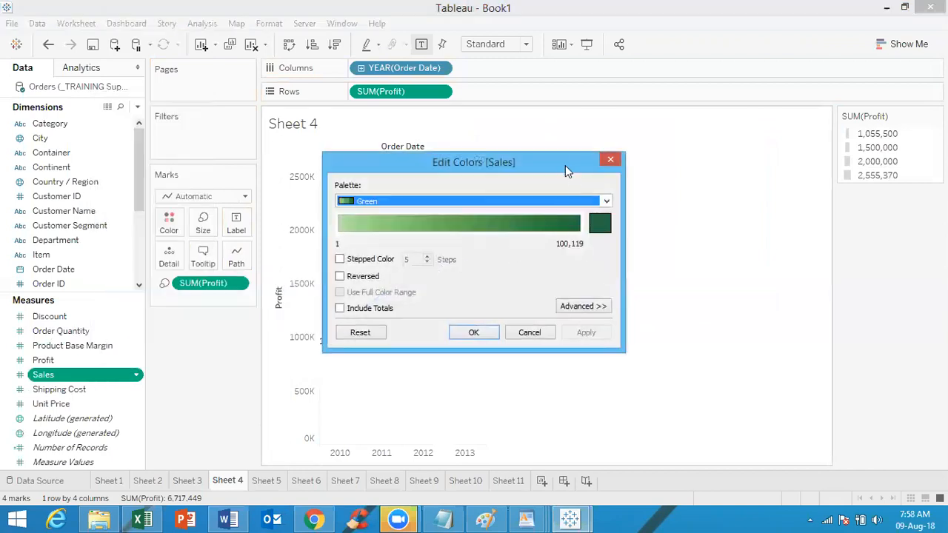
pyautogui.moveTo(562, 160); pyautogui.dragTo(709, 109)
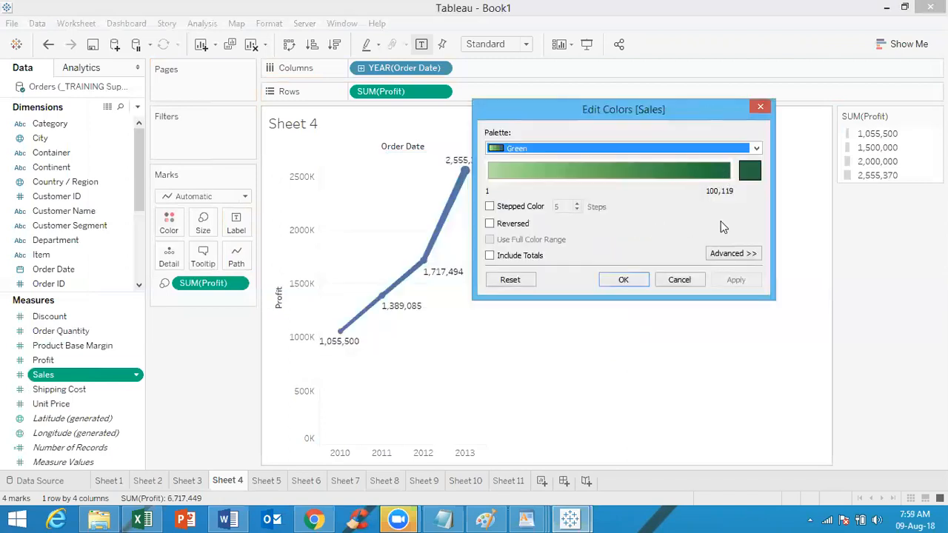
pyautogui.click(675, 154)
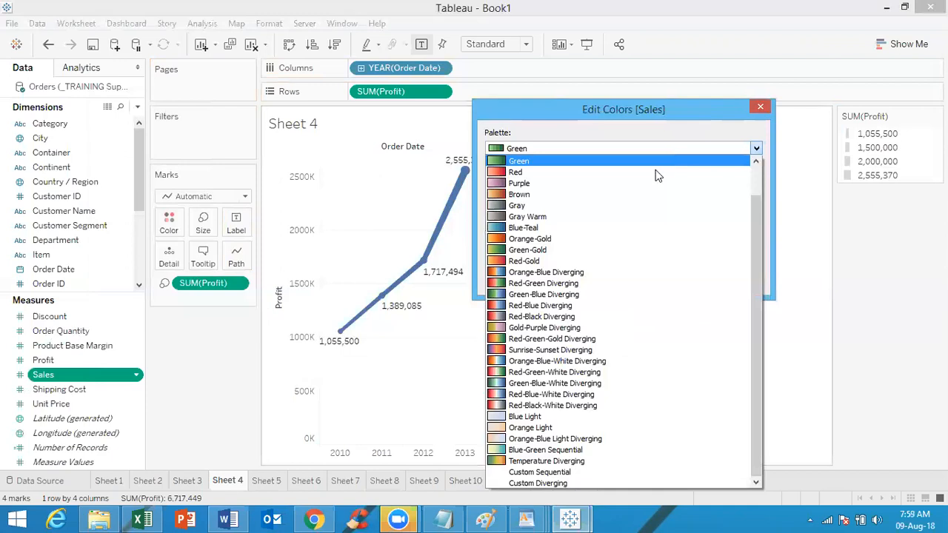
pyautogui.click(646, 175)
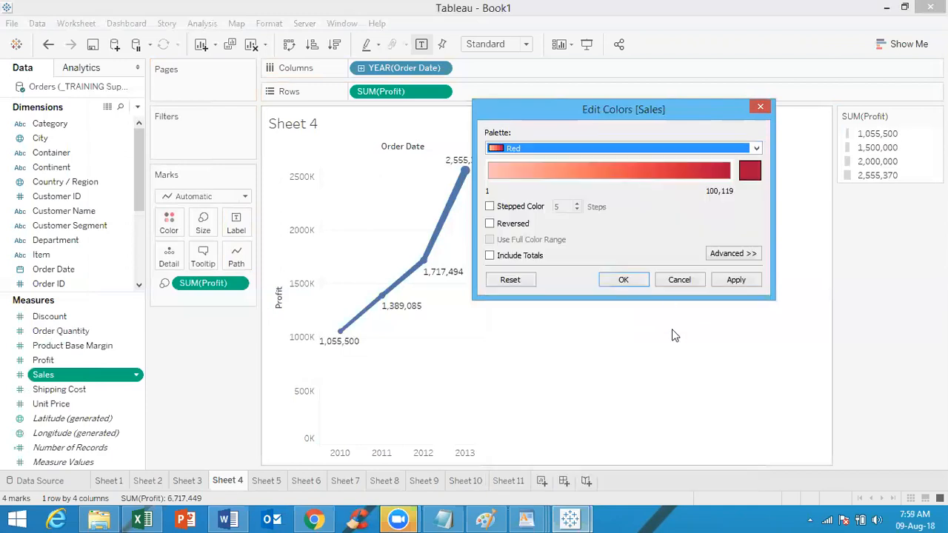
pyautogui.click(727, 284)
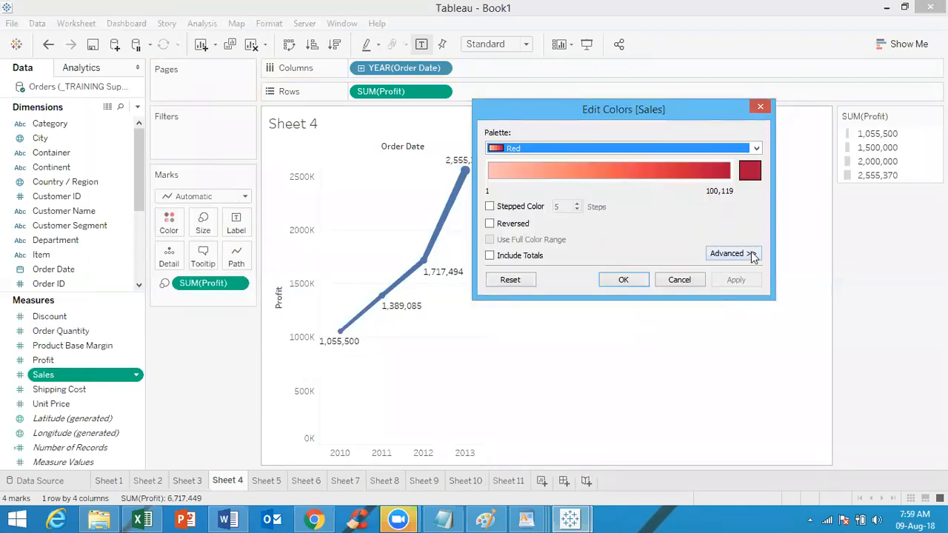
pyautogui.click(743, 255)
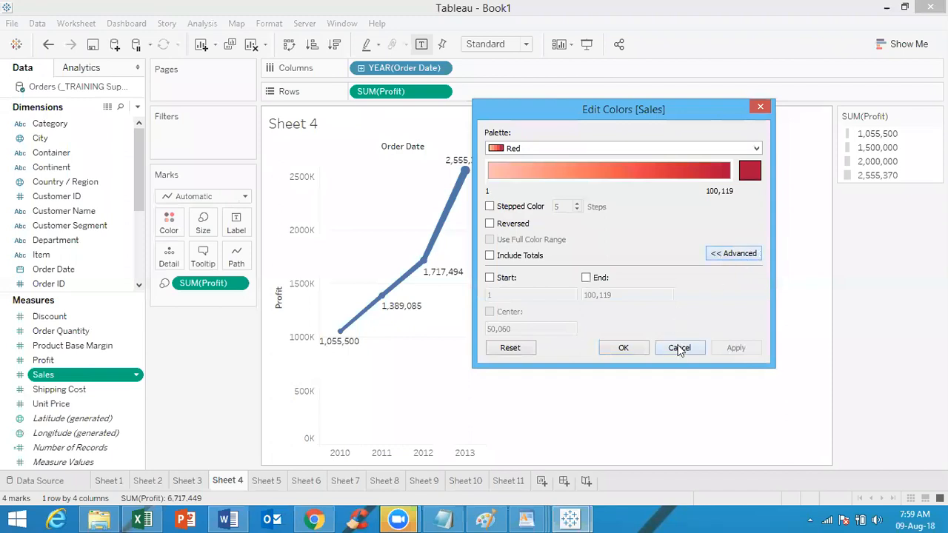
pyautogui.click(677, 349)
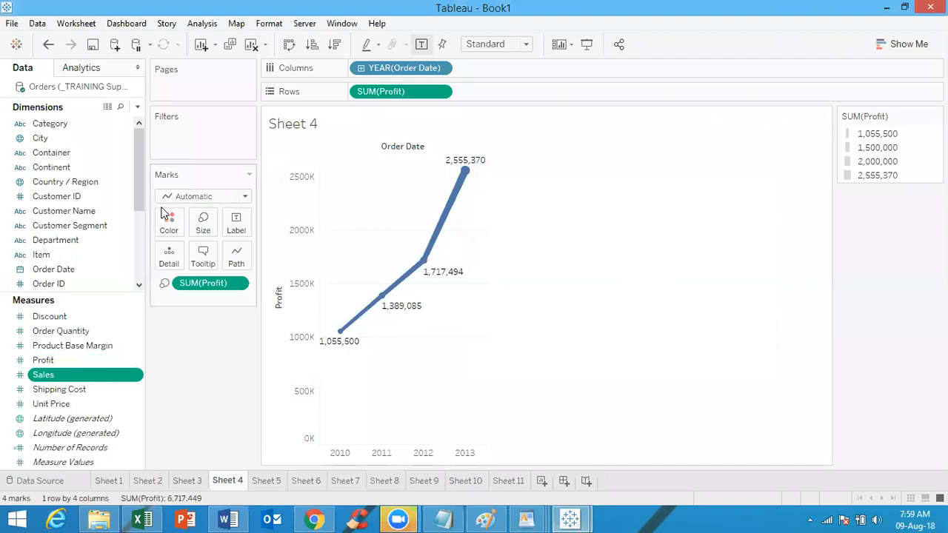
pyautogui.moveTo(78, 375)
pyautogui.mouseDown()
pyautogui.moveTo(148, 290)
pyautogui.moveTo(169, 230)
pyautogui.mouseUp()
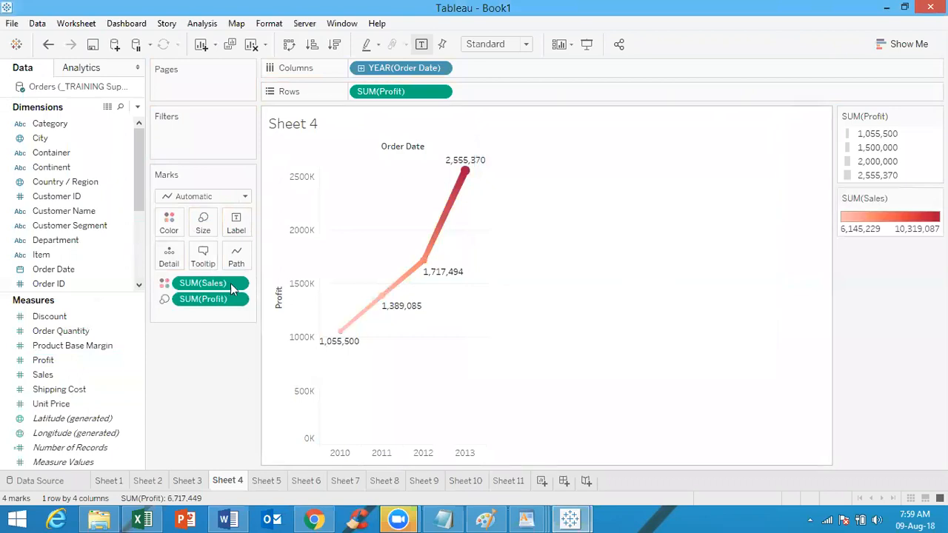
# Review the available palettes in the default color settings of the Profit measure and close them without a change
pyautogui.rightClick(72, 368)
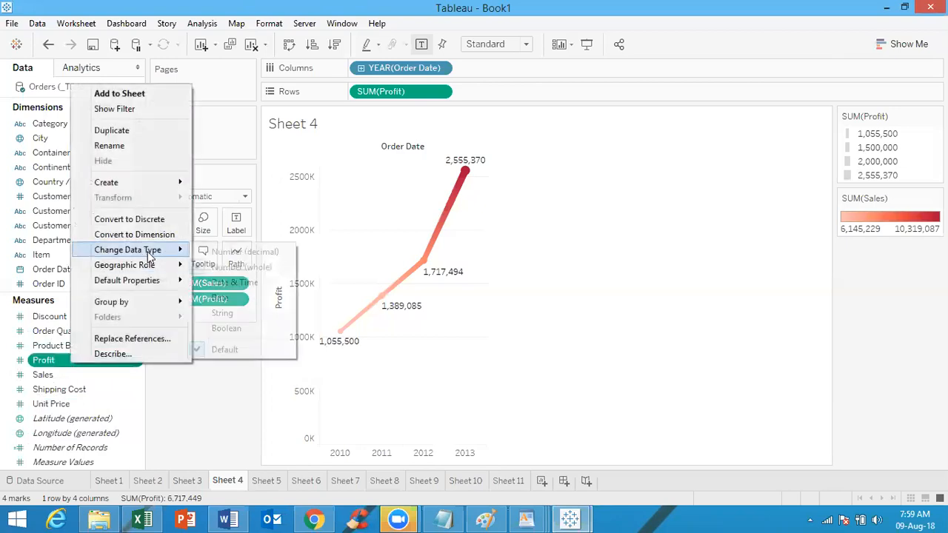
pyautogui.moveTo(154, 286)
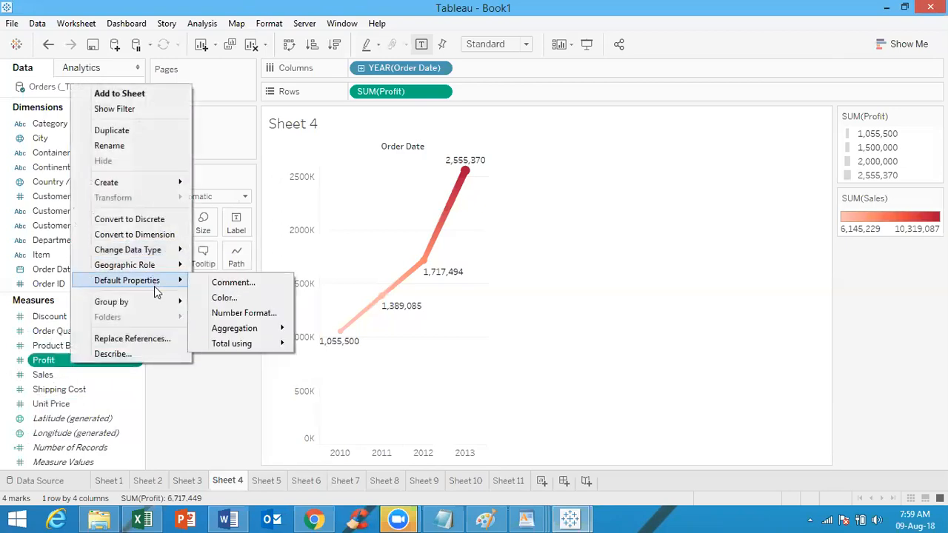
pyautogui.click(223, 299)
pyautogui.click(580, 203)
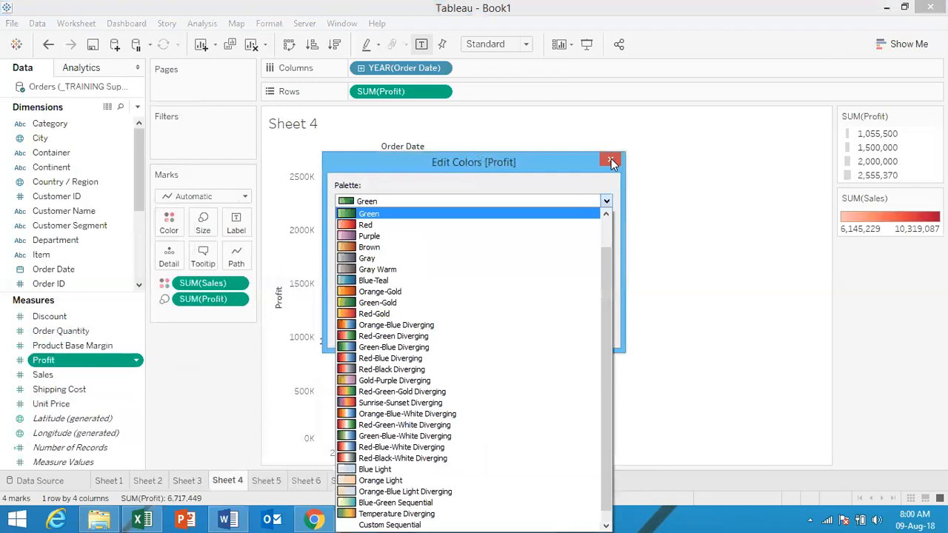
pyautogui.click(611, 163)
pyautogui.click(611, 162)
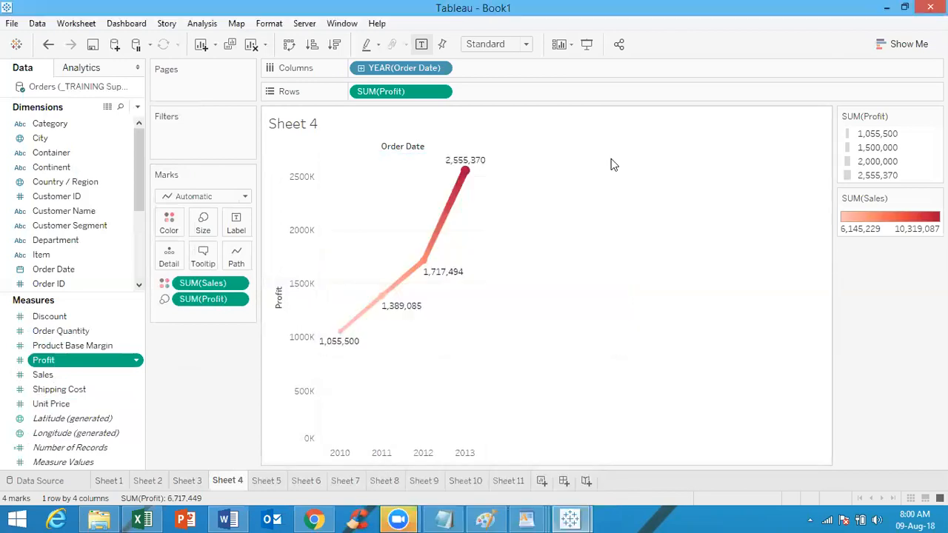
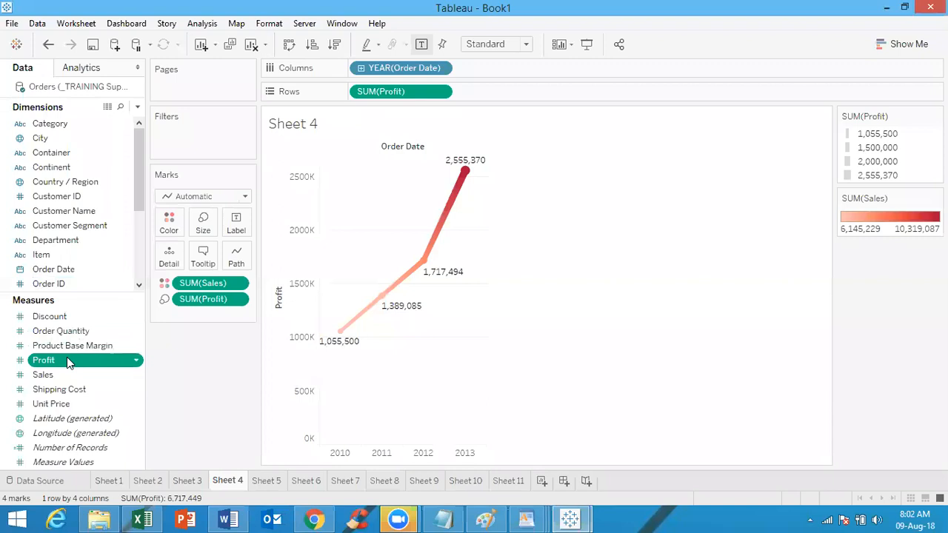
# Label the points of the Sheet 4 profit line with Profit and the year of Order Date
pyautogui.moveTo(66, 362); pyautogui.dragTo(236, 222)
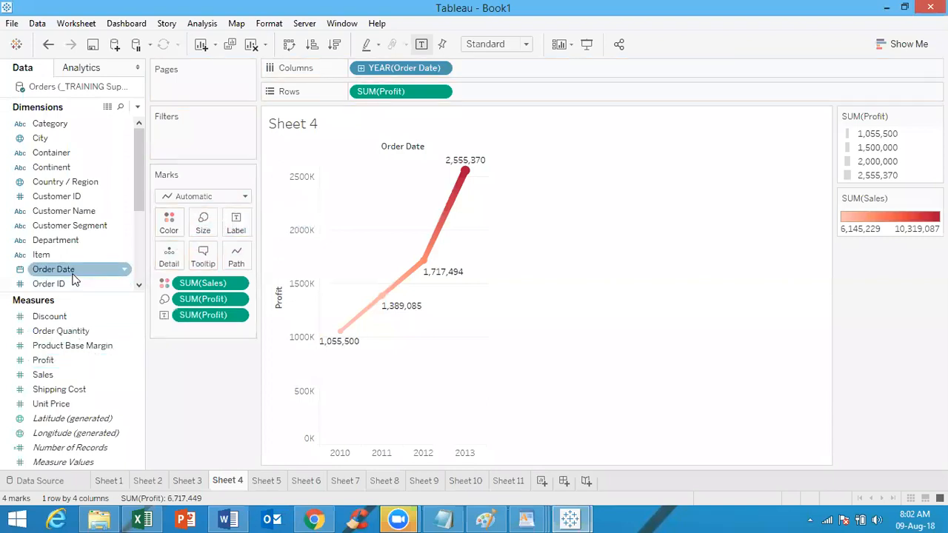
pyautogui.moveTo(73, 279); pyautogui.dragTo(236, 231)
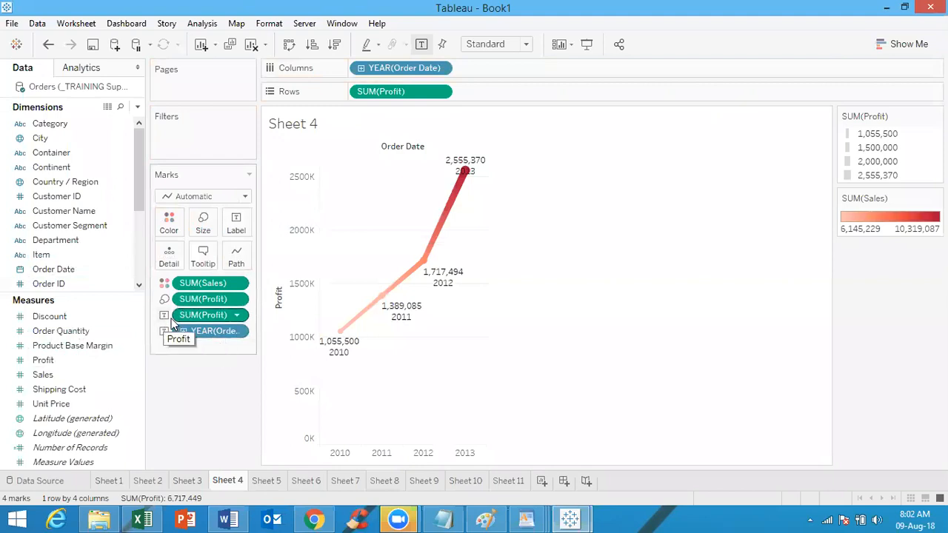
pyautogui.moveTo(474, 163)
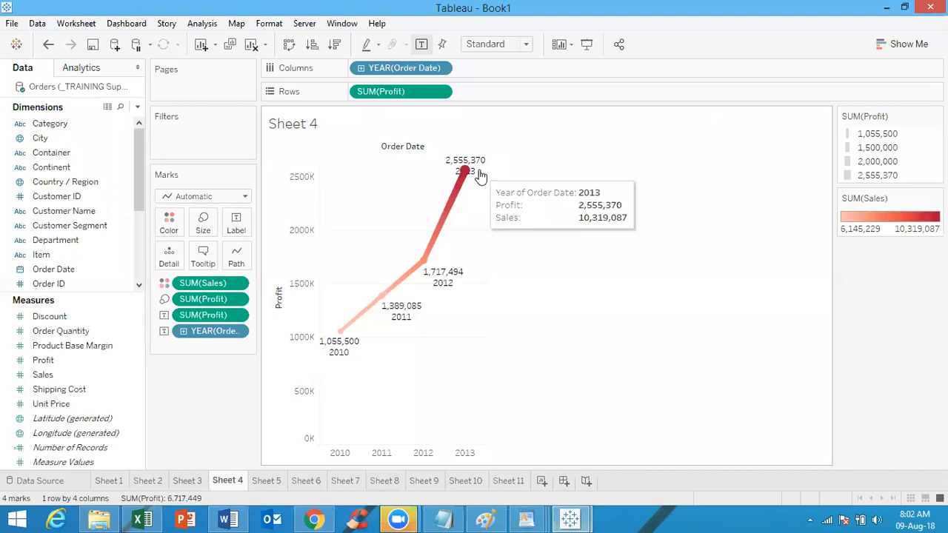
# Check Profit's aggregation, keeping Sum, and Order Date's date-level options on Sheet 4, and open Sheet 7
pyautogui.click(442, 92)
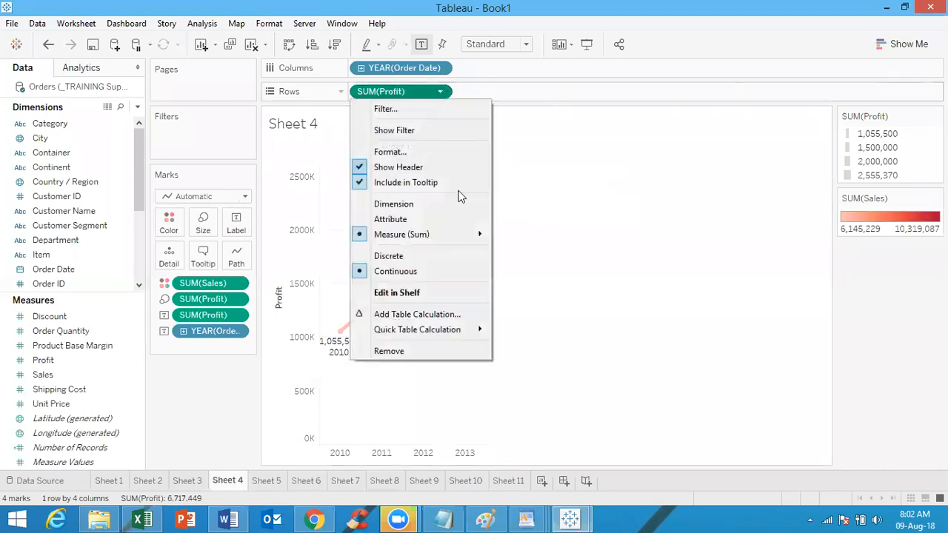
pyautogui.moveTo(458, 241)
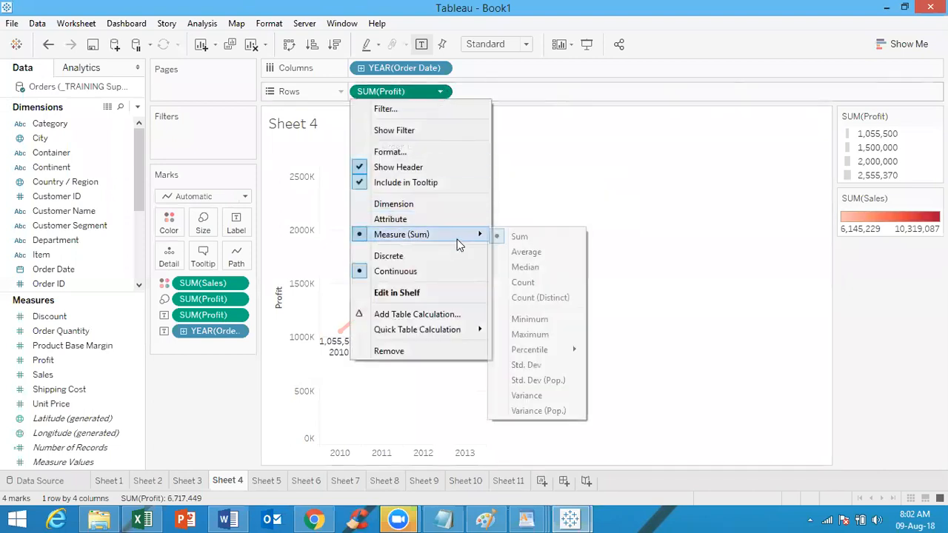
pyautogui.click(557, 237)
pyautogui.click(440, 68)
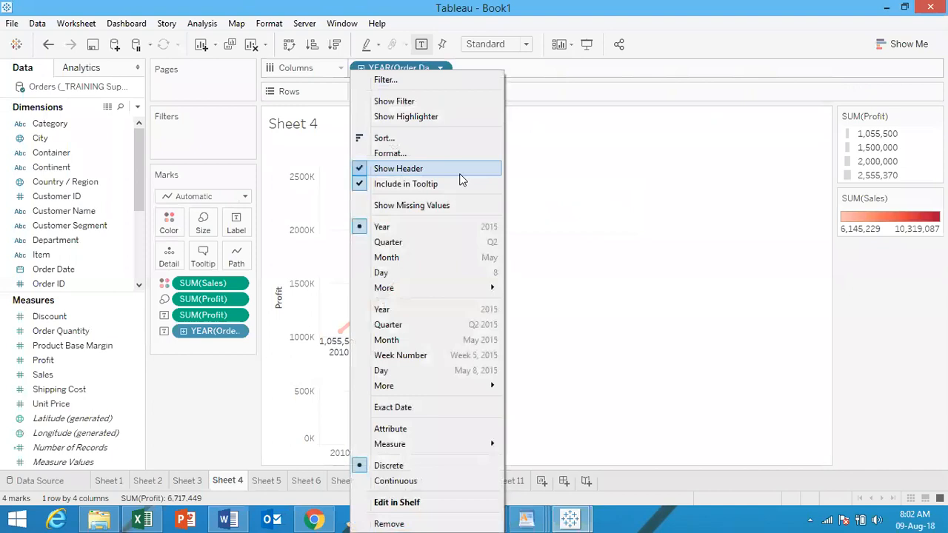
pyautogui.click(599, 224)
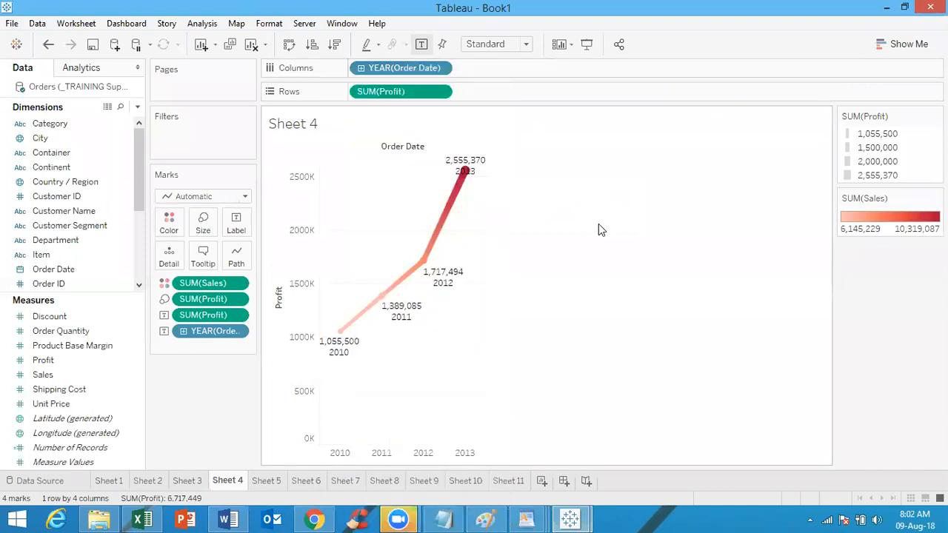
pyautogui.click(342, 481)
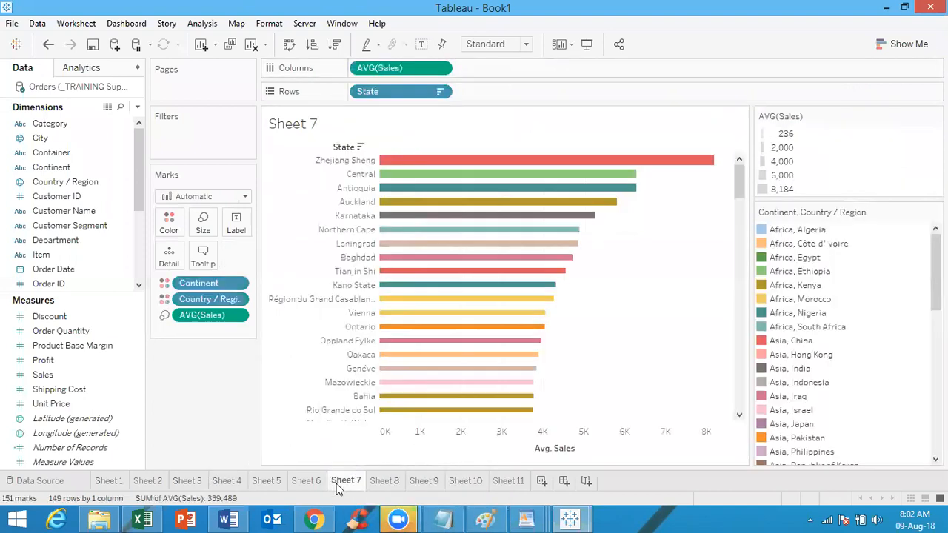